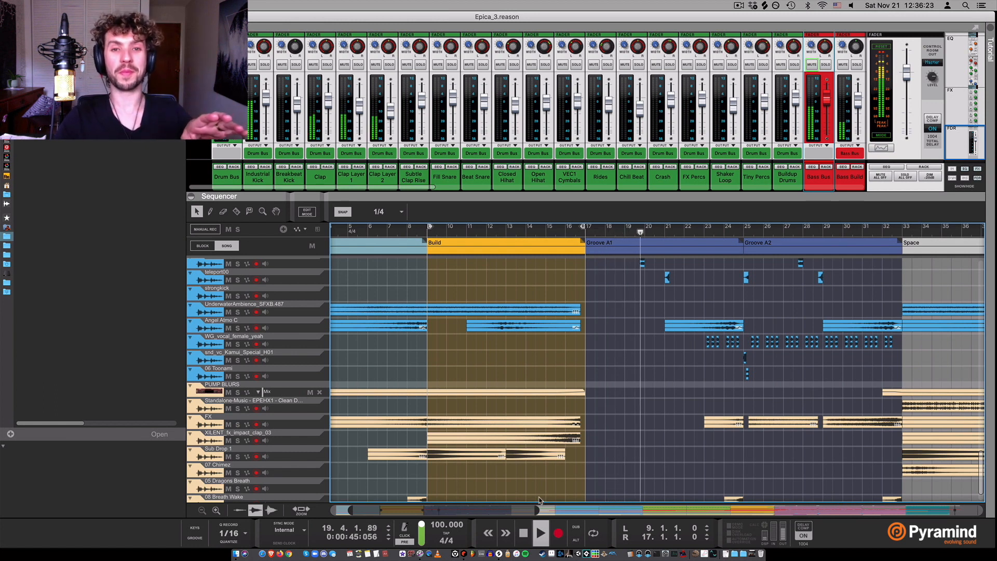
- Return the playhead to bar 1 and solo the Bus 2 channel in the mixer
scroll(663, 415, "up", 10)
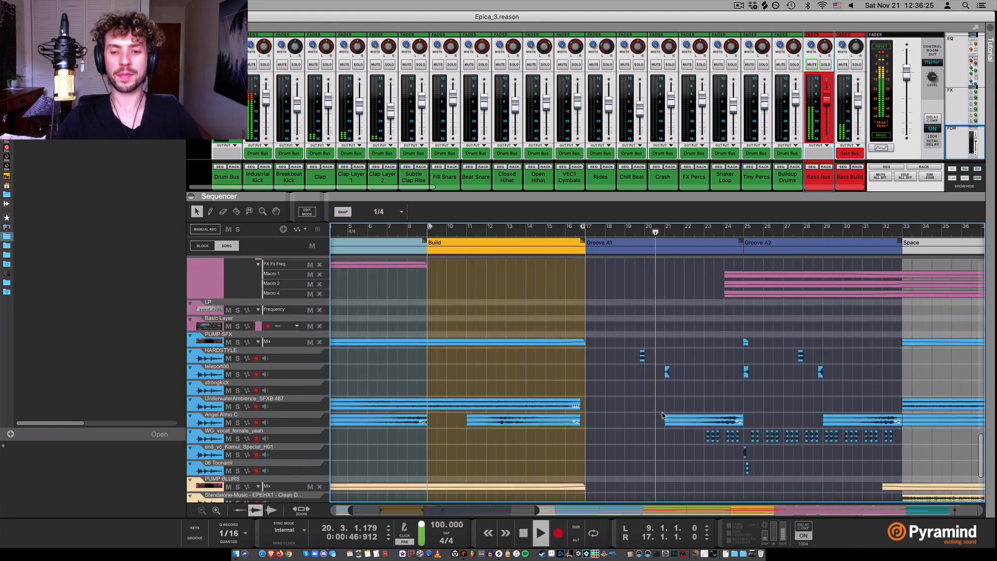
scroll(659, 418, "down", 3)
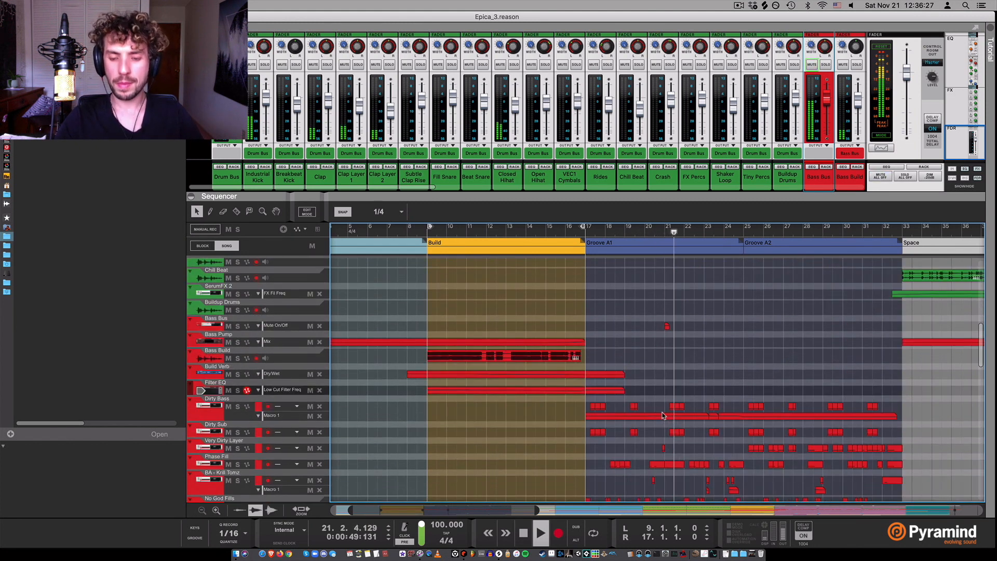
left_click_drag(518, 510, 538, 510)
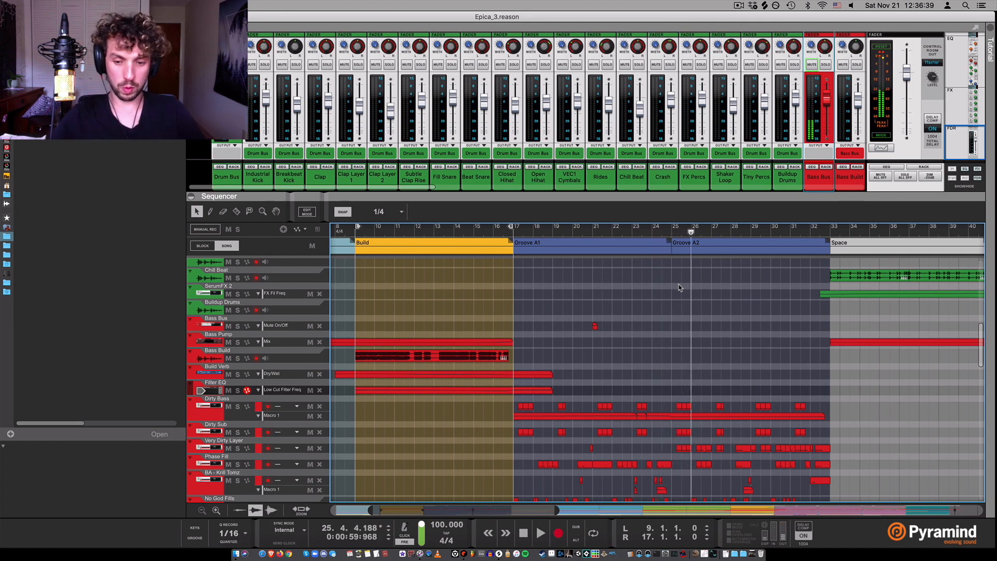
scroll(657, 359, "down", 20)
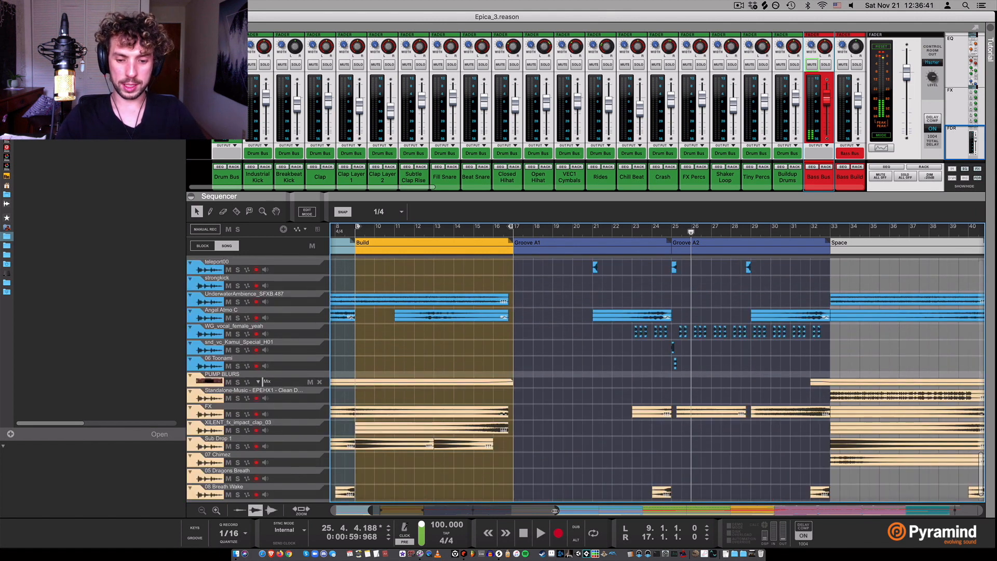
left_click_drag(545, 510, 405, 518)
left_click_drag(509, 229, 318, 229)
left_click_drag(298, 193, 842, 193)
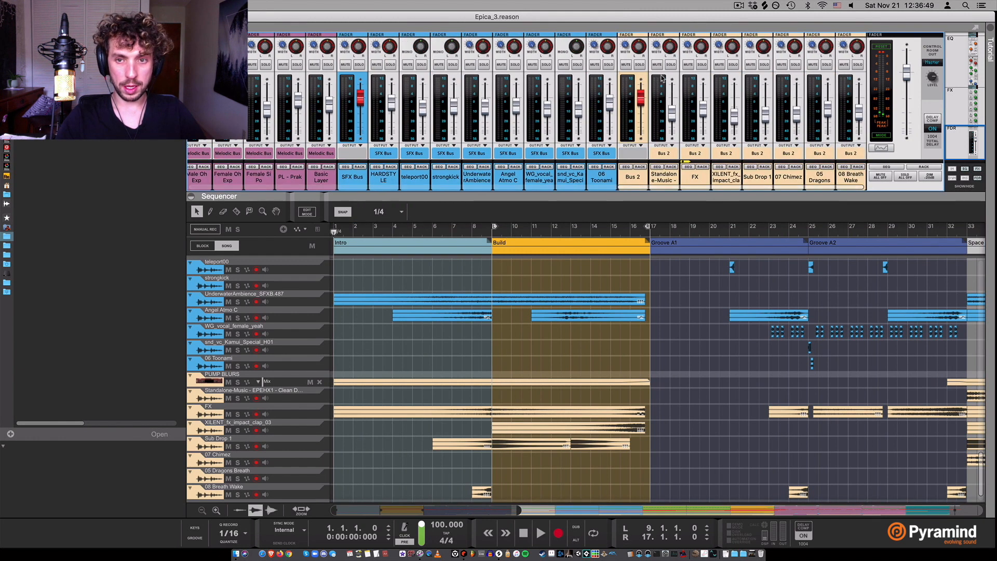
left_click(640, 65)
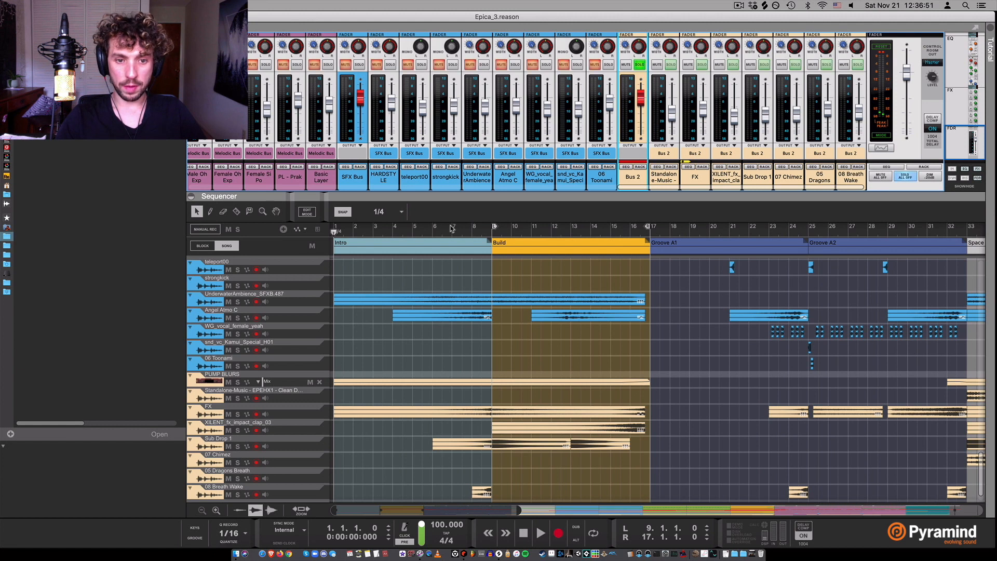
- Play the soloed Bus 2 effects from the start of the Intro, skip ahead towards the Build, and stop playback
left_click_drag(423, 234, 330, 250)
key("space")
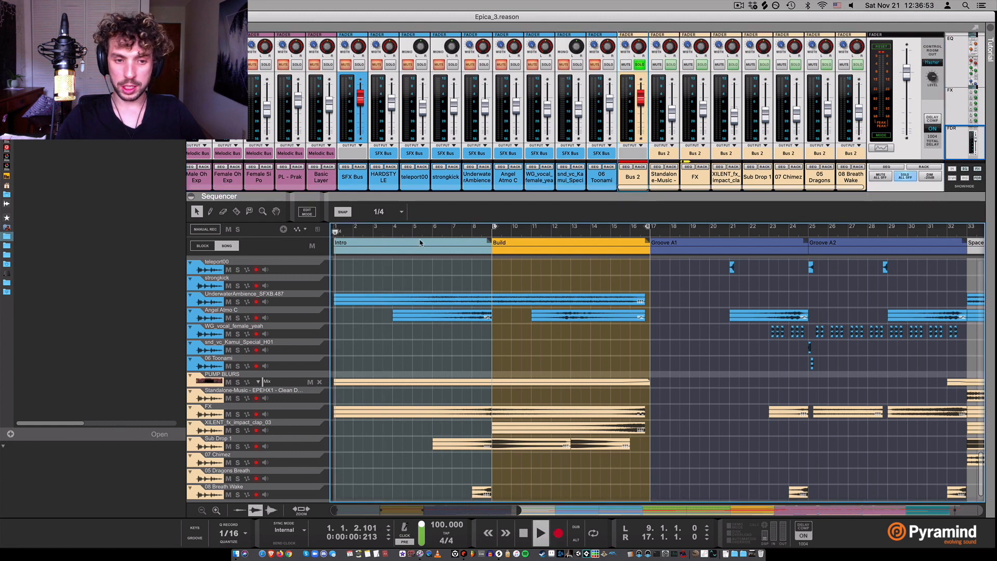
left_click_drag(442, 231, 468, 231)
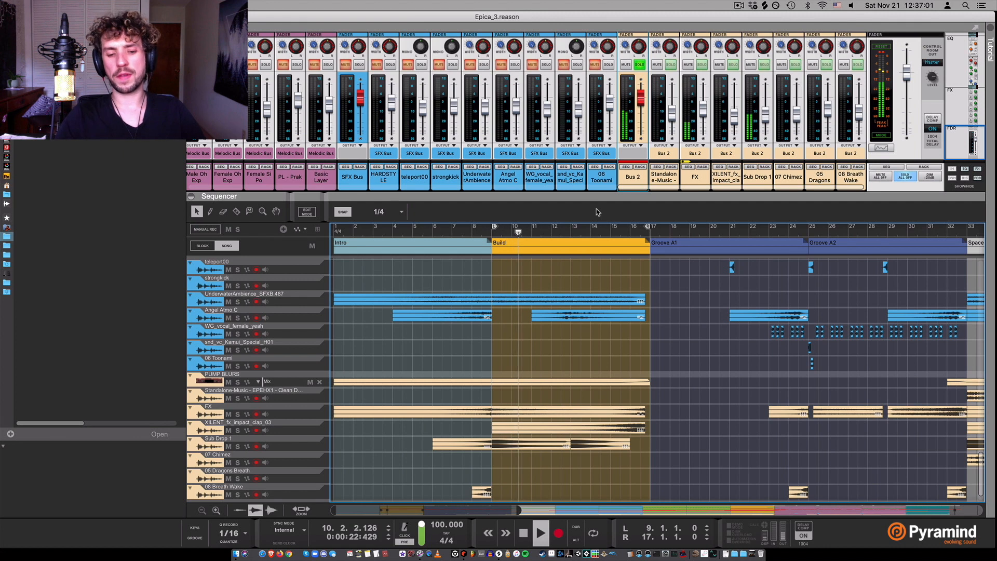
key("space")
- Audition the 08 Breath Wake track on its own just before the Build section, and release its solo
left_click(238, 494)
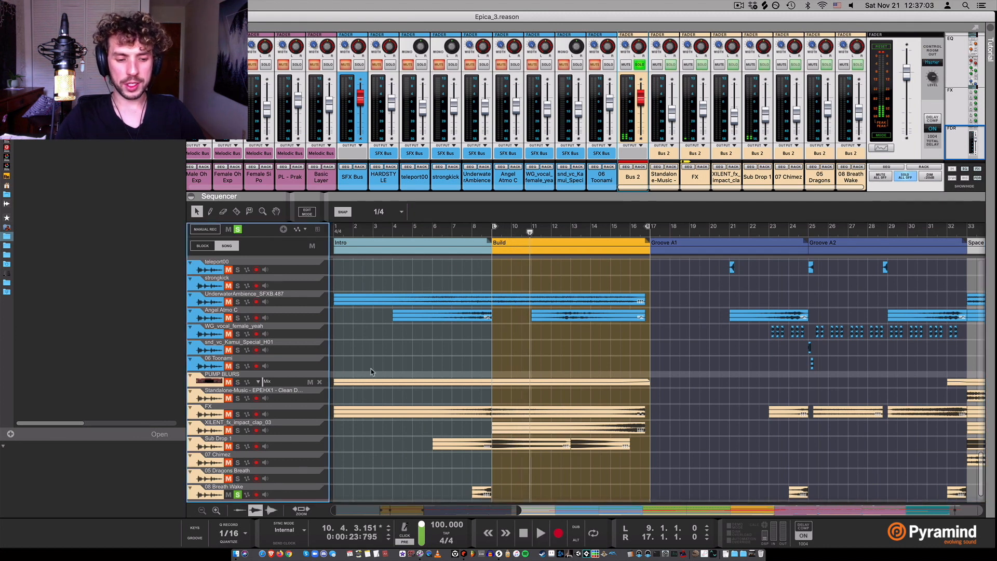
left_click(482, 229)
key("space")
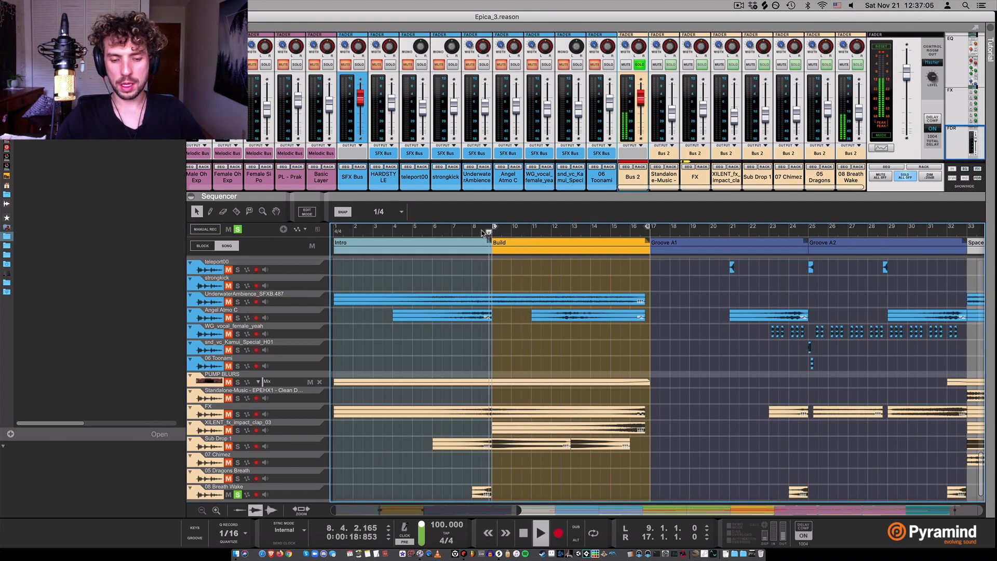
left_click(238, 494)
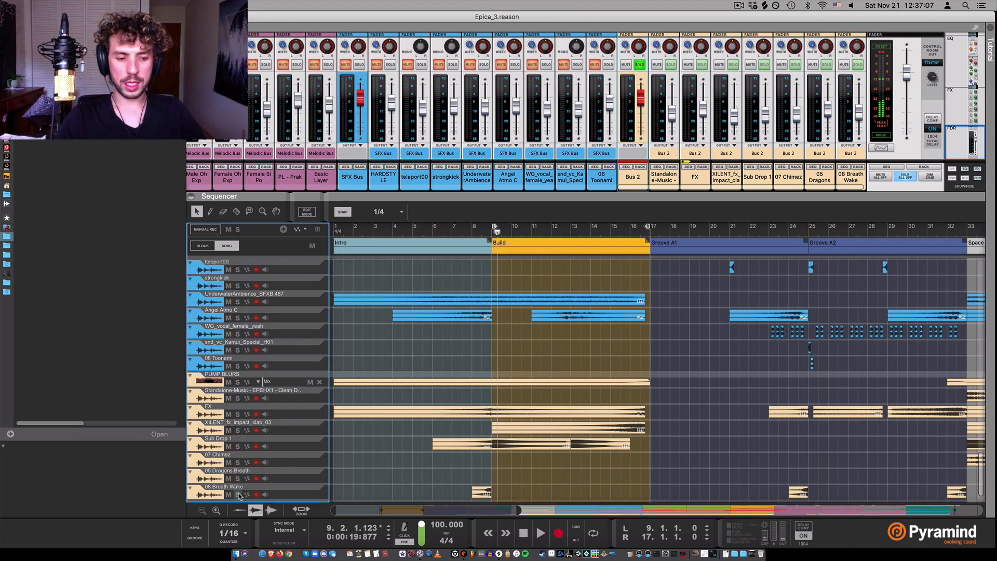
- Audition the soloed Sub Drop 1 track from bar 9, bar 13 and bar 7, and clear the sequencer solo
left_click(237, 447)
left_click(494, 232)
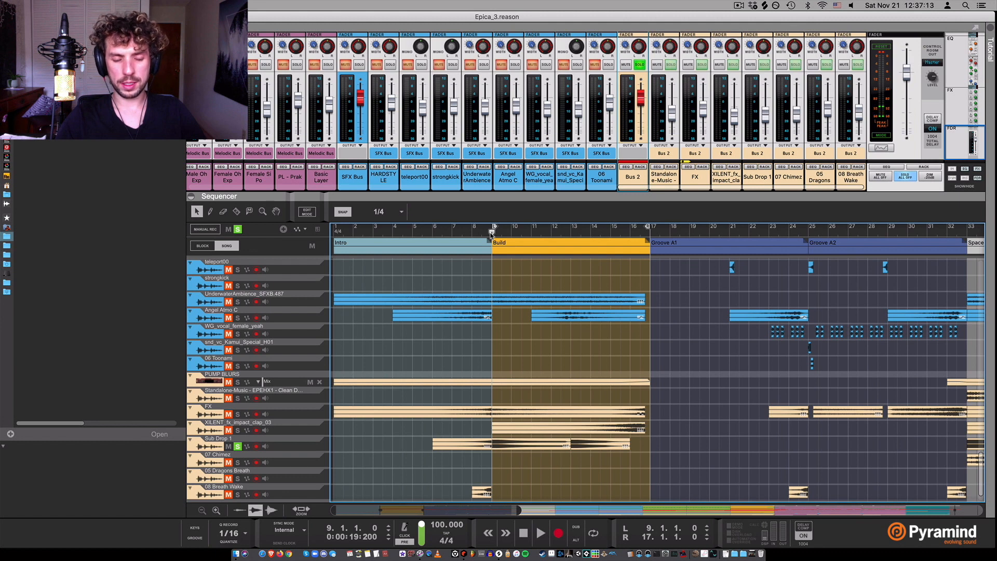
key("space")
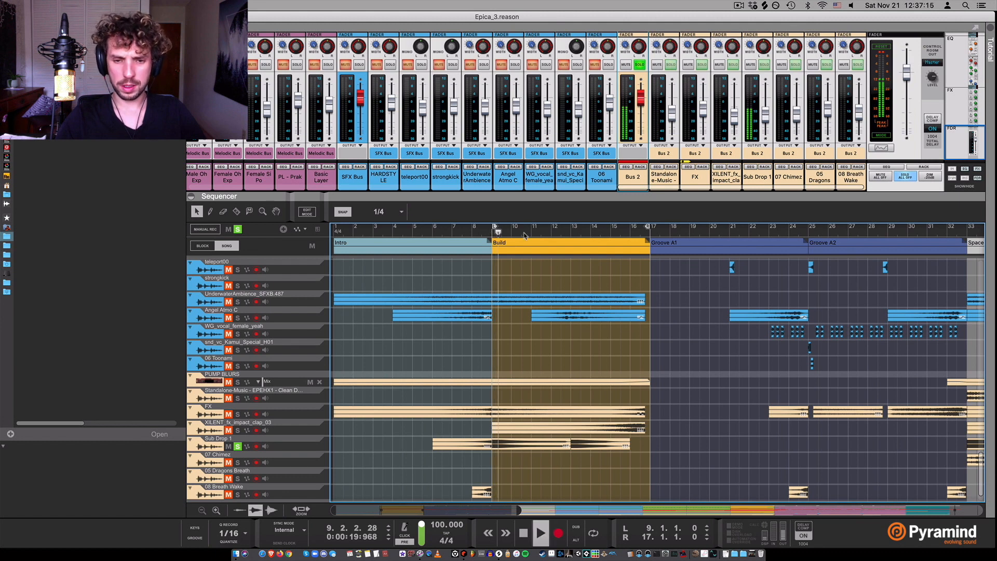
left_click(571, 233)
key("space")
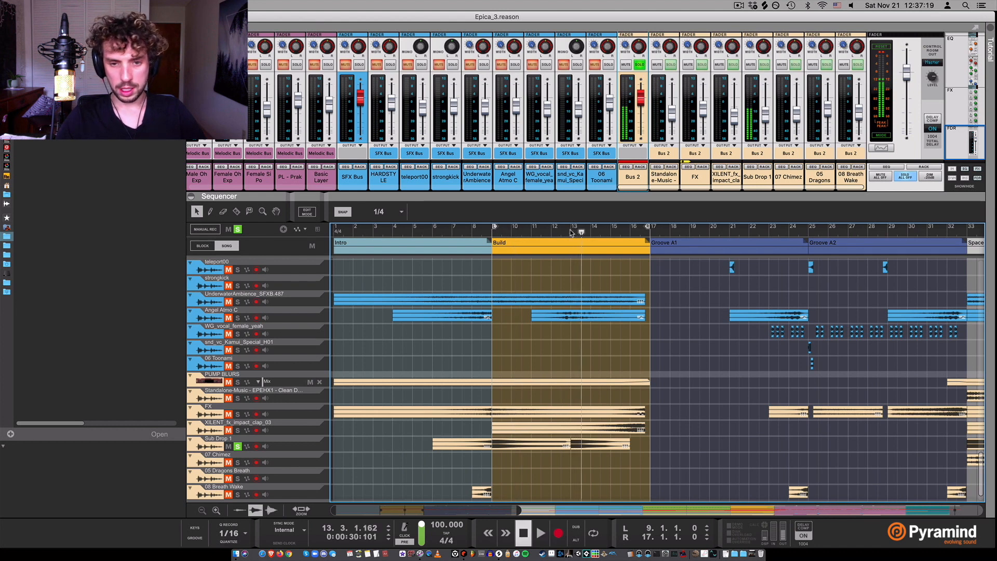
left_click(462, 232)
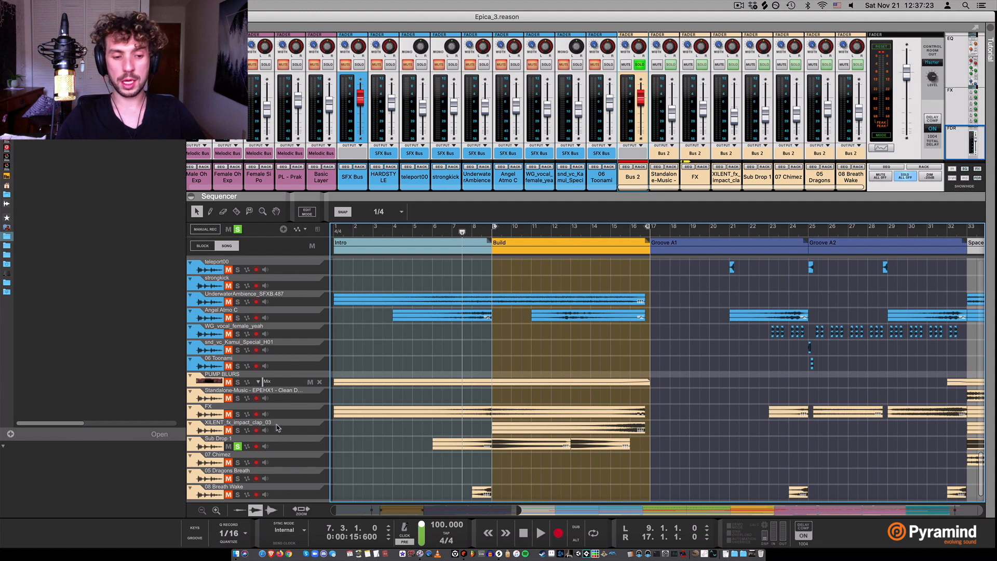
key("space")
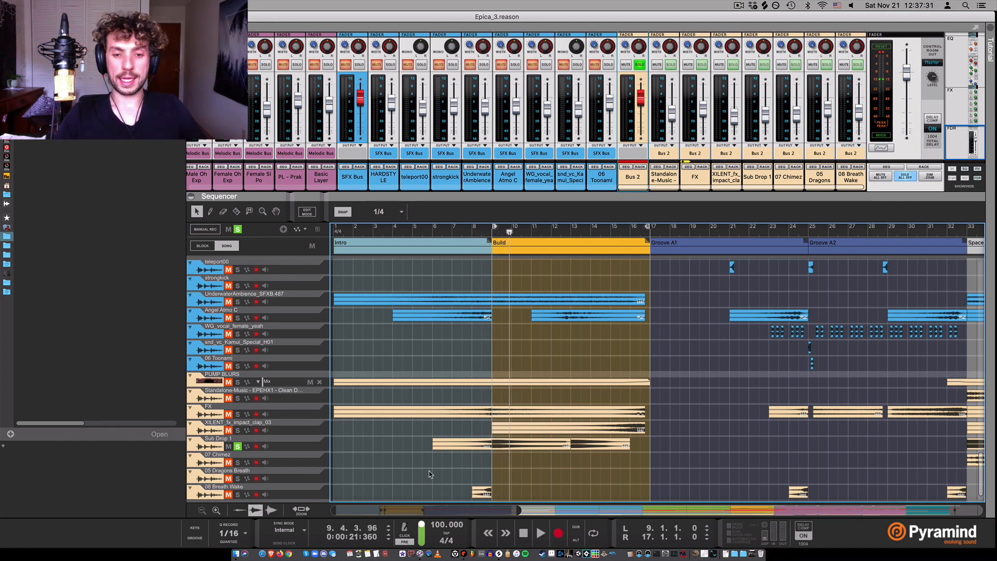
left_click(238, 230)
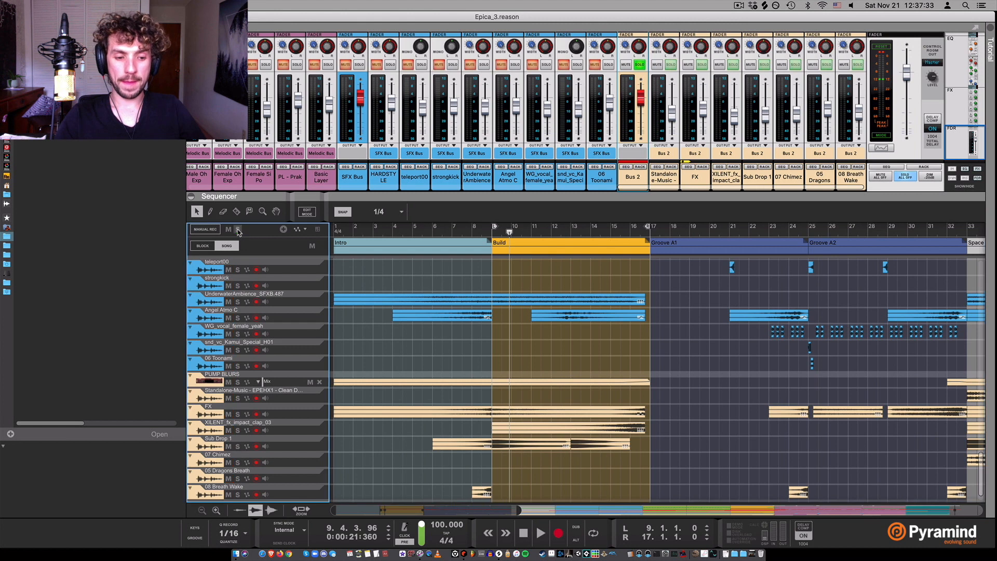
- Audition the FX track on its own from about bar 7, and release its solo
left_click(237, 414)
left_click(461, 229)
key("space")
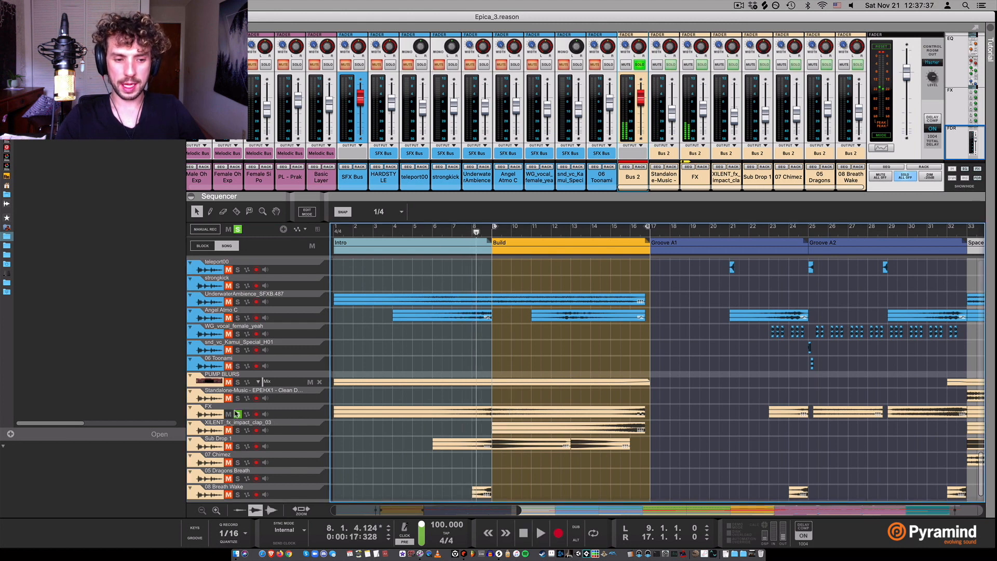
left_click(238, 413)
- Switch the mixer solo from Bus 2 to the SFX Bus and play the SFX tracks from about bar 6
scroll(452, 358, "up", 3)
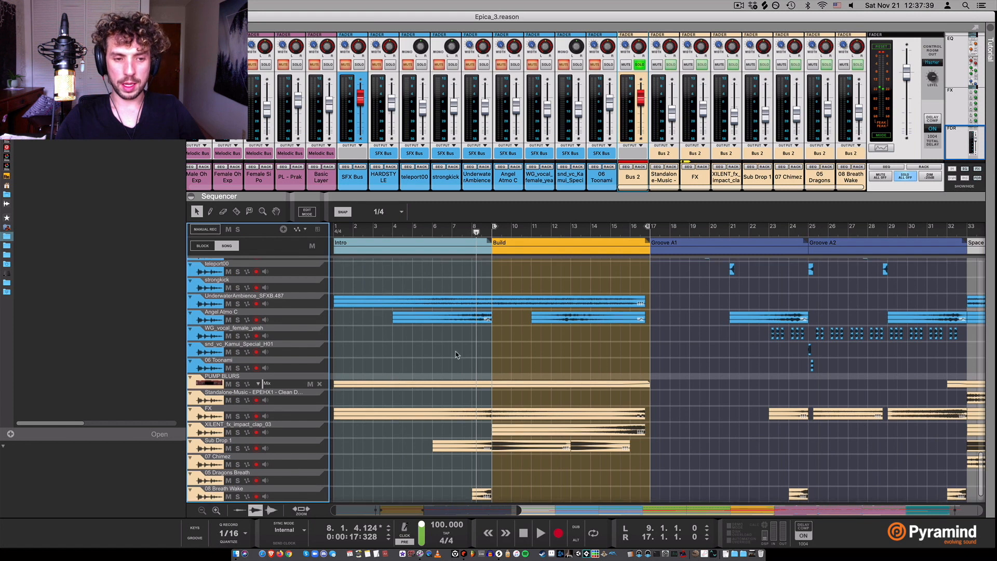
left_click(359, 64)
left_click(640, 64)
scroll(353, 348, "up", 4)
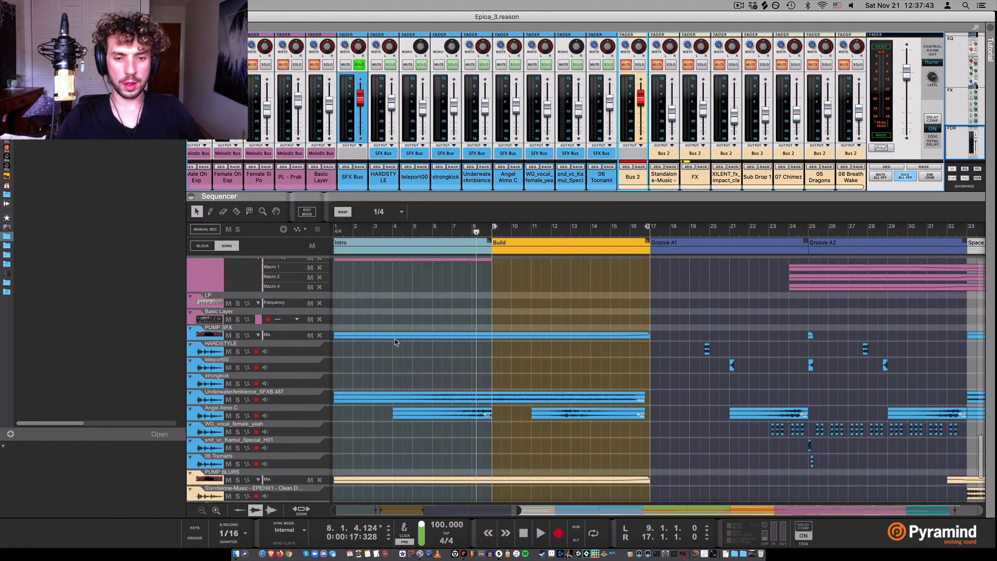
left_click(447, 232)
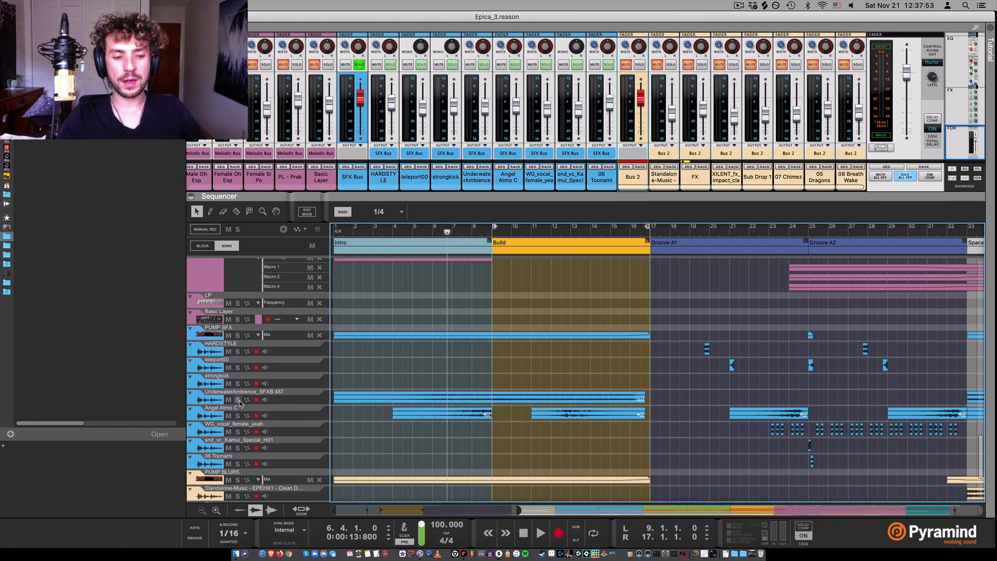
key("space")
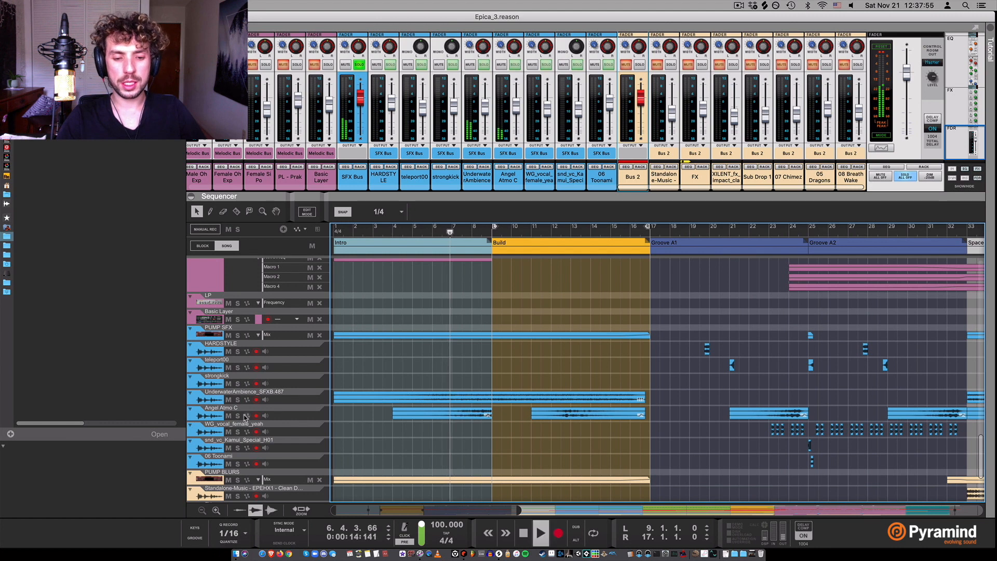
- Solo the UnderwaterAmbience and Angel Atmo C tracks during playback, leave only Angel Atmo C soloed, and stop
left_click(237, 399)
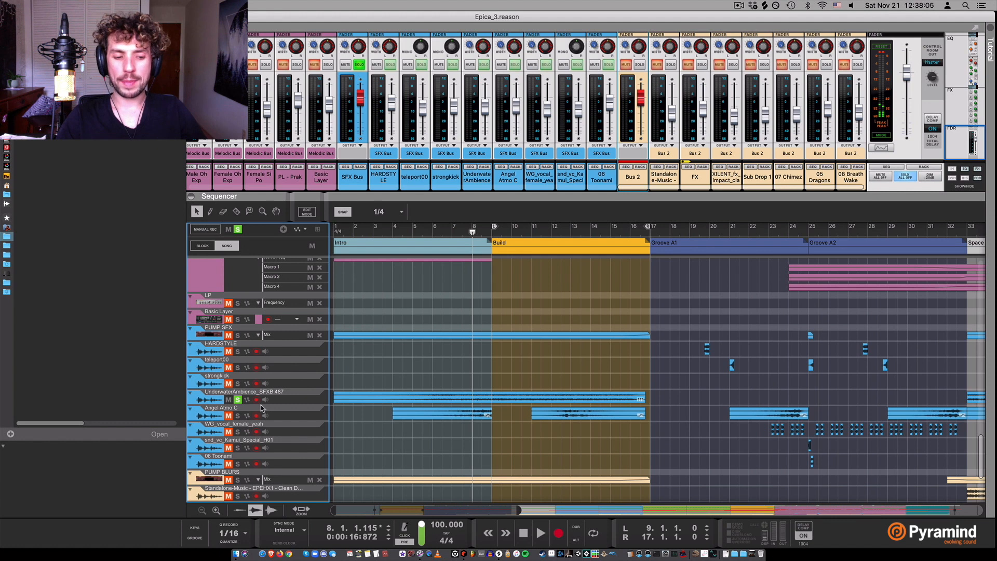
left_click(237, 415)
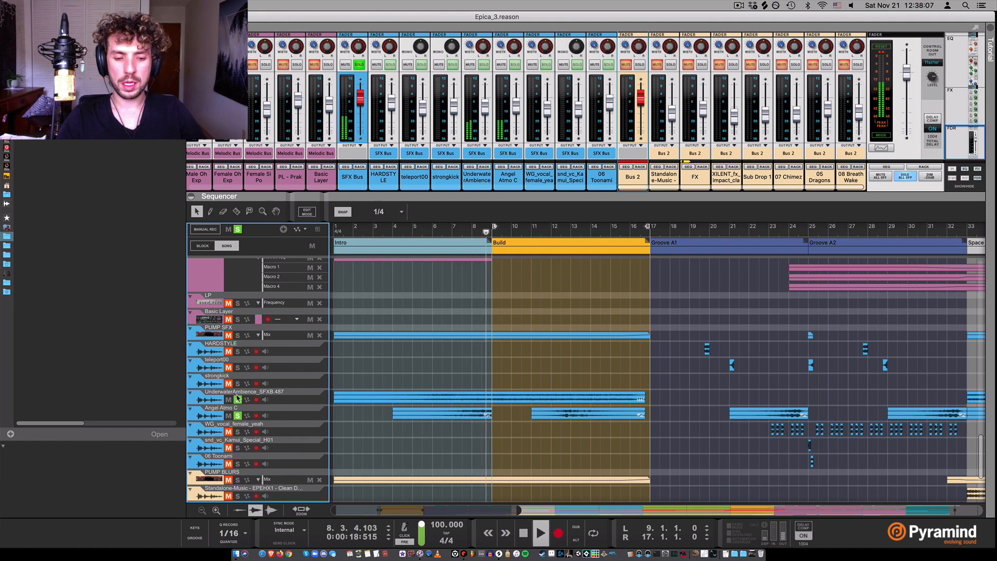
left_click(255, 400)
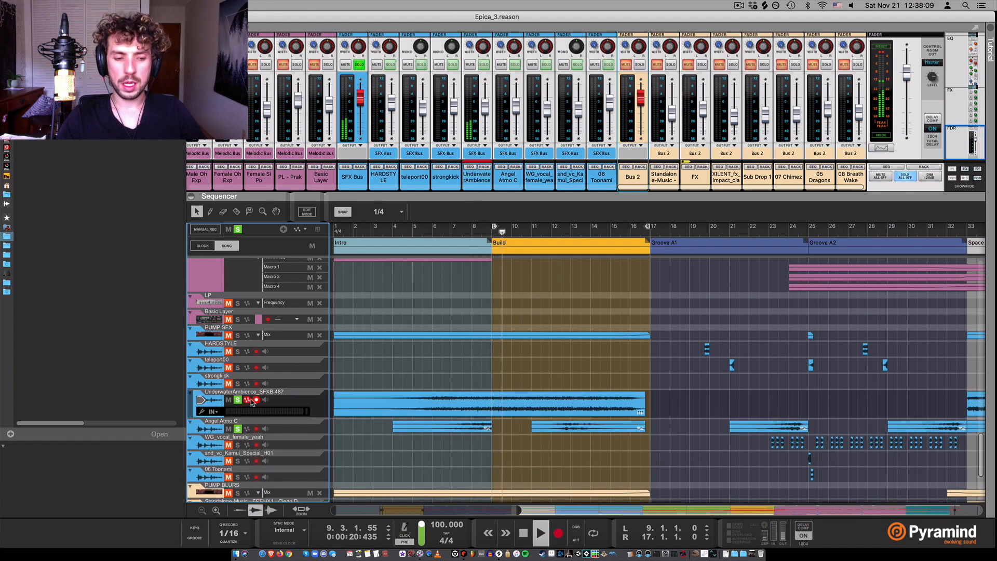
left_click(237, 399)
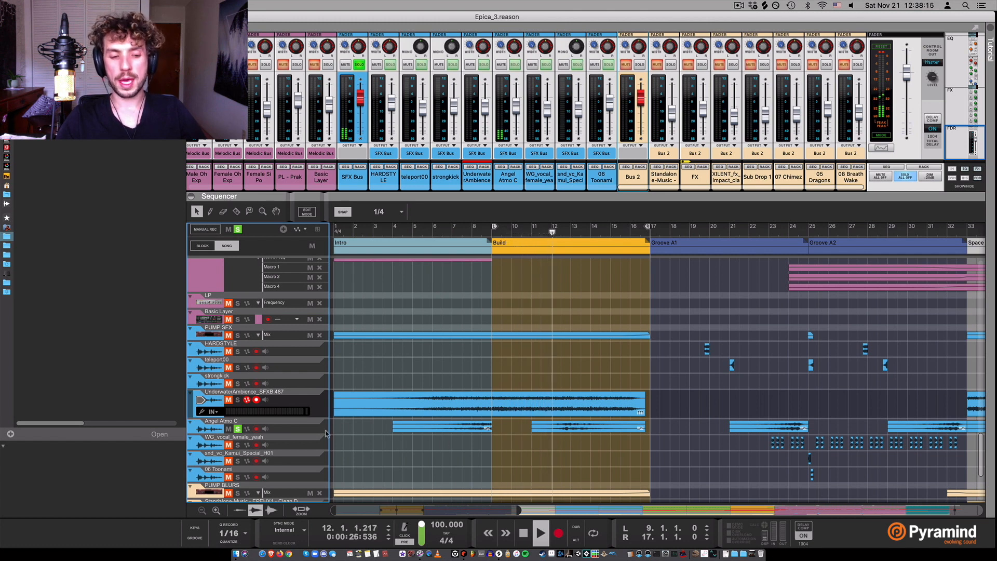
key("space")
- Select the Angel Atmo C track and show the SFX Bus insert effects in the rack
left_click(214, 428)
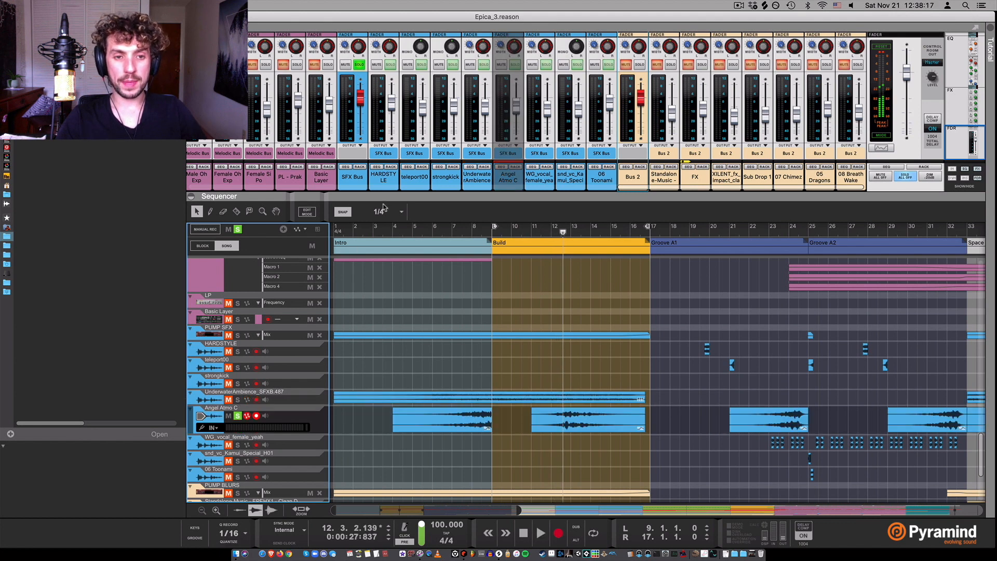
key("F6")
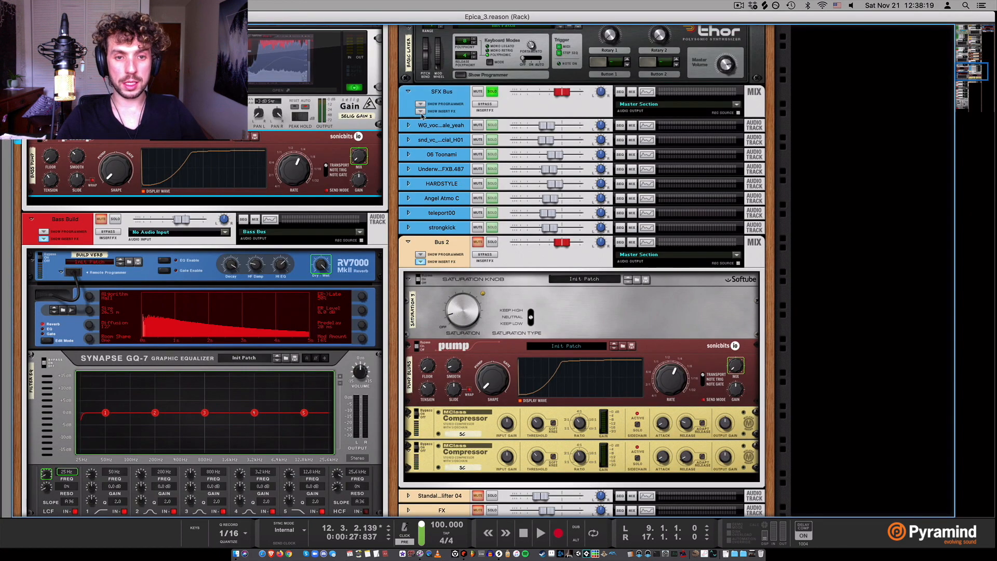
left_click(421, 112)
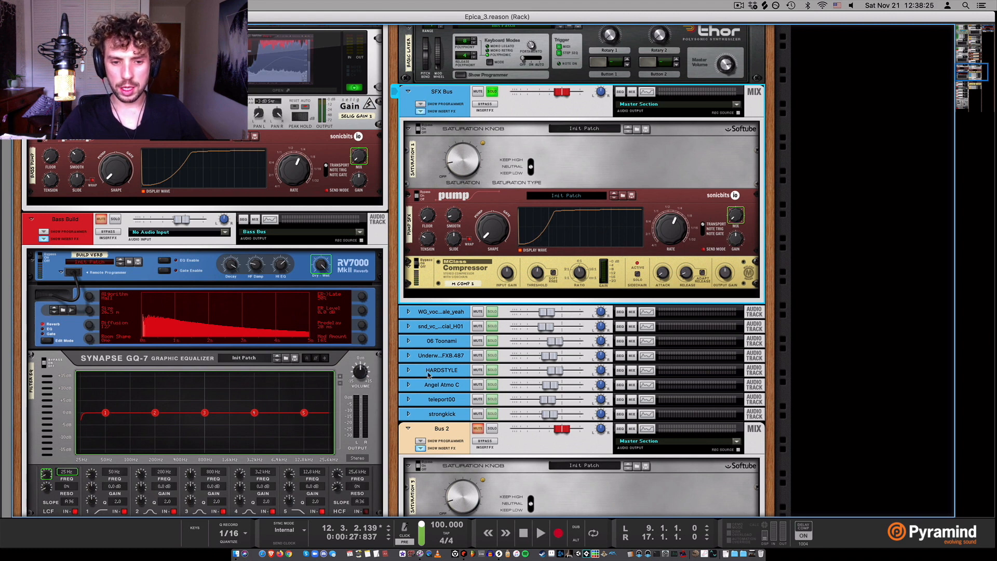
- Check the Angel Atmo C track in the sequencer and unfold its rack channel to show the Pump insert
key("F7")
left_click(284, 417)
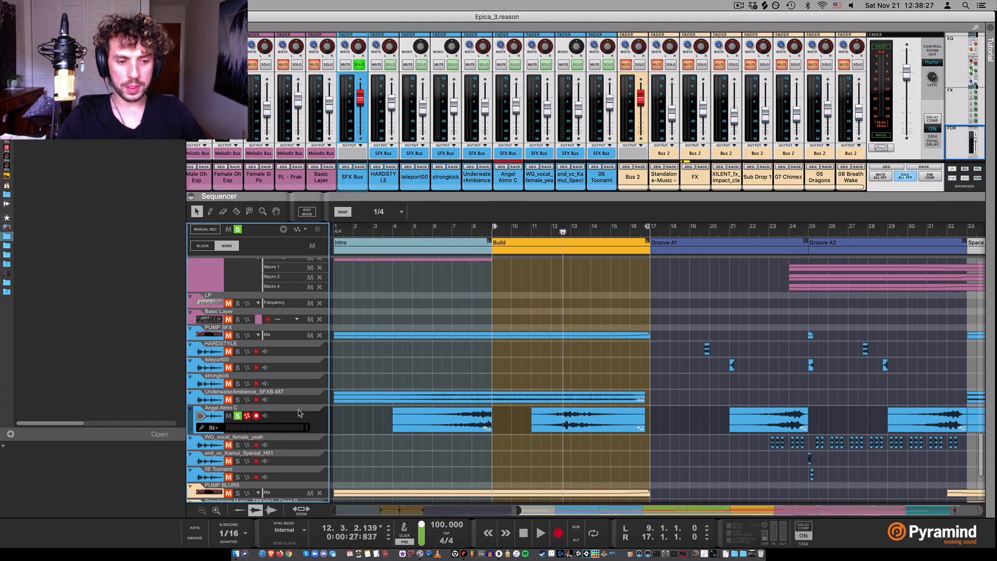
left_click(516, 167)
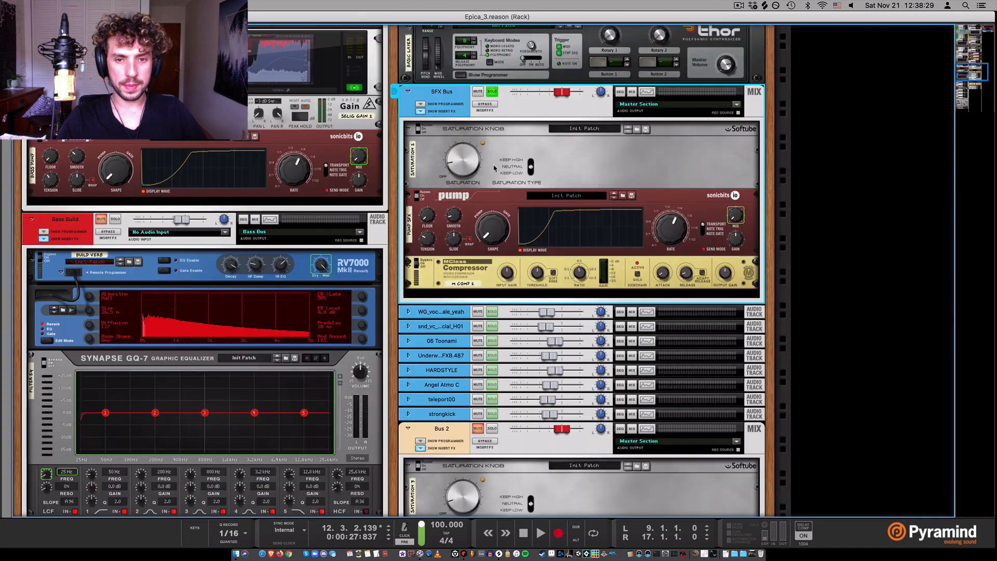
left_click(408, 384)
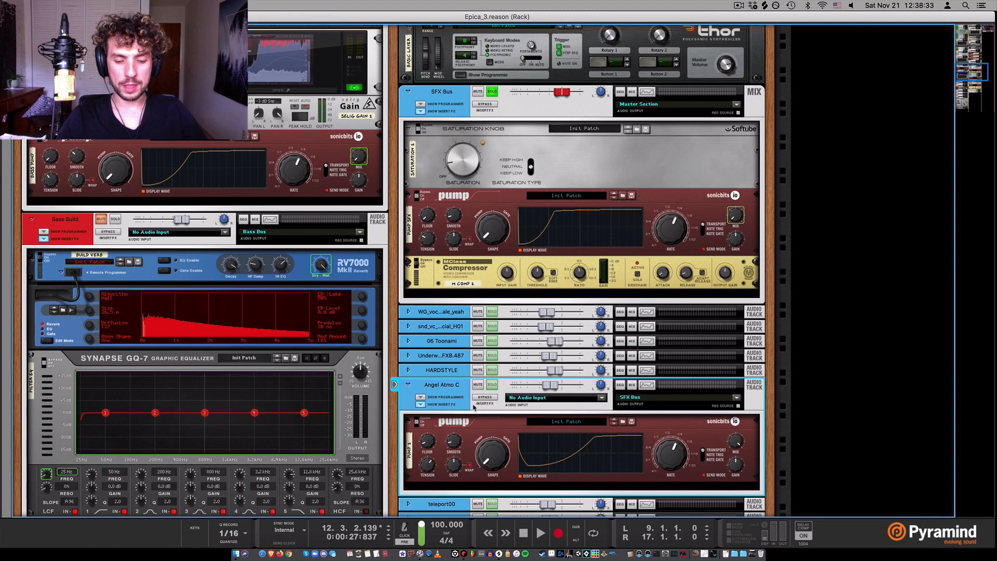
- Bring the ATMO VERB RV7000 reverb and its Pump device into view in the rack
key("super+grave")
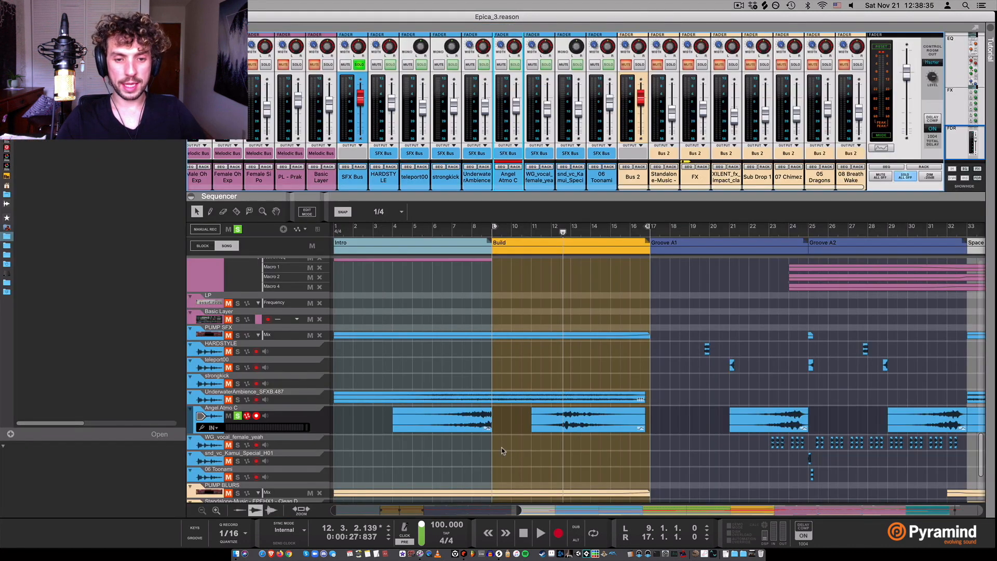
key("super+grave")
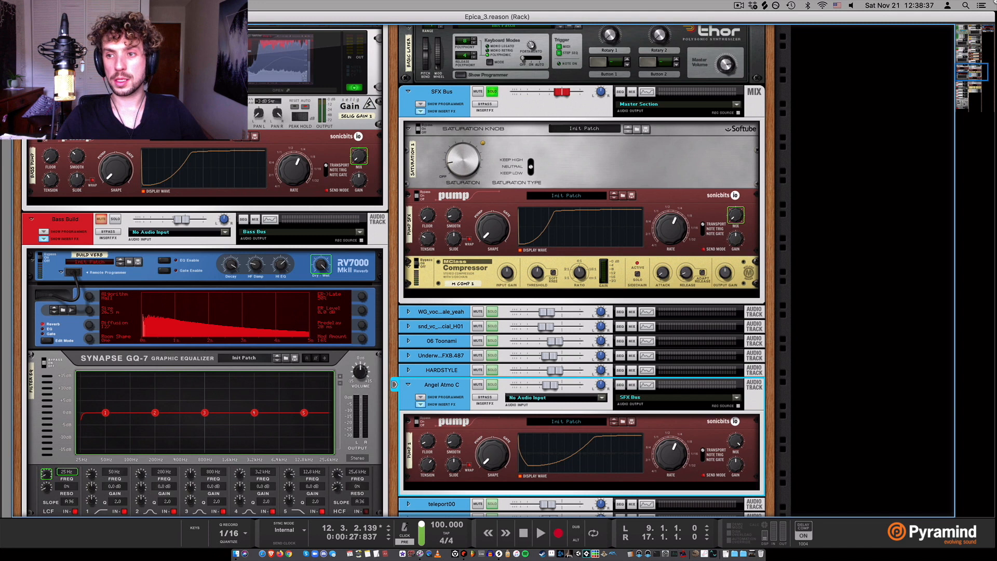
left_click(982, 30)
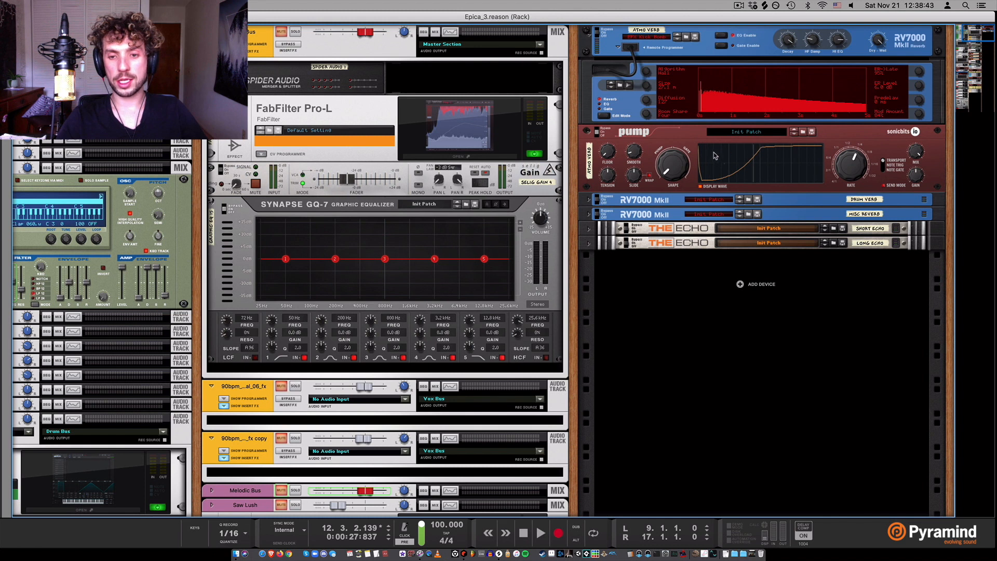
- Return to the mixer and show the FX1 send level of the Angel Atmo C channel
key("super+grave")
scroll(506, 131, "up", 10)
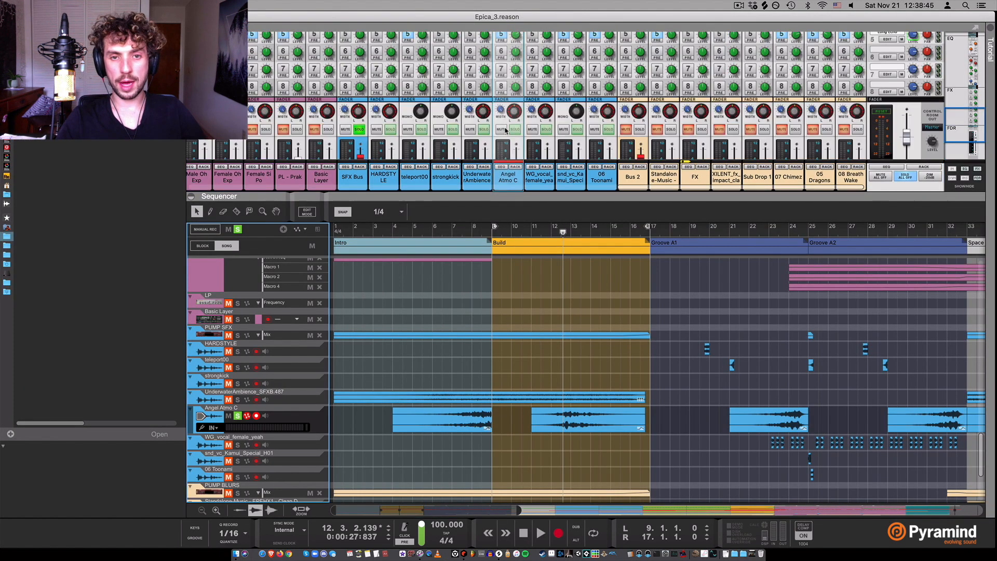
mouse_move(514, 118)
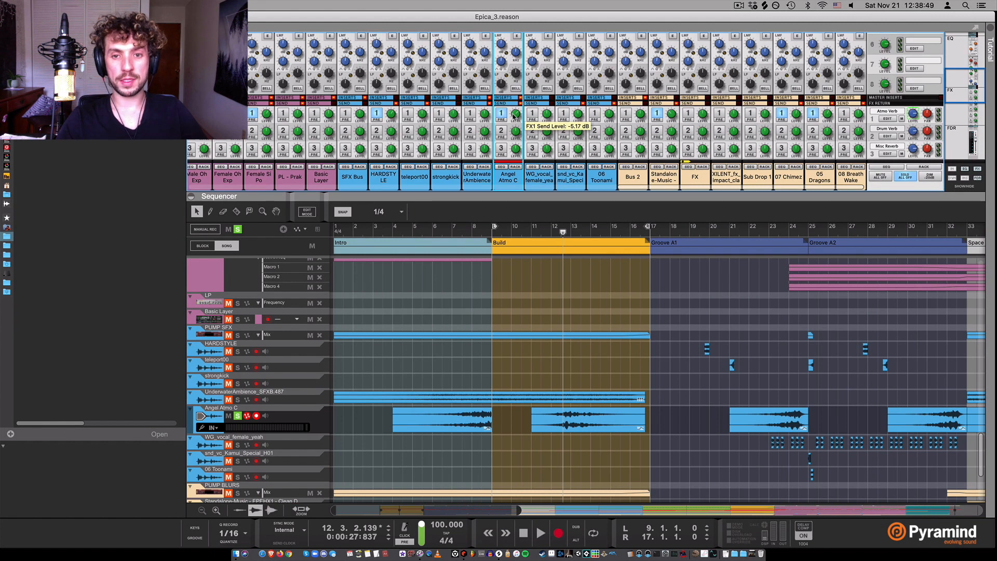
- Play the soloed Angel Atmo C track from bar 8, stop playback, and clear all solos
left_click_drag(521, 231, 472, 246)
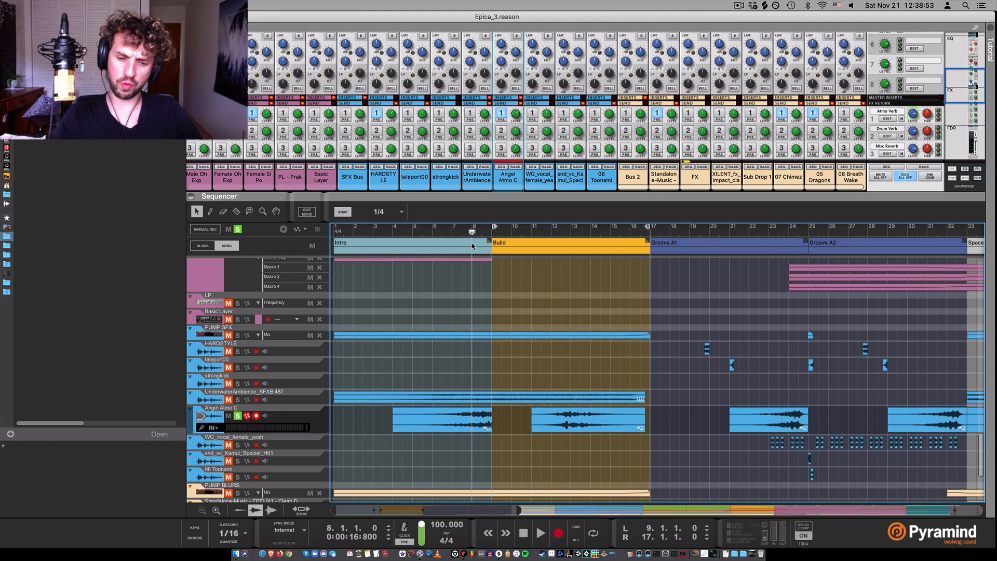
key("space")
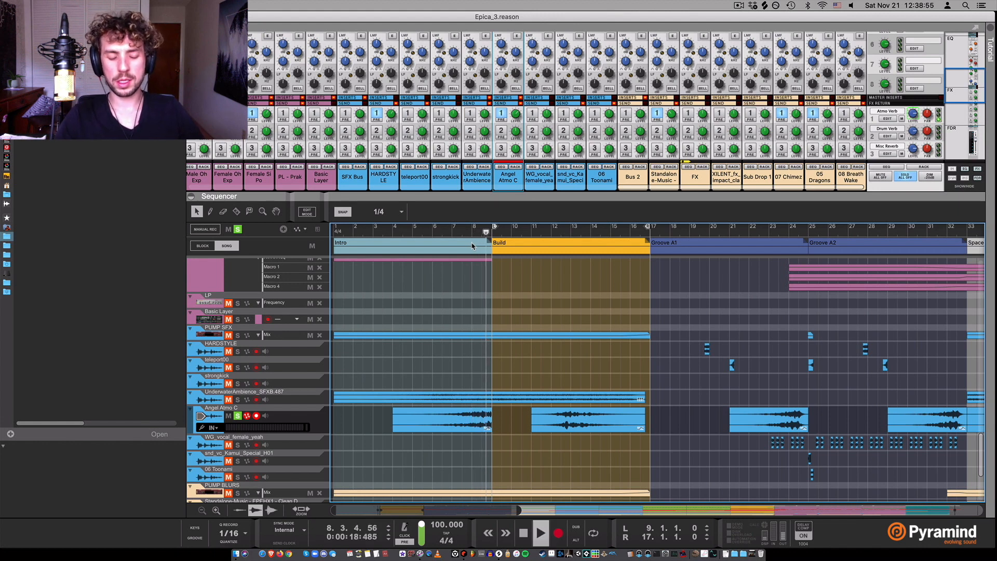
key("space")
left_click(237, 229)
- Solo the 90bpm_vocal_06_fx track and its copy, and play them from bar 9 at the start of the Build
scroll(355, 346, "up", 10)
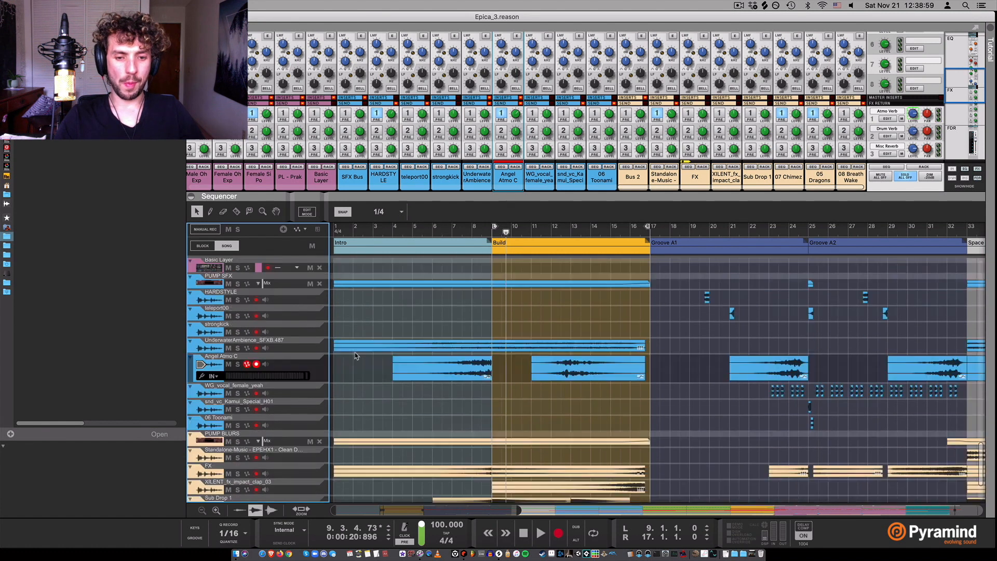
scroll(356, 355, "up", 1)
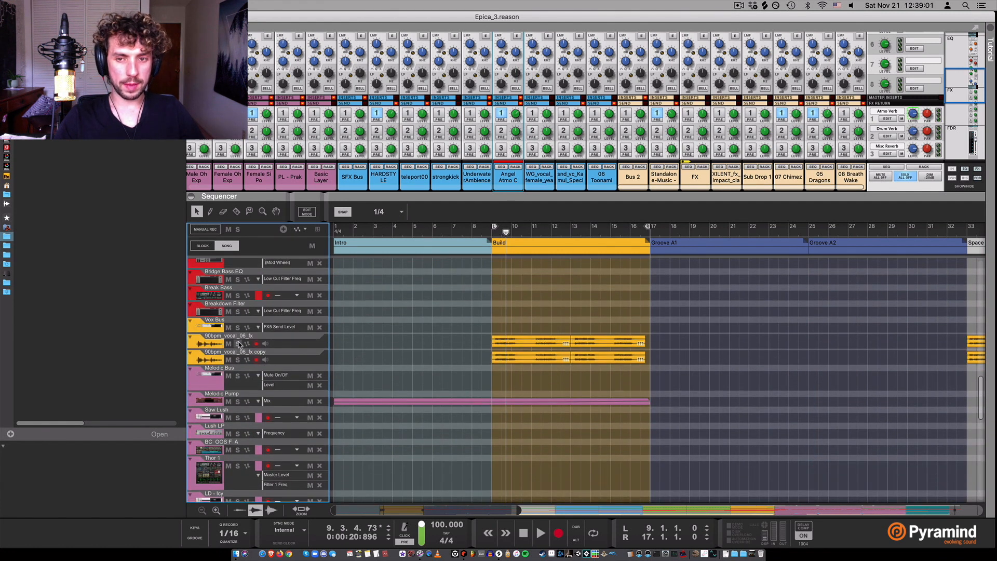
scroll(373, 176, "down", 5)
left_click(902, 177)
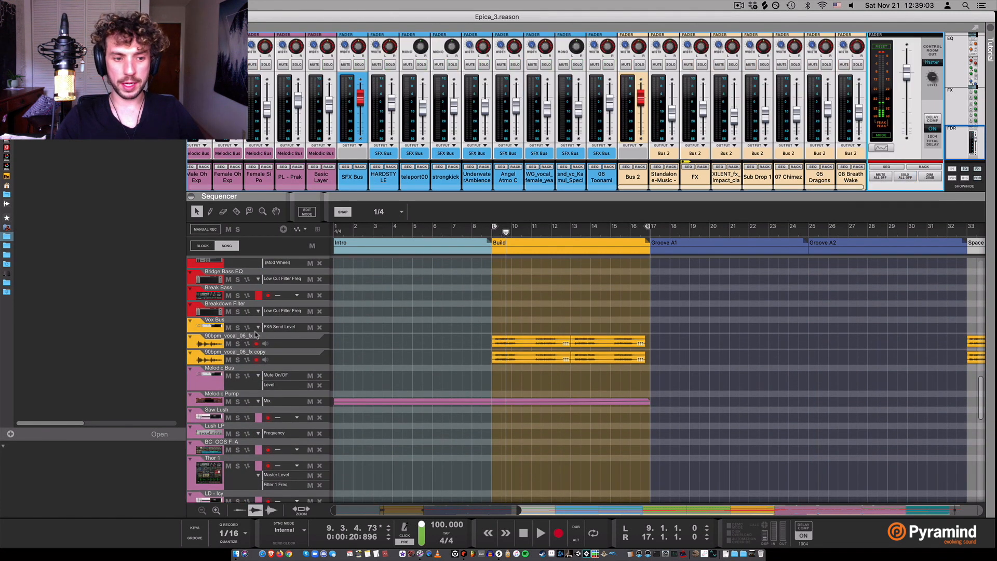
left_click(237, 344)
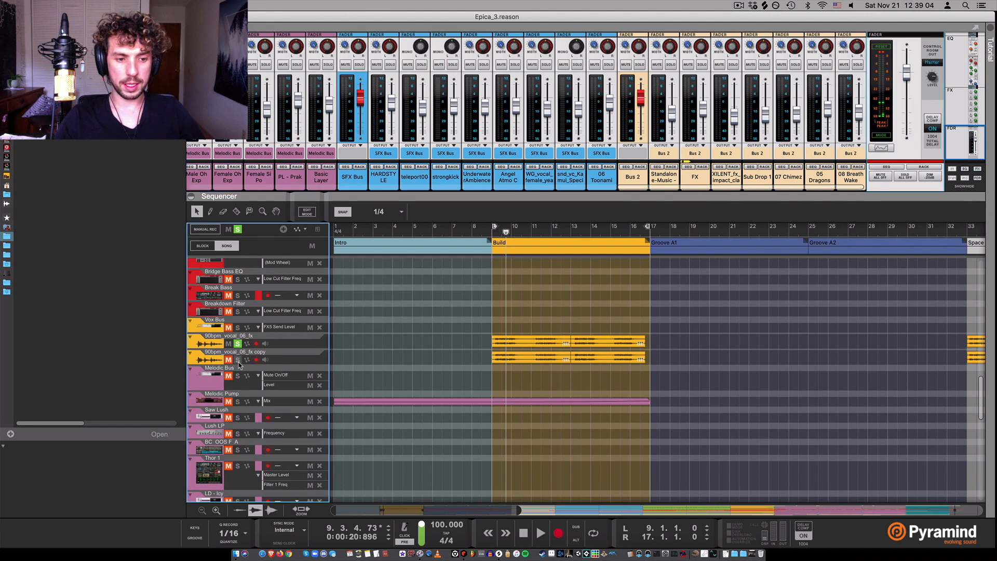
left_click(492, 233)
key("space")
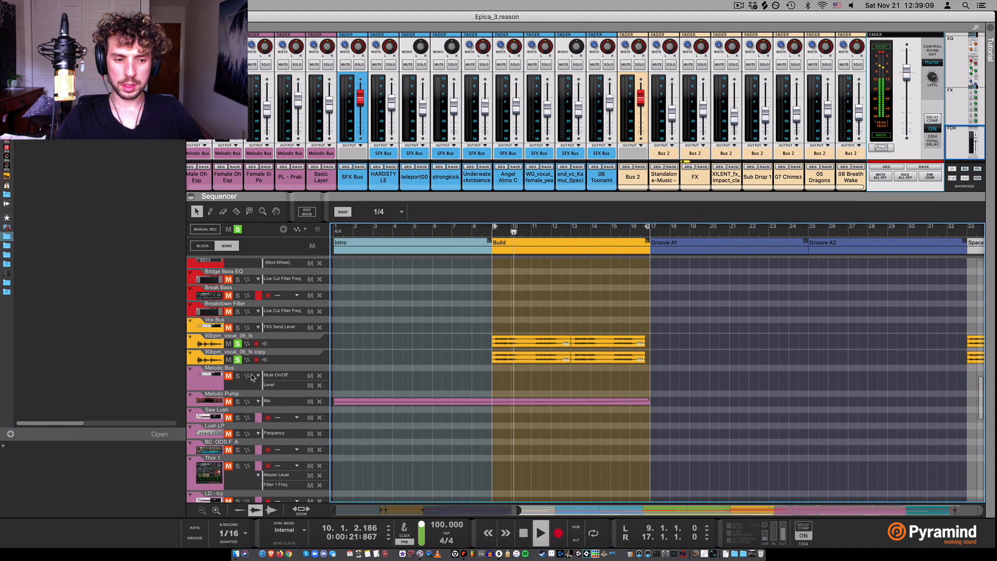
- Select the first 90bpm_vocal_06_fx clip to show its transpose, and play only the copy track from bar 9
left_click(306, 347)
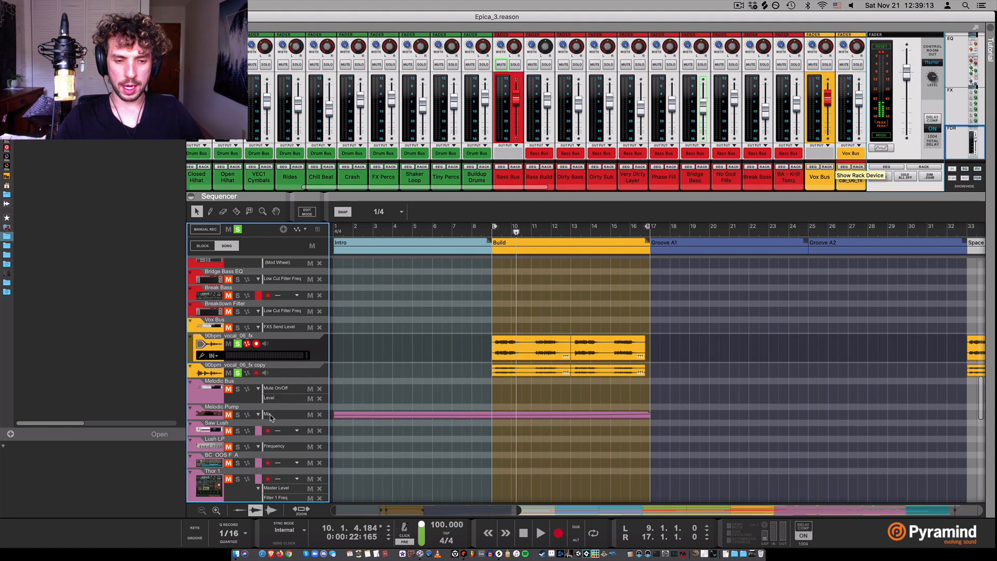
left_click(542, 343)
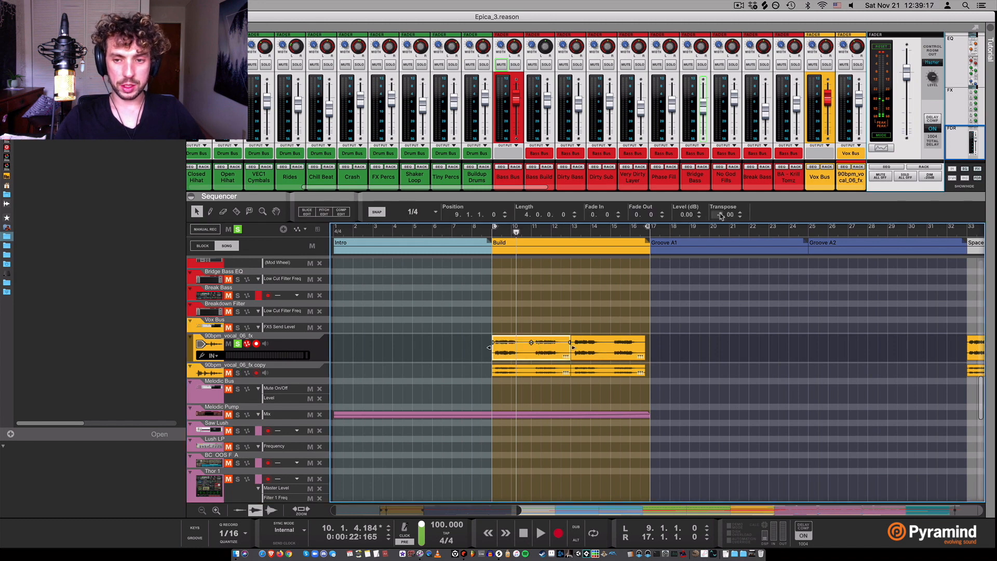
left_click(238, 372)
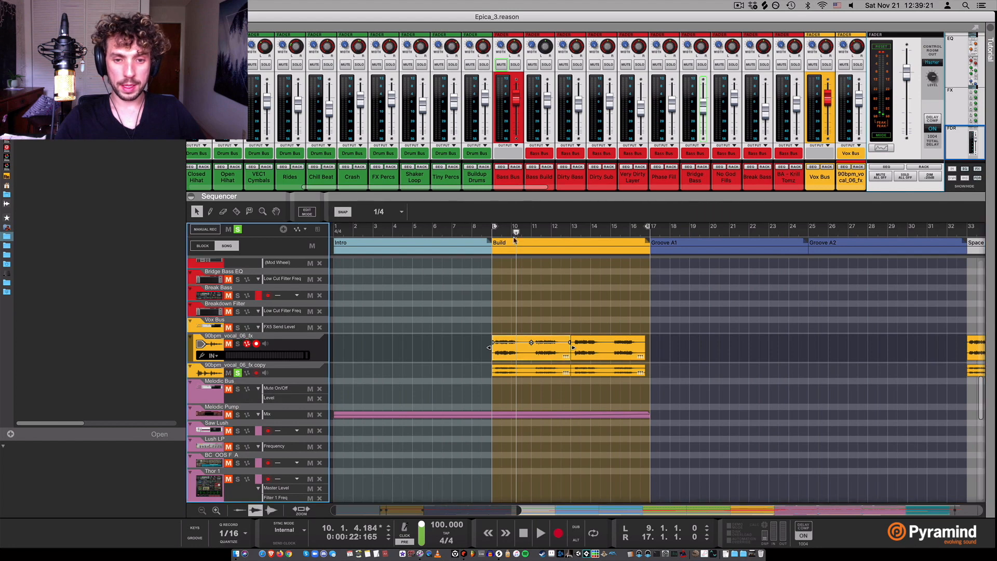
left_click_drag(514, 238, 487, 235)
key("space")
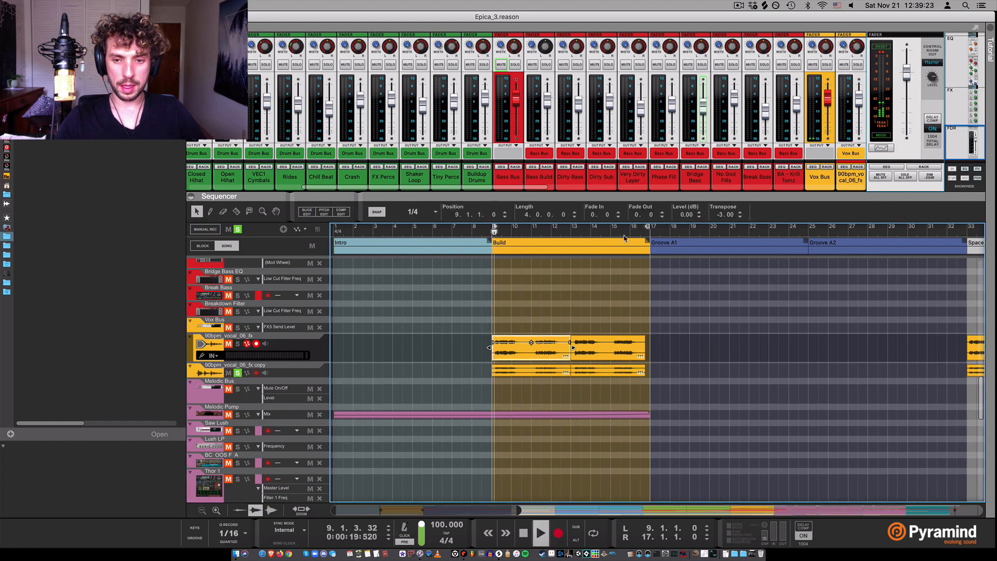
- Stop playback and select the vocal copy track's two Build clips to show their transpose
left_click(304, 371)
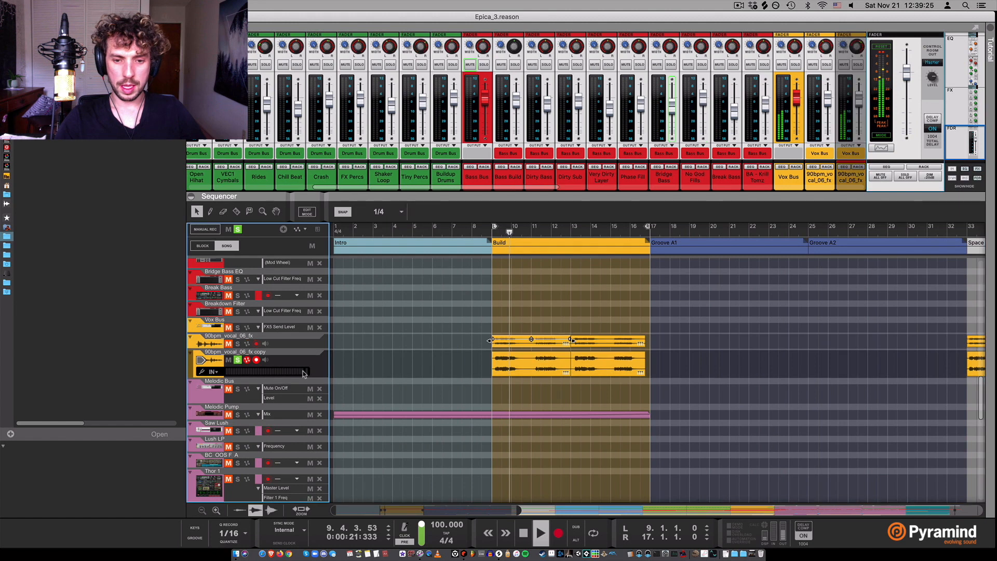
key("space")
left_click_drag(662, 374, 490, 358)
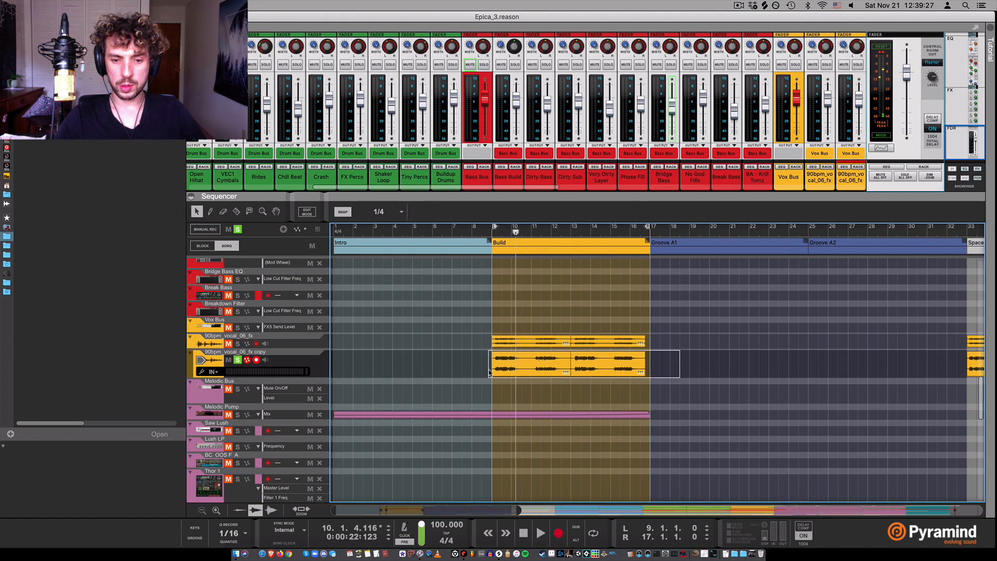
- Solo both vocal tracks together, play them from bar 9, stop, and clear the solos
left_click(237, 344)
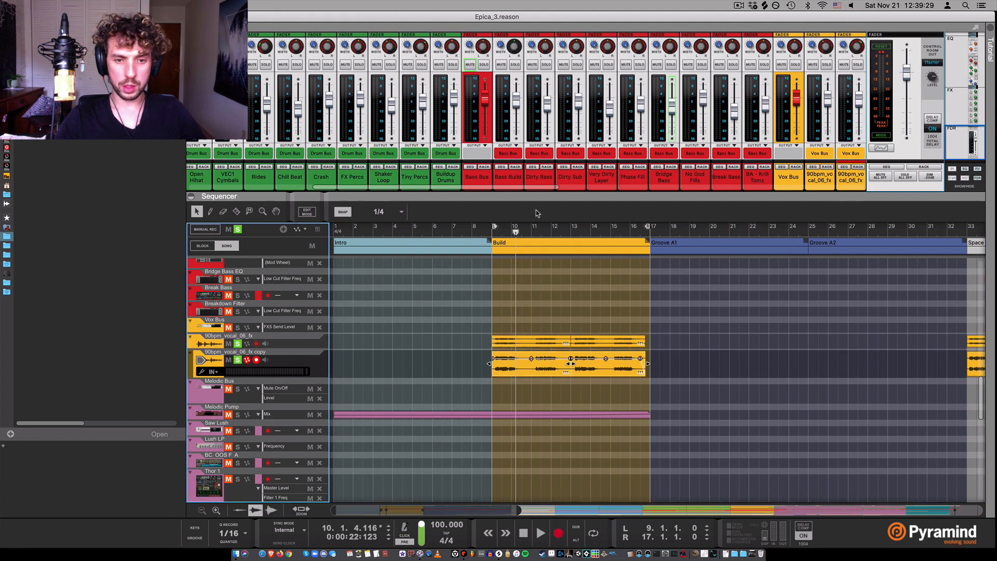
left_click_drag(501, 231, 492, 231)
key("space")
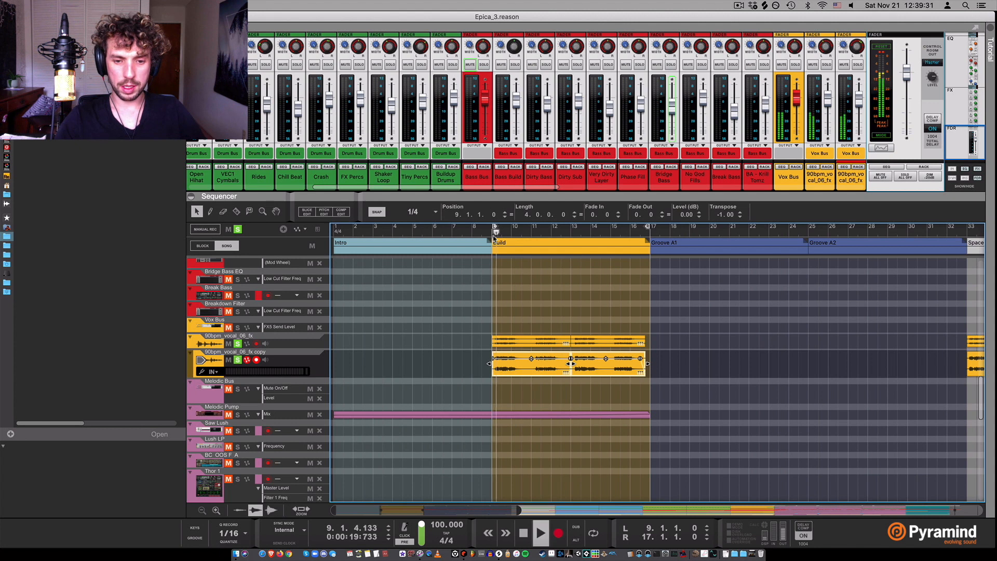
left_click(238, 359)
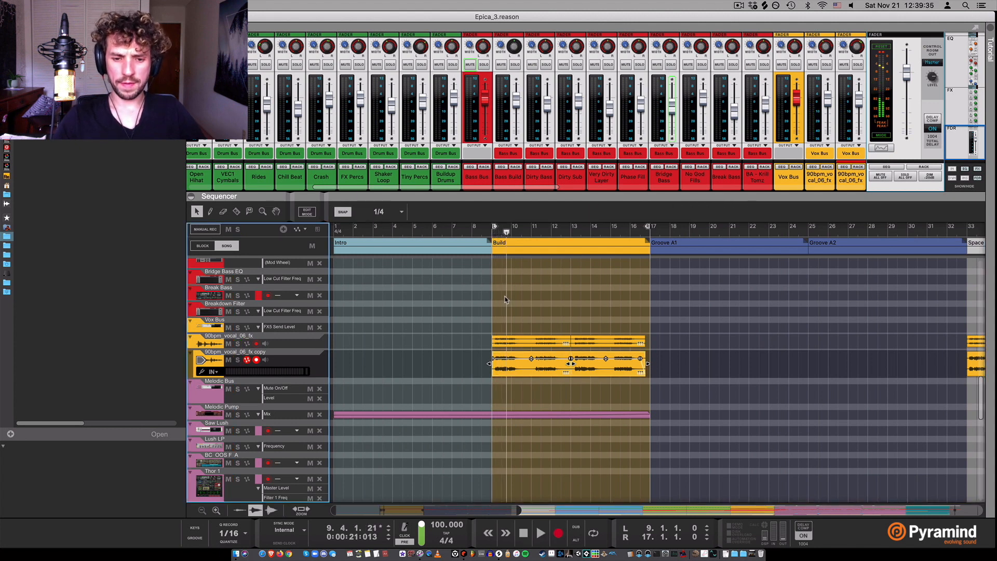
- Place the playhead at bar 9 and solo the PL - Prak track
scroll(505, 299, "down", 10)
left_click_drag(522, 234, 493, 233)
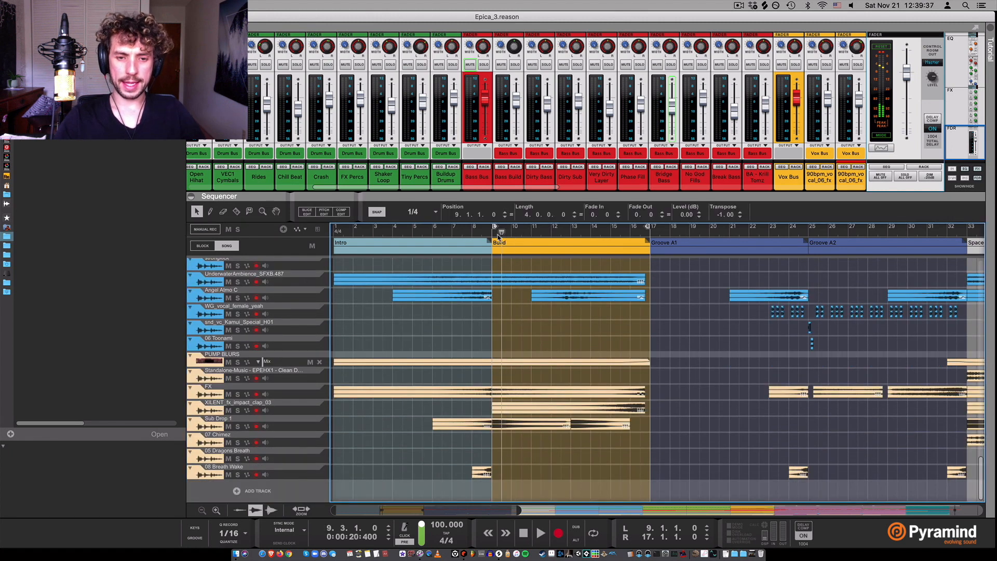
scroll(516, 349, "up", 10)
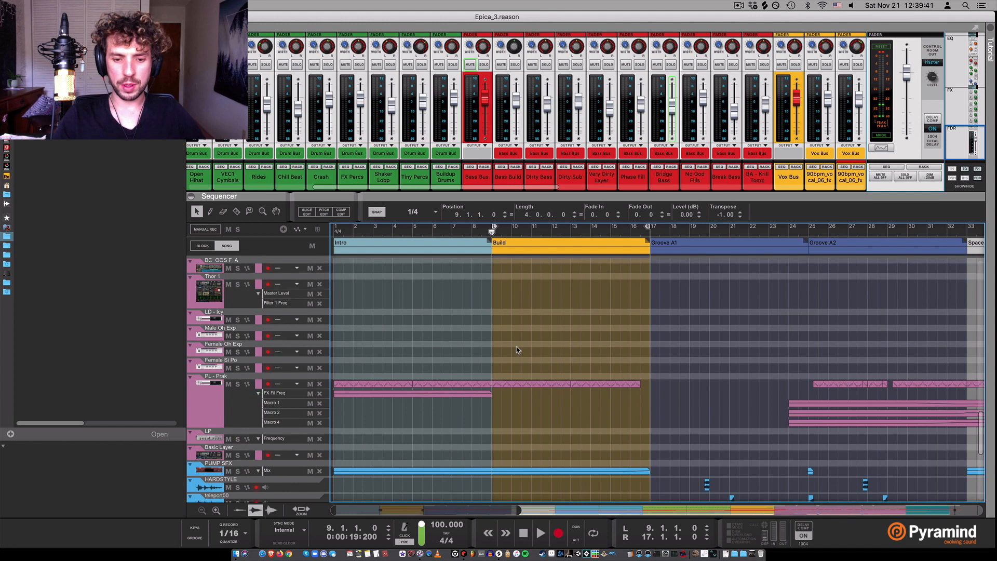
scroll(516, 349, "up", 3)
scroll(314, 339, "down", 4)
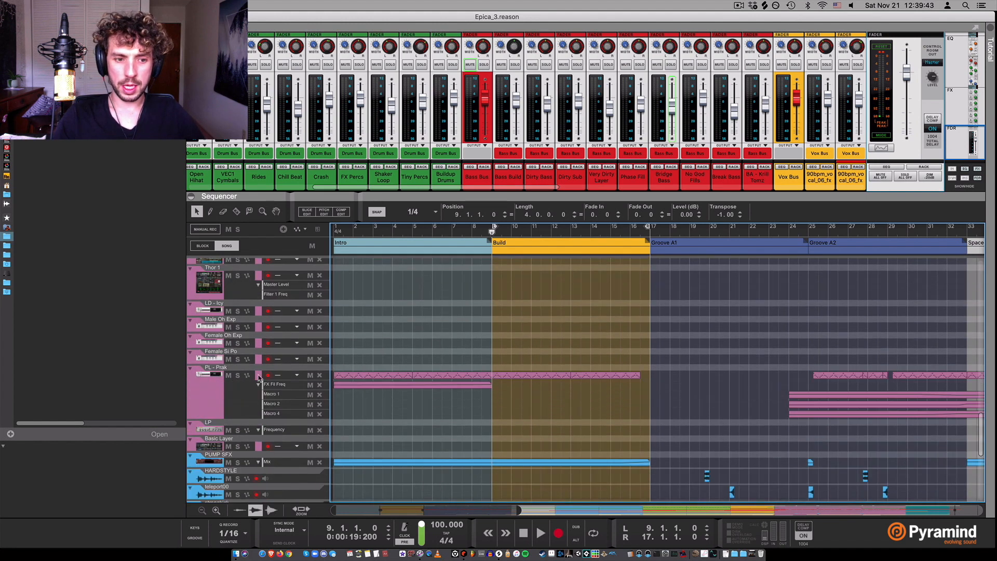
left_click(237, 375)
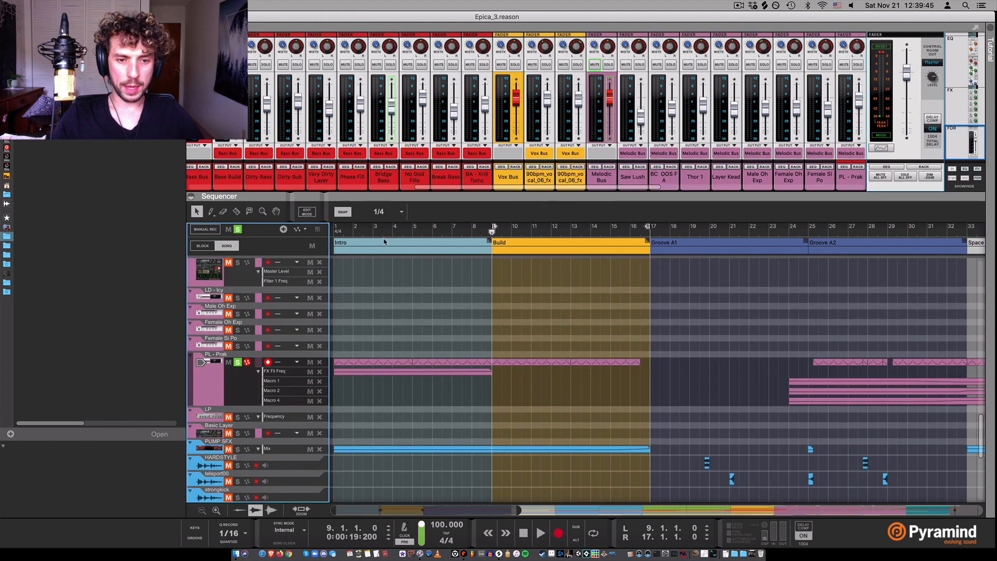
- Open the PL - Prak note clip at the start of the Build to view its notes, and close the editor
double_click(508, 362)
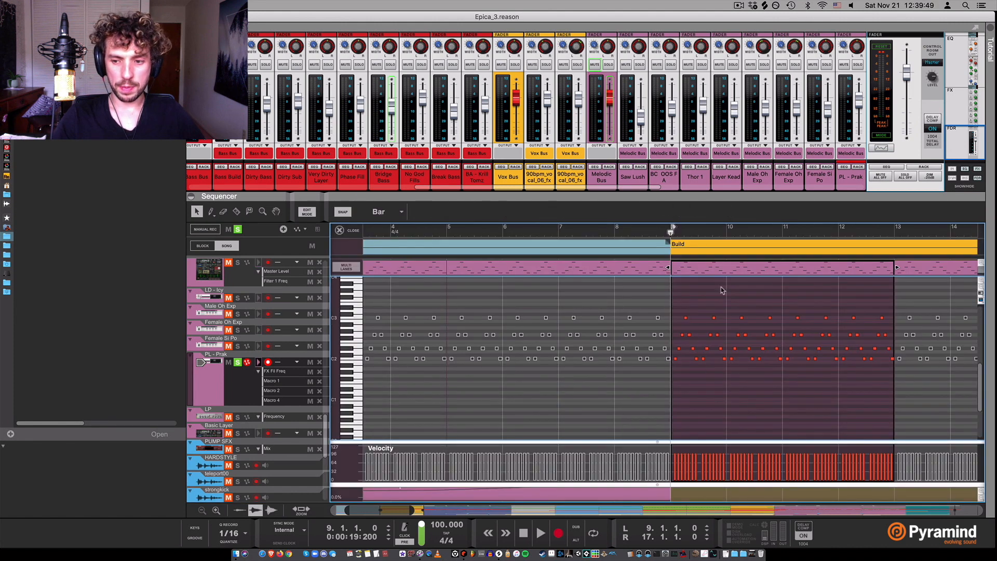
key("Escape")
left_click(223, 389)
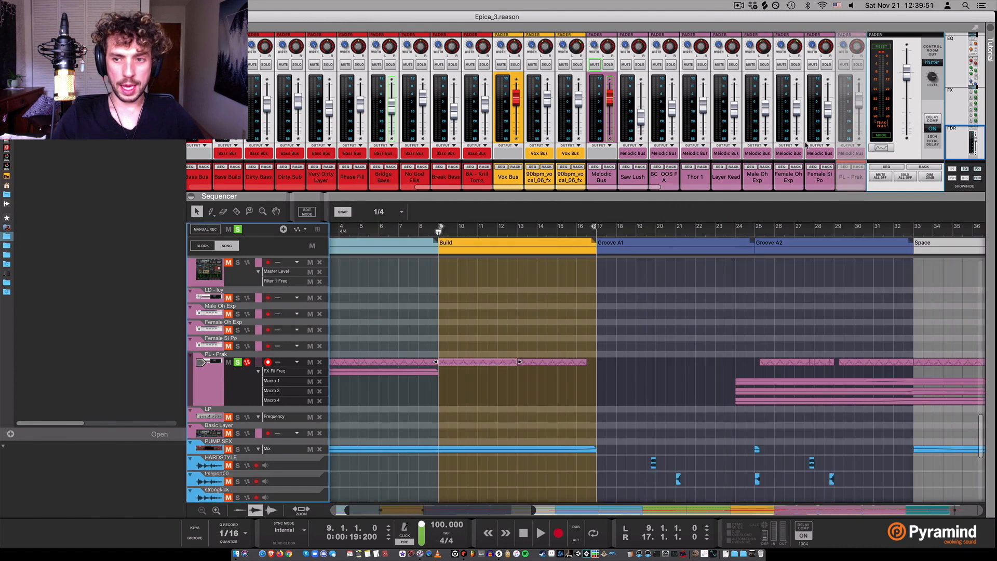
- Show the PL - Prak device in the rack and open its Serum window to present the preset
left_click(859, 167)
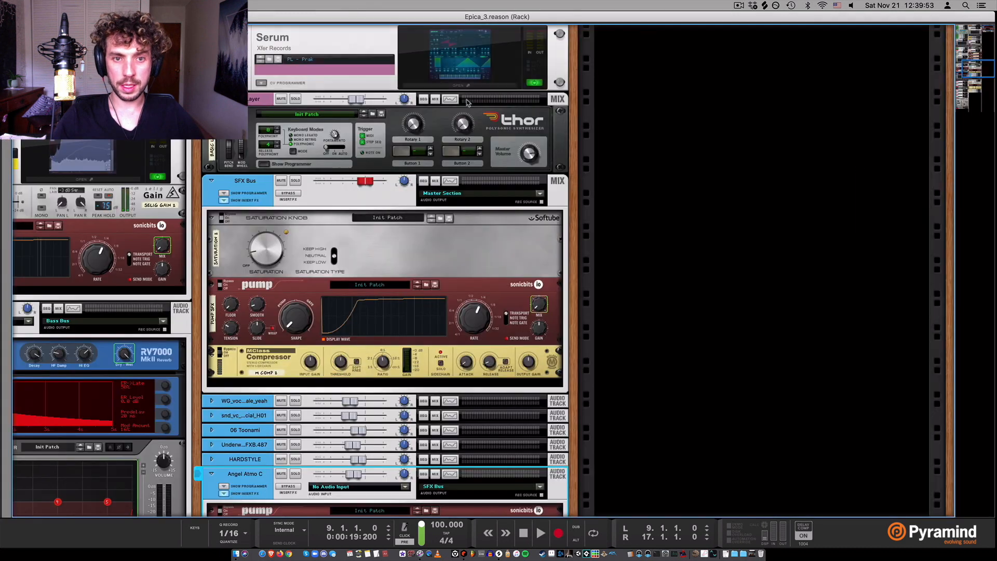
left_click(457, 86)
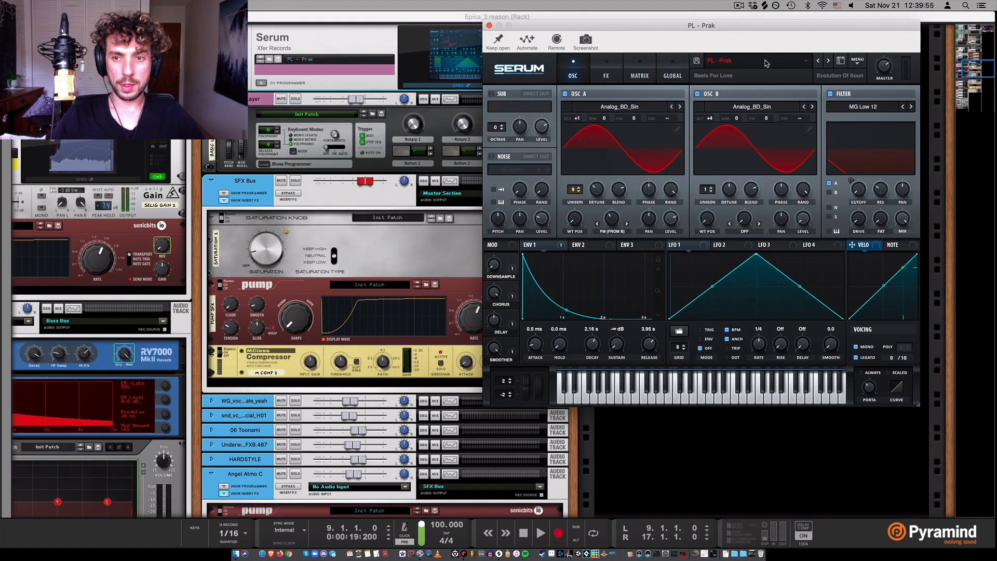
left_click_drag(734, 39, 487, 56)
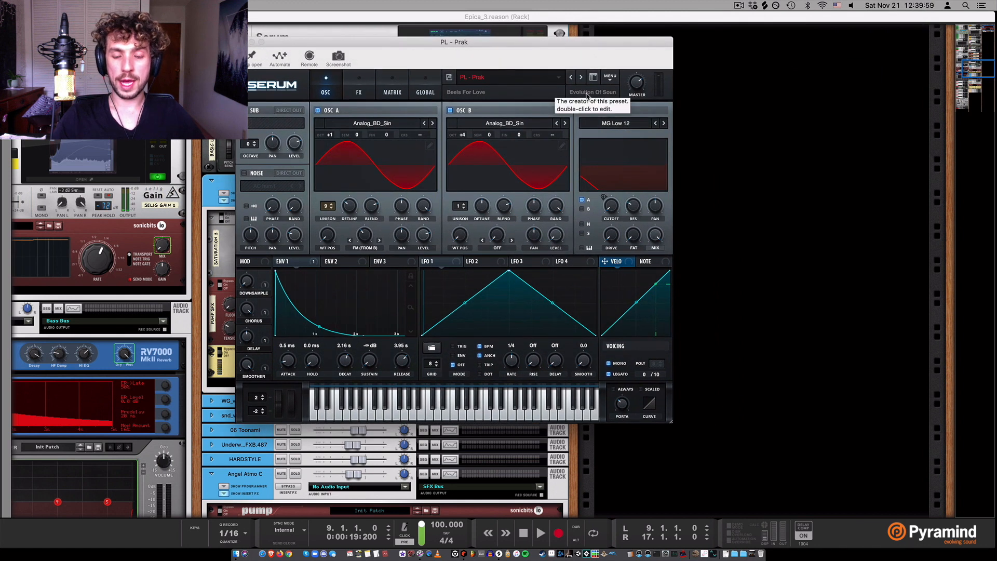
left_click_drag(461, 47, 661, 71)
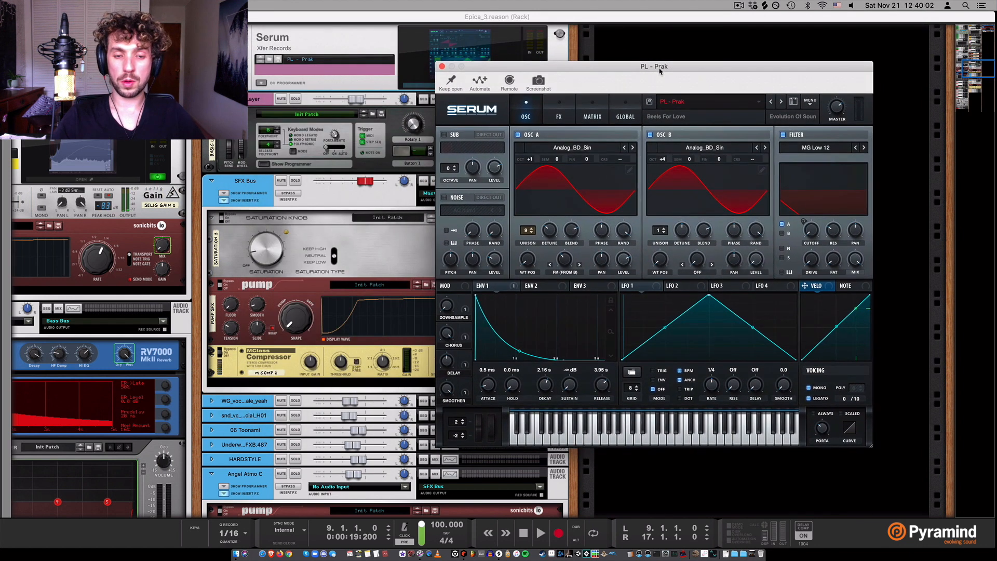
left_click(442, 67)
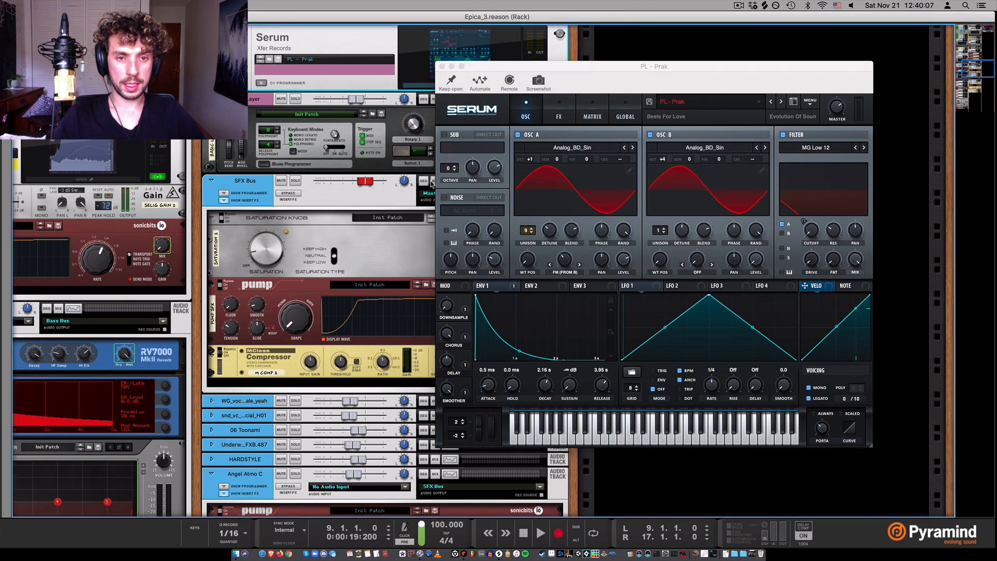
- Return to the sequencer, play the soloed PL - Prak track from bar 9, and close the Serum window
key("super+grave")
key("space")
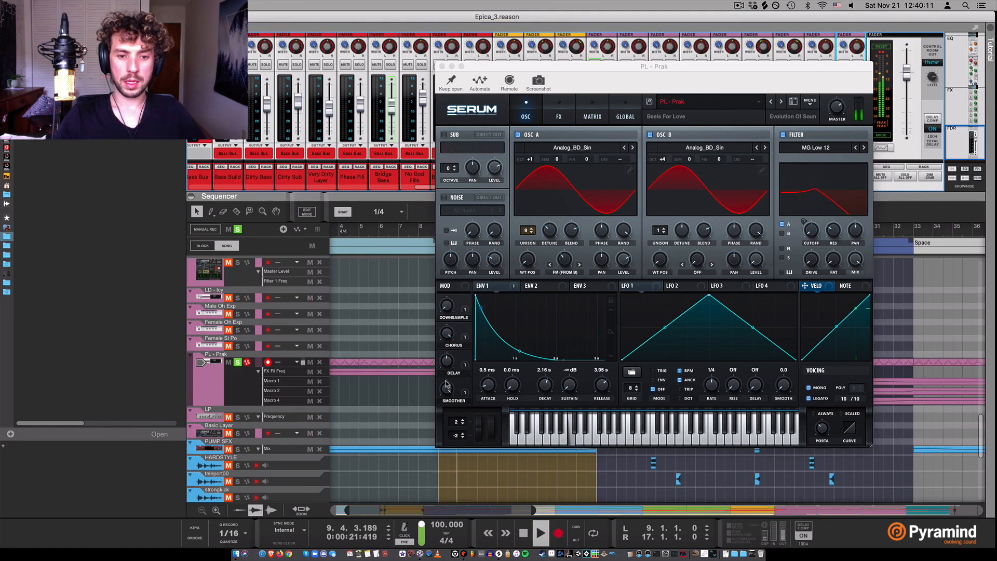
left_click(442, 67)
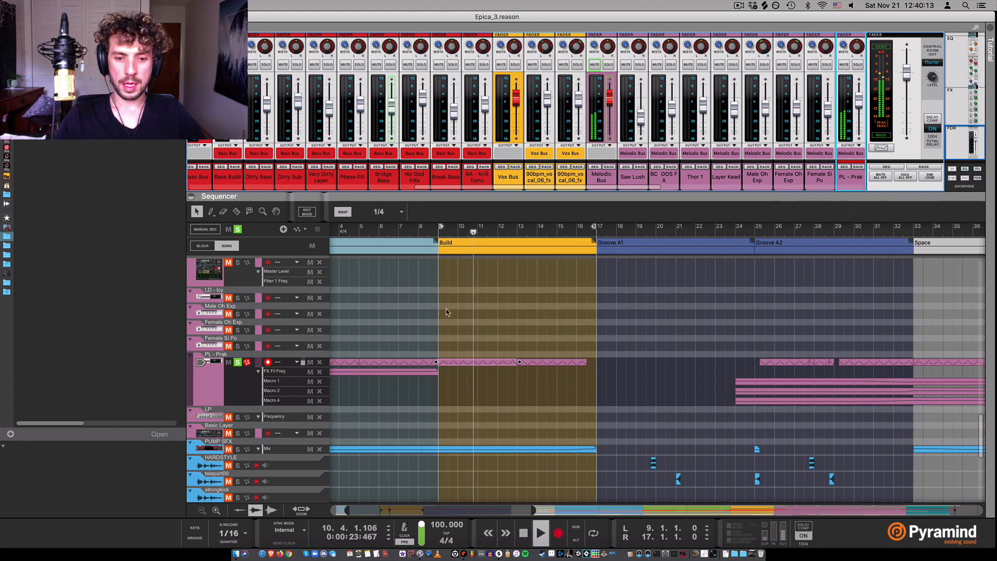
- Clear all solos and play the full arrangement from the start of the Intro
left_click(237, 228)
left_click_drag(355, 510, 340, 510)
left_click_drag(404, 230, 253, 245)
left_click(356, 313)
key("space")
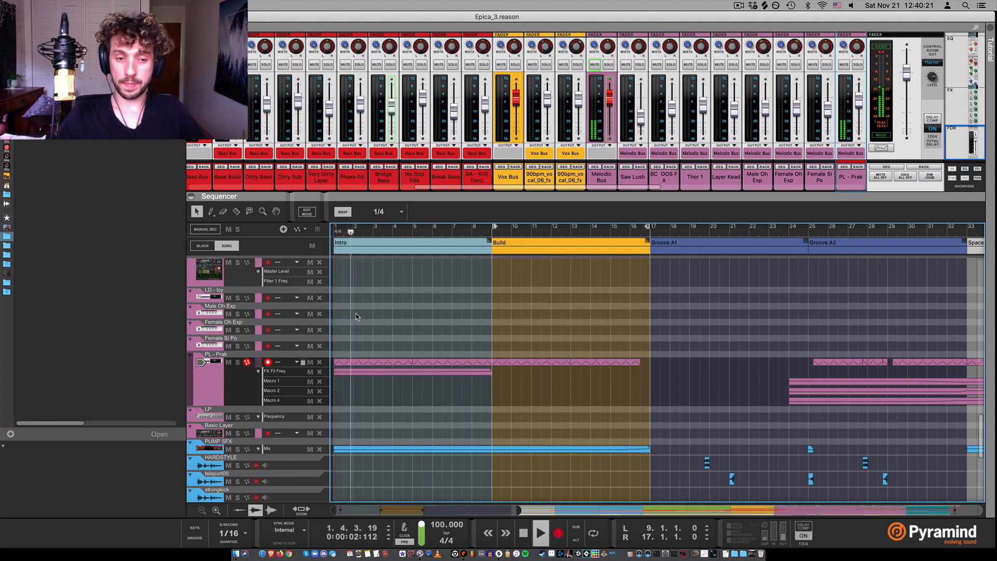
- Skip playback ahead to bar 7, bring the effect tracks into view, and play the transition from bar 8 into the Build
left_click(462, 230)
scroll(467, 302, "down", 10)
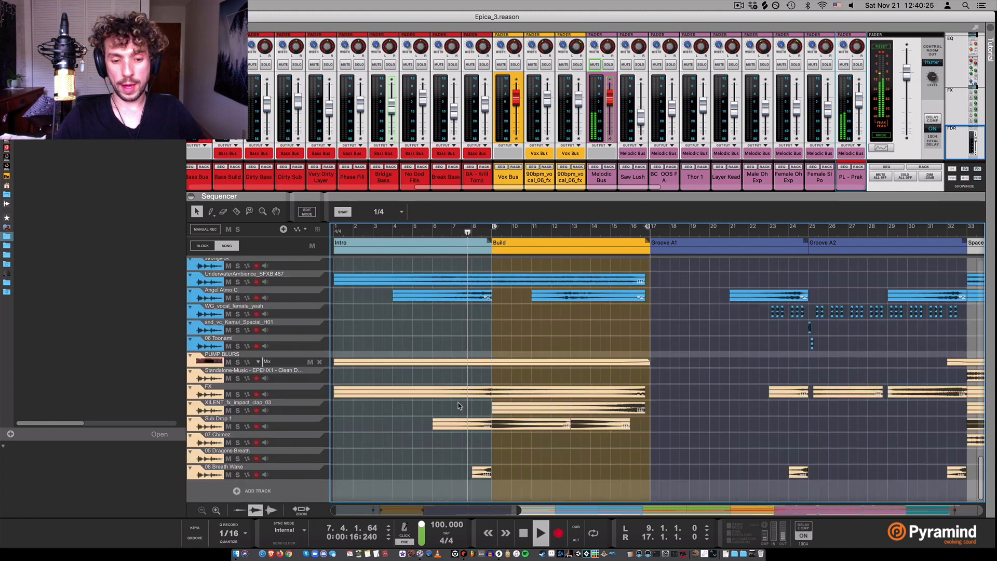
left_click(491, 229)
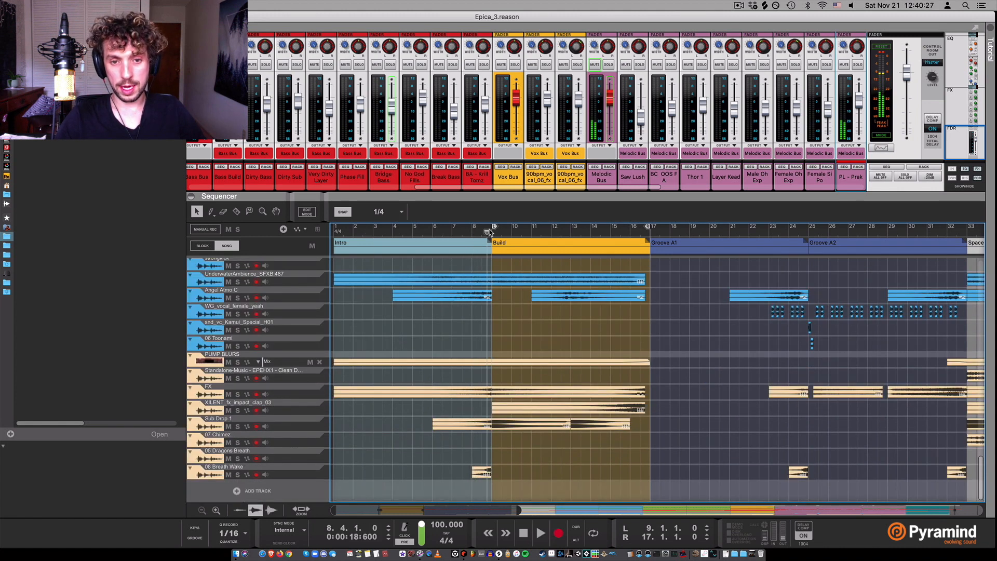
key("space")
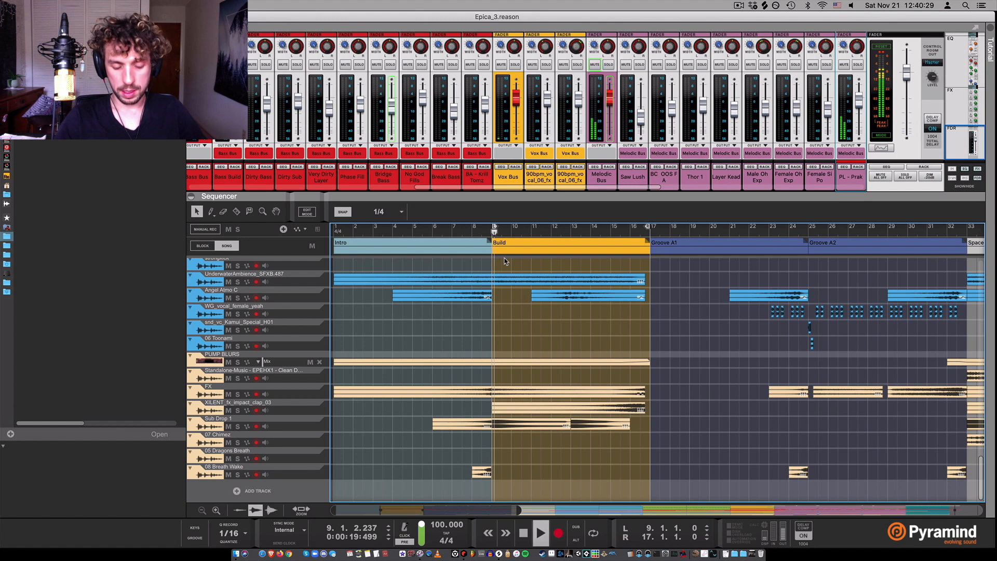
- Bring the bass tracks into view, solo the Bass Bus, and play the start of Groove A1 from bar 17
scroll(555, 351, "up", 1)
scroll(555, 351, "up", 10)
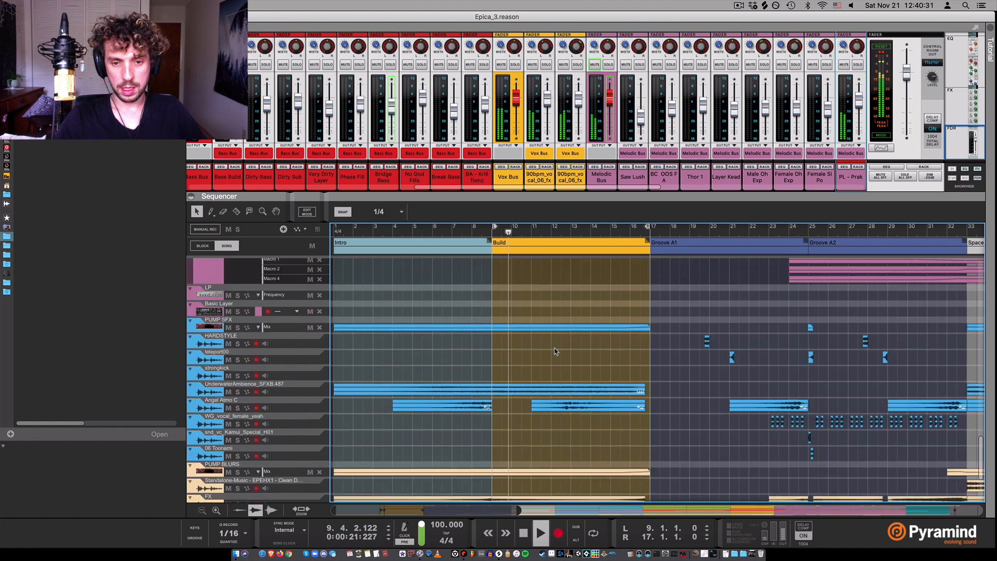
scroll(555, 351, "up", 10)
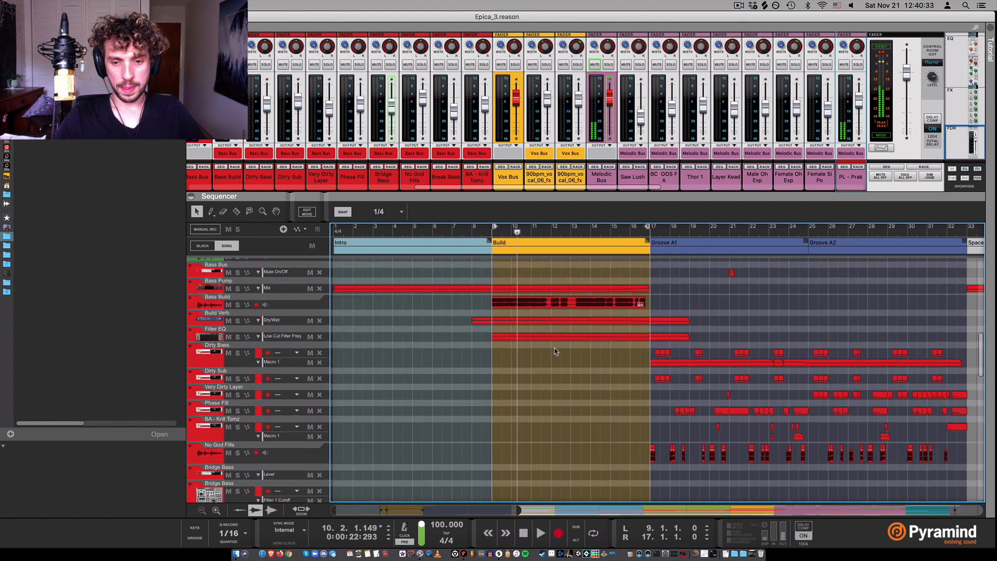
left_click(650, 233)
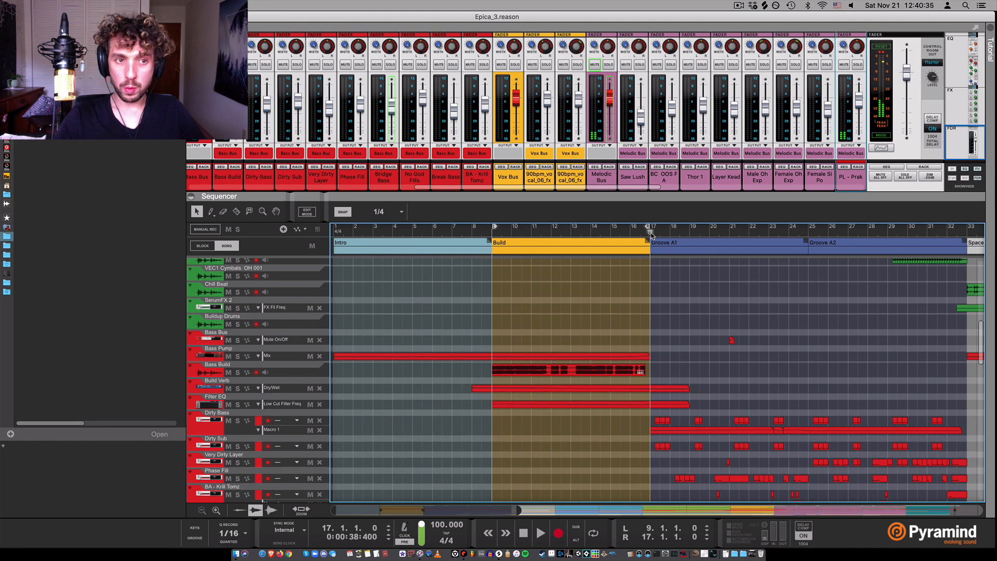
left_click(203, 65)
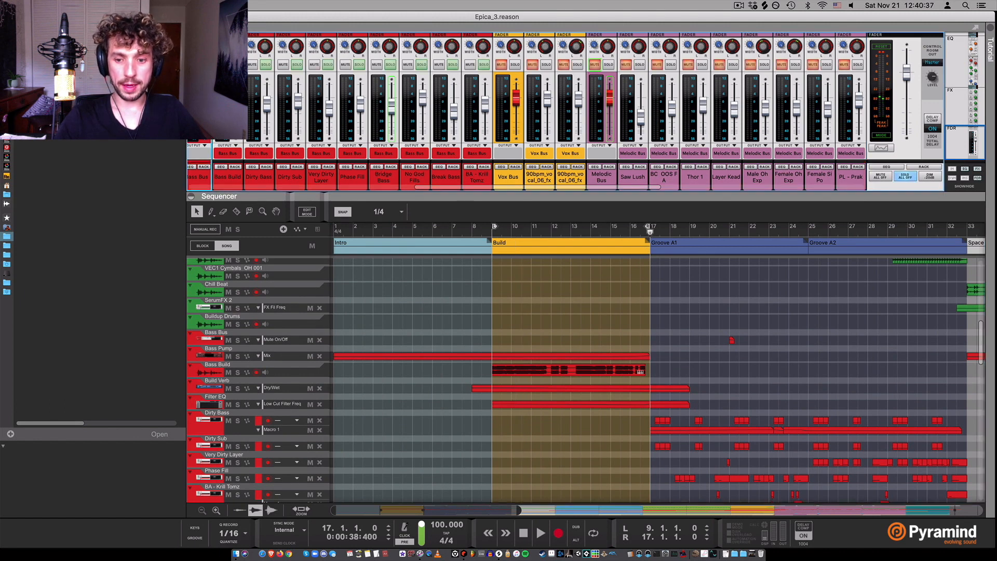
key("space")
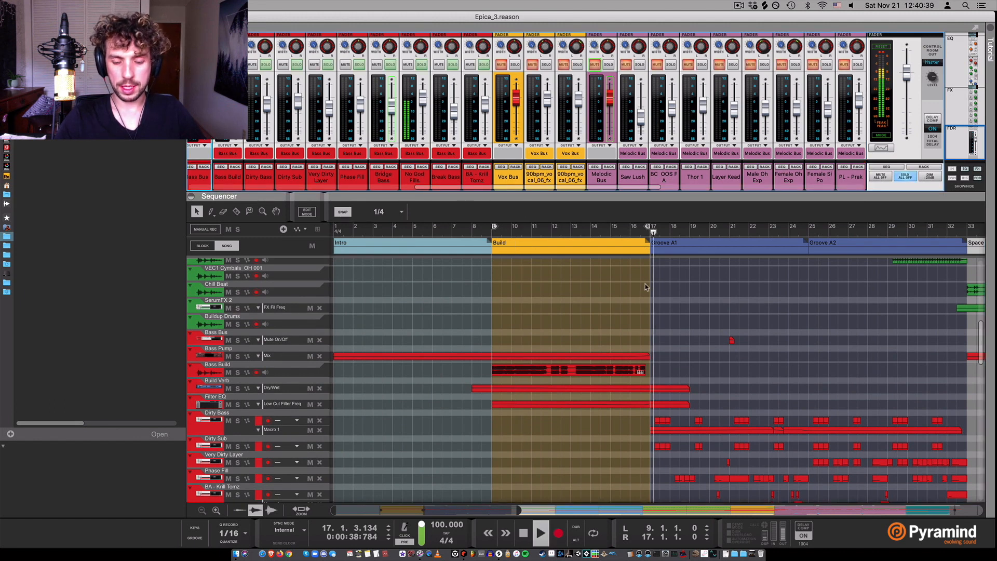
key("space")
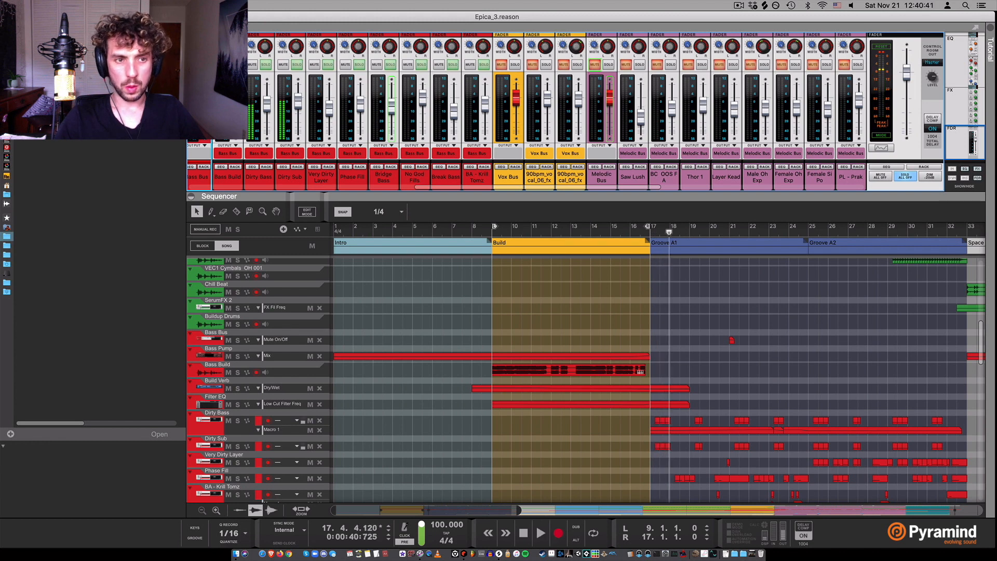
- Clear the Bass Bus solo, return the playhead to bar 9, and solo the Bass Build track instead
left_click(203, 64)
left_click_drag(544, 233, 493, 242)
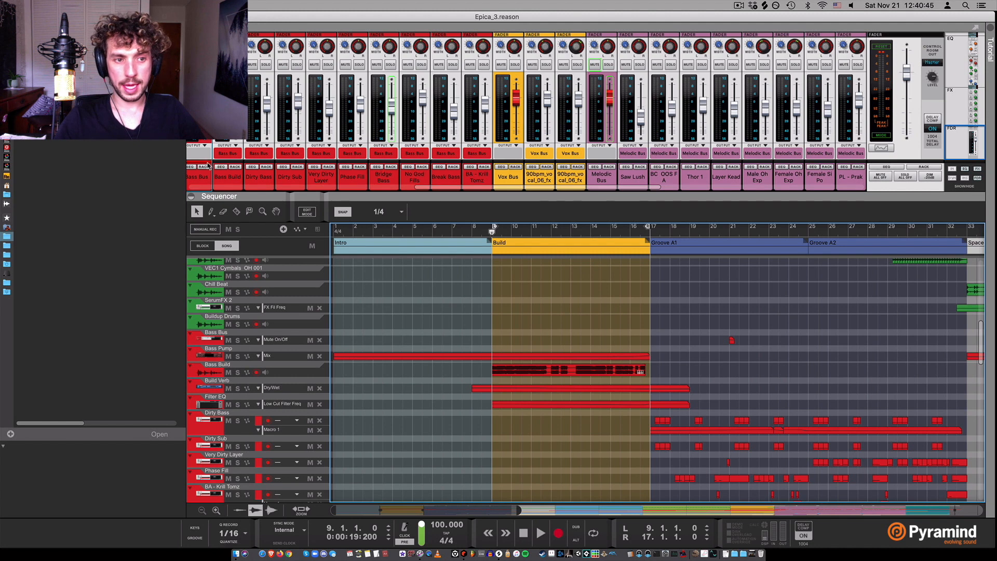
left_click(213, 376)
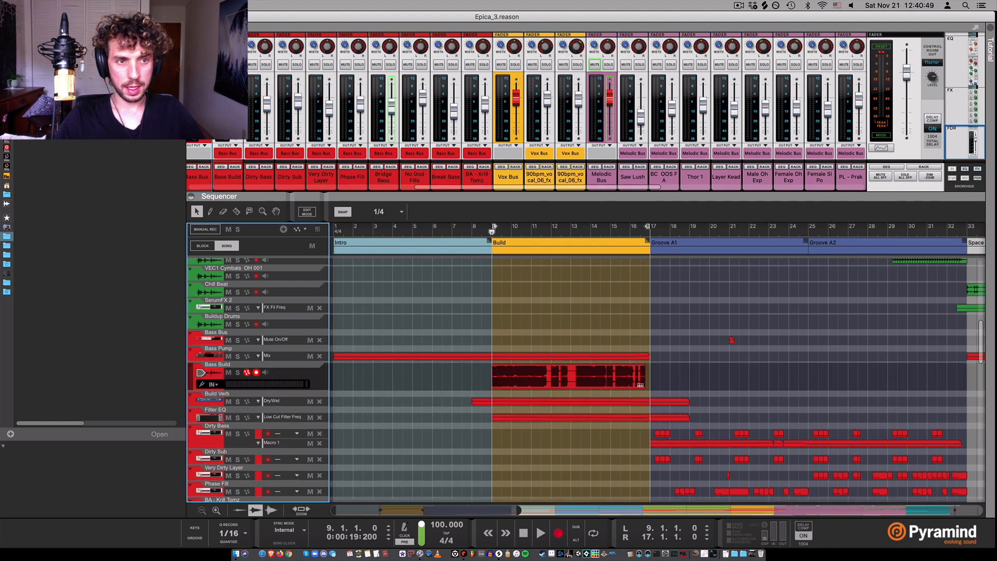
left_click_drag(515, 234, 491, 234)
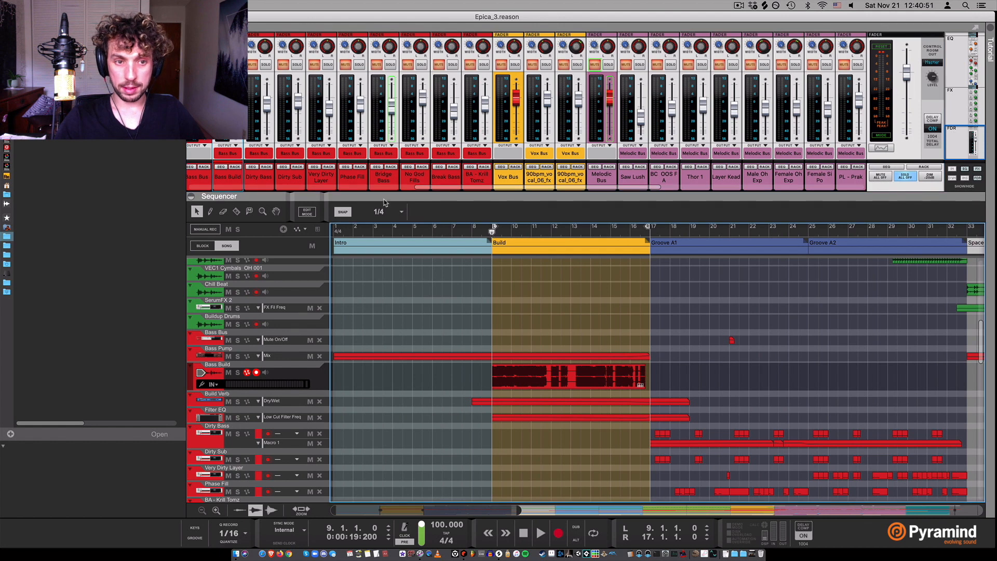
- Show Bass Build in the rack, bypass its insert effects, and play the dry bass from bar 9 in the sequencer
left_click(242, 167)
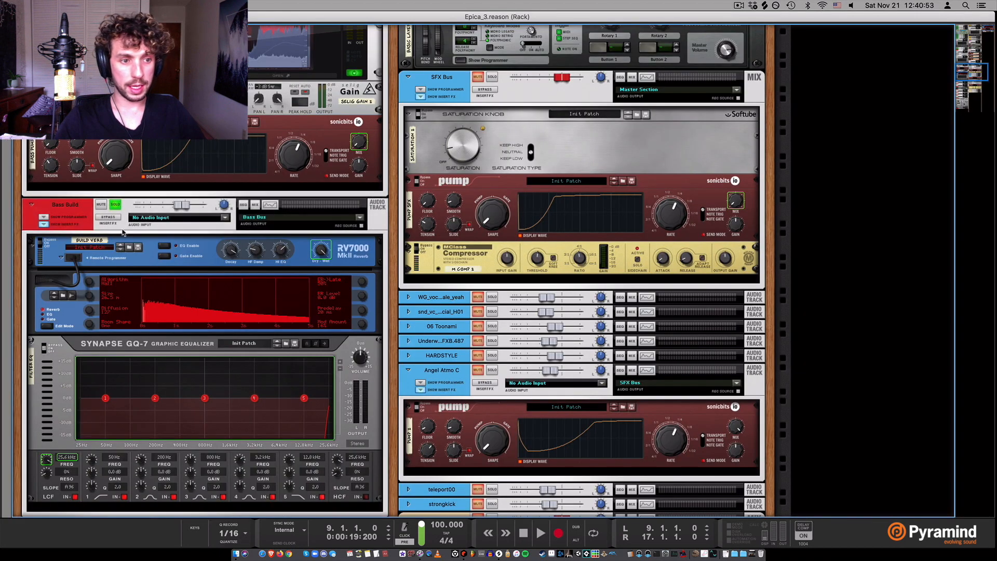
left_click(114, 219)
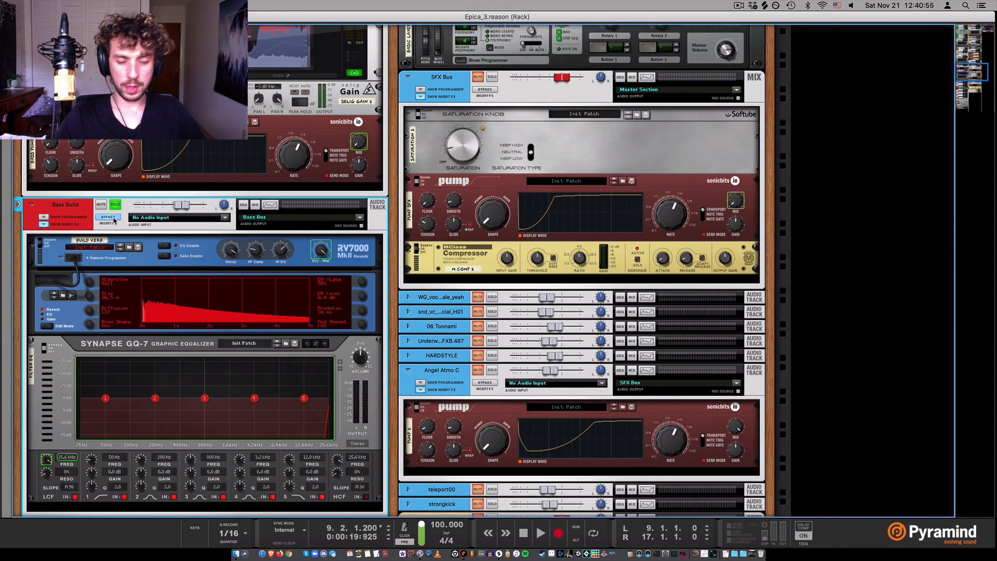
key("super+grave")
key("shift+Return")
key("space")
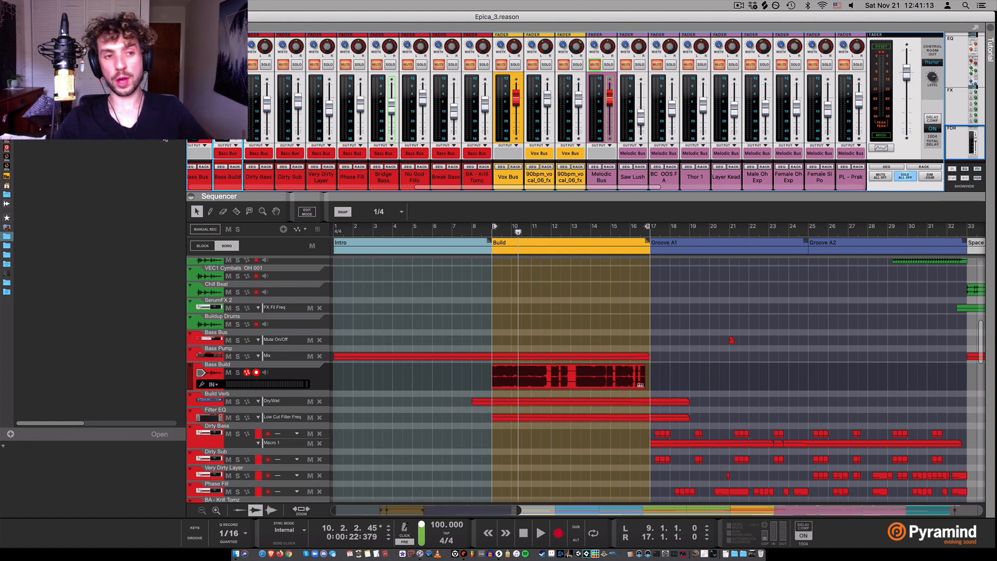
- Reactivate Bass Build's insert effects in the rack and play through the Build to show the automated Build Verb and Filter EQ
key("F6")
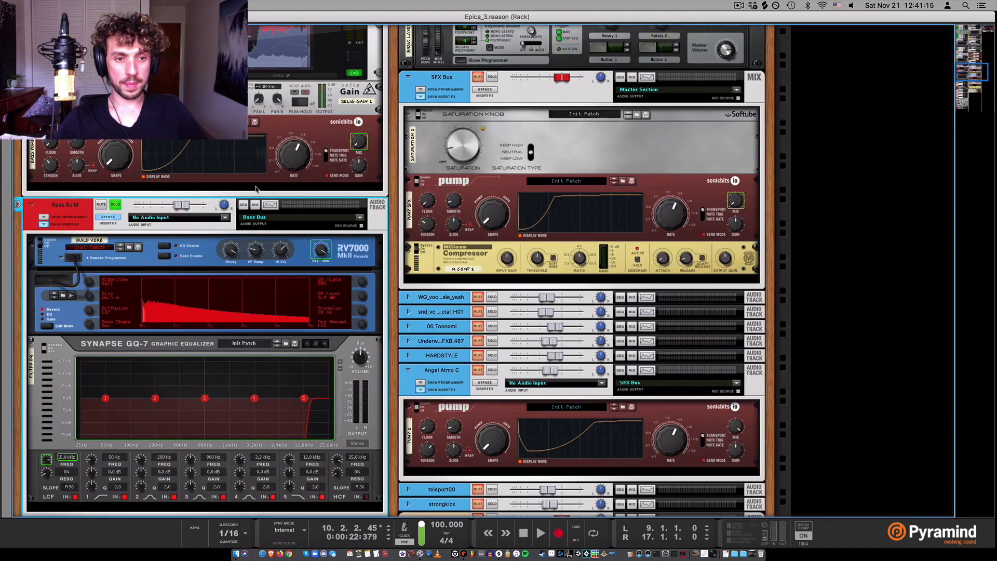
left_click(359, 255)
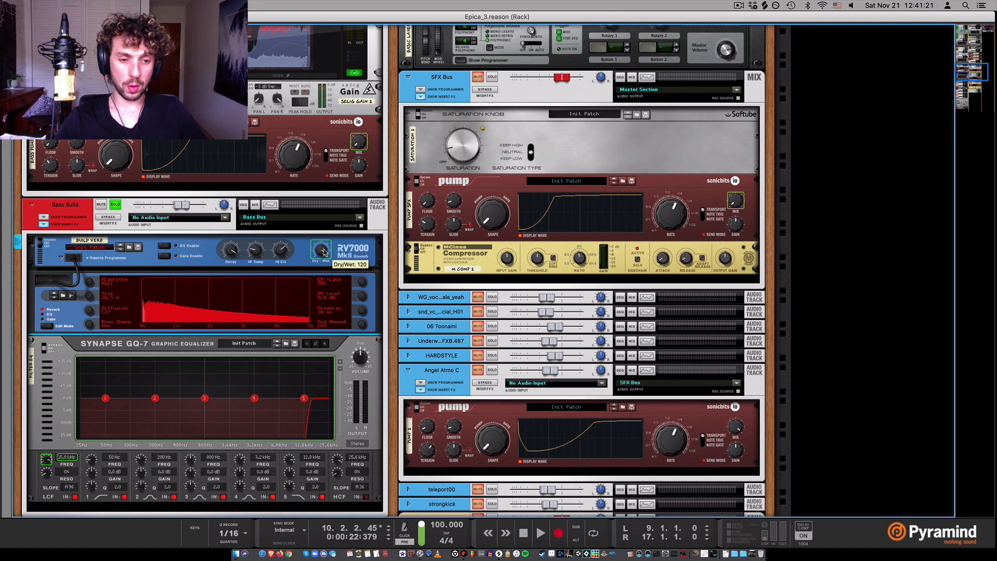
key("space")
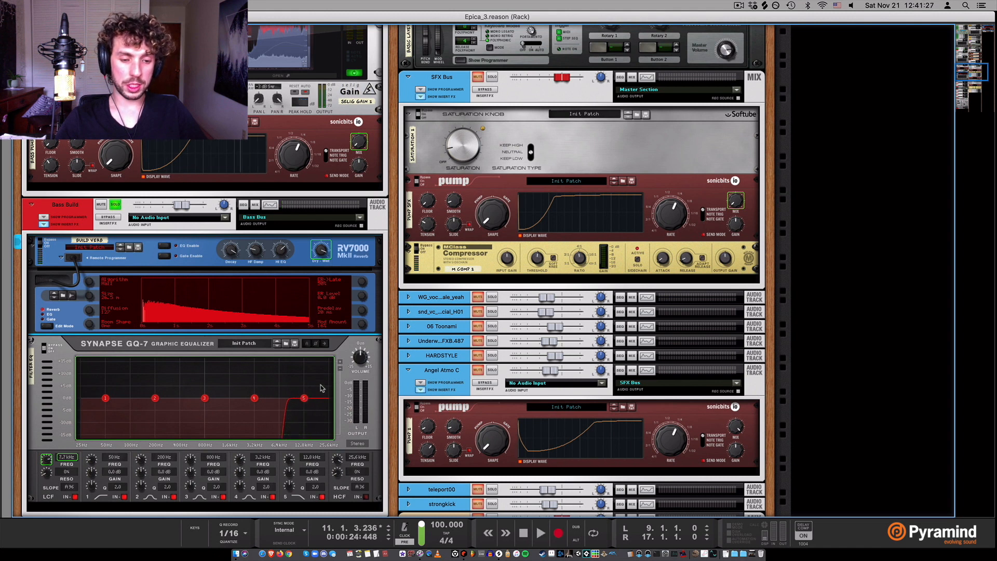
key("space")
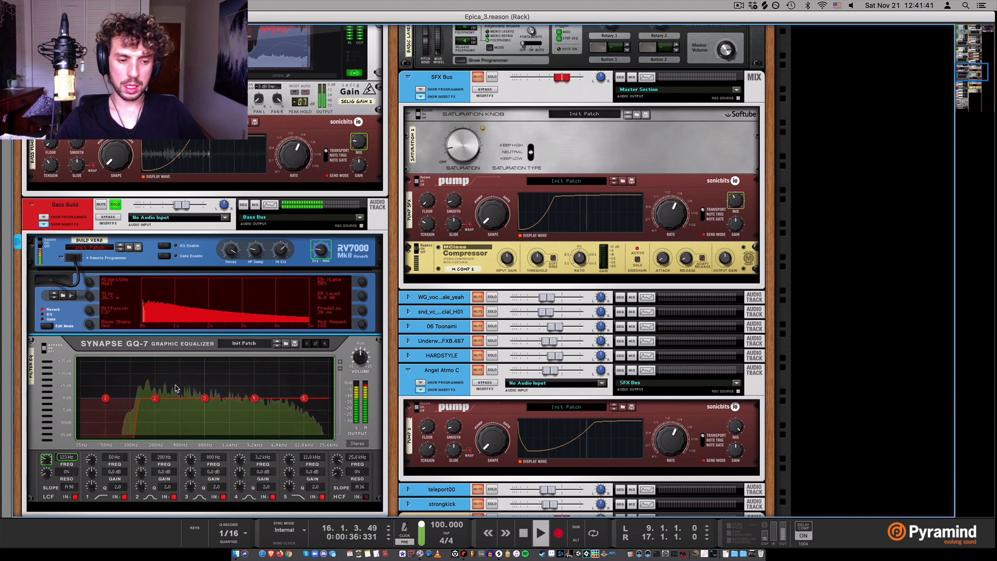
key("space")
key("super+grave")
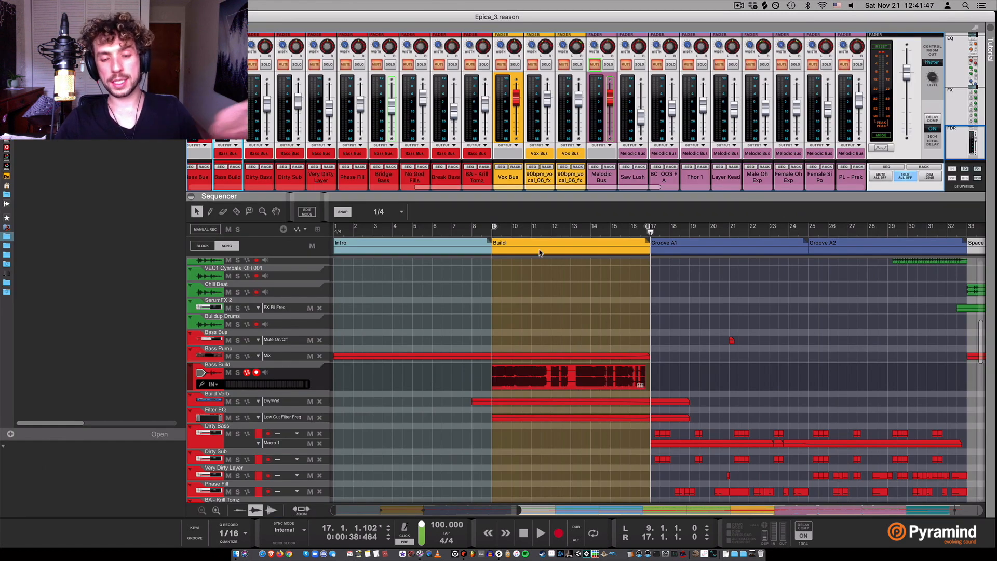
- Clear the Bass Build solo, mute its clip, and play the full mix from the later Build into Groove A1
left_click(234, 64)
left_click_drag(427, 378, 649, 376)
key("m")
left_click(587, 231)
key("space")
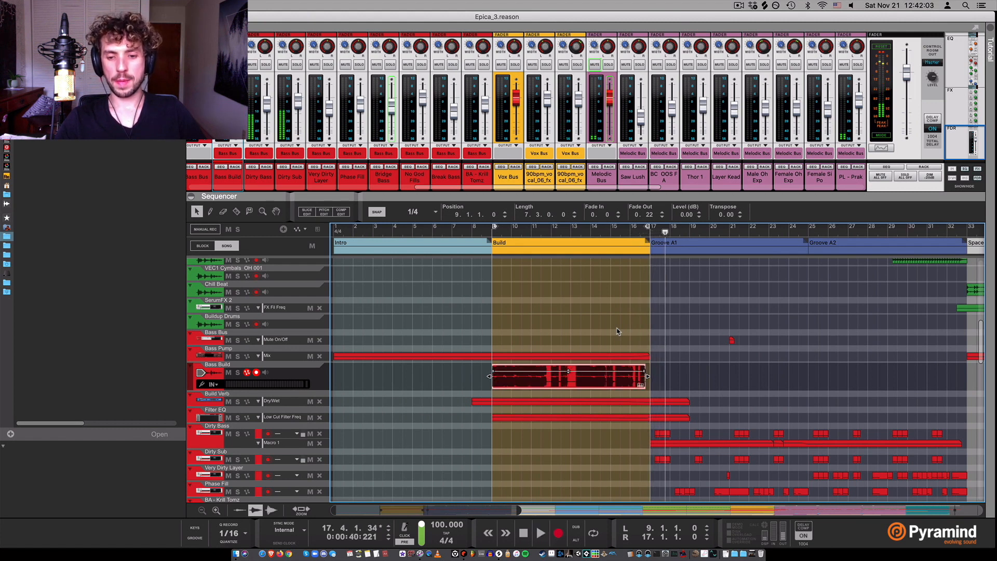
- Deselect the Bass Build clip and play the full mix from bar 15 into Groove A1
left_click(613, 231)
left_click(626, 326)
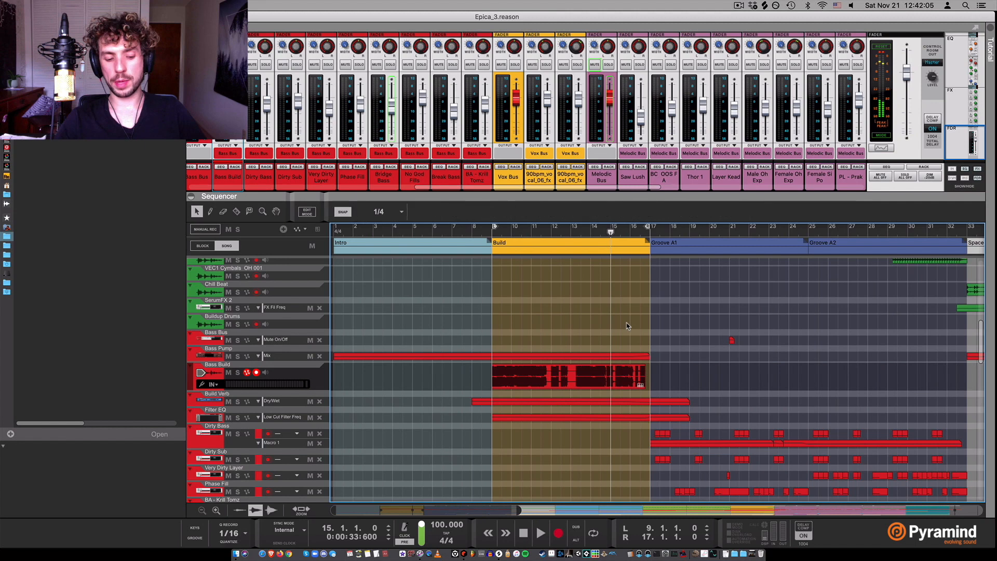
key("space")
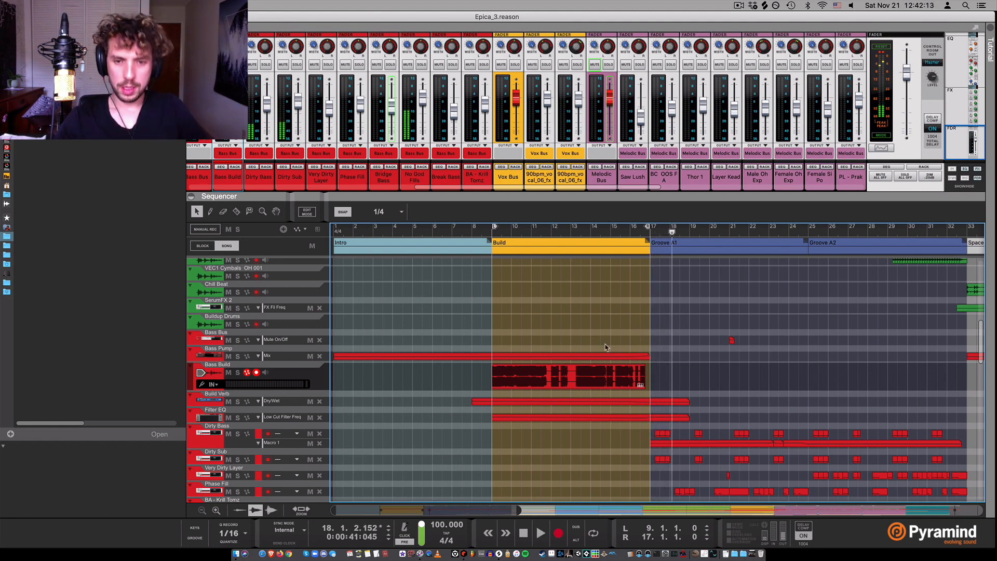
- Bring the drum tracks into view, solo Subtle Clap Rise, and play it from bar 12
scroll(607, 342, "up", 4)
scroll(605, 346, "up", 10)
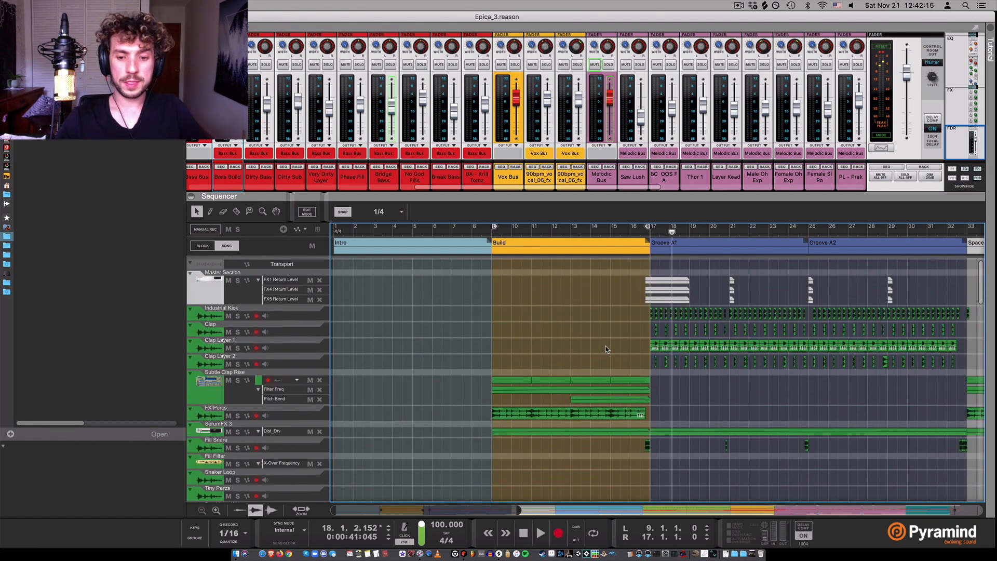
left_click(493, 232)
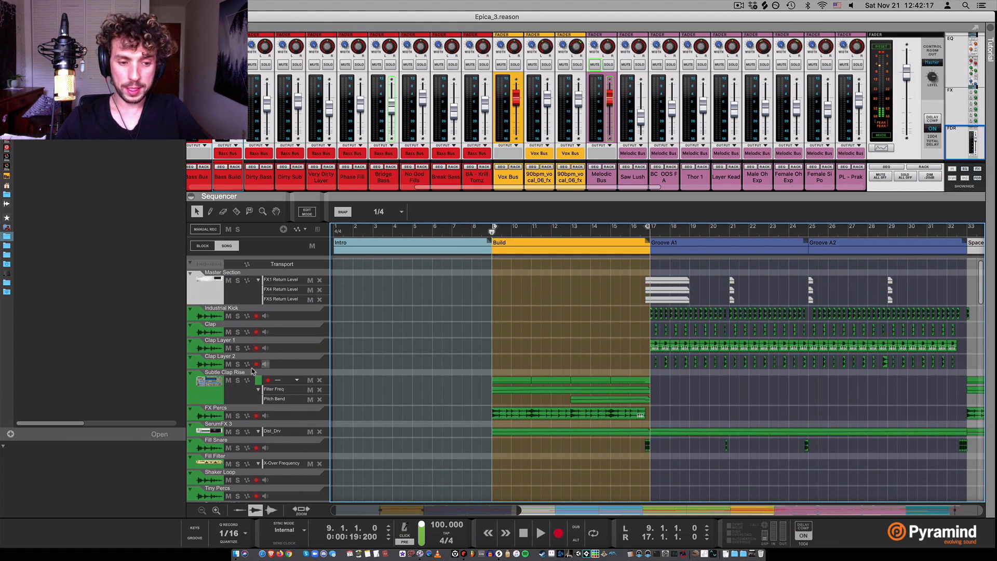
left_click(237, 381)
left_click(555, 228)
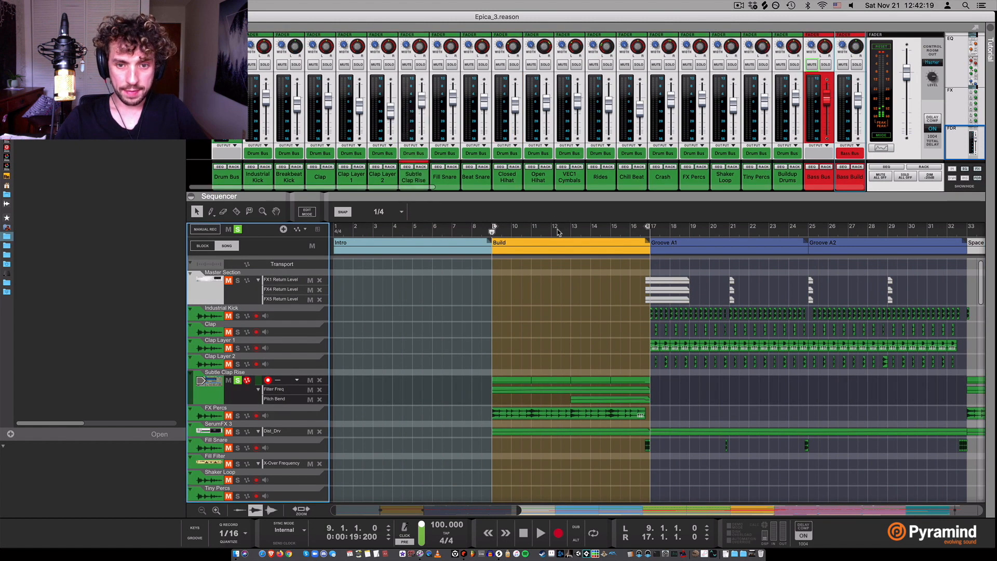
key("space")
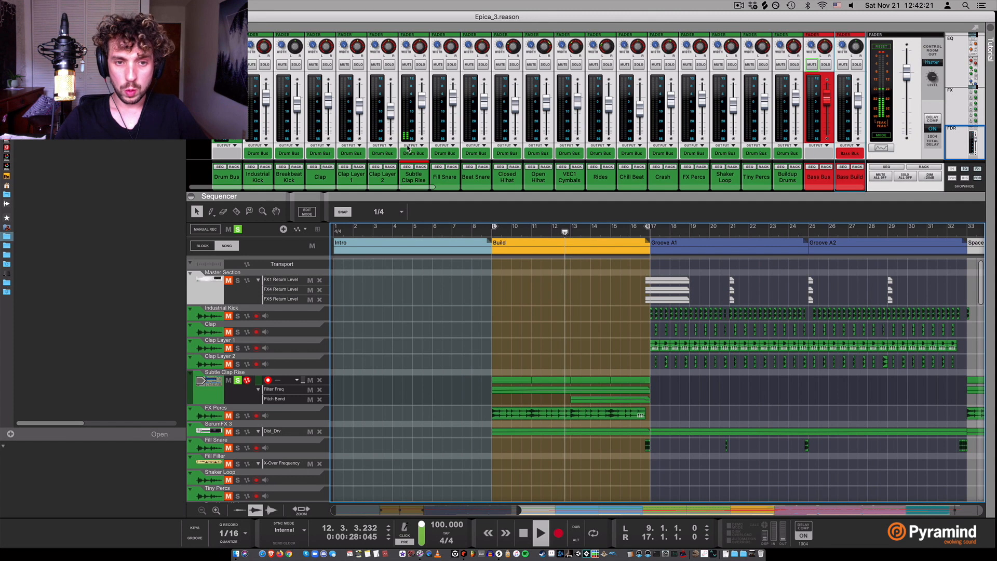
- Show Subtle Clap Rise's mixer sends and inspect the Atmo Verb and Drum Verb return devices in the rack
scroll(412, 91, "up", 5)
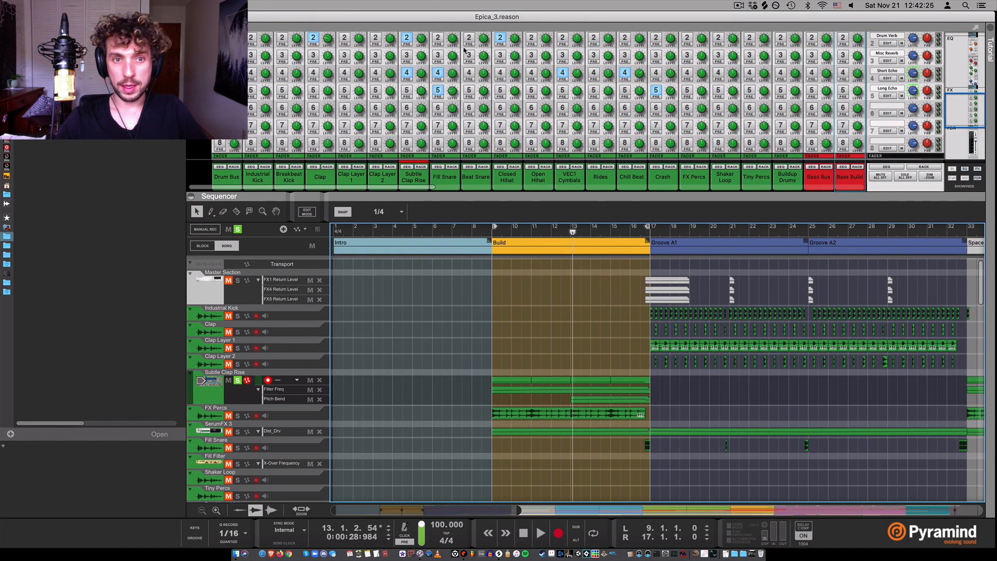
scroll(421, 44, "up", 2)
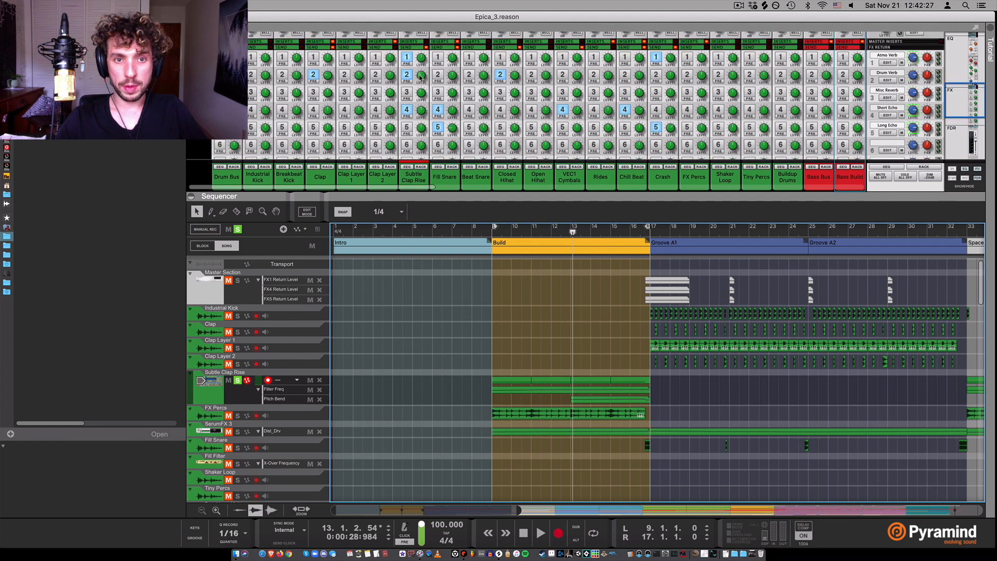
key("F6")
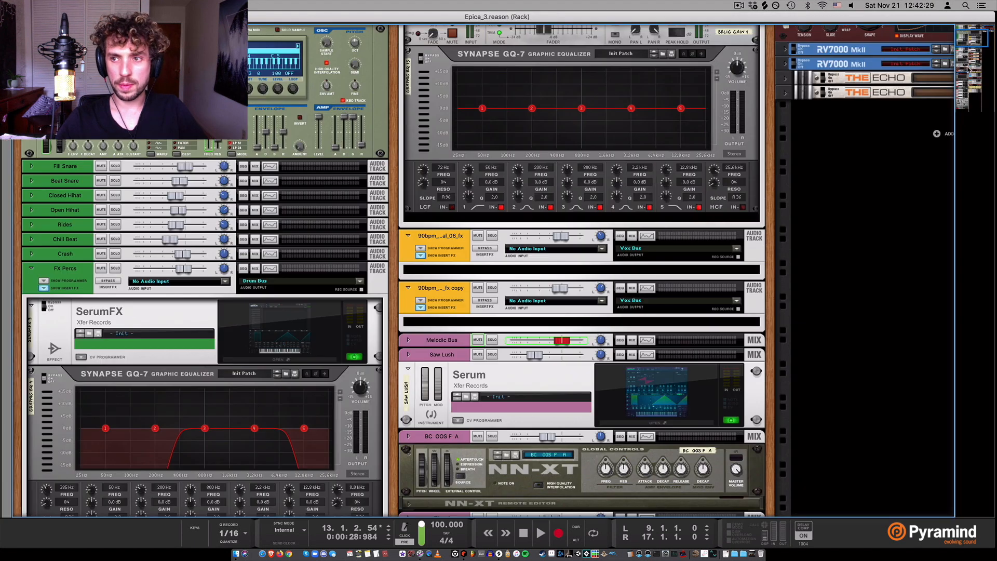
scroll(806, 111, "up", 5)
left_click(589, 199)
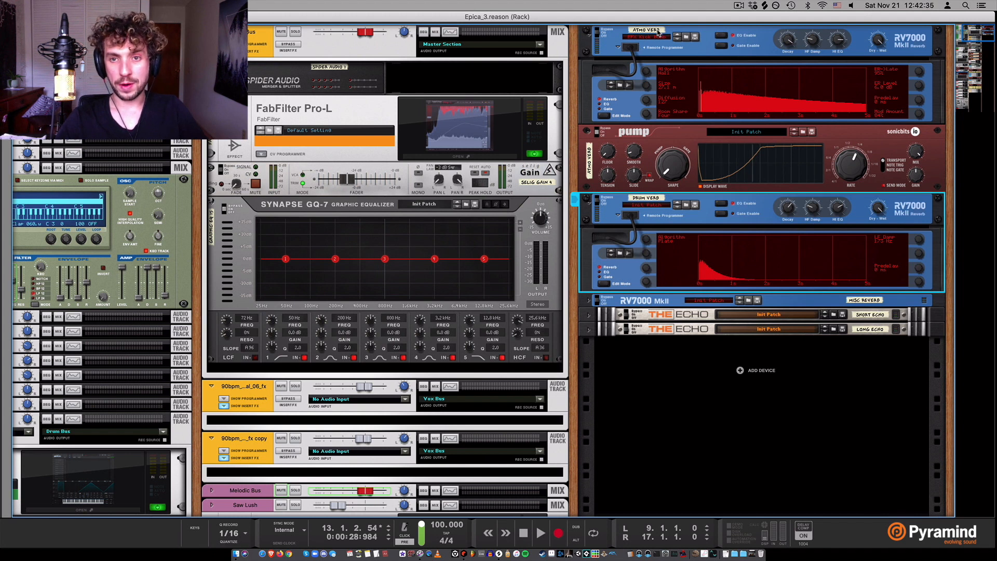
key("super+grave")
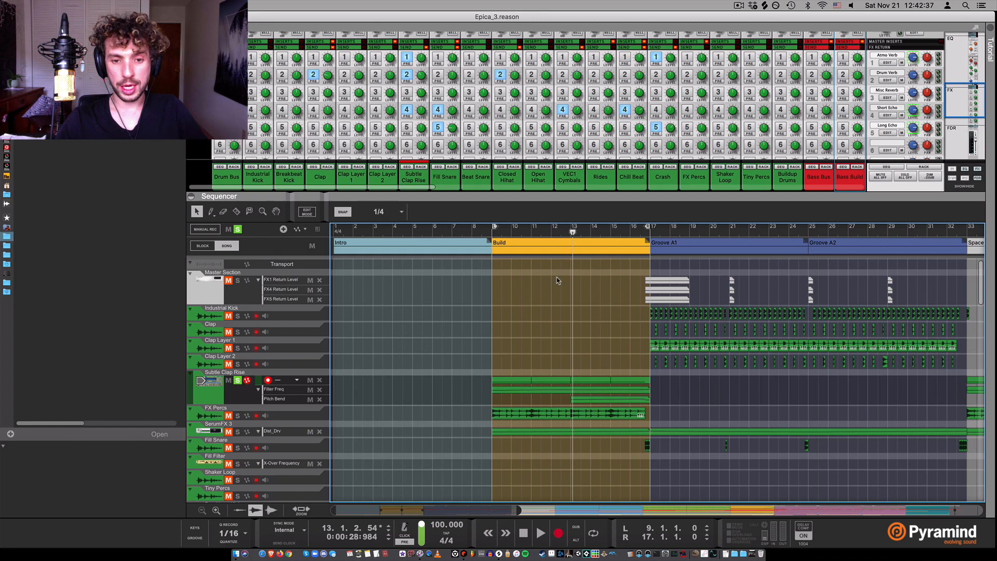
- Play the soloed Subtle Clap Rise through the end of the Build past bar 17
left_click(624, 232)
key("space")
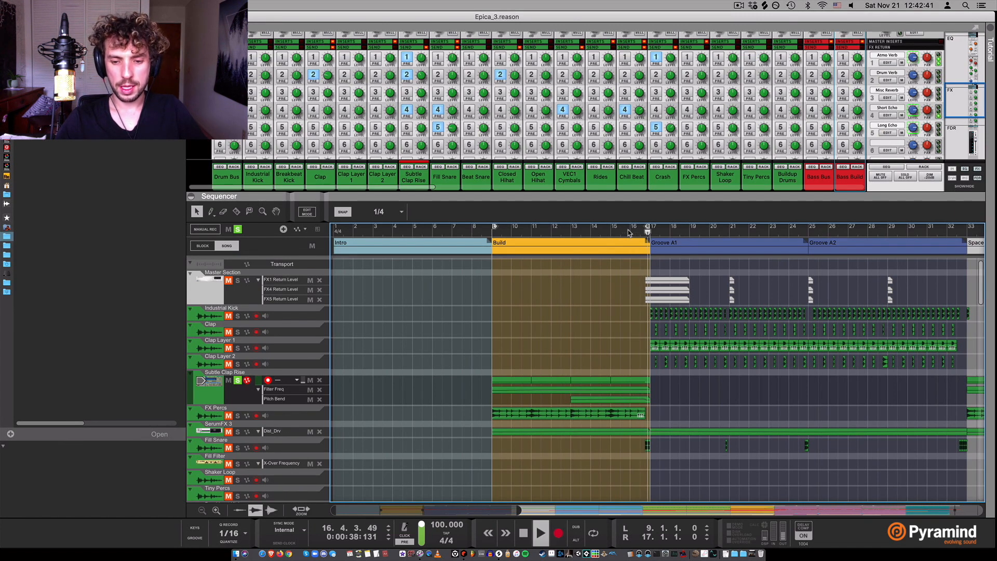
key("space")
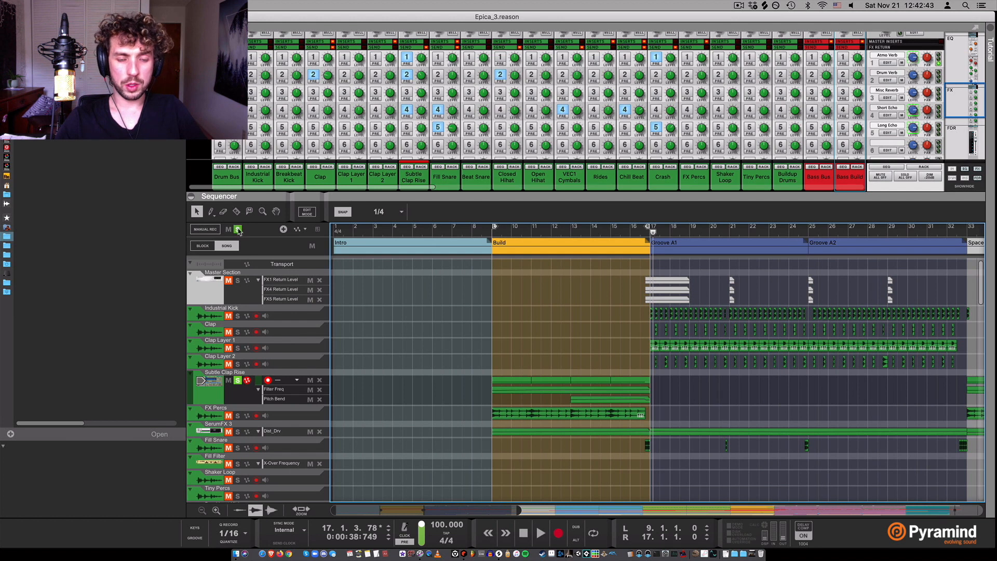
- Open the Pitch Bend automation clip of Subtle Clap Rise and play the soloed track from bar 13
left_click_drag(575, 233, 572, 233)
scroll(562, 301, "down", 5)
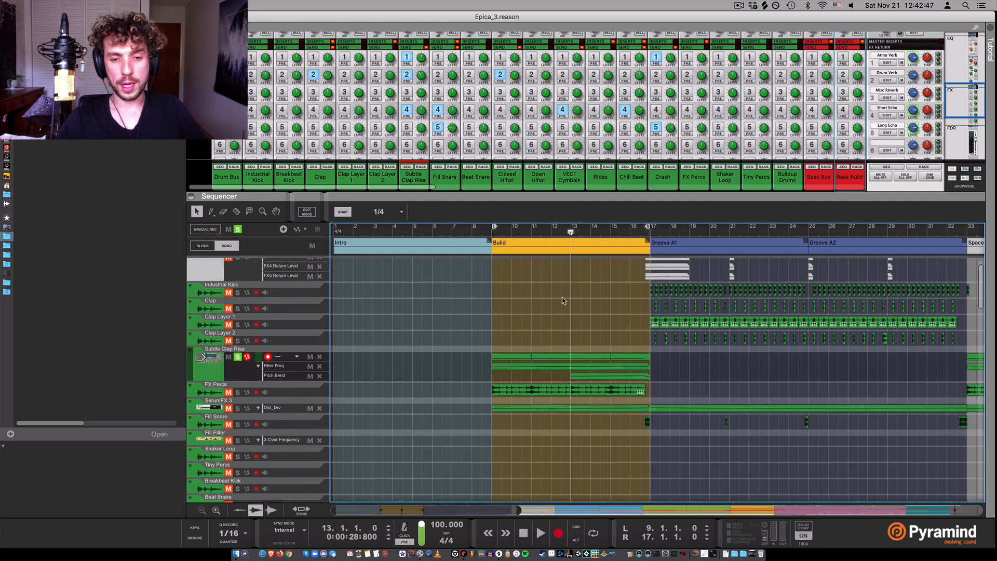
left_click(581, 305)
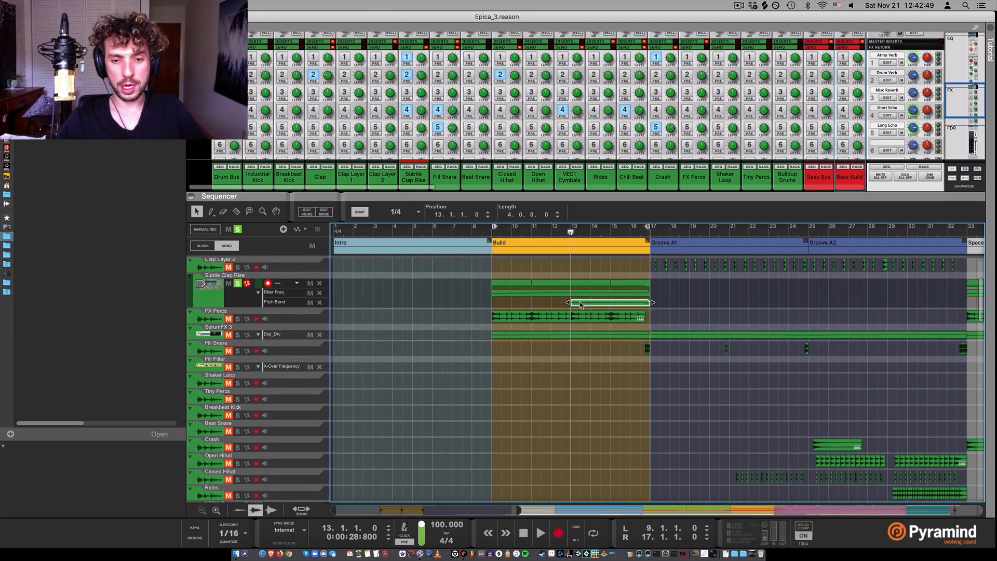
key("space")
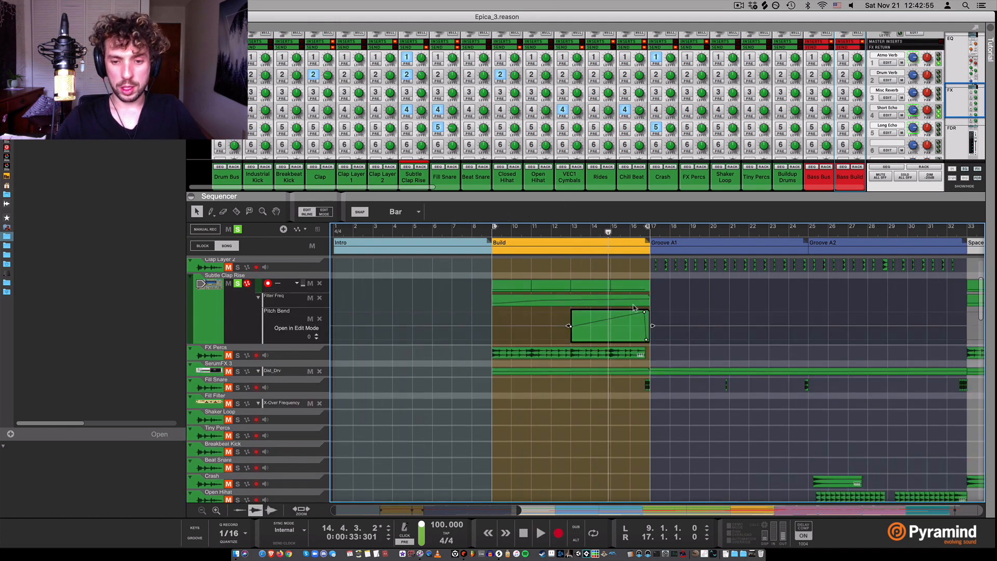
- Undo the last three edits and open the Filter Freq automation clip of Subtle Clap Rise
key("super+z")
key("super+z")
key("super+z")
double_click(616, 293)
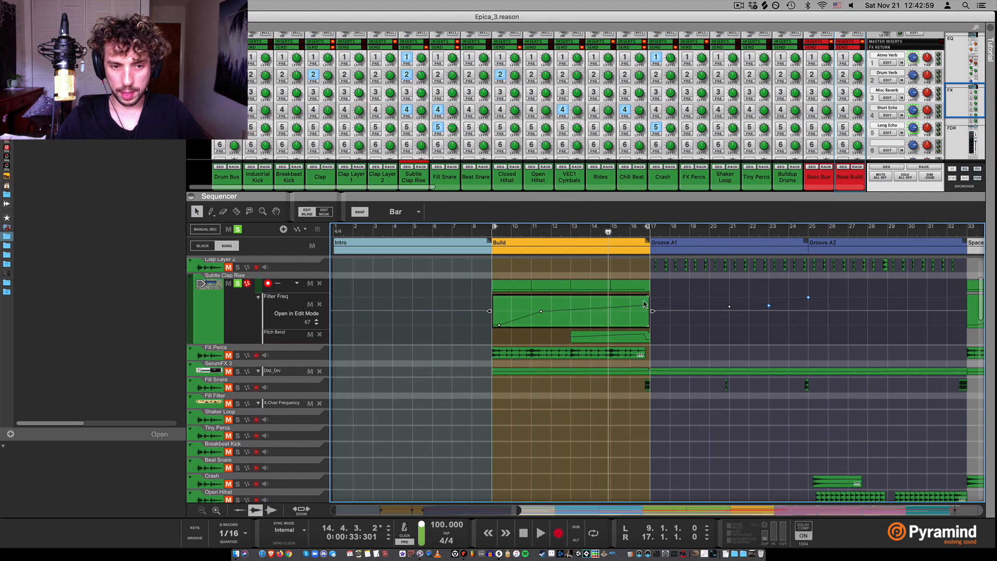
- Clear the solos, close the Filter Freq automation clip and play the full mix from bar 13
left_click(239, 229)
left_click(569, 230)
left_click(545, 405)
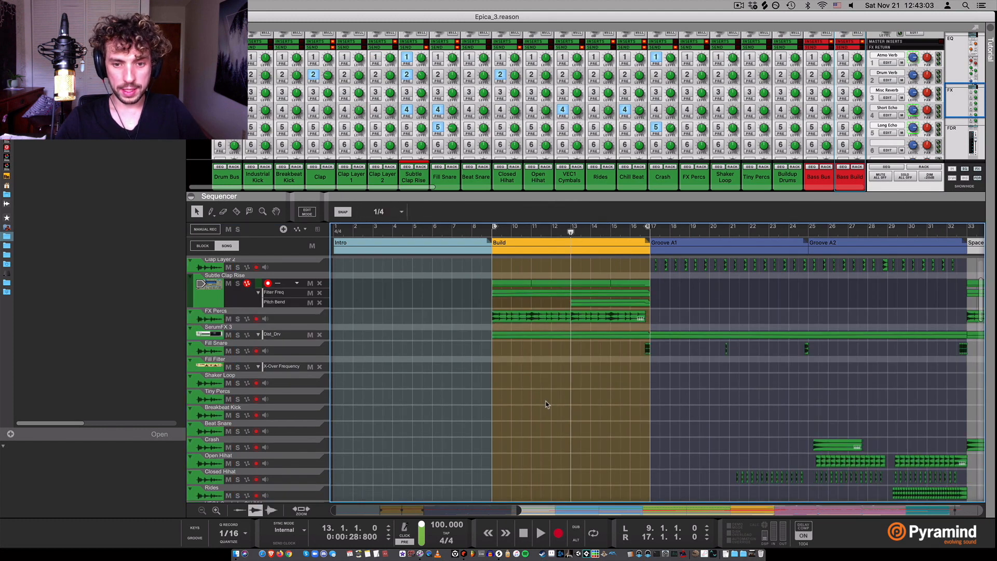
key("space")
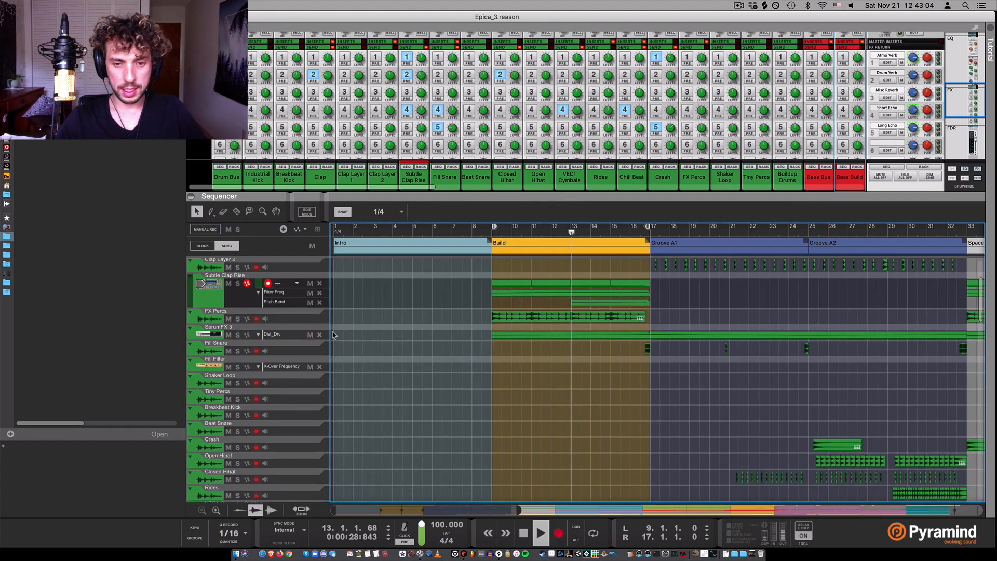
- Solo FX Percs and its SerumFX 3 track during playback, stop and return the playhead to bar 9
left_click(237, 318)
left_click(237, 334)
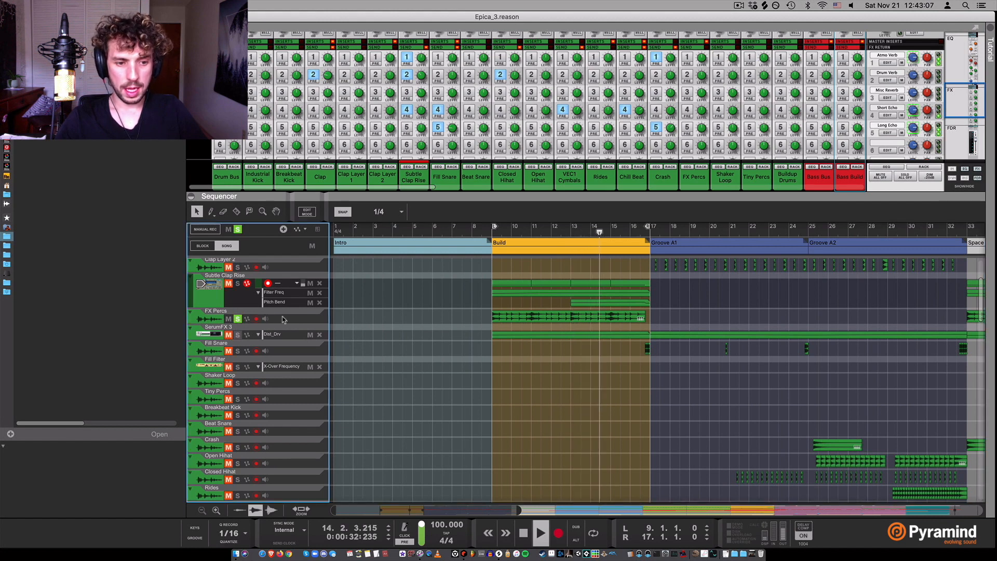
key("space")
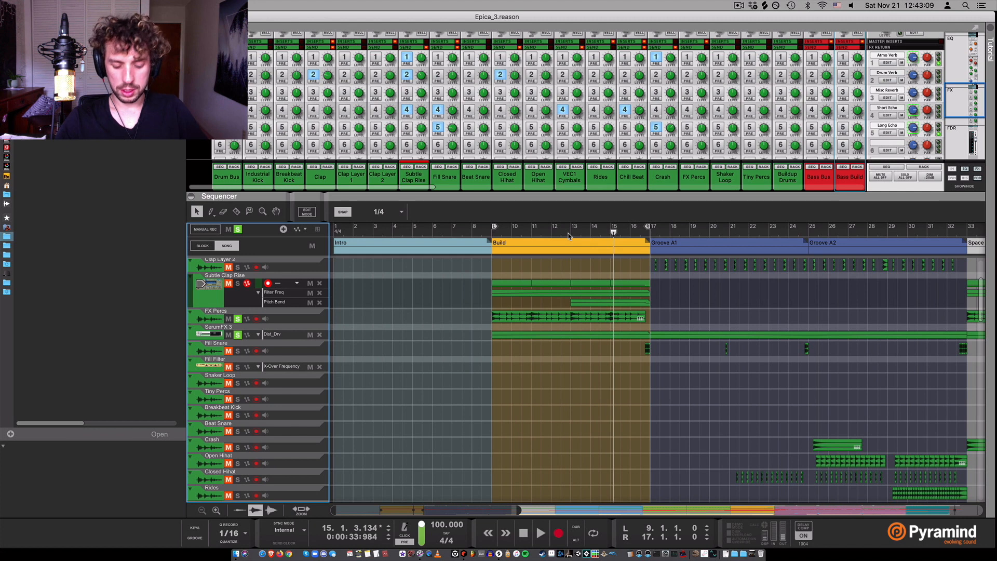
key("Return")
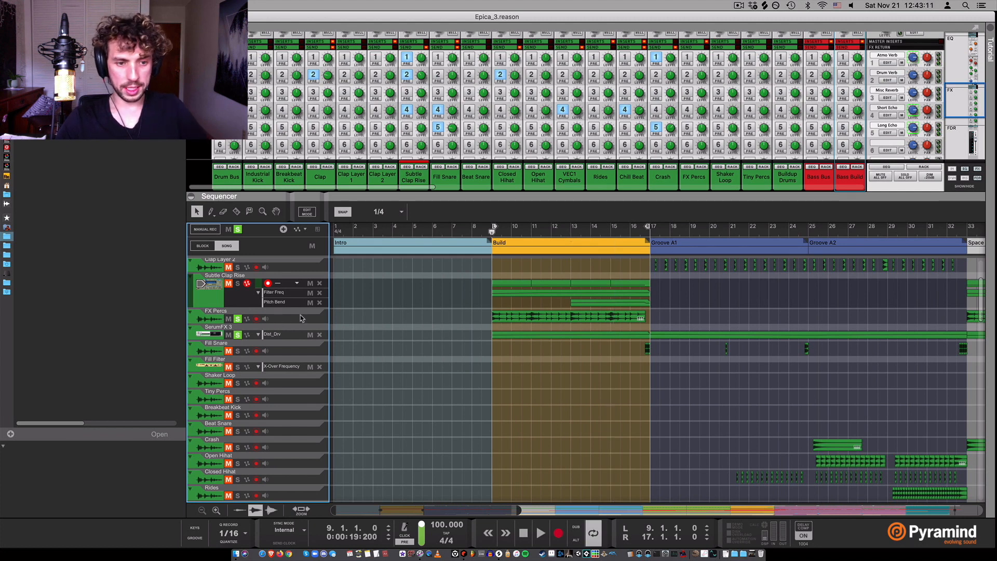
- Show FX Percs in the rack and play it from bar 9 with its insert effects bypassed, restoring them before stopping
left_click(302, 318)
key("F6")
left_click(105, 250)
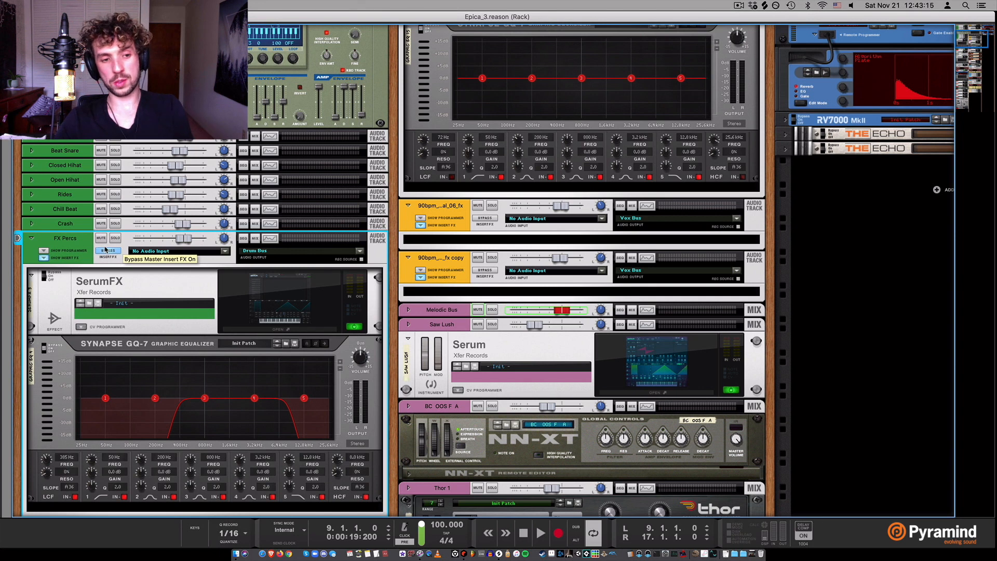
key("space")
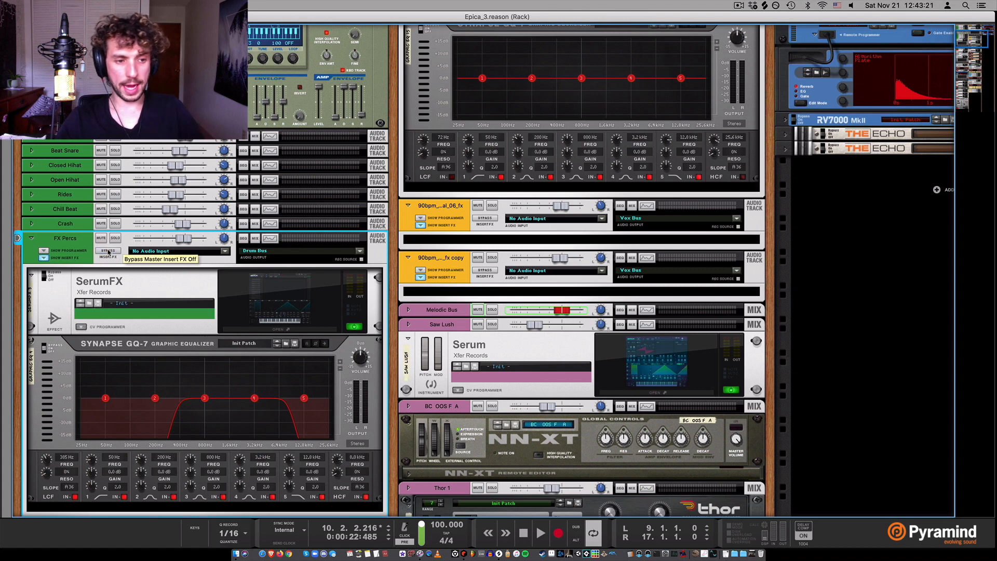
- Play FX Percs with its insert effects and open the SerumFX plug-in window to examine its effect chain
left_click(154, 288)
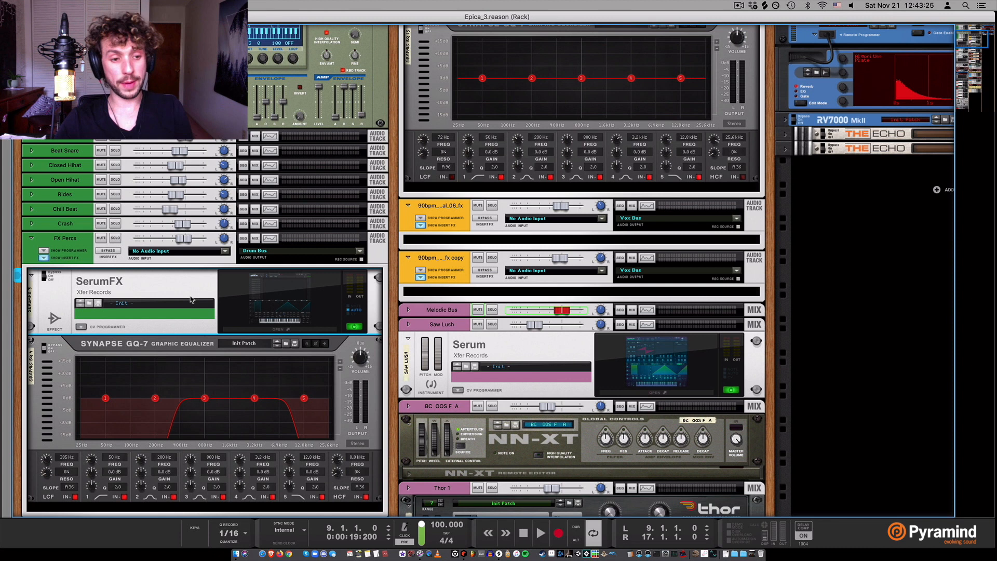
key("space")
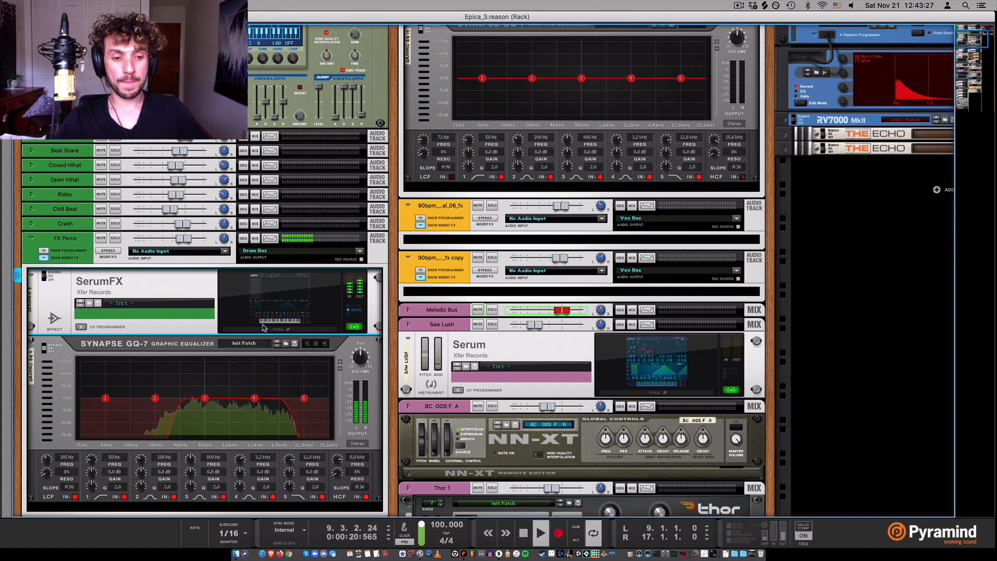
left_click(264, 328)
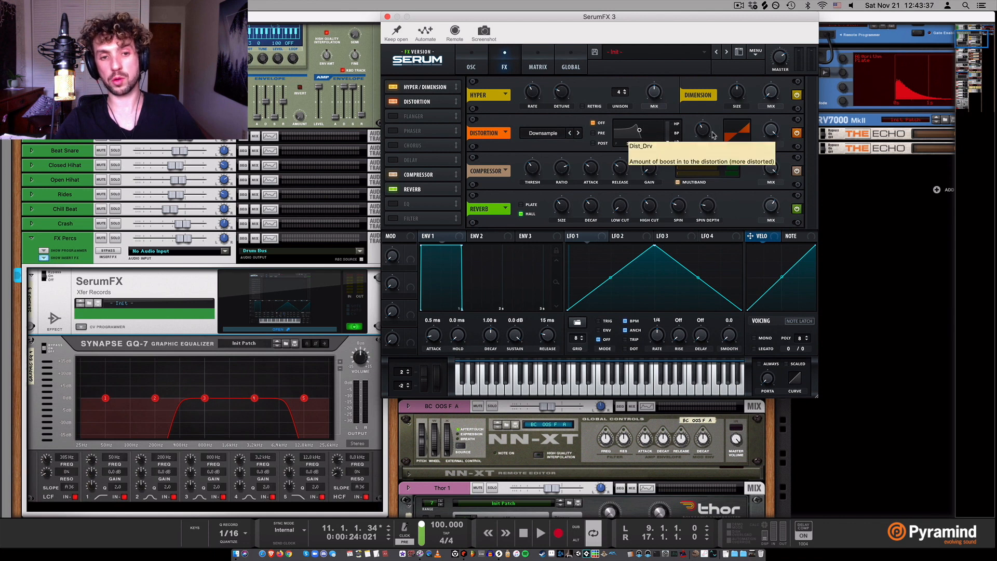
key("space")
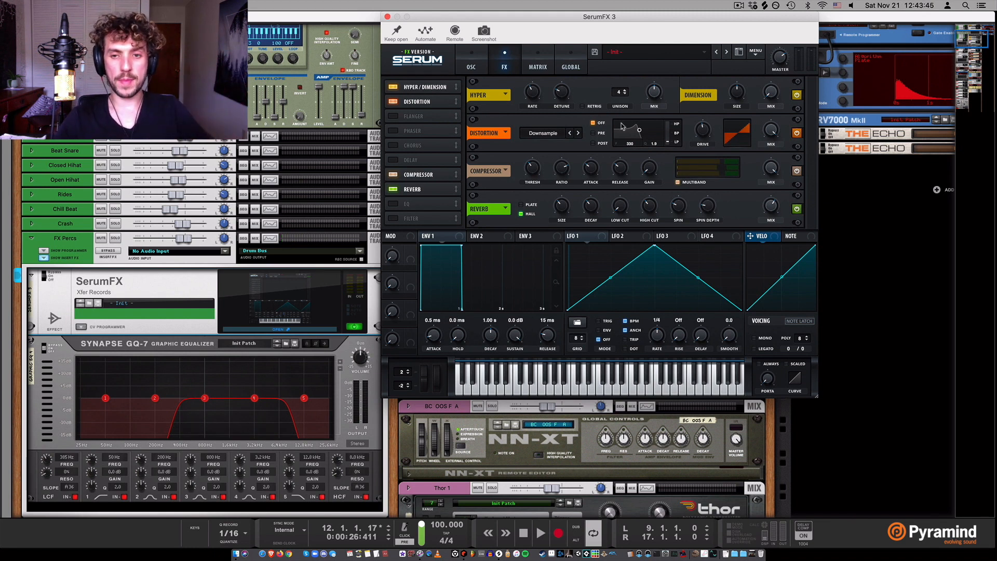
key("space")
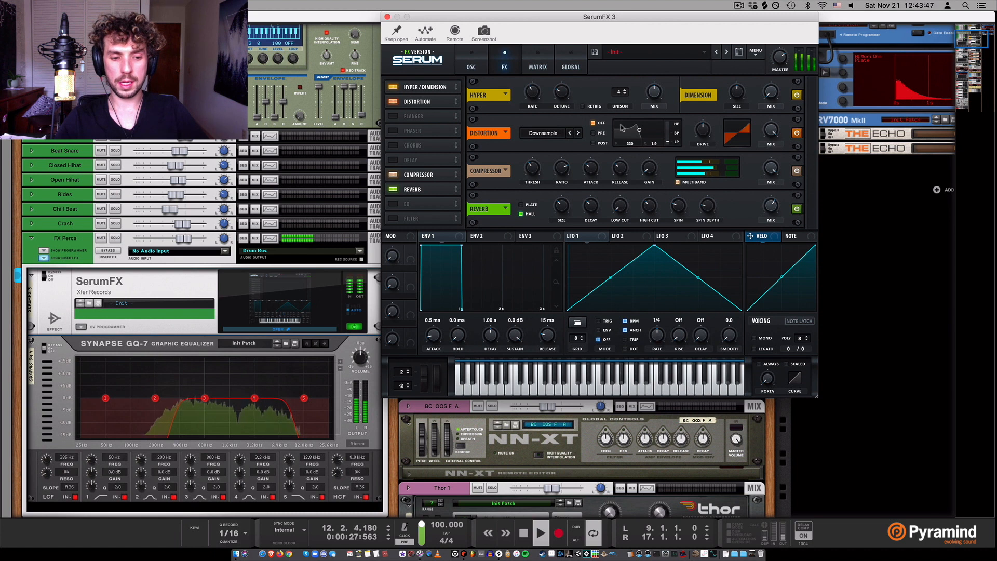
- Compare FX Percs with and without the GQ-7 equalizer by bypassing and re-enabling it during playback
left_click(44, 346)
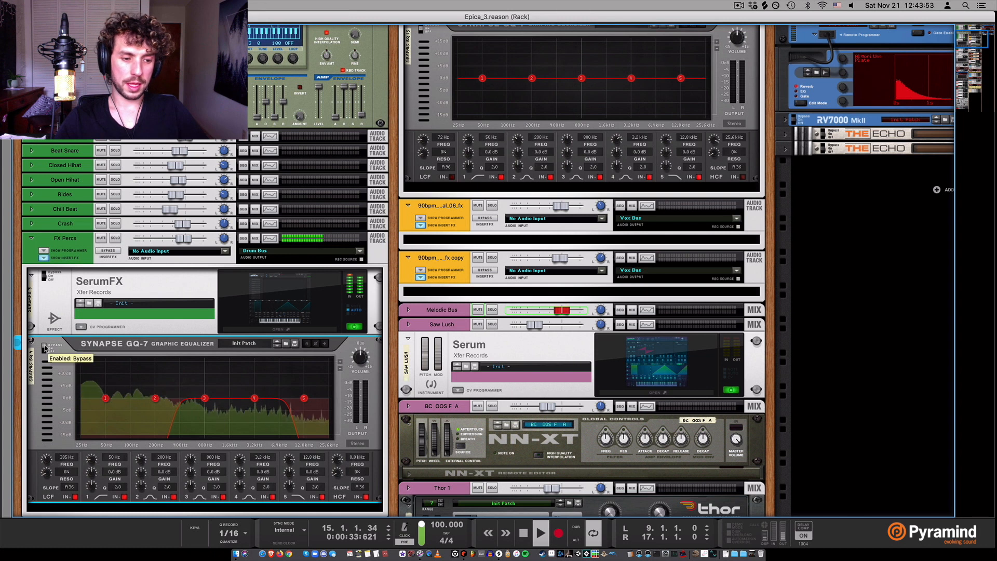
key("space")
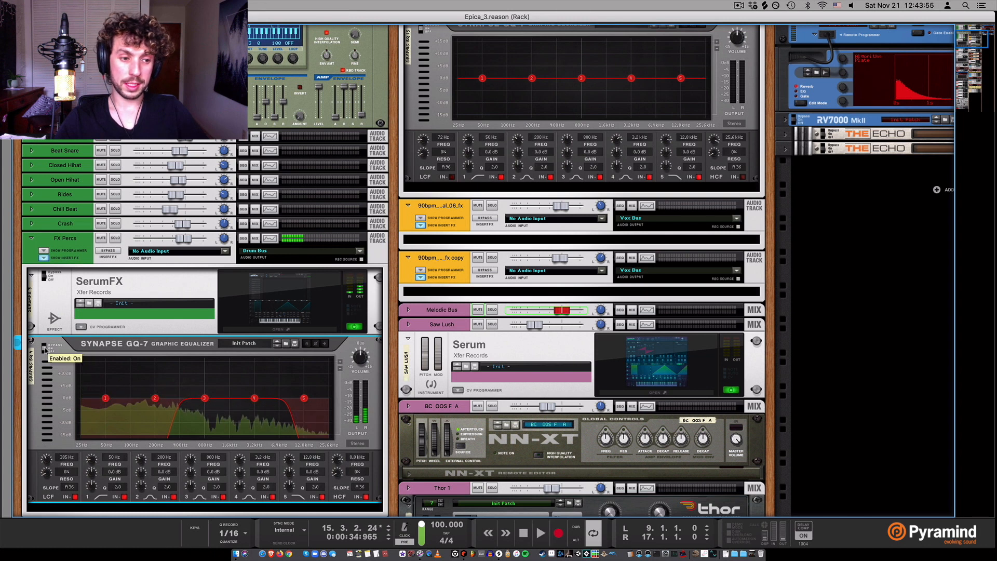
left_click(44, 348)
key("space")
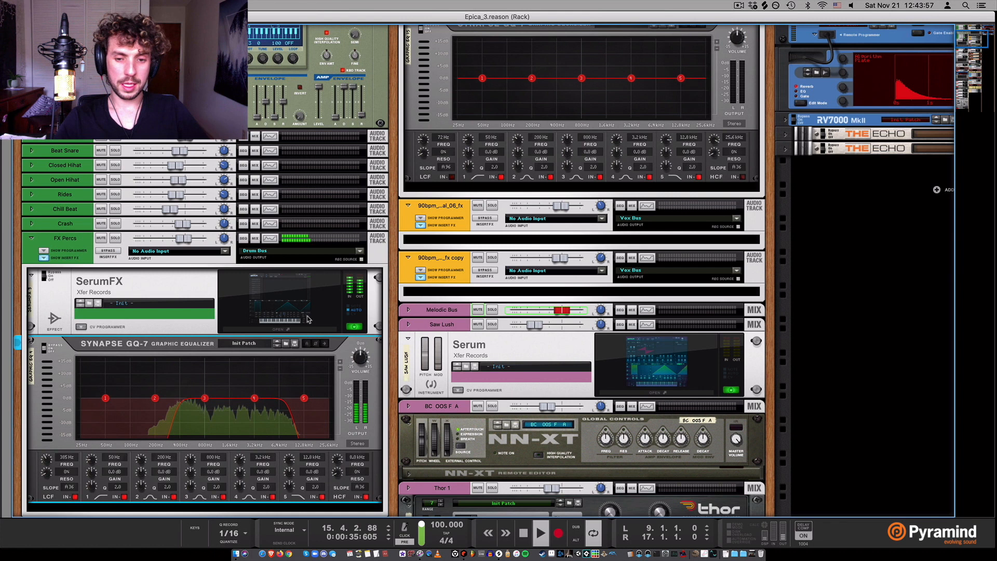
- Return to the sequencer, clear all solos and play the full mix from beat 4 of bar 16
key("super+grave")
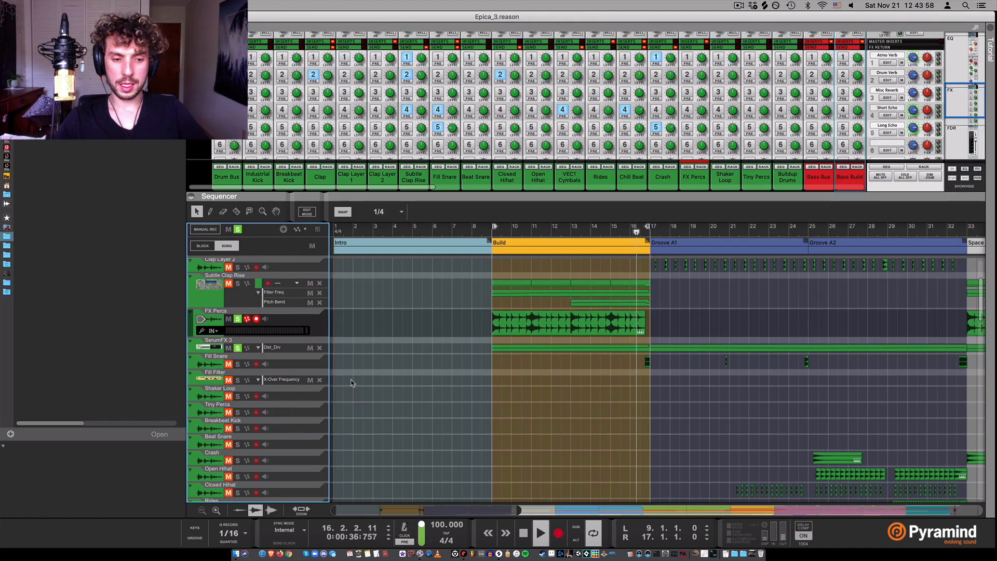
left_click(238, 230)
left_click_drag(634, 232, 643, 232)
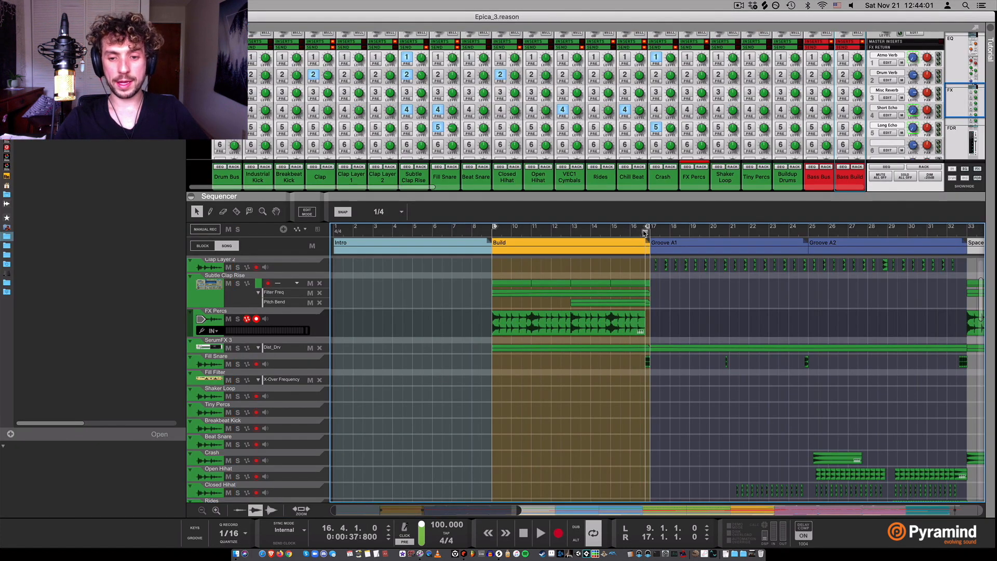
scroll(663, 355, "down", 2)
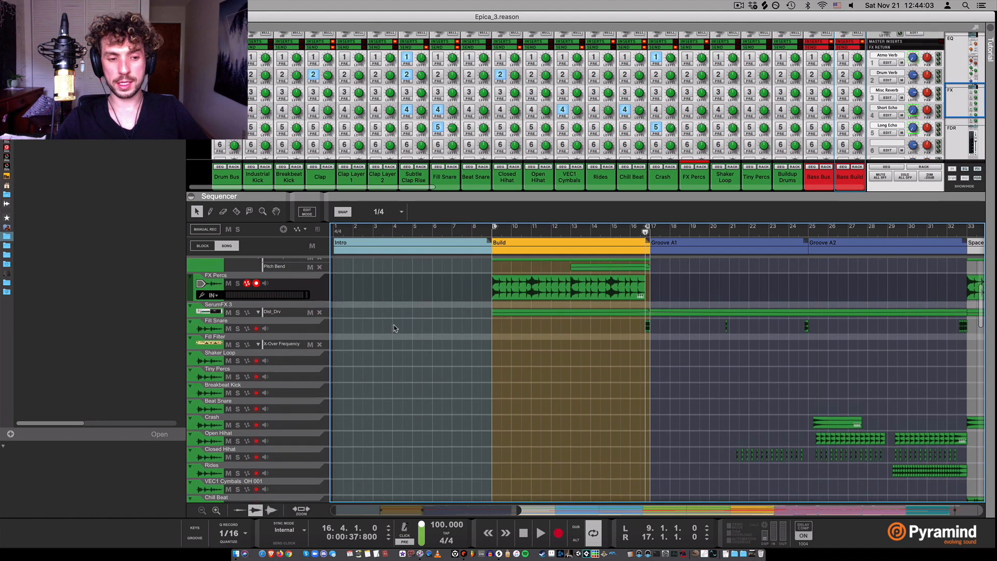
key("space")
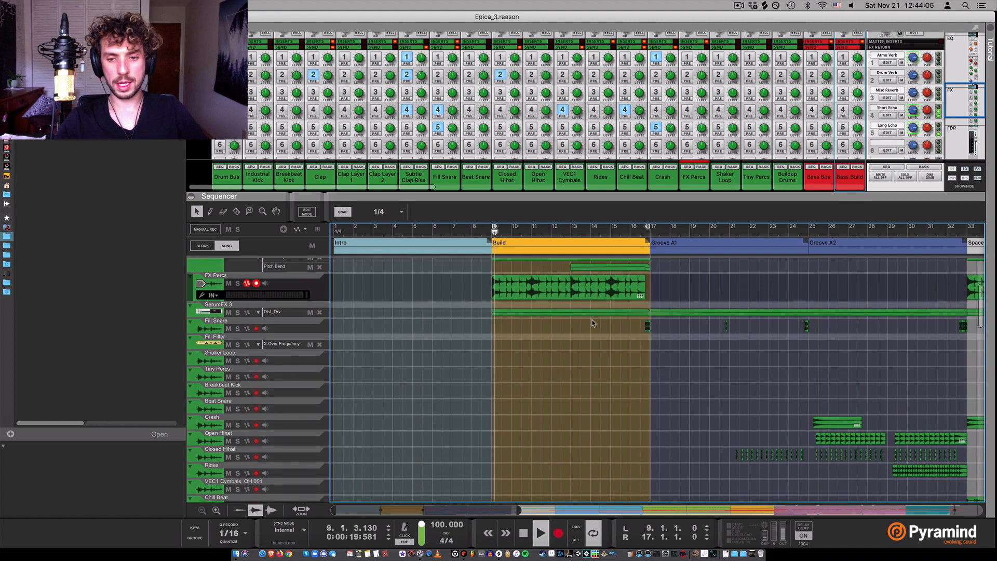
- Return the playhead to bar 9 at the start of the Build and set the sequencer snap to Bar
scroll(592, 323, "down", 15)
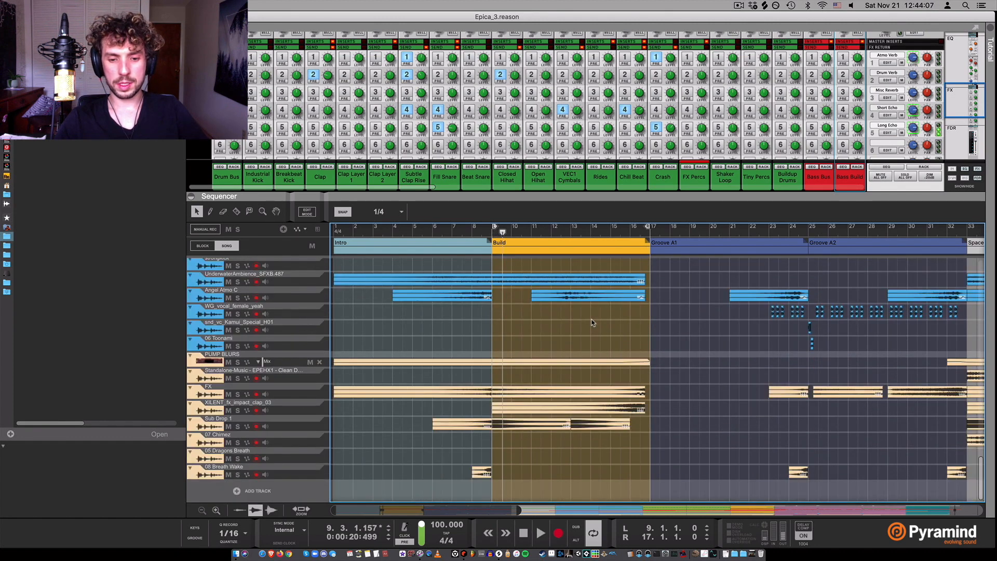
scroll(579, 343, "up", 12)
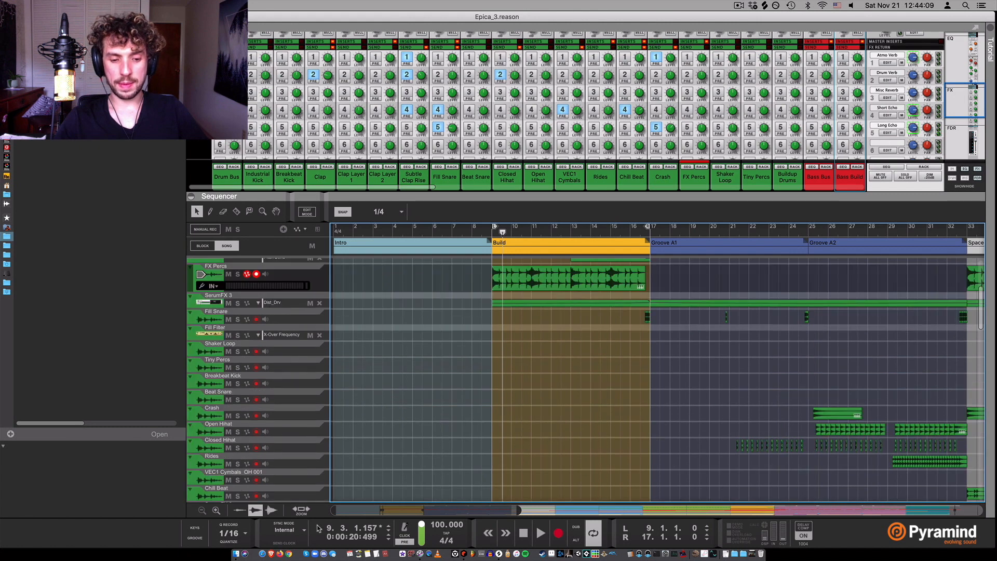
scroll(590, 397, "up", 5)
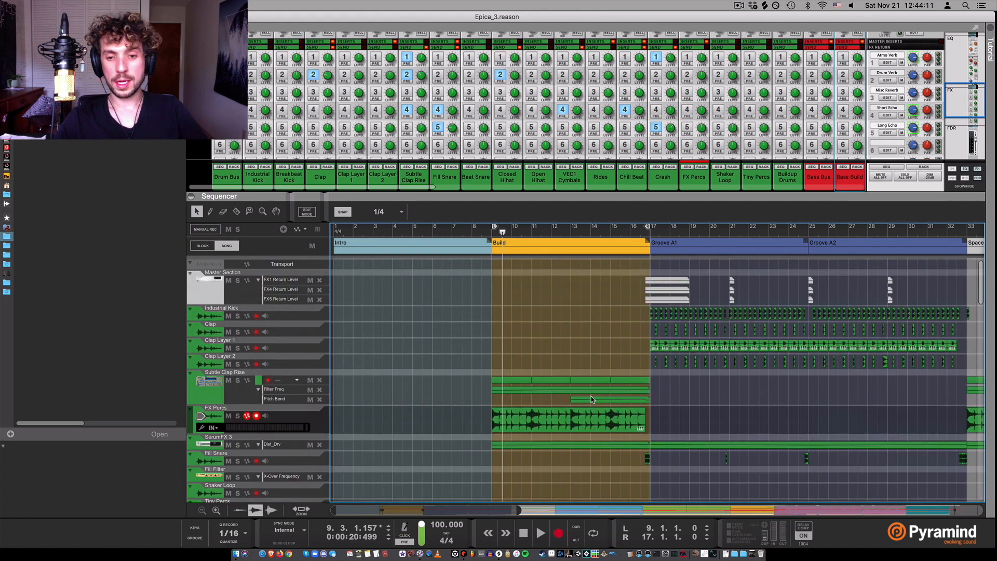
left_click_drag(501, 231, 491, 232)
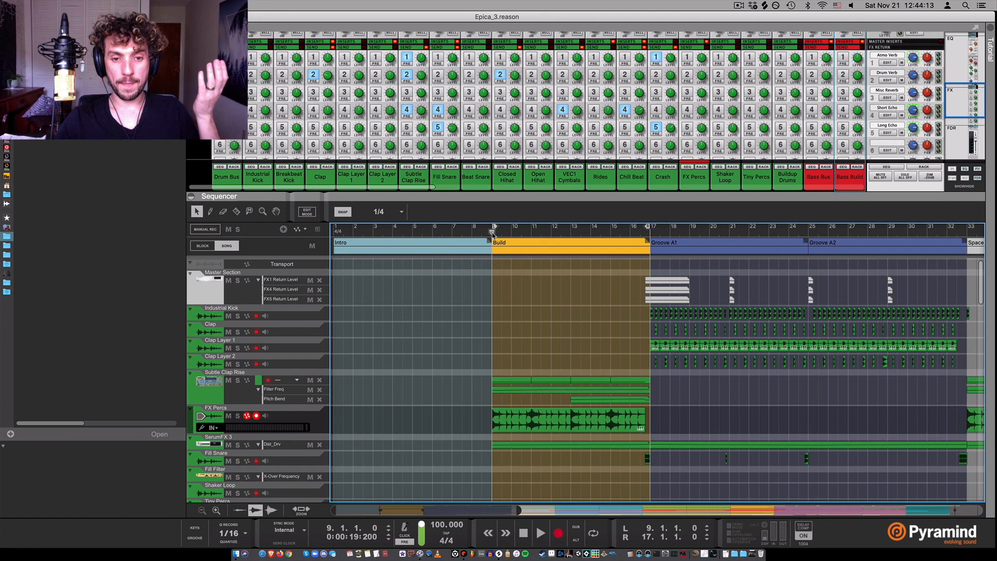
left_click(386, 211)
left_click(364, 214)
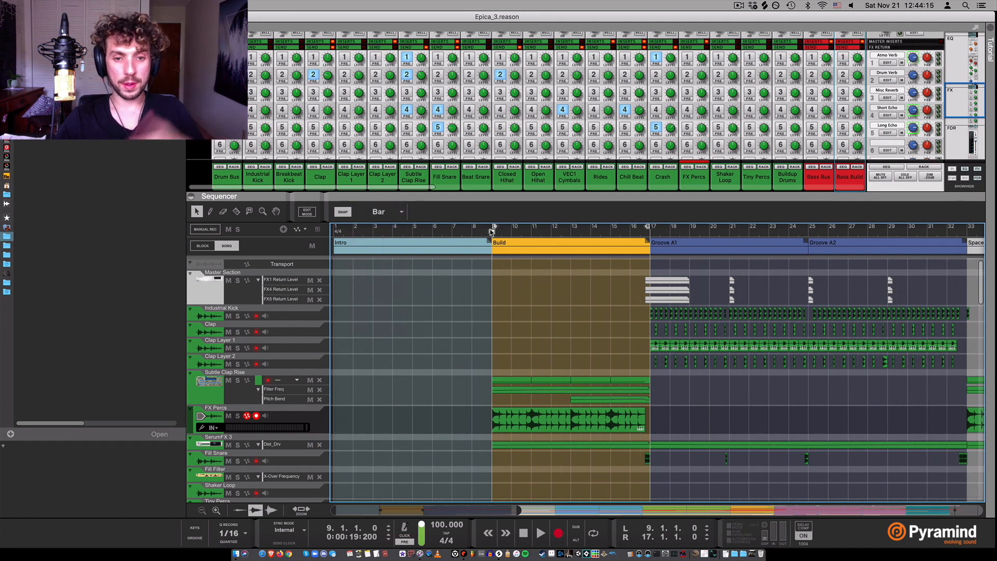
- Play the opening of the Intro from bar 1 and the Build from bar 9 in the full mix
key("Home")
scroll(367, 325, "down", 10)
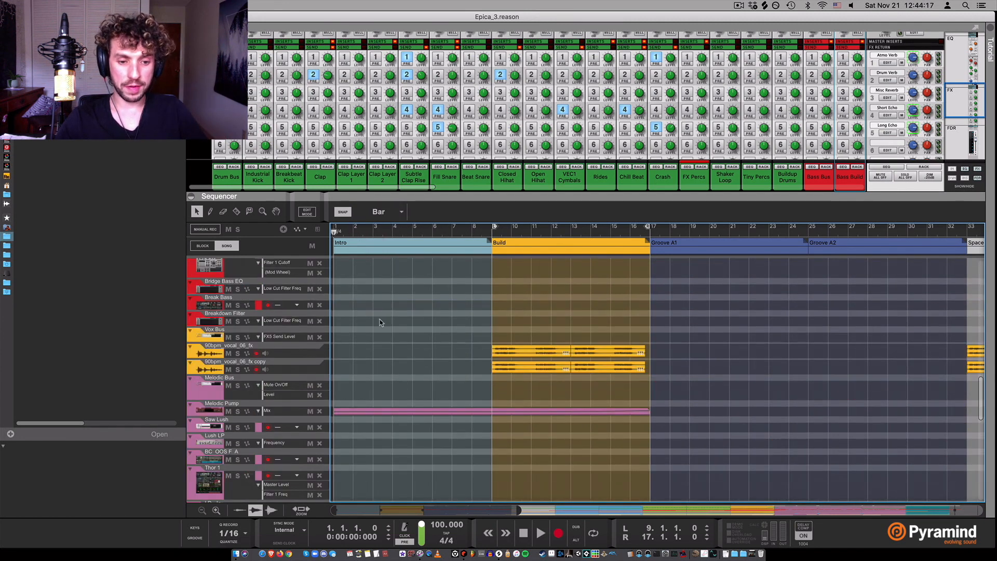
key("space")
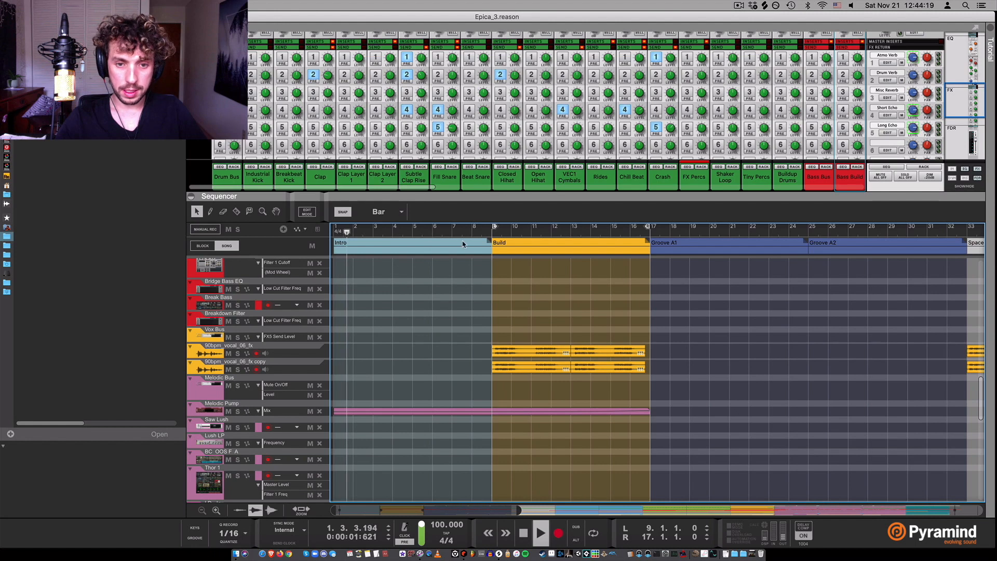
key("space")
left_click(492, 233)
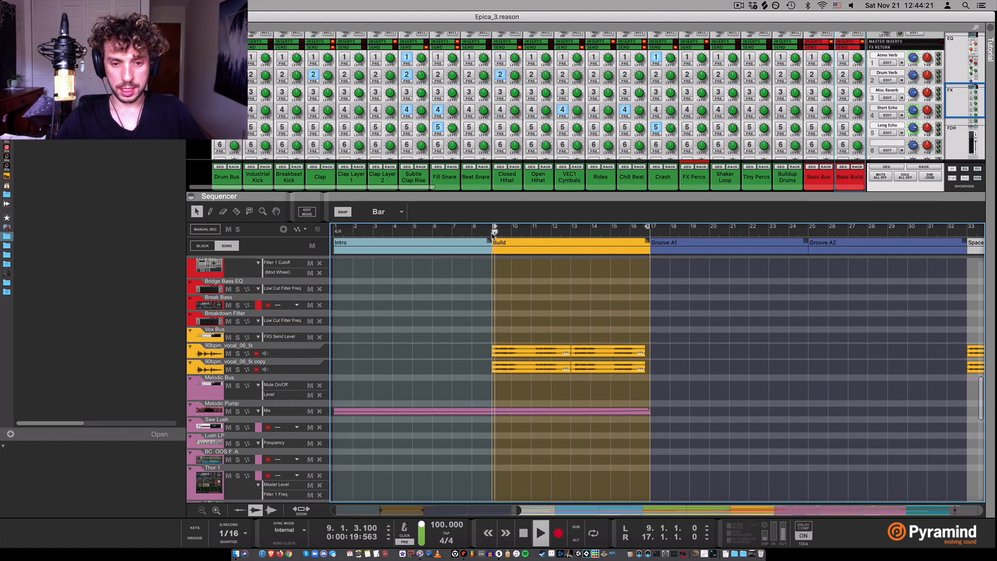
key("space")
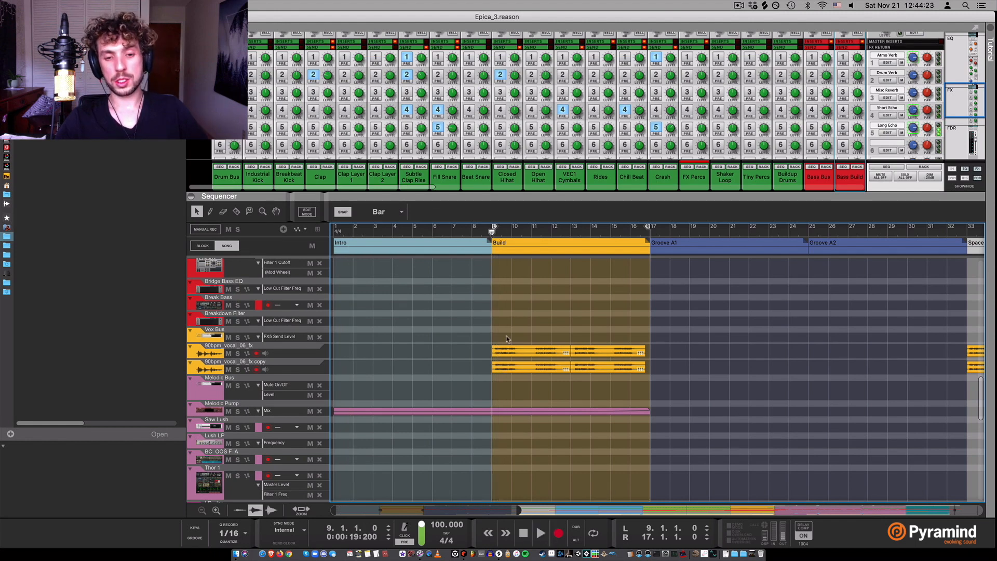
- Review the arrangement's track layers and play the full mix from bar 17, where Groove A1 begins
scroll(506, 338, "up", 10)
scroll(416, 374, "down", 15)
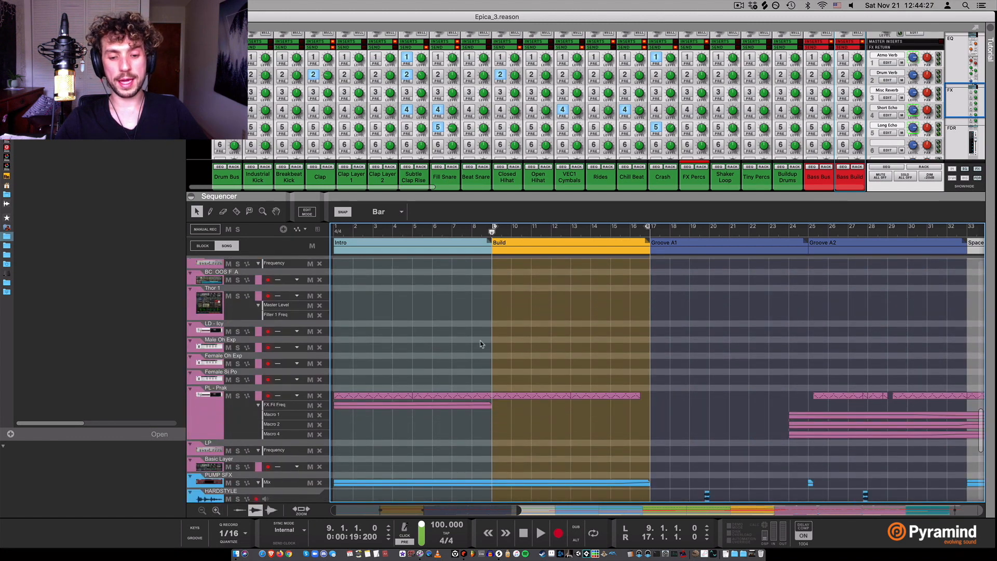
scroll(455, 345, "down", 15)
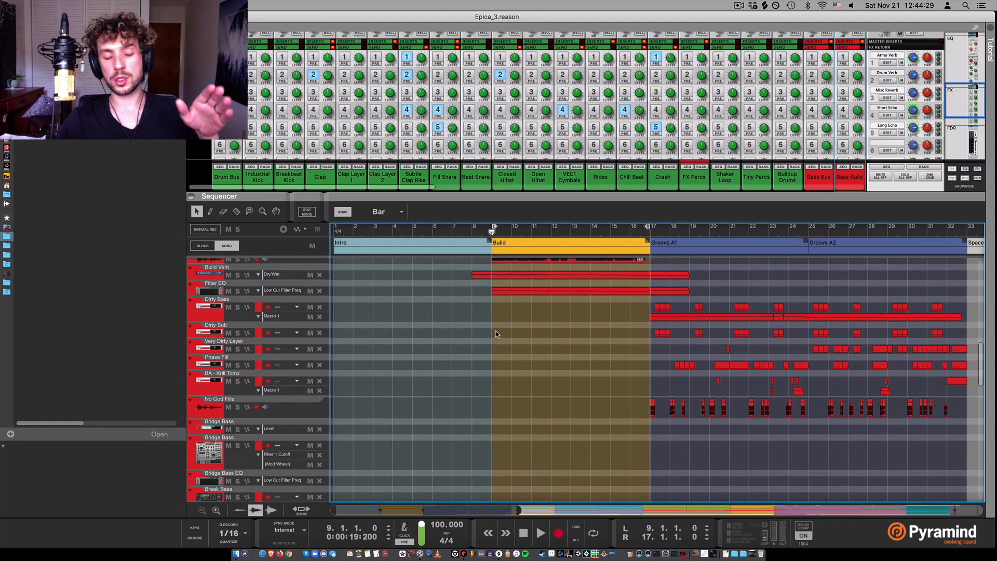
left_click_drag(518, 511, 649, 497)
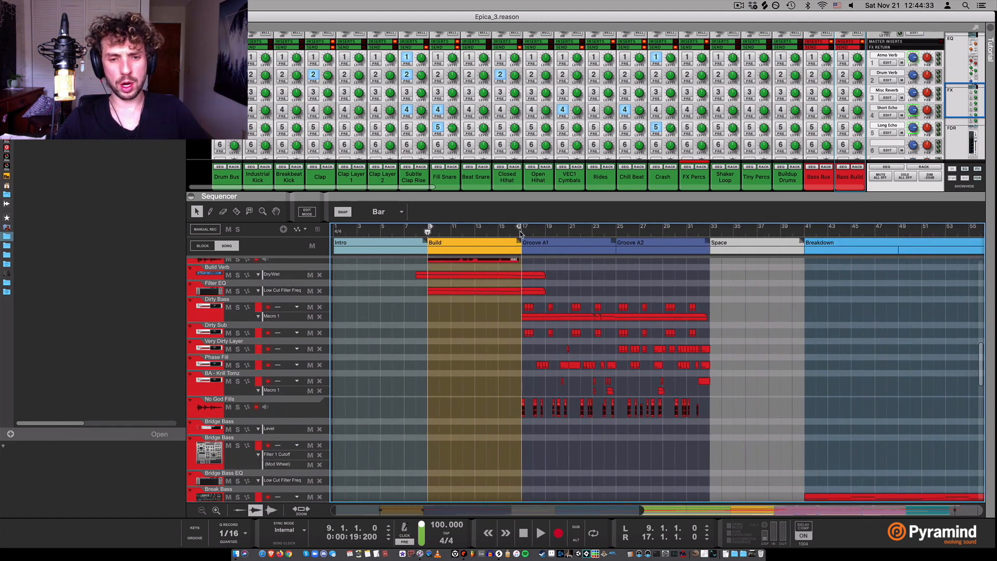
key("space")
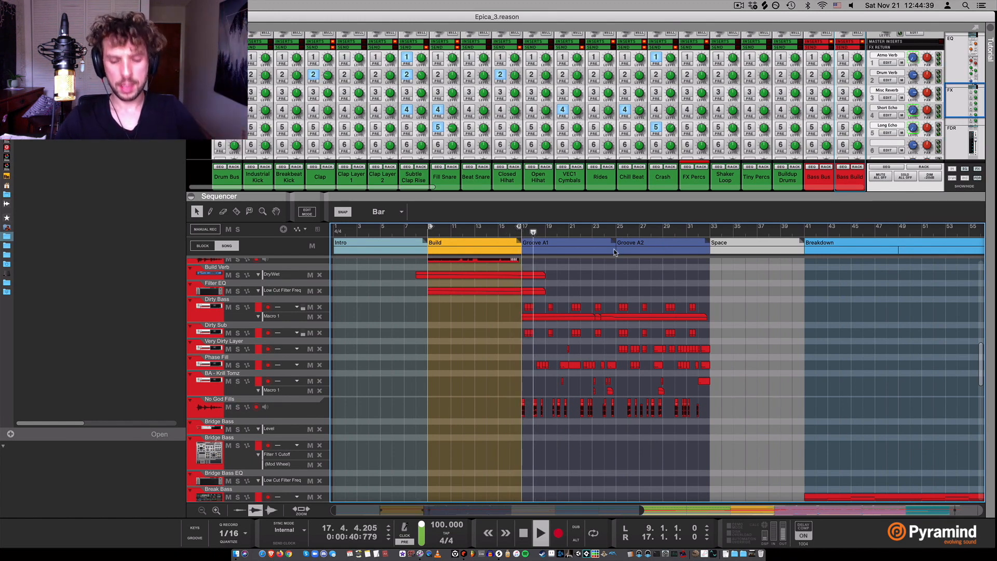
- Set the loop range to bars 17 through 33 and play the drum tracks from the start of Groove A1
left_click_drag(643, 508, 455, 518)
left_click_drag(627, 230, 555, 232)
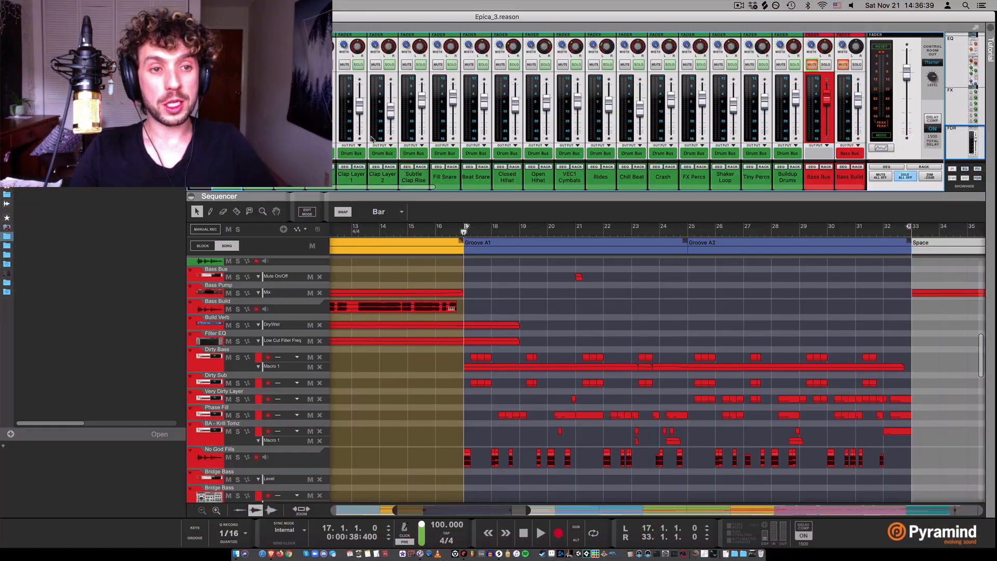
scroll(511, 297, "up", 10)
key("space")
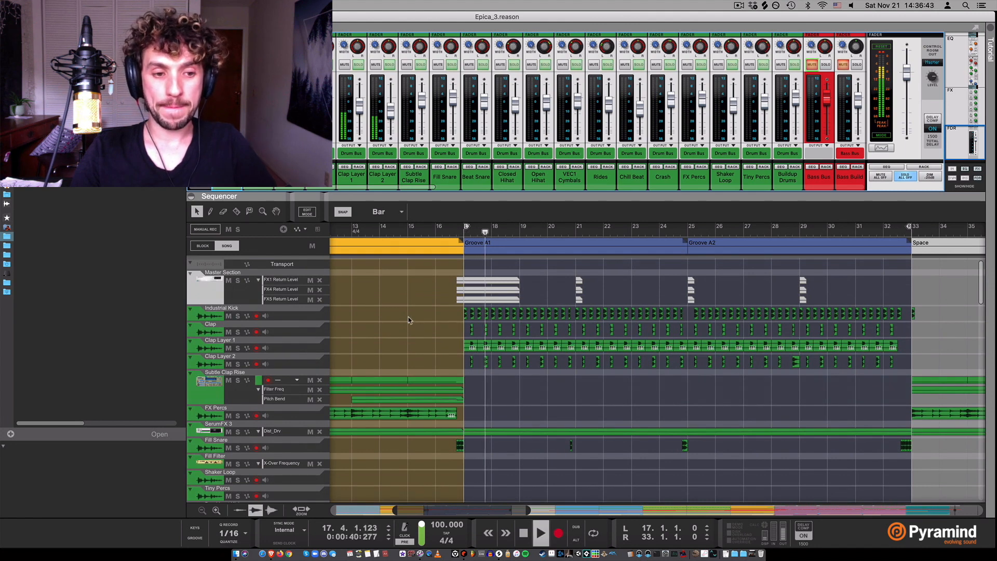
key("space")
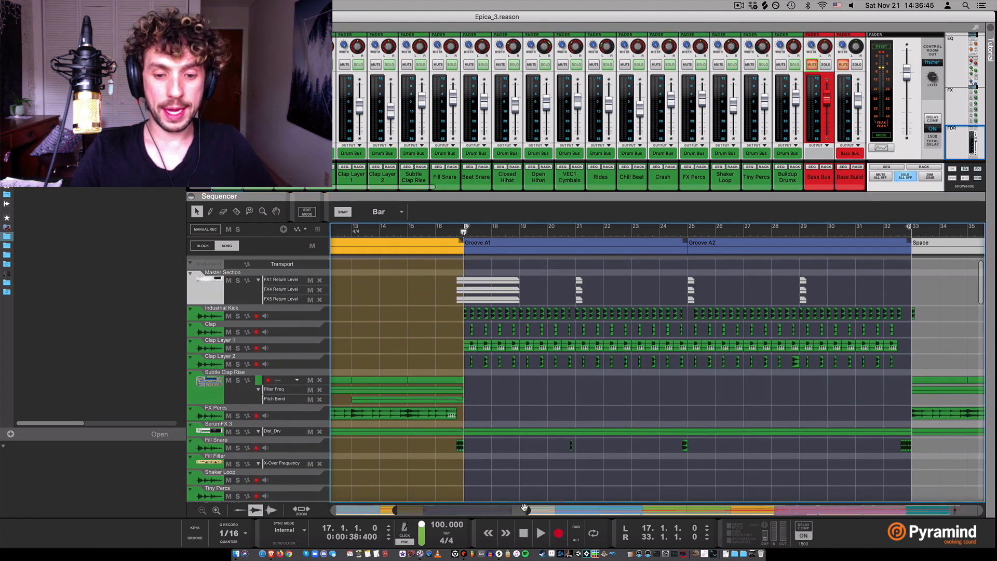
- Create a Sonic Academy Kick 2 instrument under the Industrial Kick track and route its mixer channel to the Drum Bus
left_click_drag(502, 508, 423, 512)
left_click(306, 317)
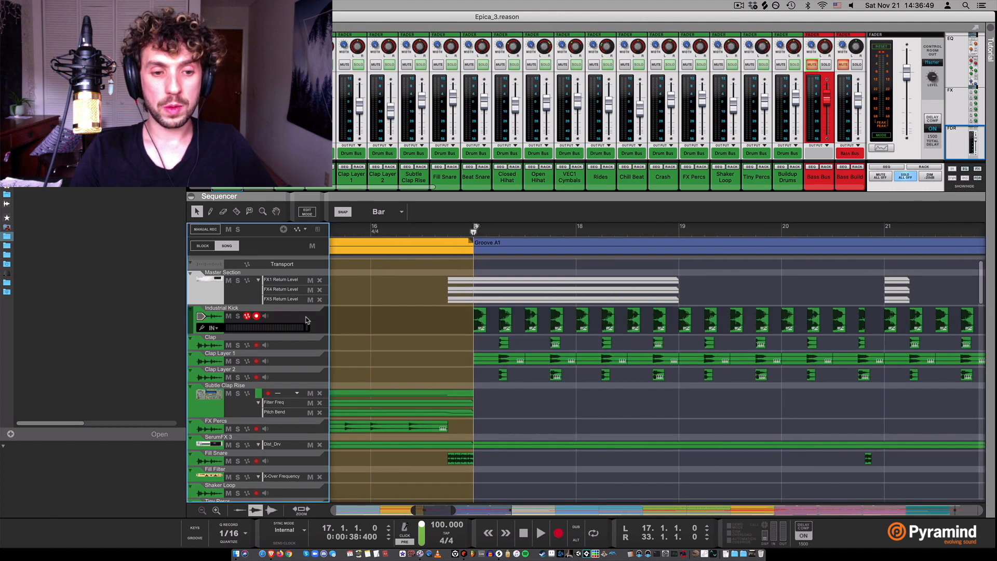
right_click(306, 320)
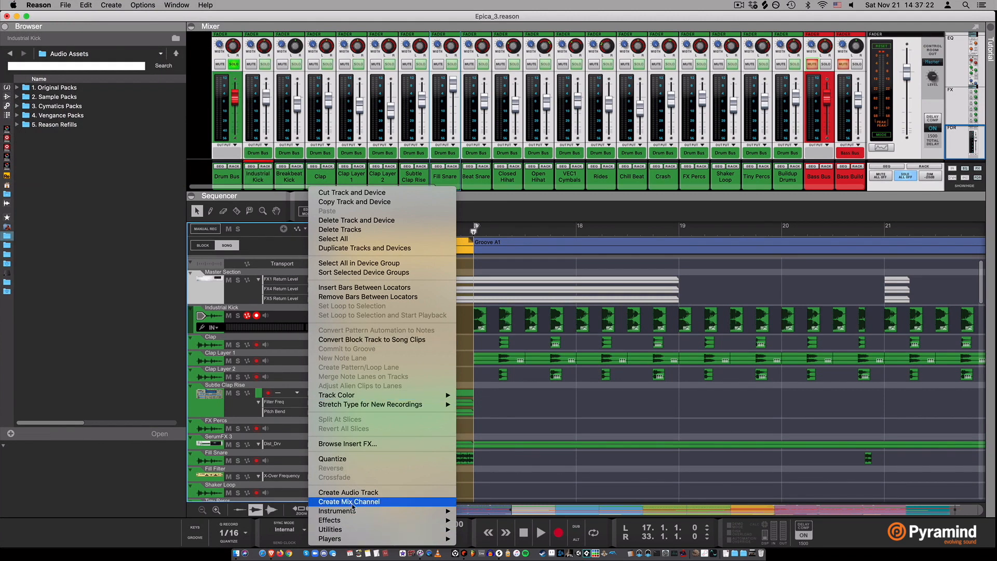
mouse_move(339, 512)
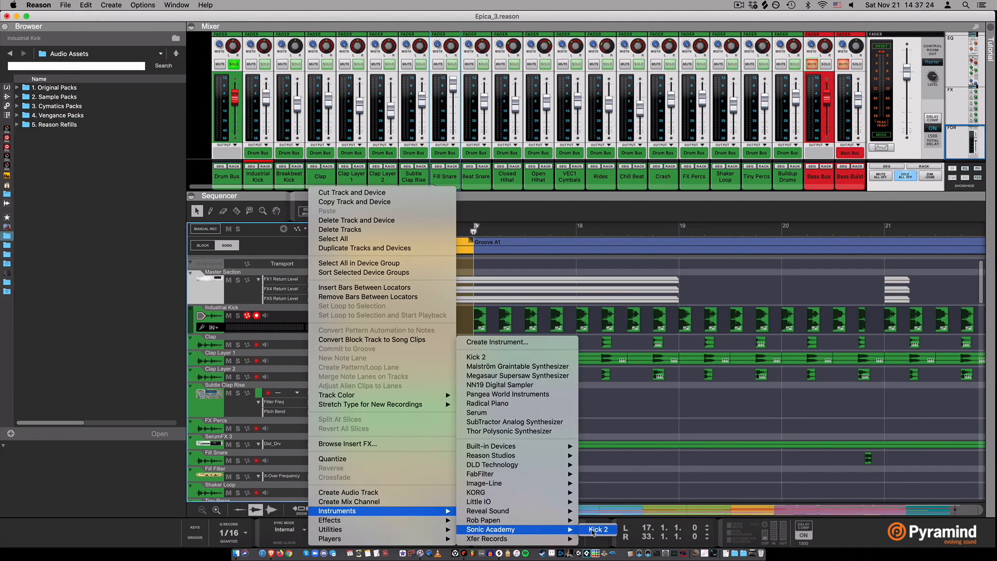
left_click(598, 529)
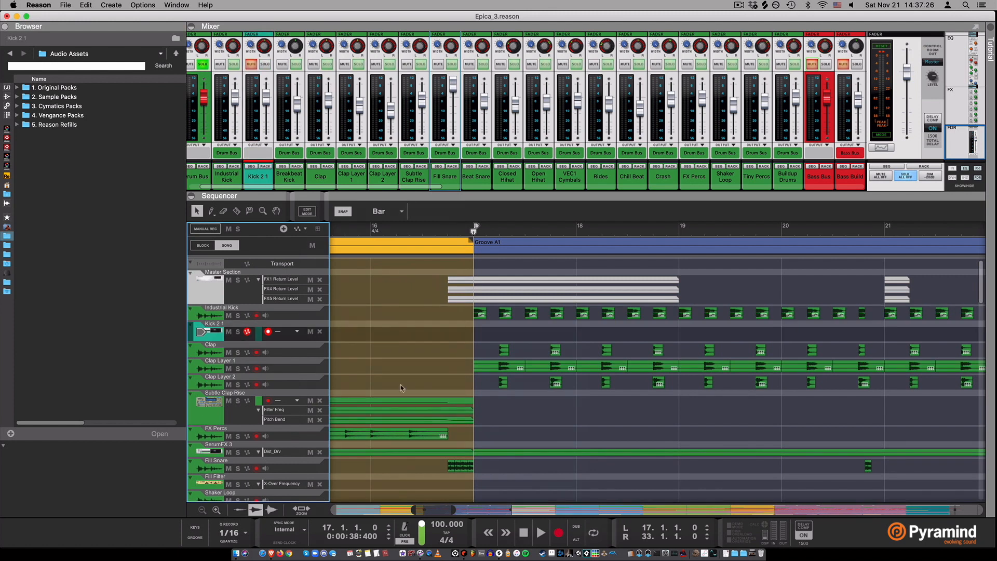
left_click(259, 153)
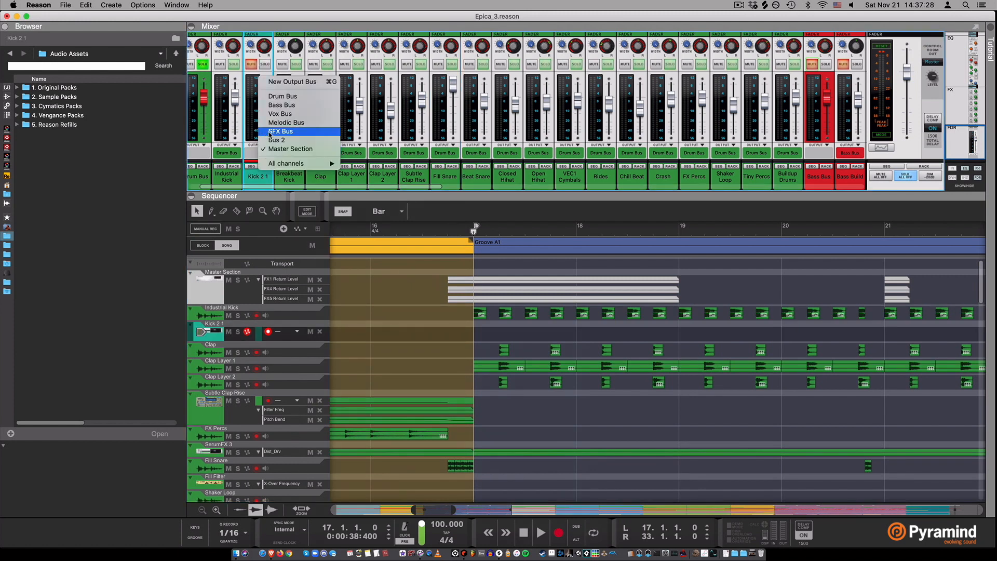
left_click(273, 100)
- Show the Kick 2 instrument in the rack and load the factory preset PsyTrance 01 from the Psy Trance category
left_click(267, 167)
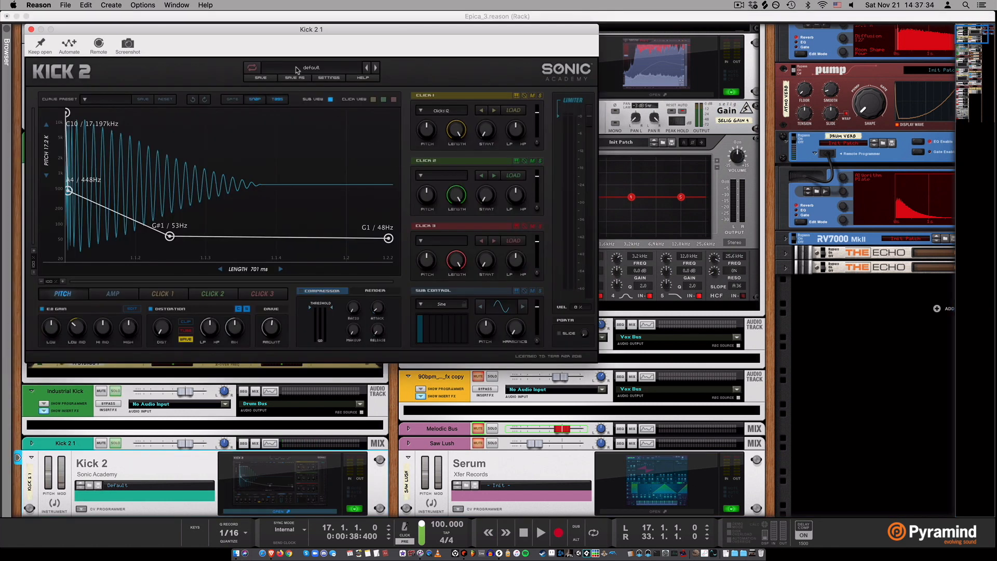
left_click(298, 69)
left_click(299, 70)
left_click(299, 69)
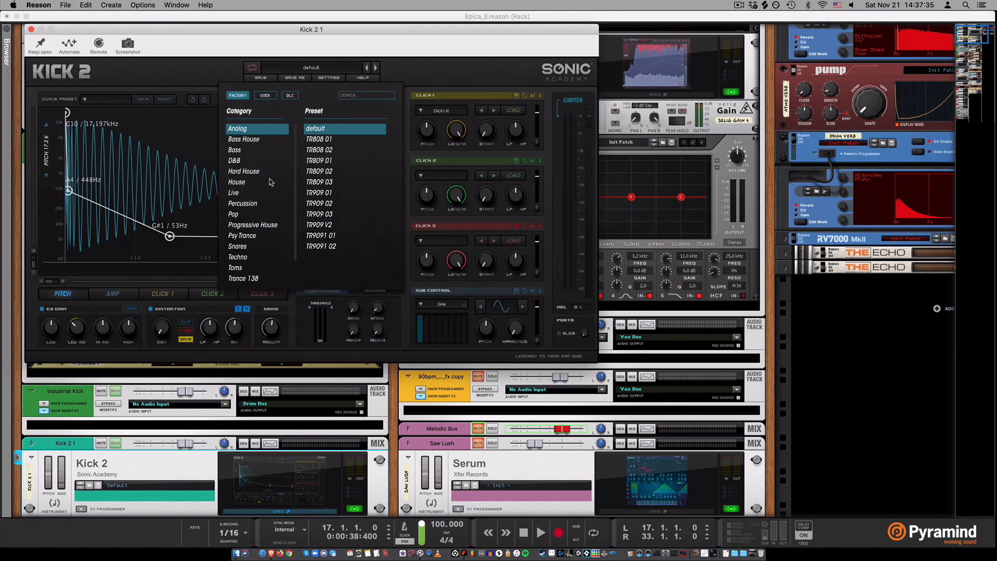
left_click(242, 235)
left_click(331, 128)
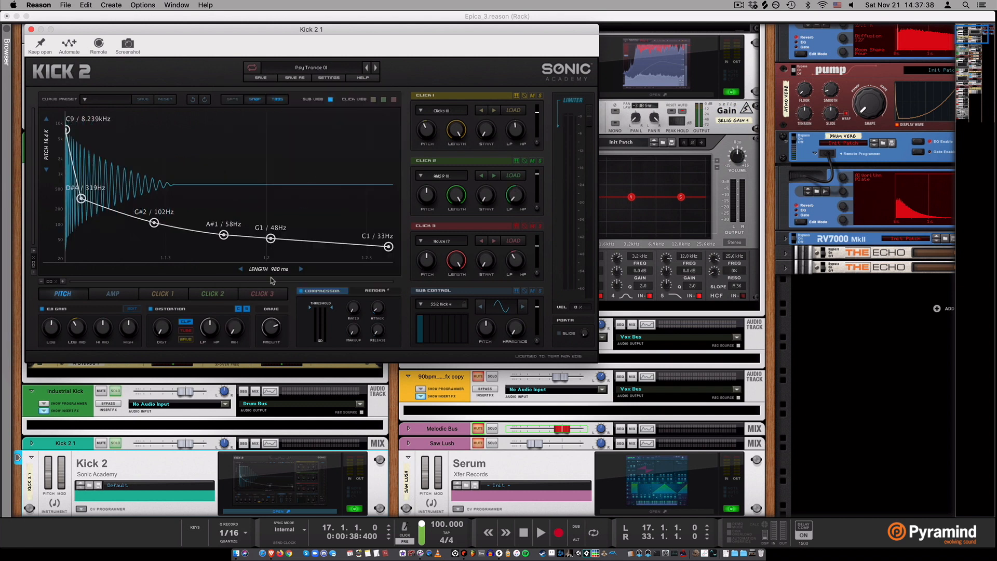
- Reshape the Kick 2 amp envelope with a 1.00 hold and a steeper drop to 0.00, and raise the distortion drive
left_click(113, 293)
left_click_drag(88, 143, 241, 112)
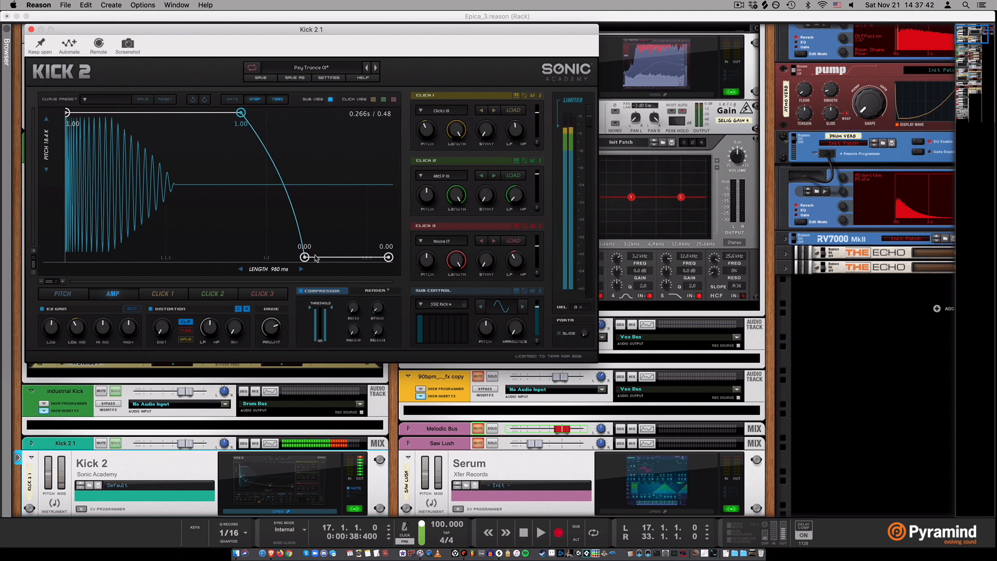
left_click_drag(306, 257, 262, 263)
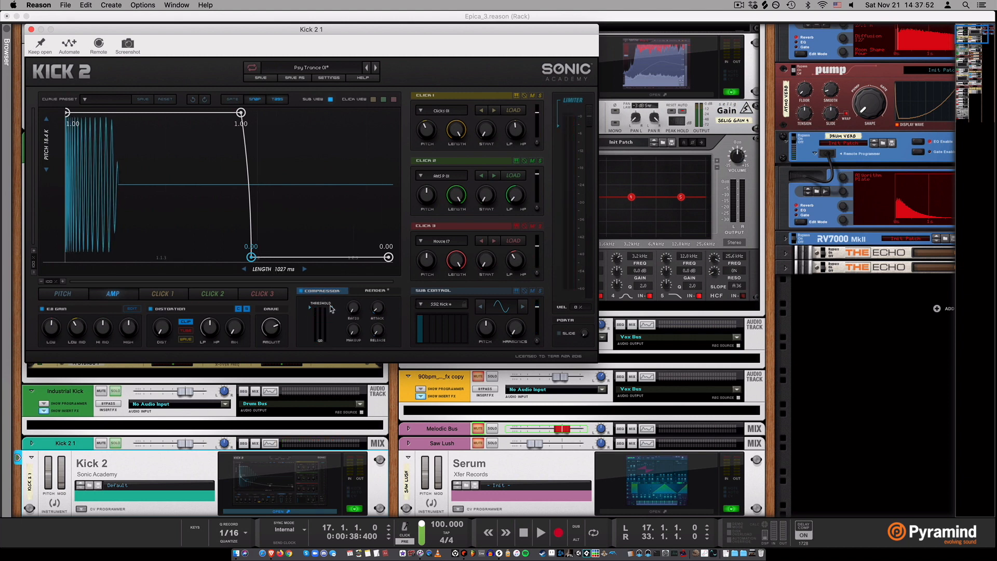
left_click_drag(278, 331, 275, 315)
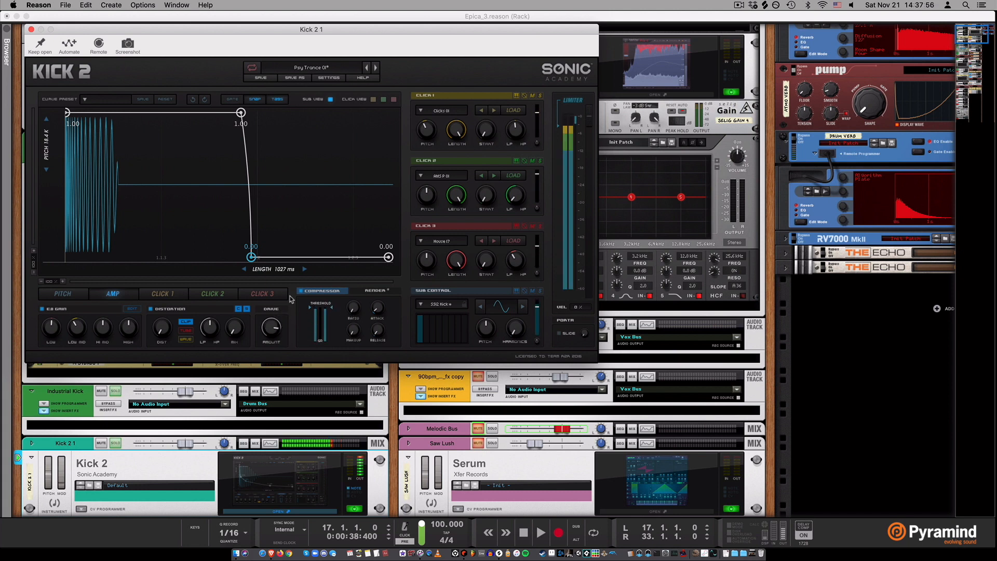
left_click(31, 29)
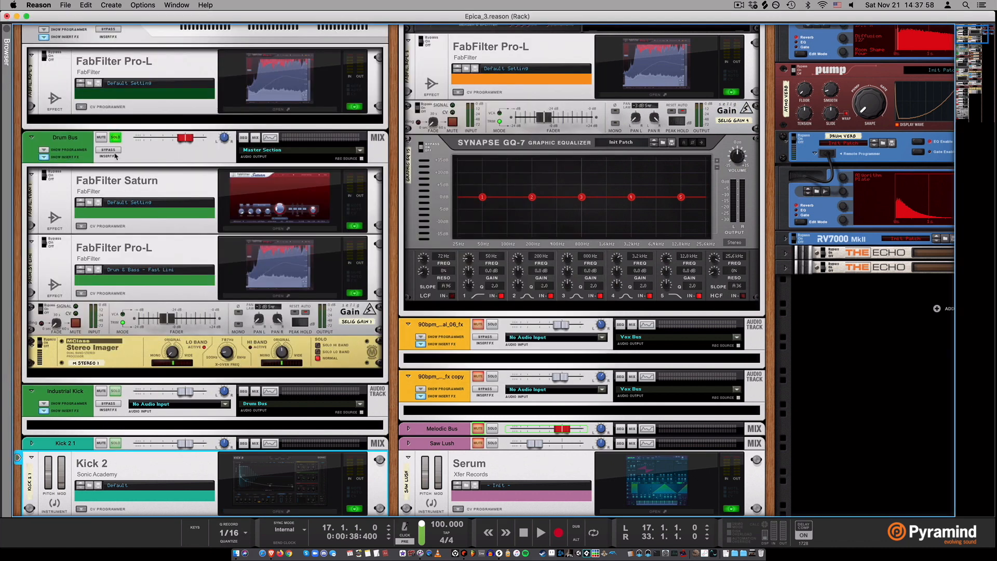
- Return to the sequencer and delete the Kick 2 track together with its device
key("super+grave")
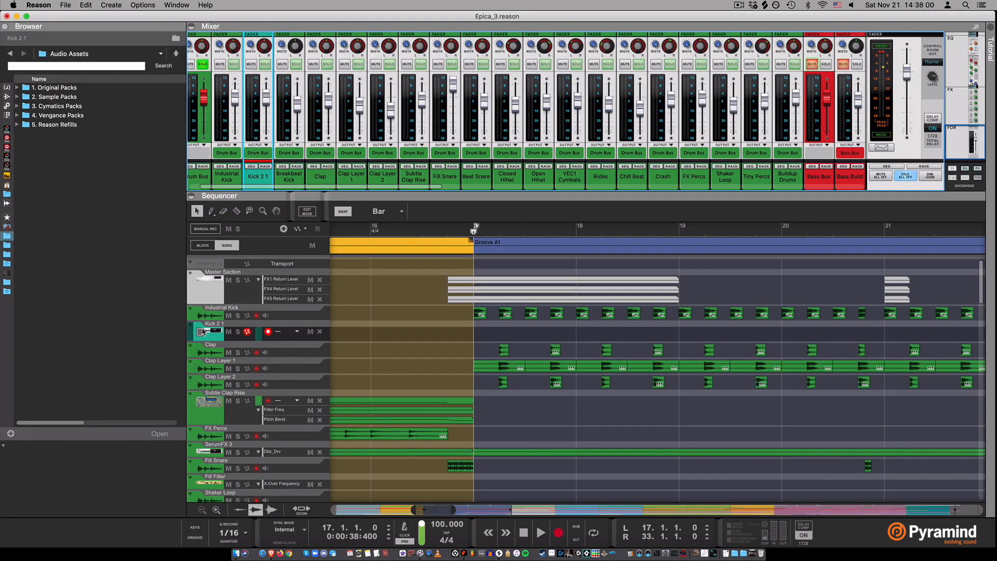
key("BackSpace")
left_click(585, 190)
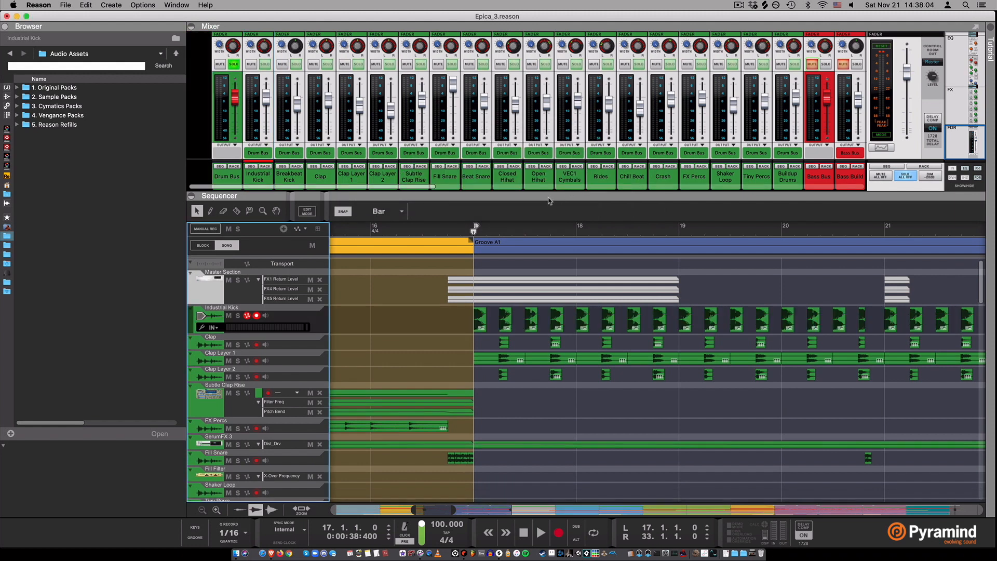
- Play the drums from bar 17, audition the Industrial Kick in solo, and return the playhead to bar 17
key("space")
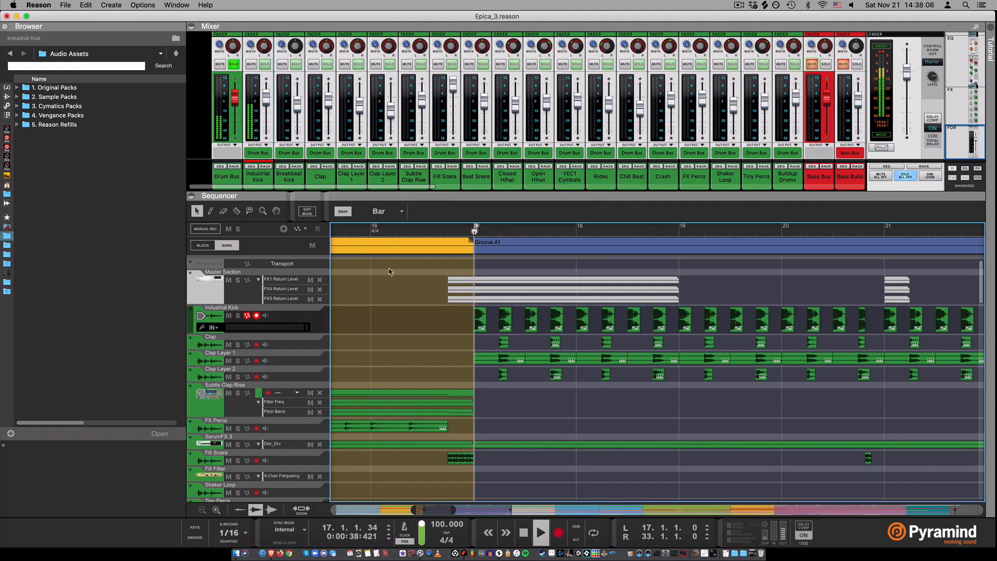
left_click(238, 315)
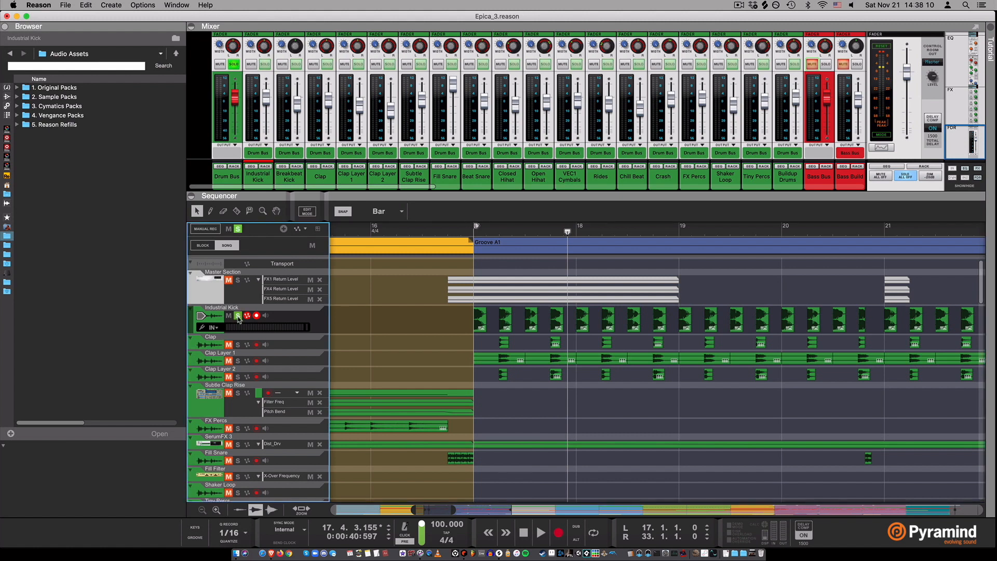
left_click(237, 316)
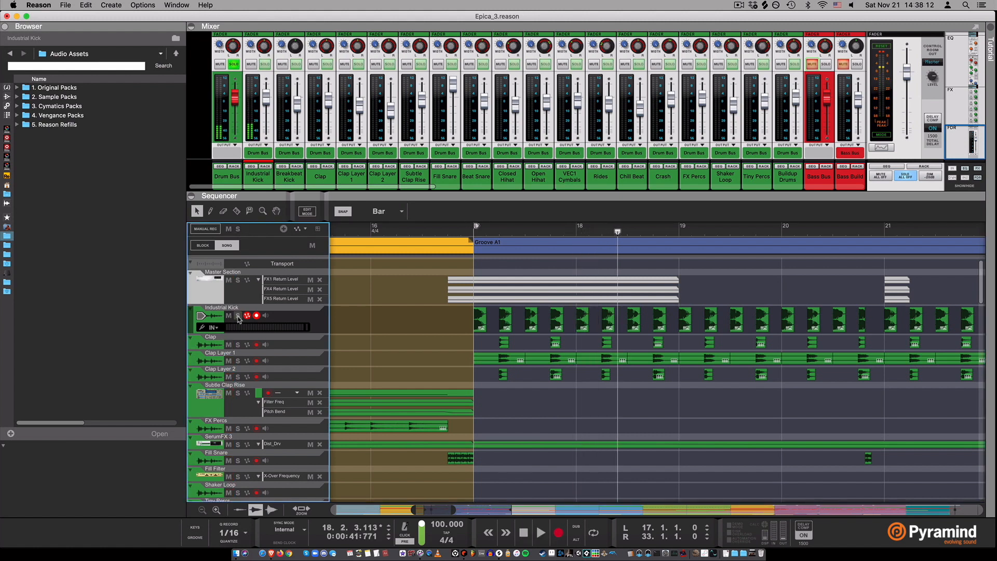
left_click(494, 233)
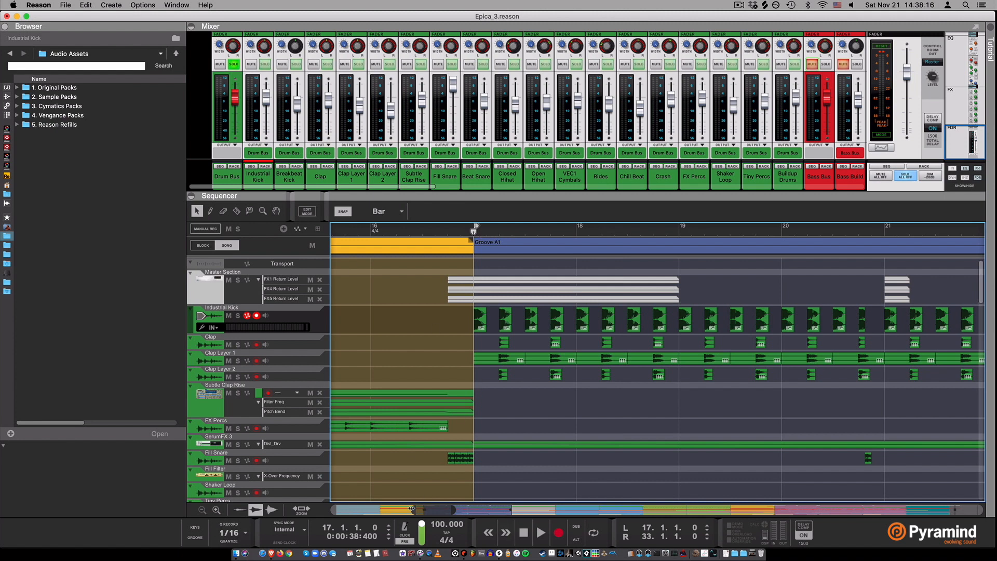
- Solo the Clap track and play it from the start of Groove A1
left_click_drag(414, 512, 431, 512)
scroll(432, 510, "left", 4)
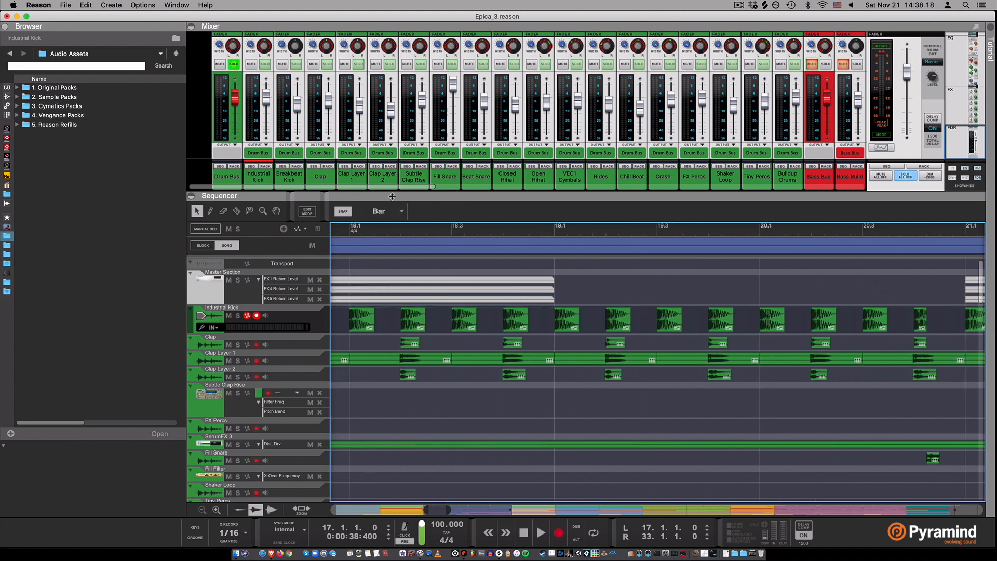
mouse_move(362, 235)
left_mouse_down()
mouse_move(247, 248)
mouse_move(394, 262)
left_mouse_up()
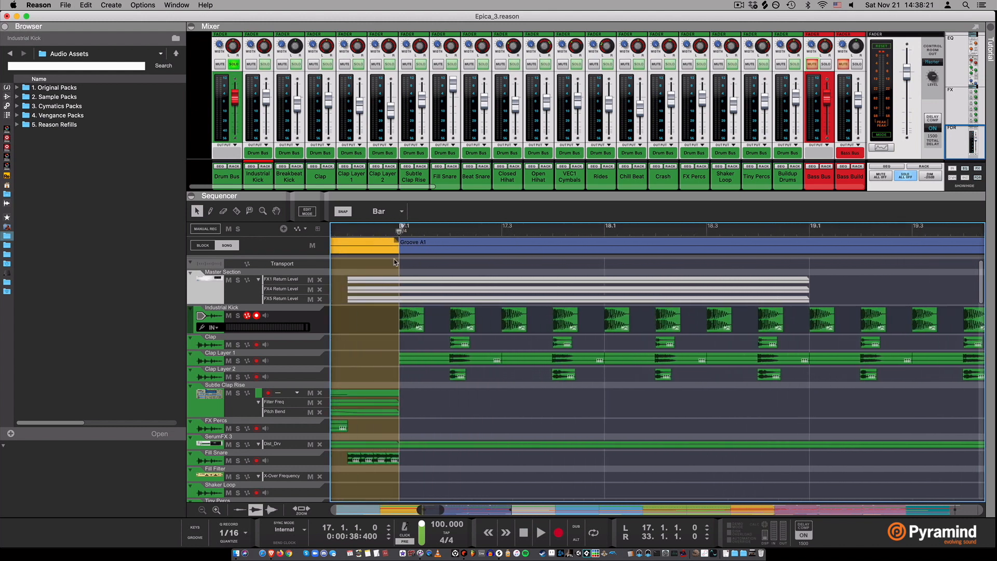
left_click(238, 344)
key("space")
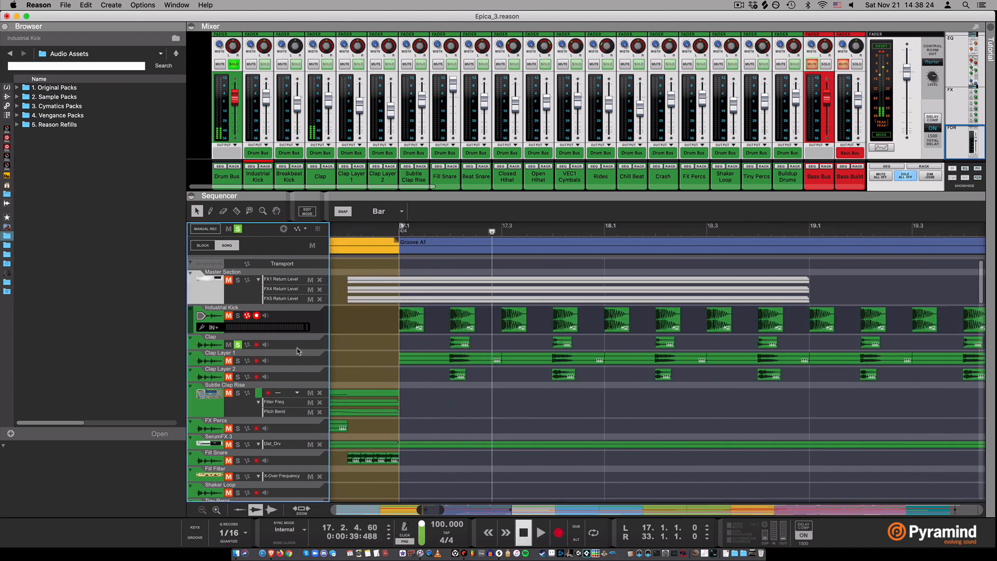
- Locate the Clap track in the rack, show its insert effects and play it through them
left_click(297, 348)
left_click(326, 166)
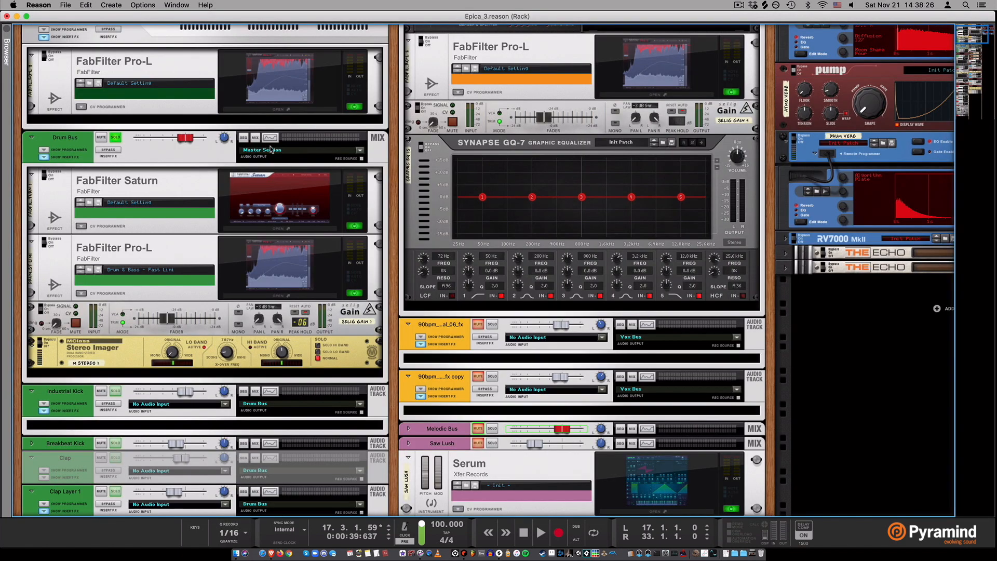
left_click(43, 476)
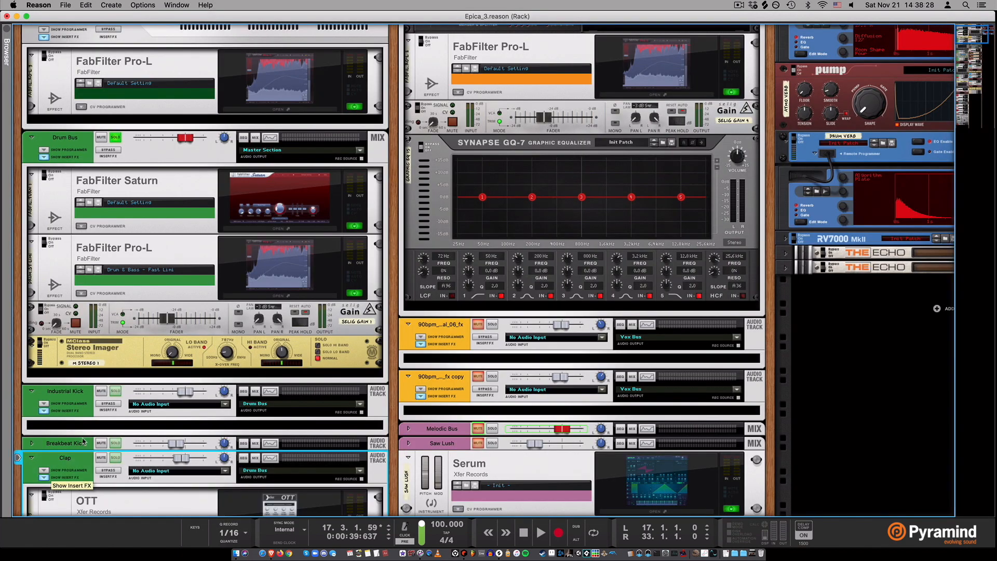
scroll(210, 355, "down", 5)
key("space")
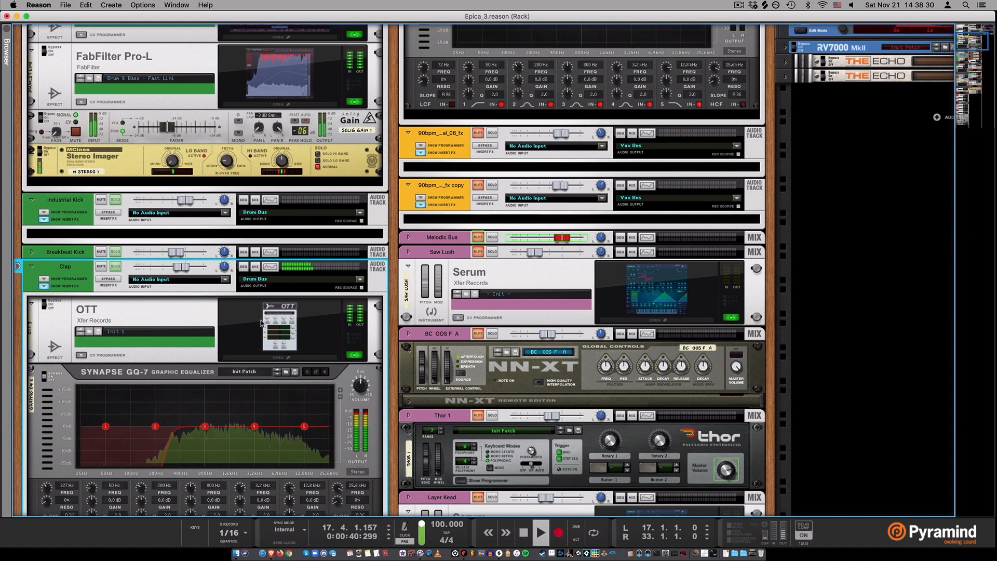
- Compare the clap with its OTT insert switched off and on, and play it while viewing the GQ-7 equalizer
left_click(353, 356)
left_click(354, 356)
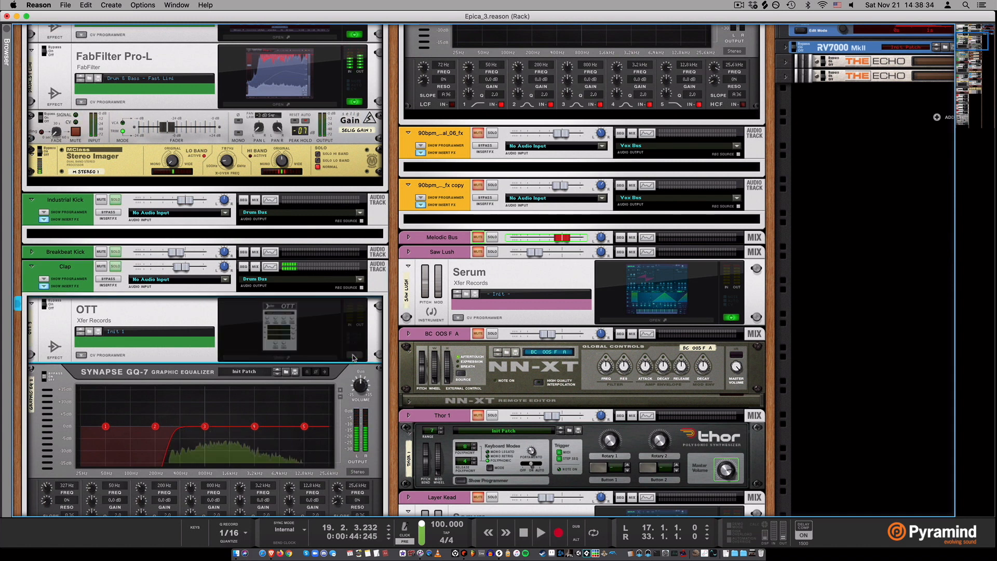
left_click(353, 356)
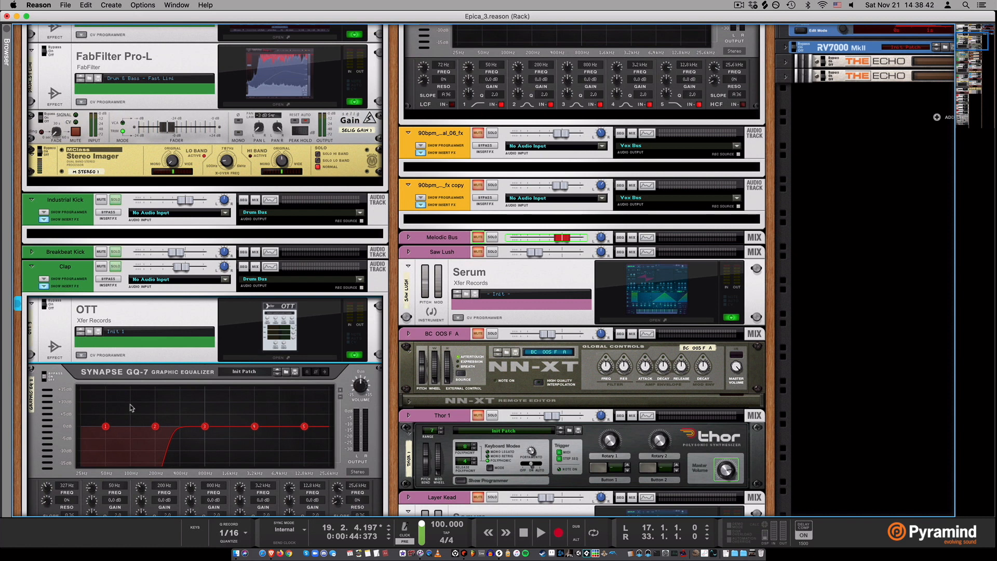
scroll(163, 405, "down", 1)
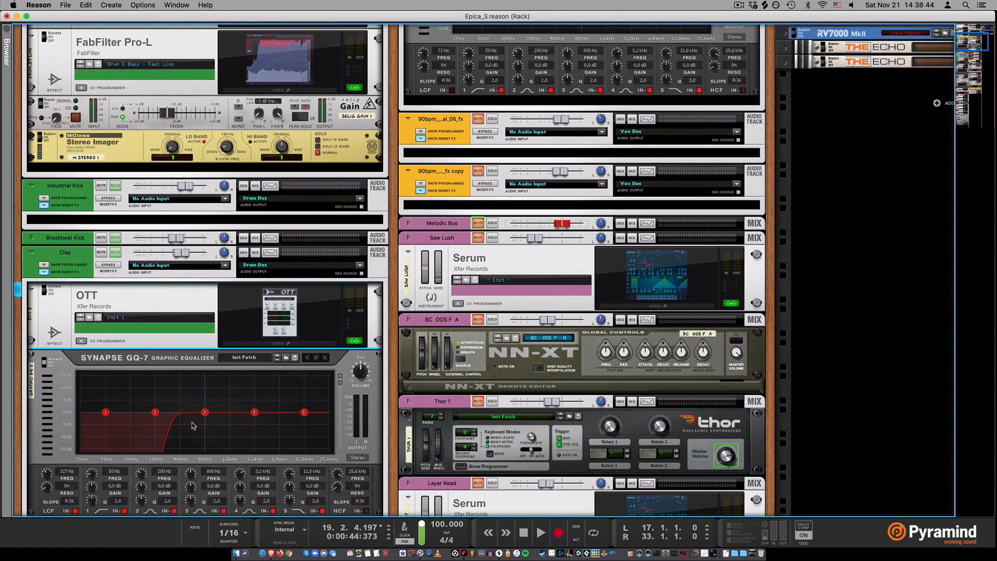
key("space")
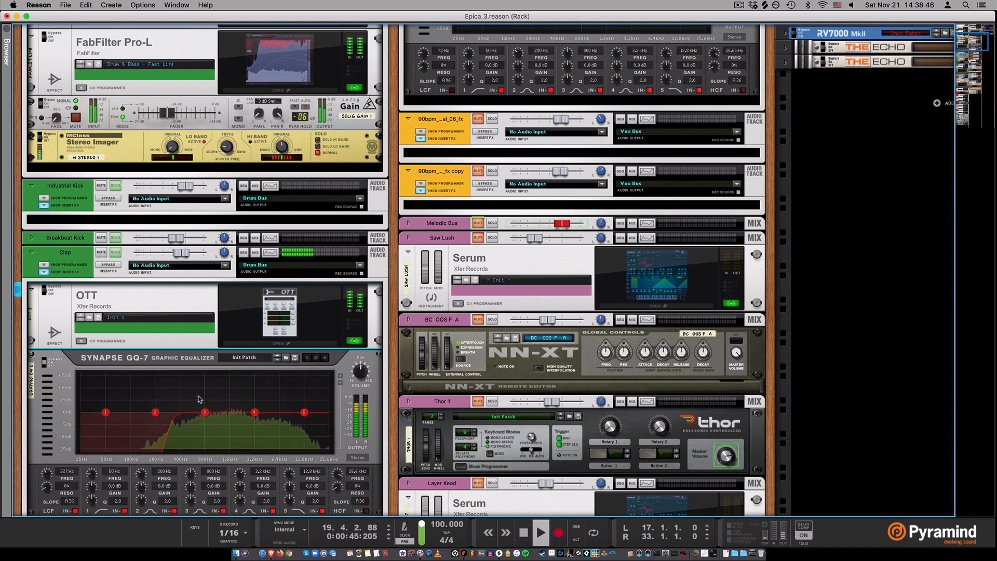
- Back in the sequencer, solo Clap Layer 1 instead of Clap and play it from bar 20
key("super+grave")
key("space")
left_click(237, 332)
left_click(237, 360)
left_click(415, 233)
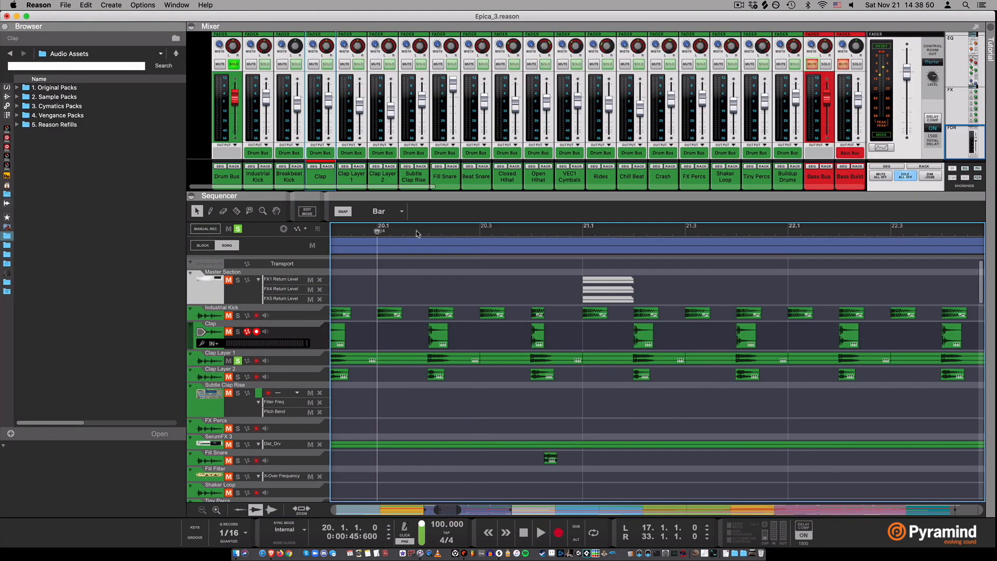
left_click(294, 359)
key("space")
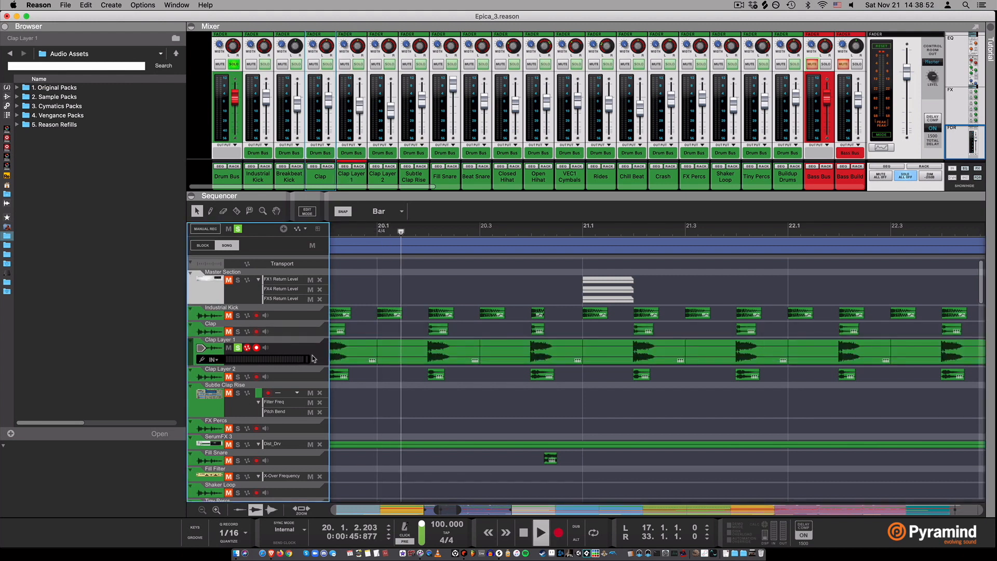
key("space")
- Try stretching the end of the first Clap Layer 1 clip in Groove A1 past 17.3, and undo the stretch
left_click_drag(458, 509, 423, 512)
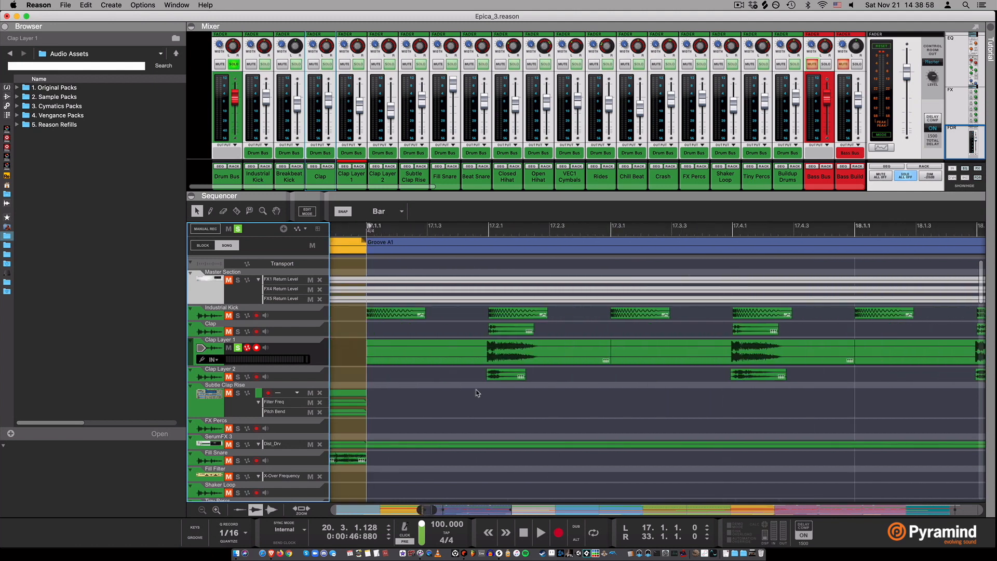
left_click(517, 353)
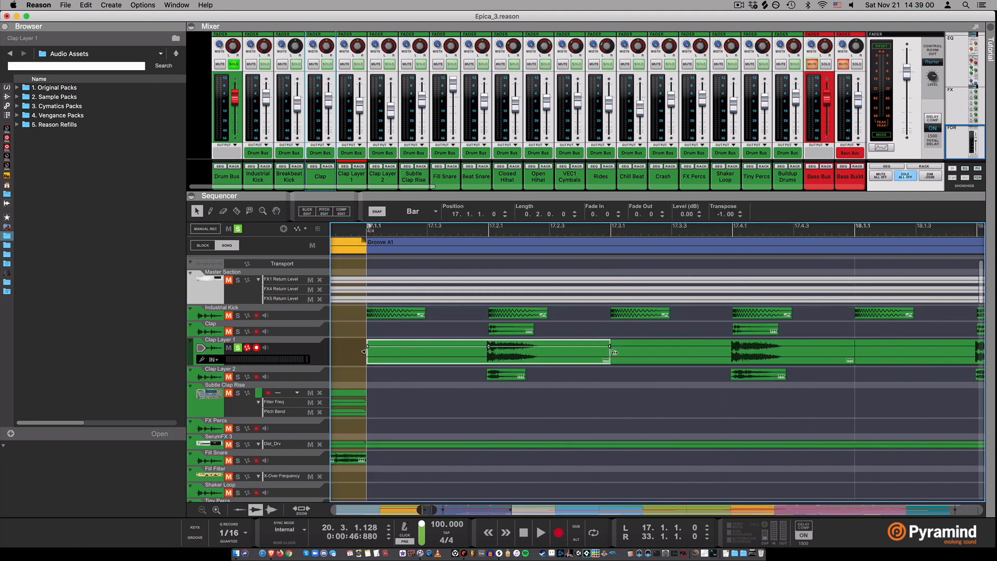
left_click_drag(614, 352, 668, 349)
key("super+z")
left_click_drag(613, 352, 713, 341)
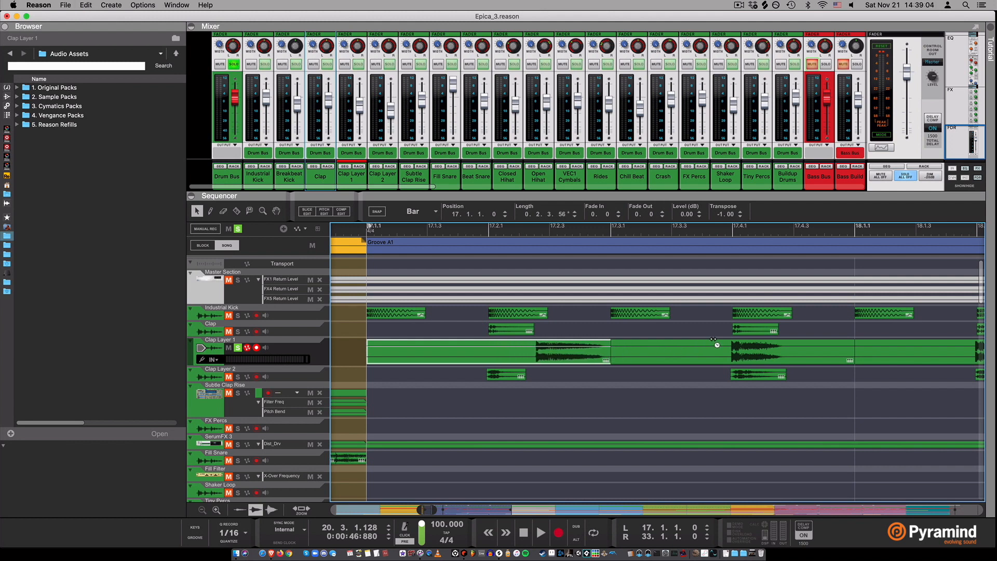
key("super+z")
- Trim the first Clap Layer 1 clip's start to 17.2.1 with the snap set to 1/4, and undo the trial stretch of its end
left_click(377, 212)
left_click(410, 212)
left_click(410, 238)
left_click_drag(363, 352, 501, 356)
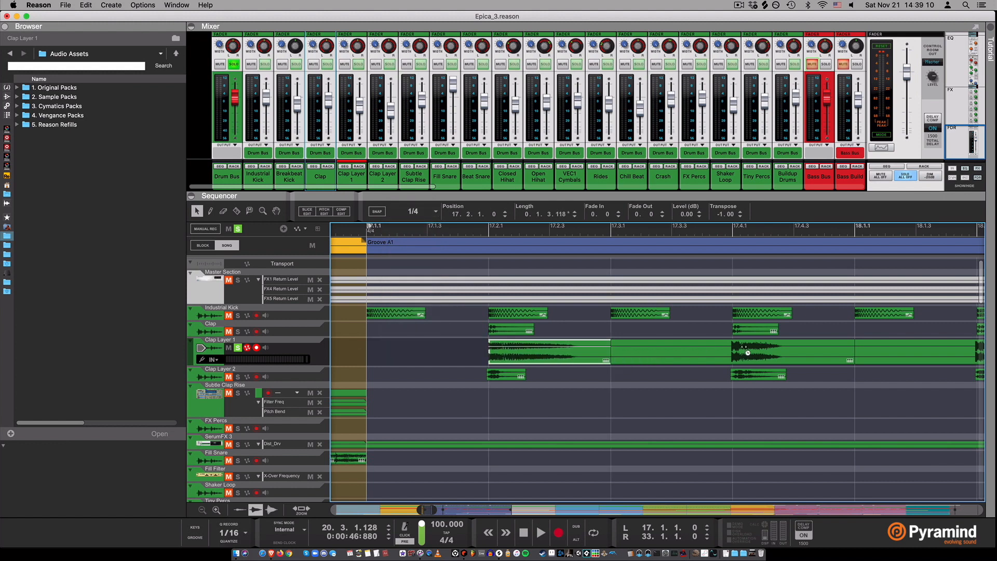
key("super+z")
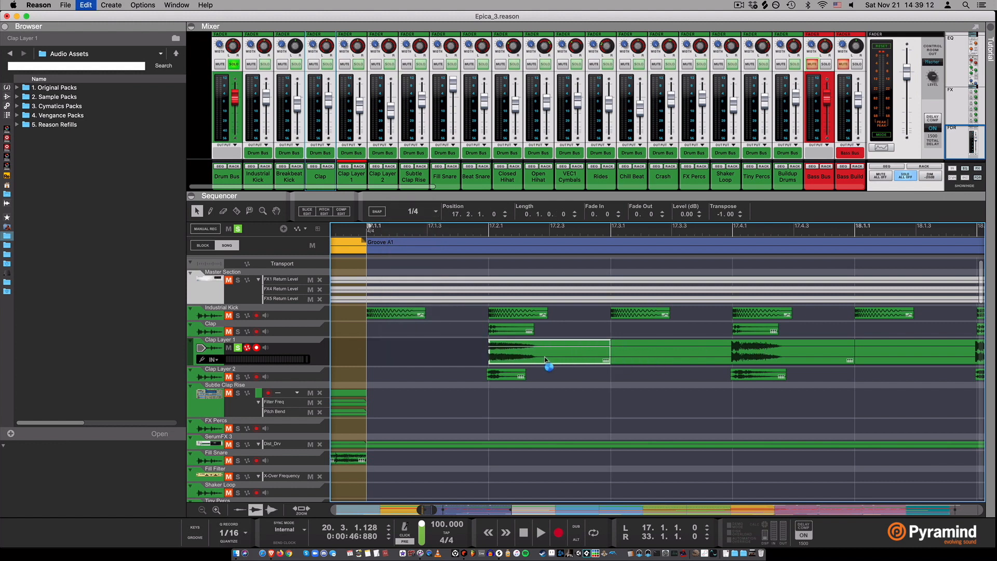
- Undo the trim of the first Clap Layer 1 clip's start, and play Clap Layer 1 soloed together with Industrial Kick from bar 17
key("super+z")
left_click(485, 231)
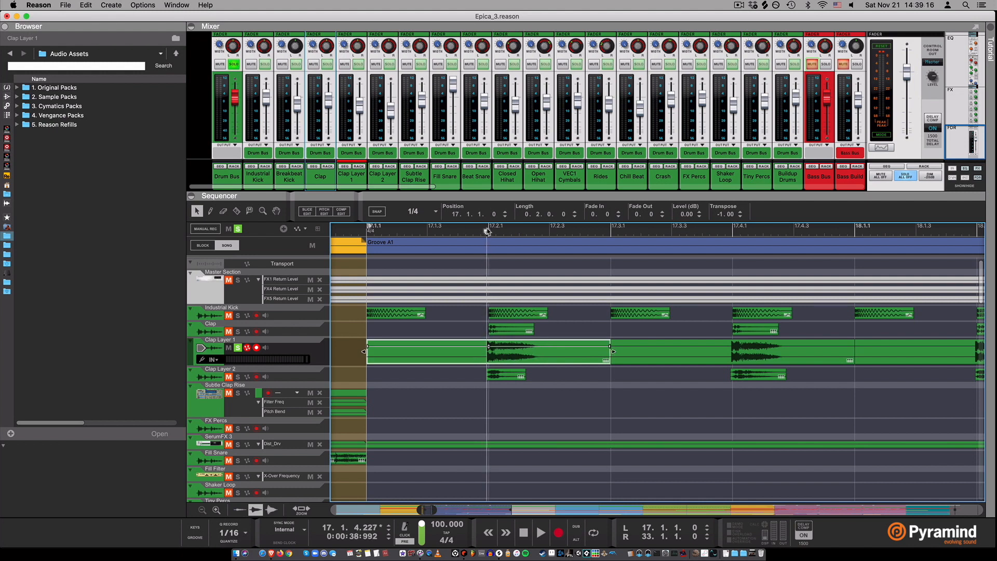
left_click(239, 315)
left_click_drag(486, 231, 398, 232)
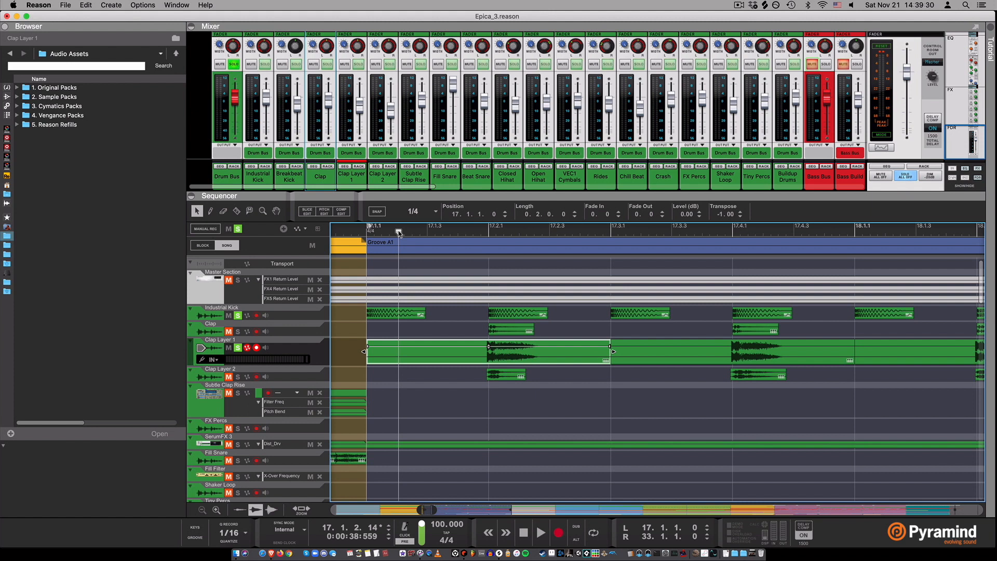
key("space")
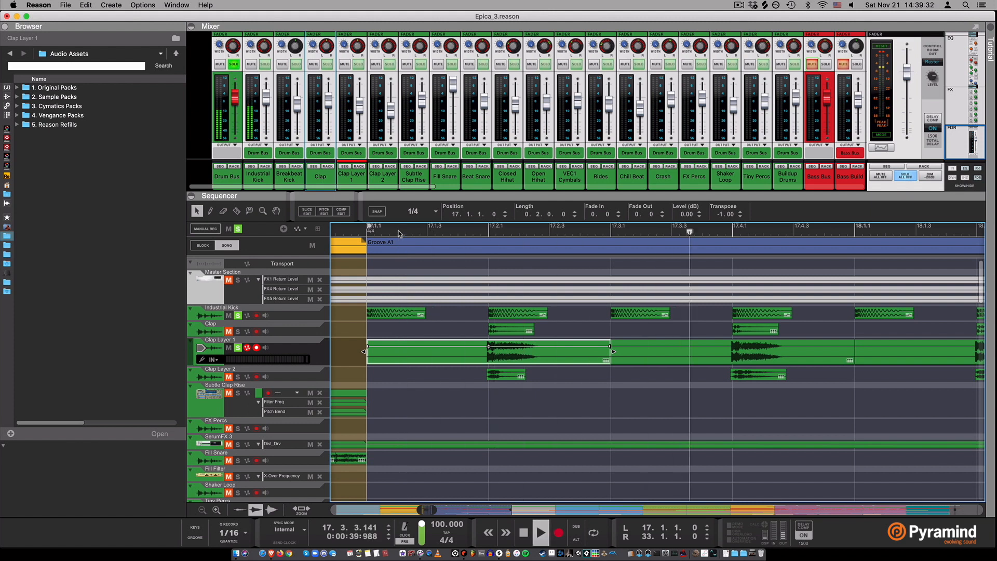
- Clear the solos, solo Clap Layer 2 and play it from the start of Groove A1
left_click(238, 229)
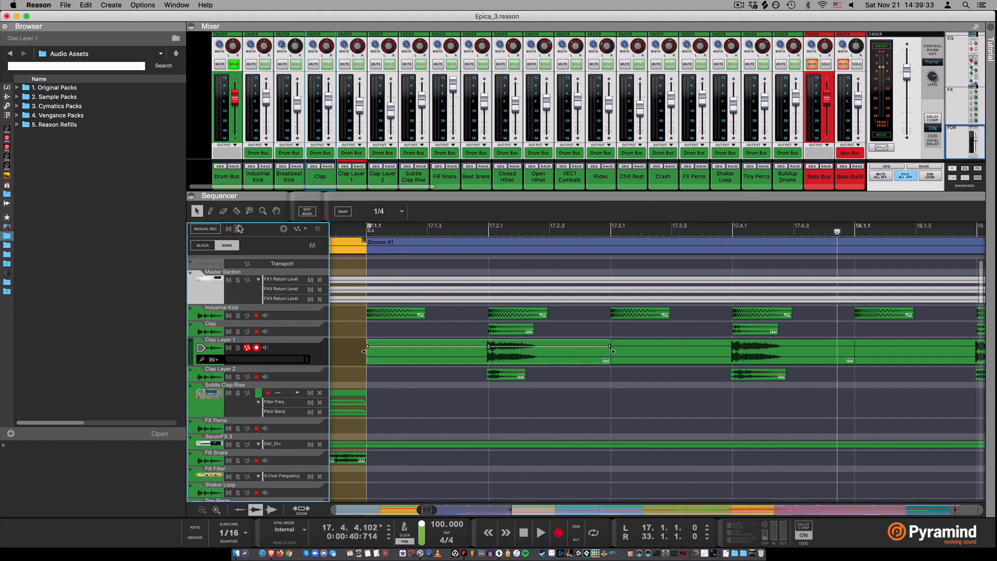
left_click(237, 376)
left_click(478, 230)
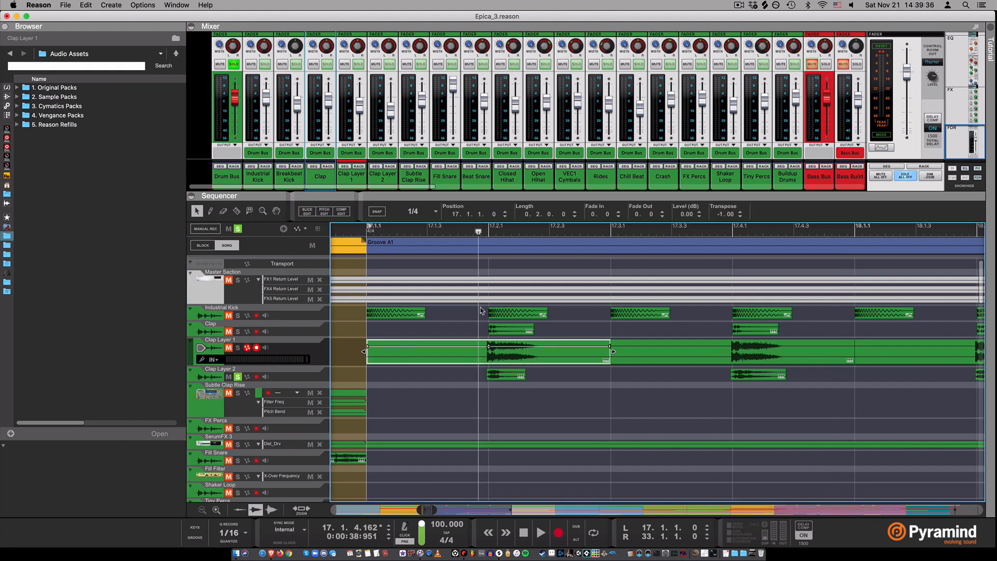
left_click(306, 381)
left_click_drag(434, 510, 460, 510)
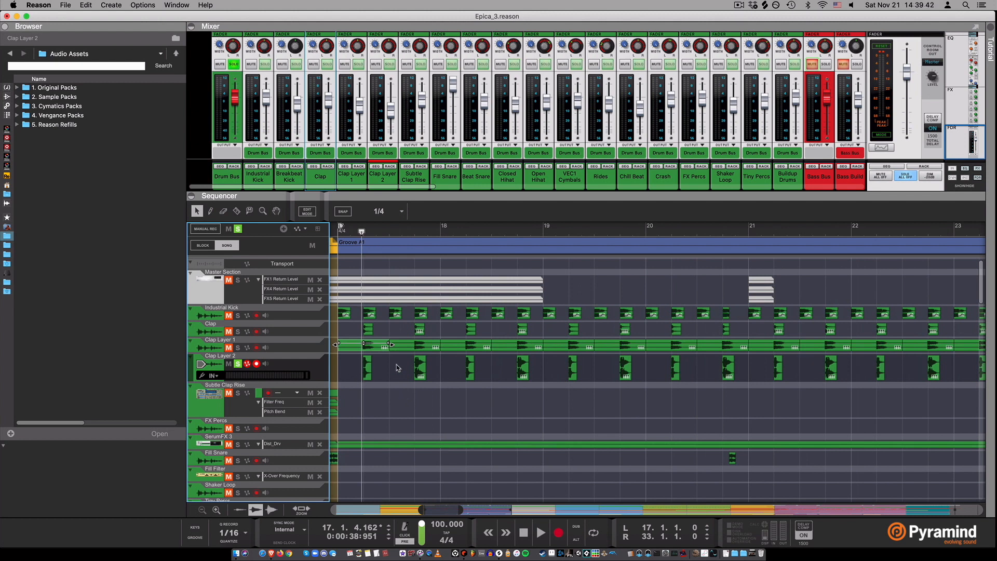
key("space")
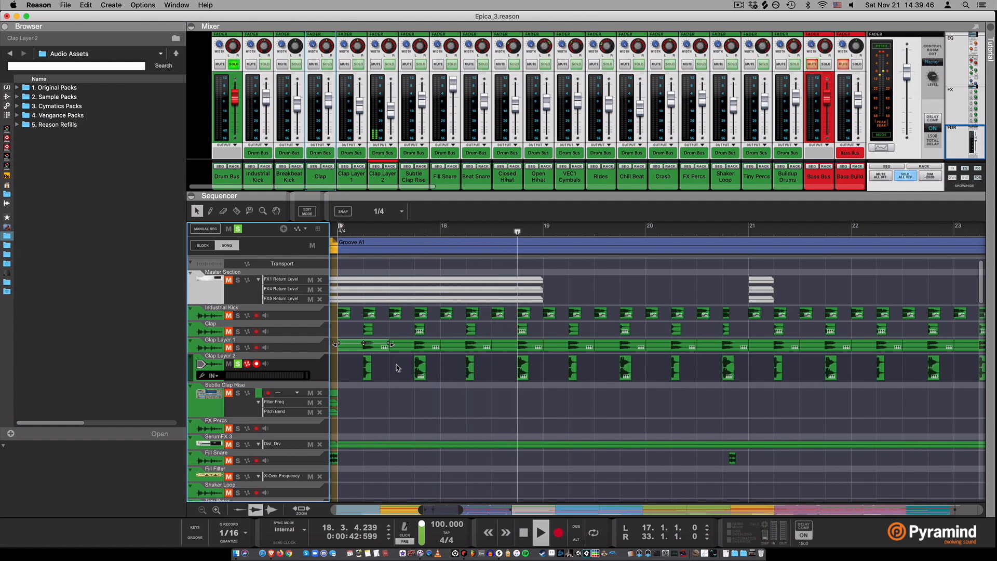
key("space")
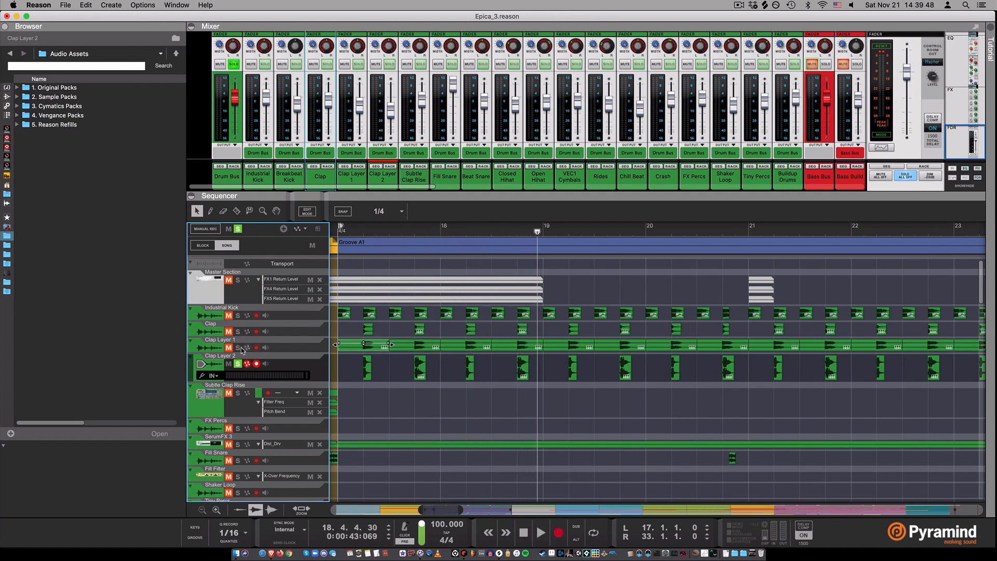
- Solo Industrial Kick, Clap and Clap Layer 1 along with Clap Layer 2 and play all four from the start of Groove A1
left_click_drag(370, 230, 333, 233)
key("s")
key("space")
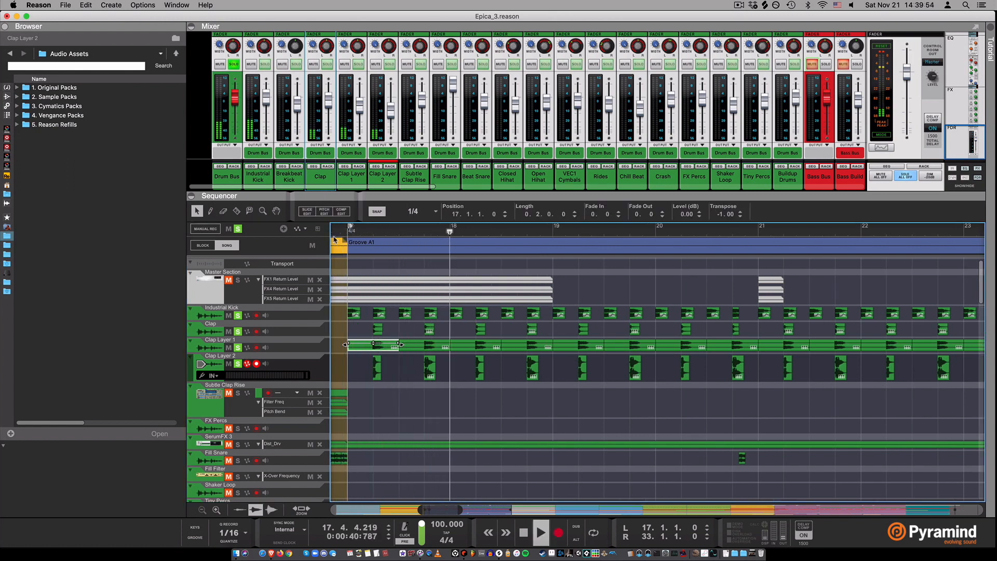
key("space")
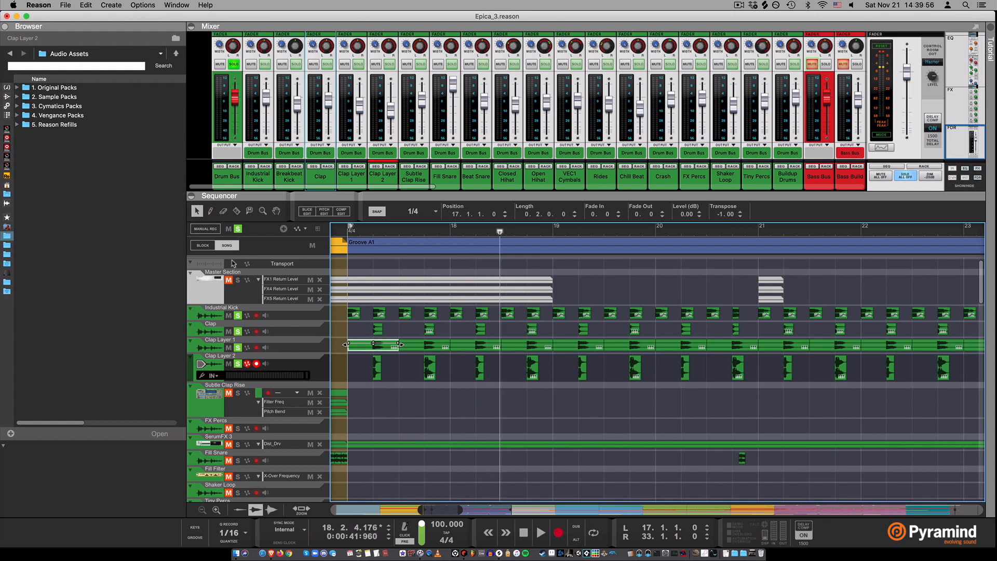
- Clear all track solos and play the drums while viewing the Drum Bus's FabFilter Saturn insert in the rack
left_click(238, 229)
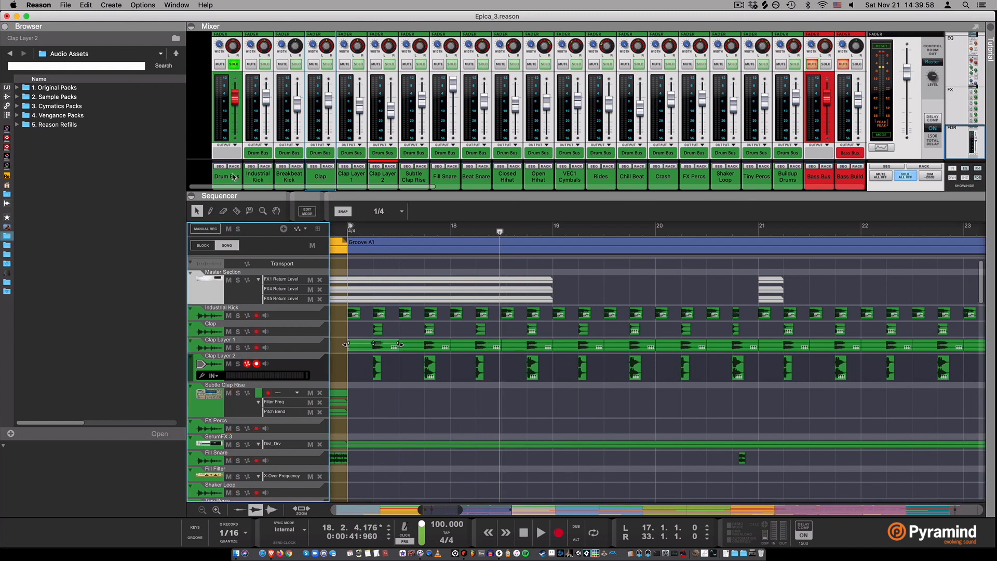
left_click(234, 166)
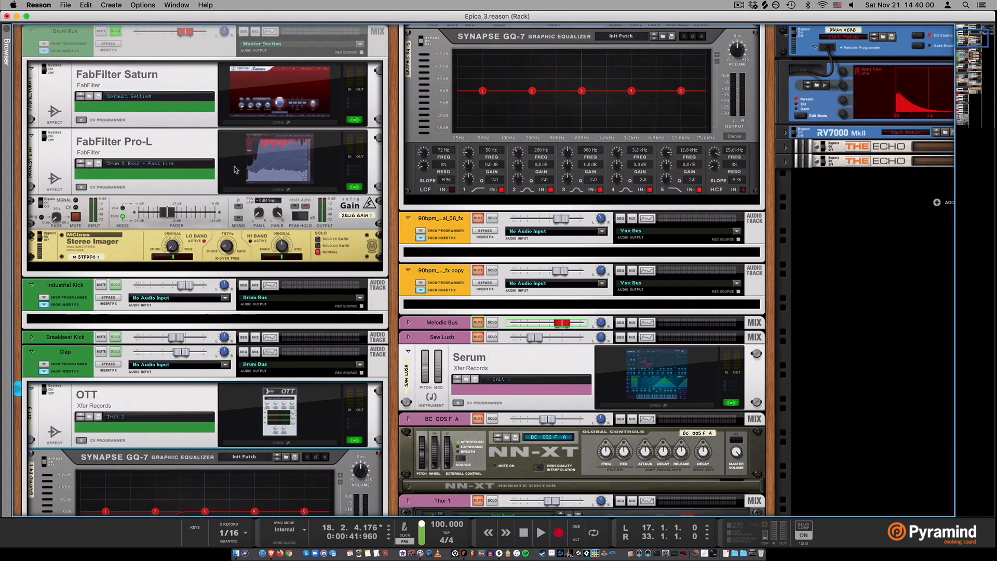
left_click(246, 124)
left_click(247, 124)
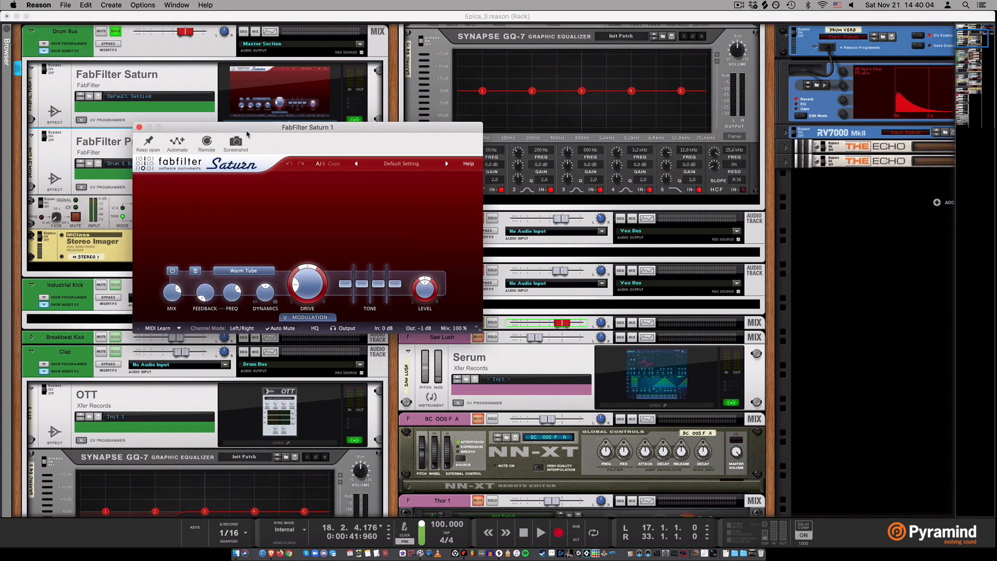
left_click_drag(247, 130, 538, 59)
key("space")
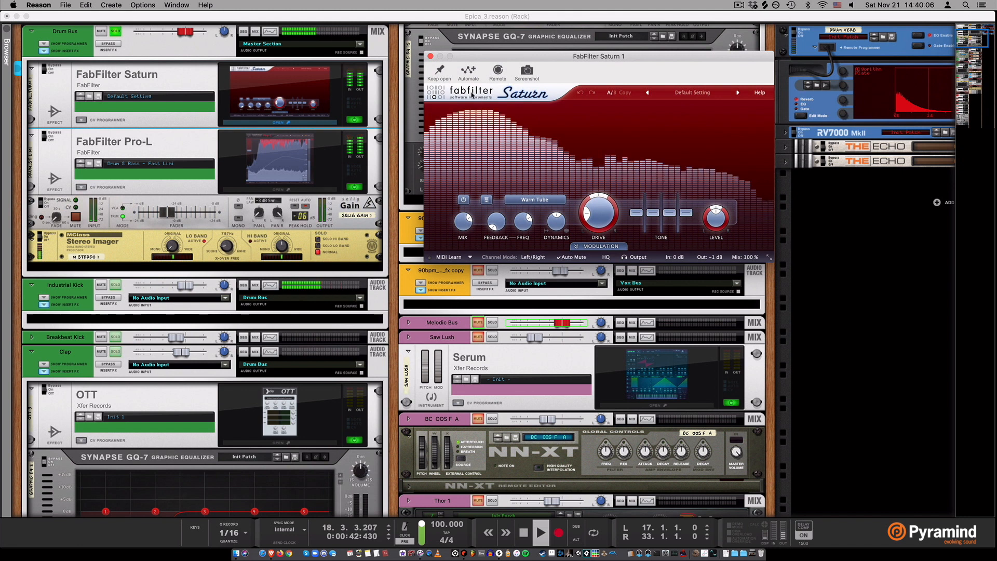
key("space")
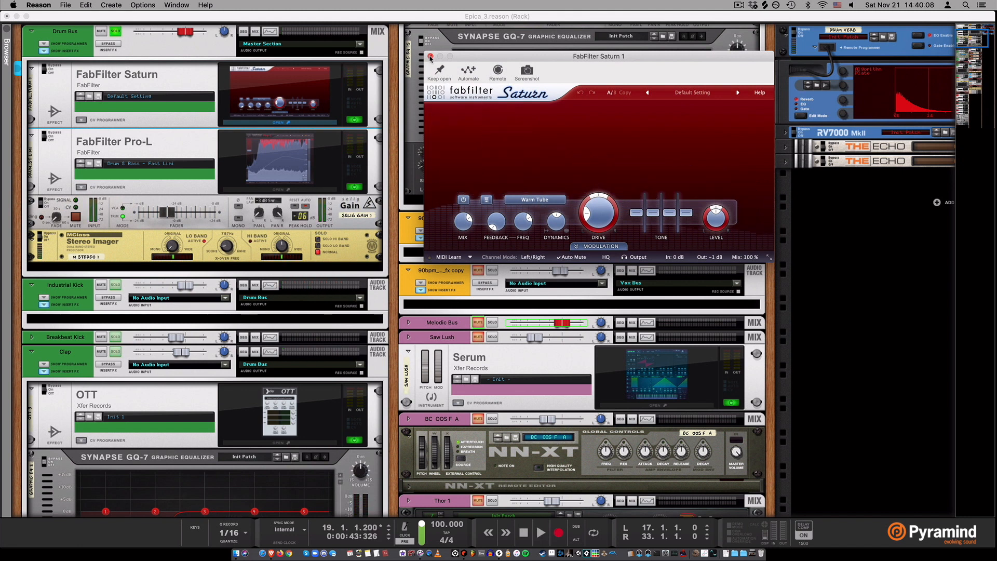
left_click(429, 57)
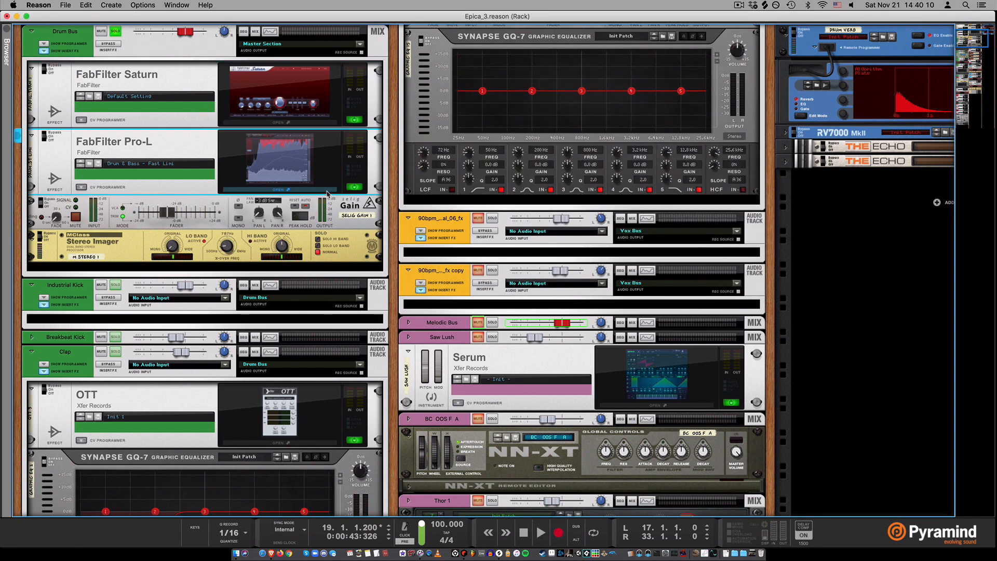
- Play the Drum Bus while watching the FabFilter Pro-L limiter, comparing the signal with Saturn switched off and on
left_click(328, 191)
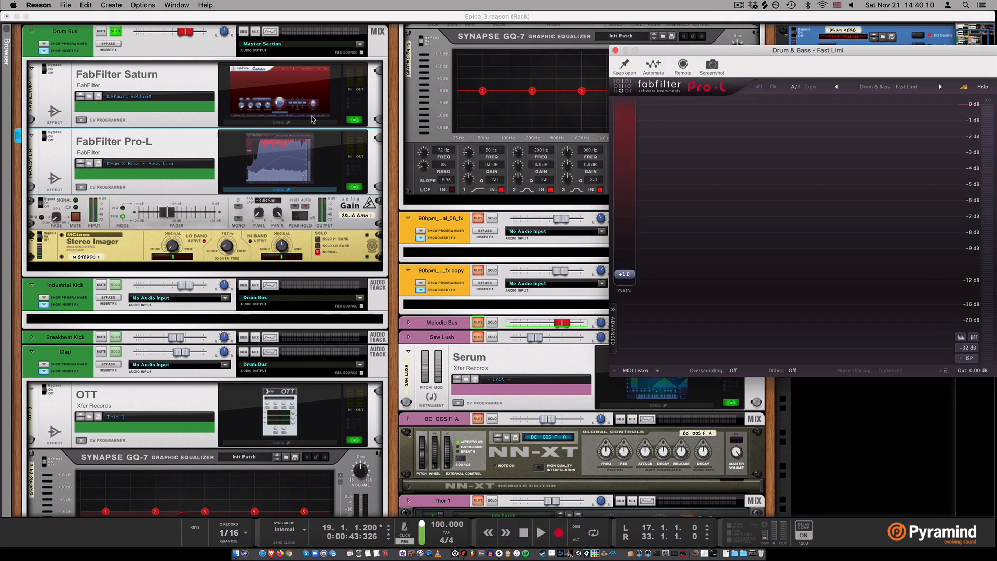
left_click(356, 120)
left_click_drag(689, 49, 562, 47)
key("space")
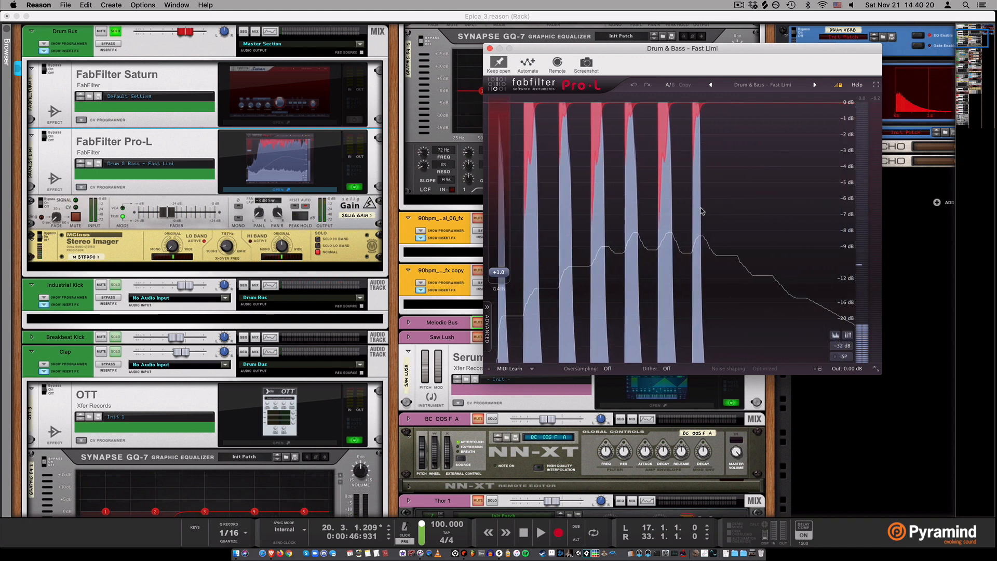
left_click(354, 120)
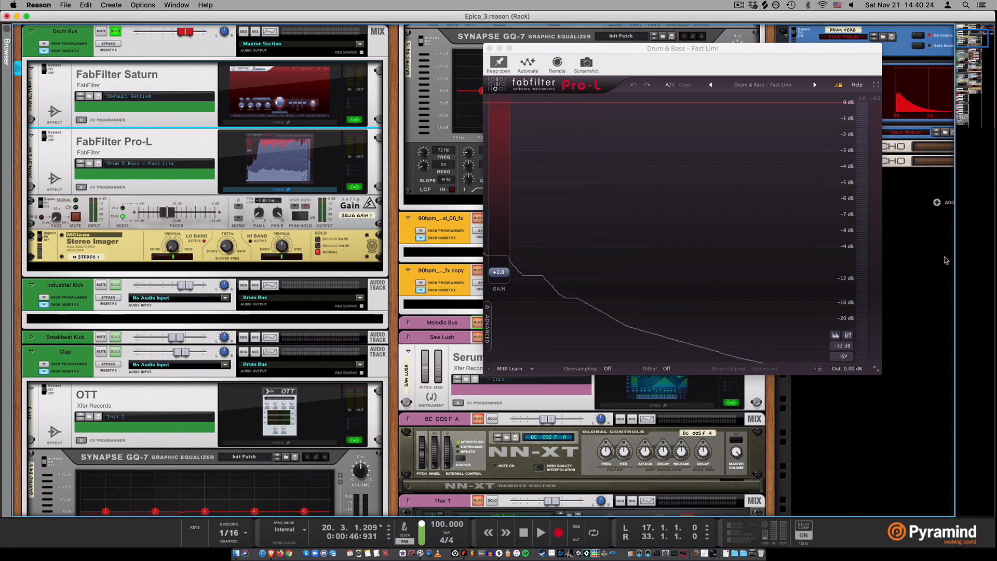
key("space")
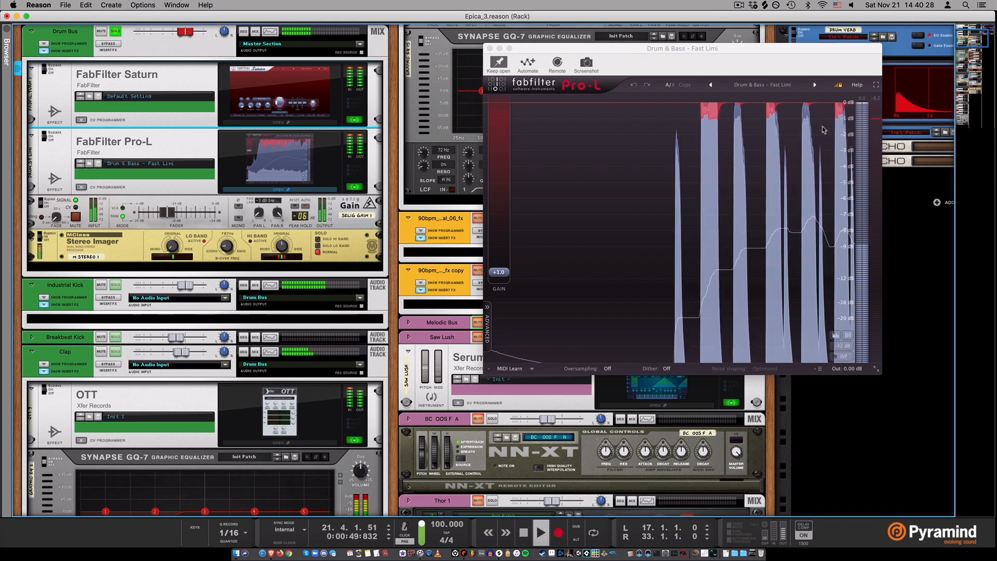
key("KP_1")
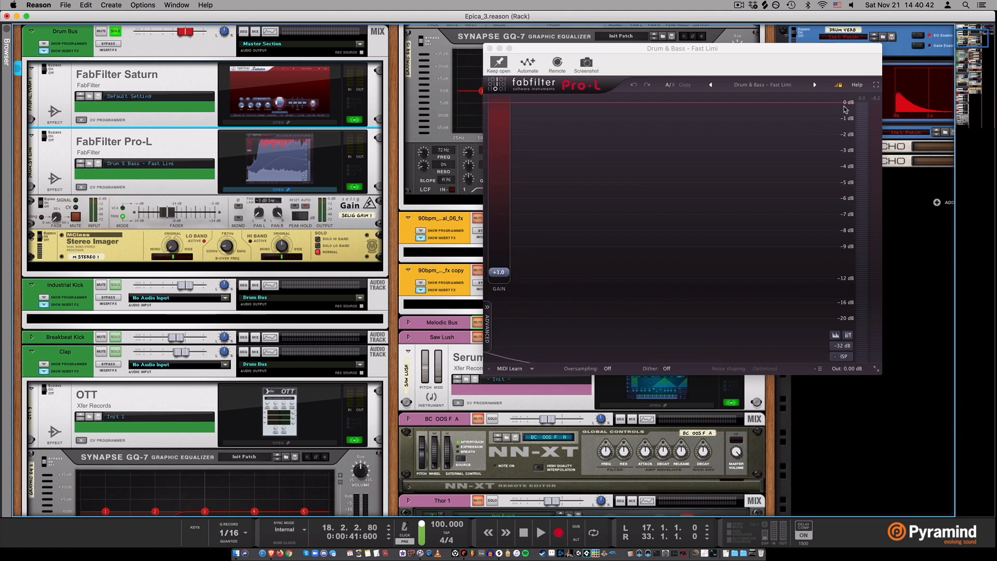
- Examine the Drum Bus's Selig Gain trim and the Stereo Imager's X-Over Frequency, and close the Pro-L window
left_click(369, 212)
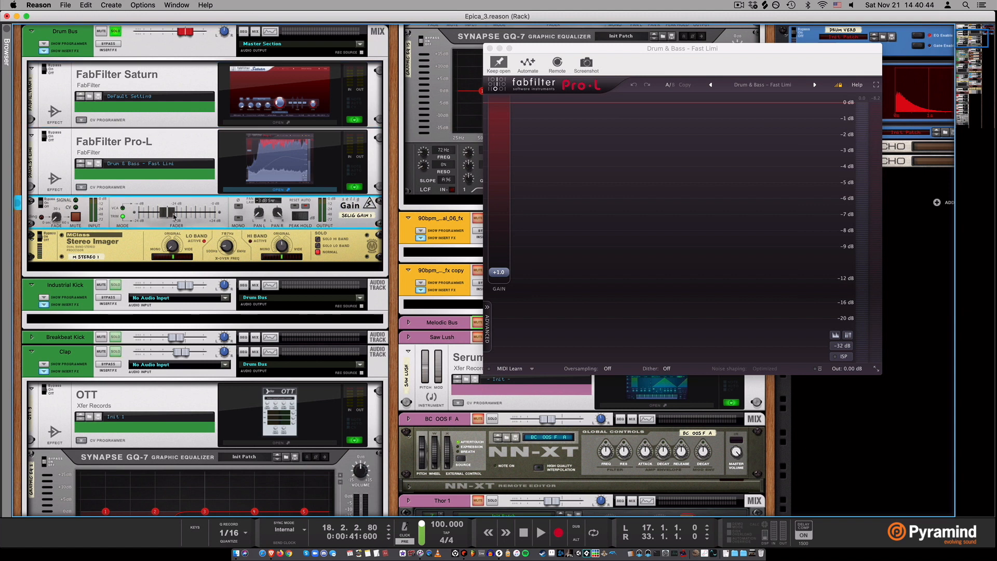
mouse_move(166, 215)
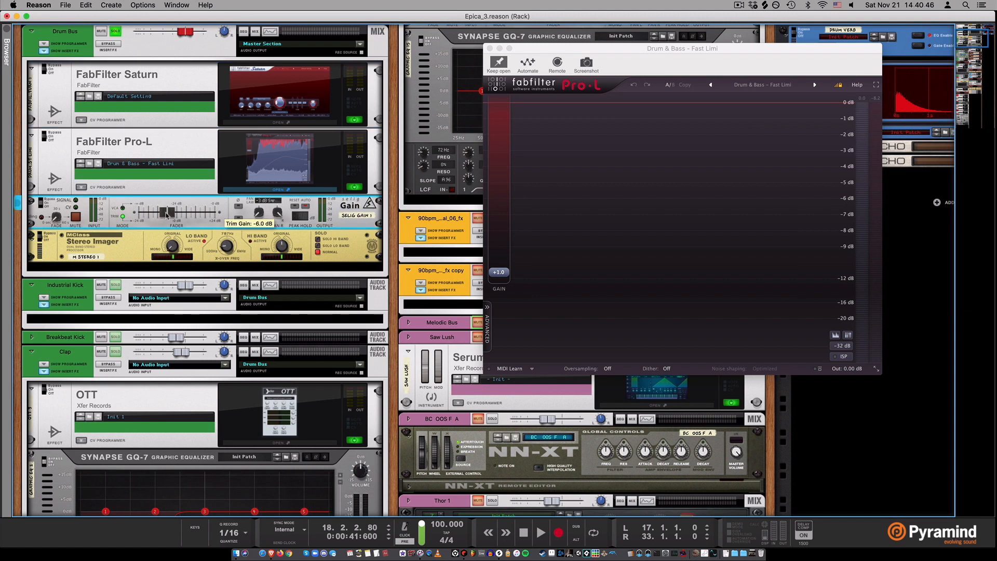
left_click(210, 241)
mouse_move(225, 251)
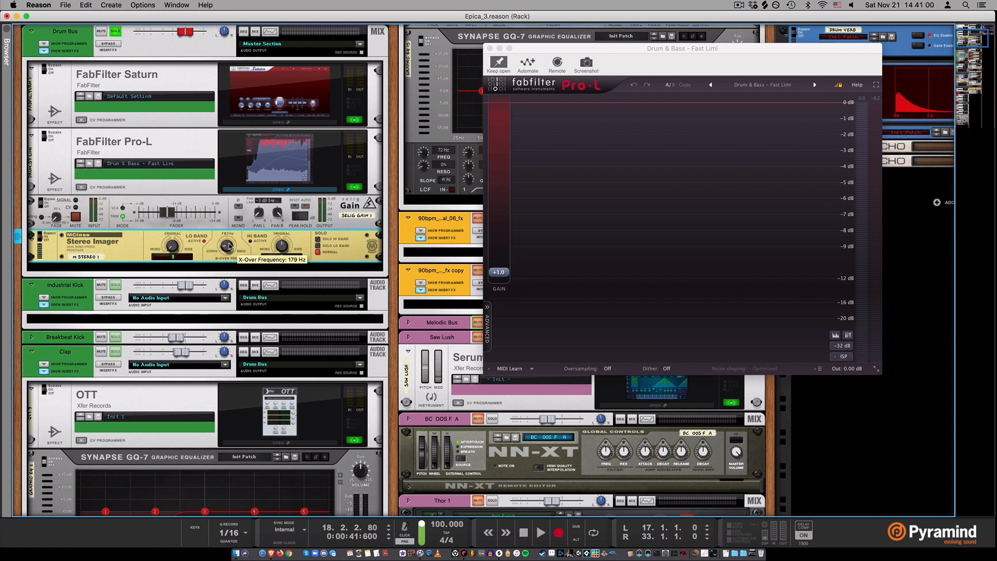
left_click(489, 48)
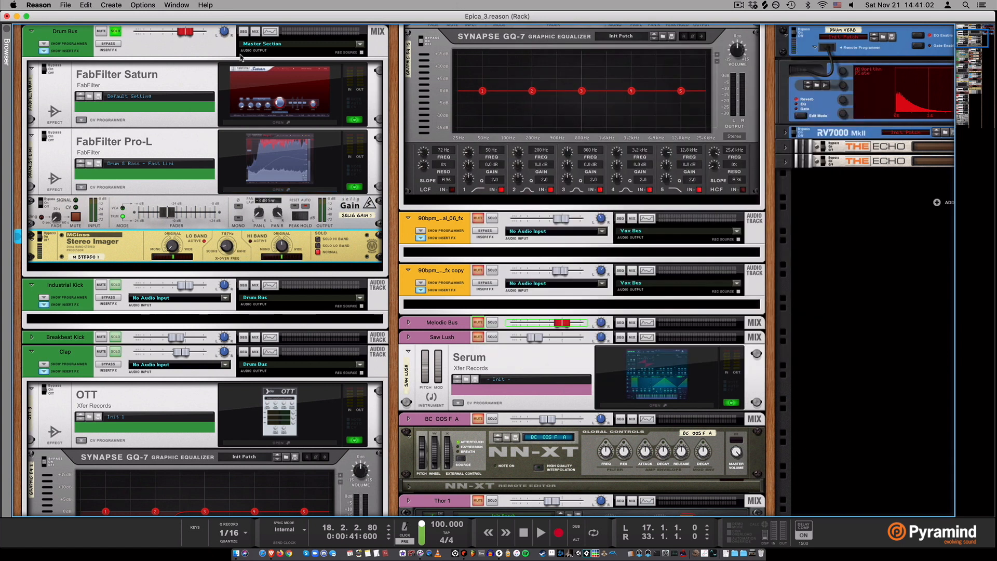
- Back in the sequencer, play the drums from bar 21 and bar 25, soloing Closed Hihat in Groove A1 and Open Hihat in Groove A2
key("super+grave")
left_click_drag(460, 510, 576, 498)
scroll(502, 388, "down", 10)
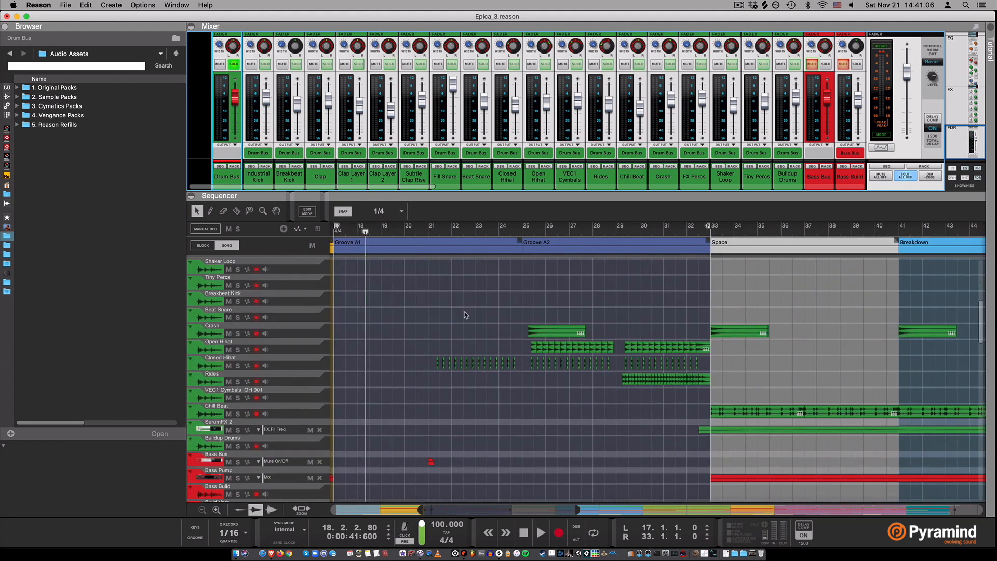
left_click(445, 229)
key("space")
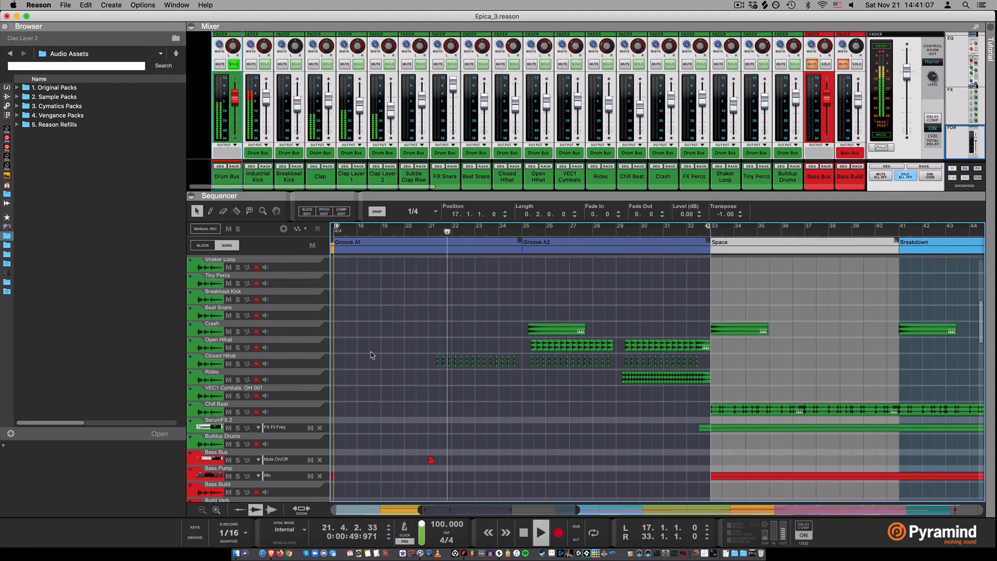
left_click(238, 364)
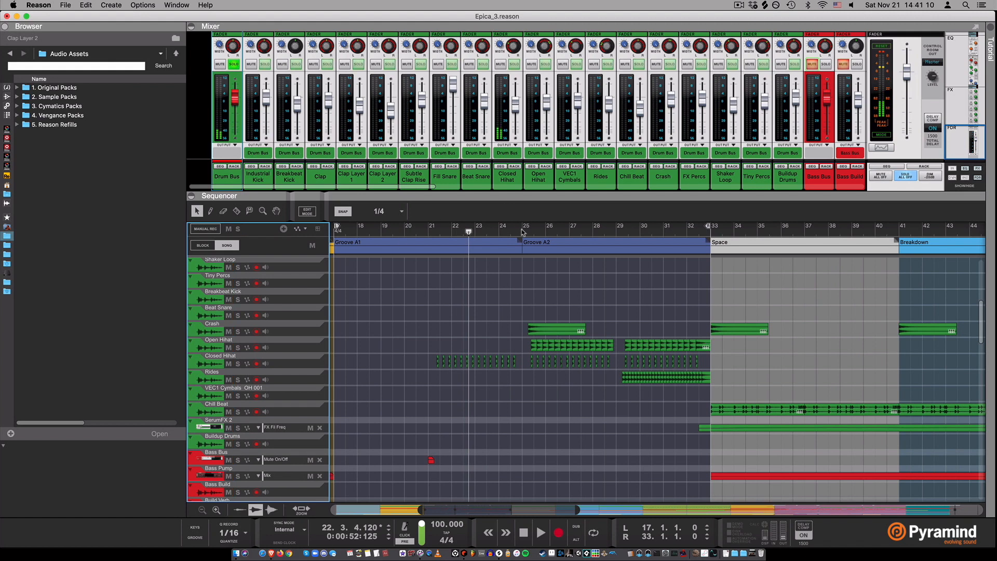
left_click(237, 363)
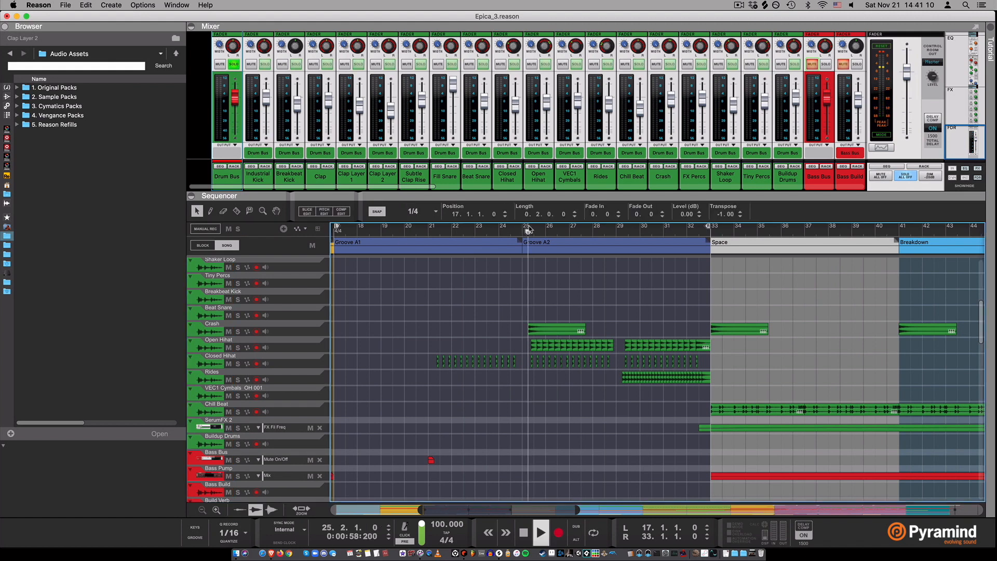
left_click(238, 348)
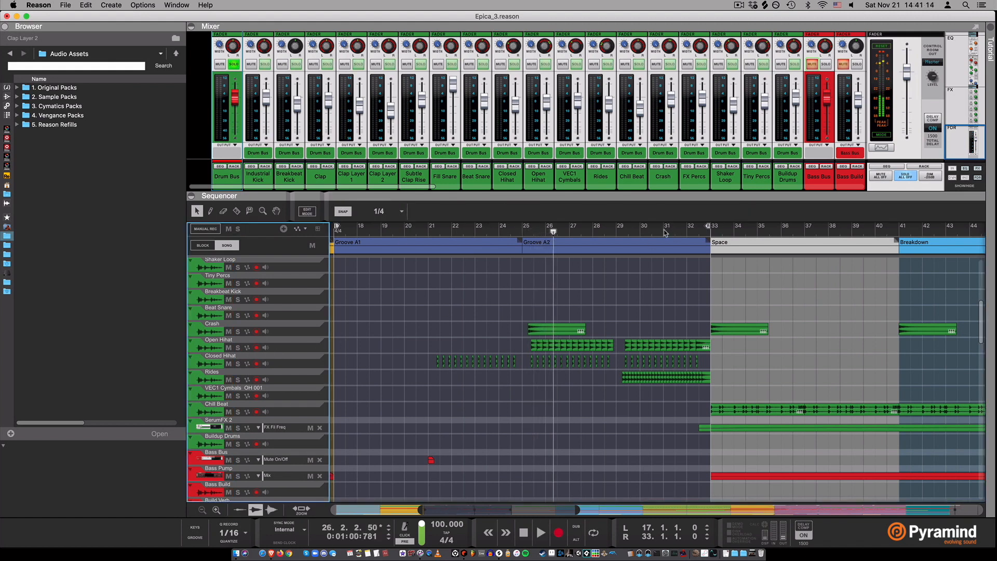
- Play from bar 29 with the Rides track soloed, and view its Pump insert in the rack
left_click(622, 233)
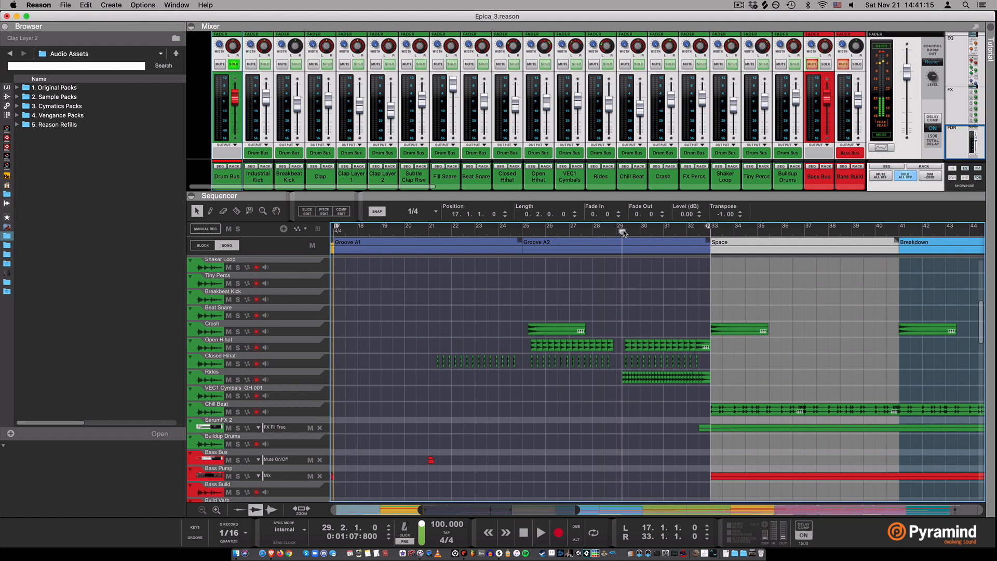
left_click(238, 379)
left_click(238, 380)
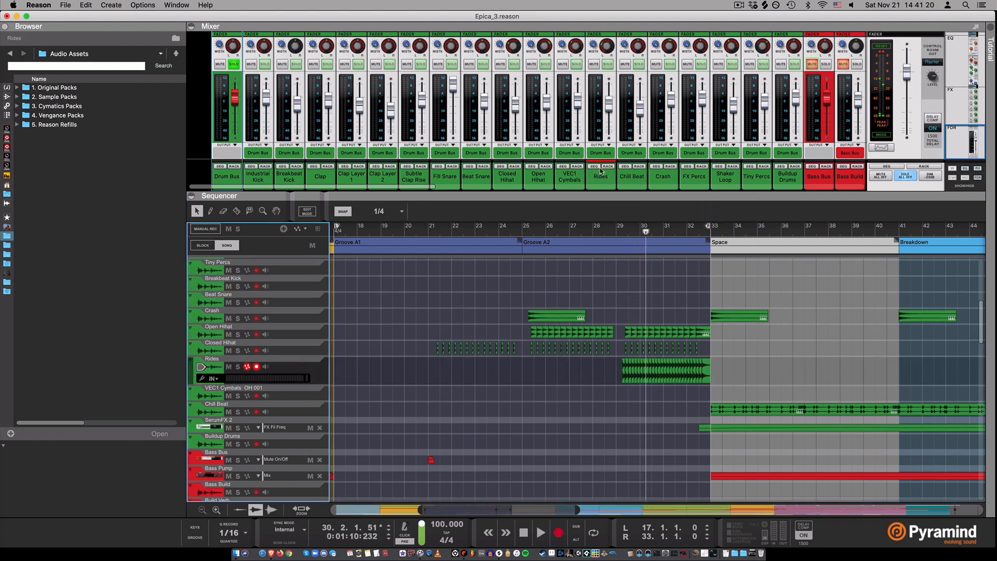
left_click(608, 167)
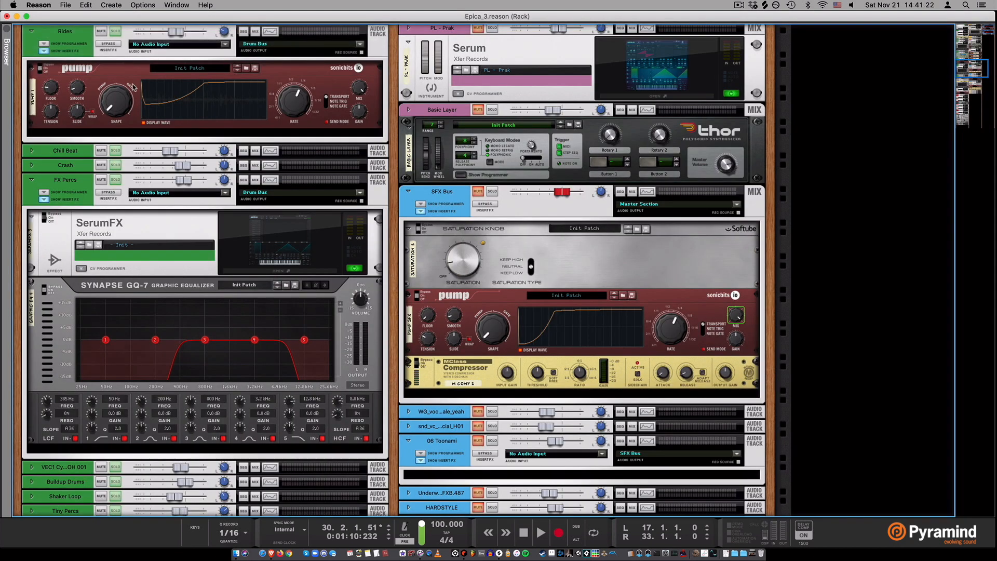
- Back in the sequencer, take the Drum Bus off solo, play from bar 16 into Groove A1, and solo the Bass Bus
key("super+grave")
scroll(506, 332, "left", 5)
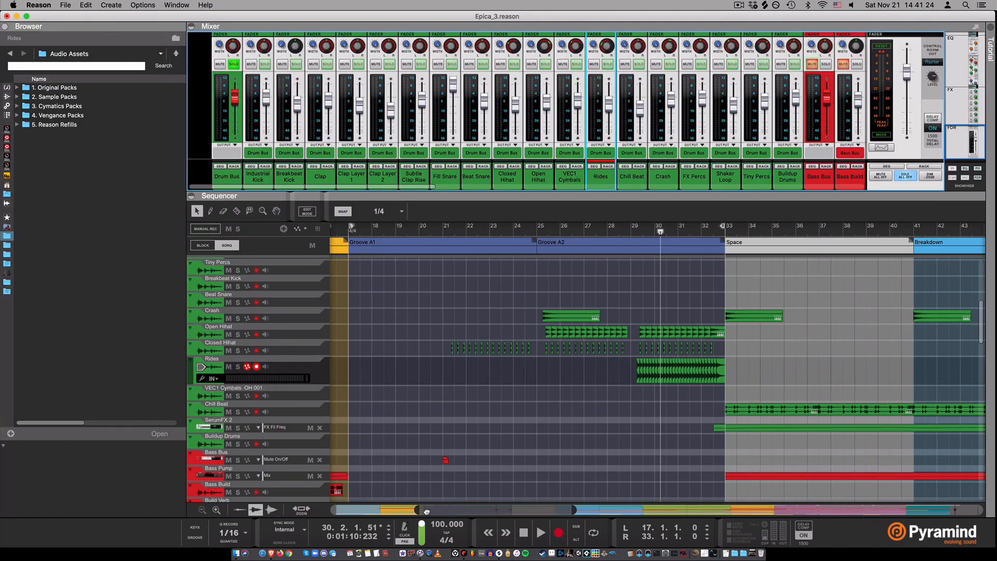
left_click(431, 229)
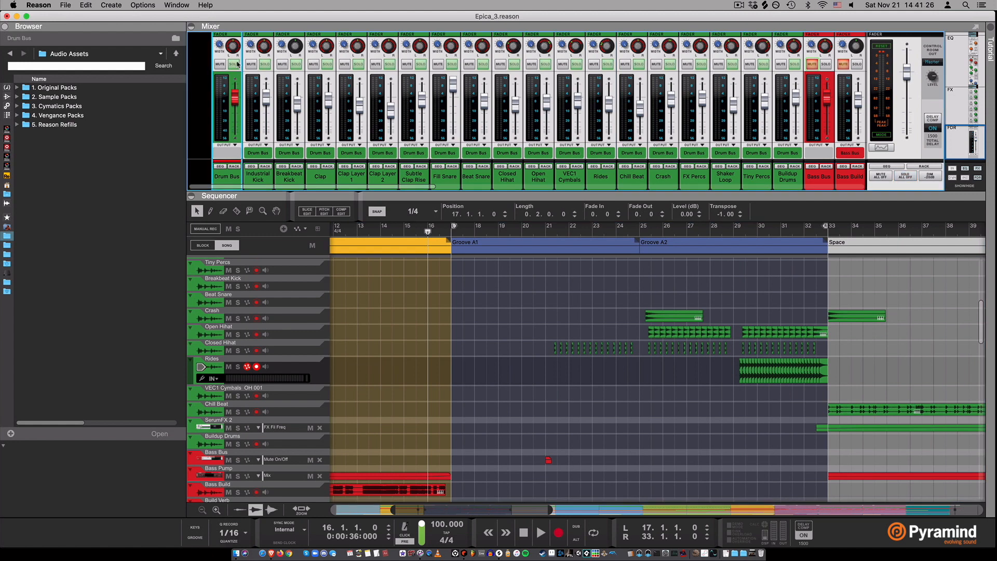
scroll(438, 259, "down", 5)
scroll(438, 262, "up", 5)
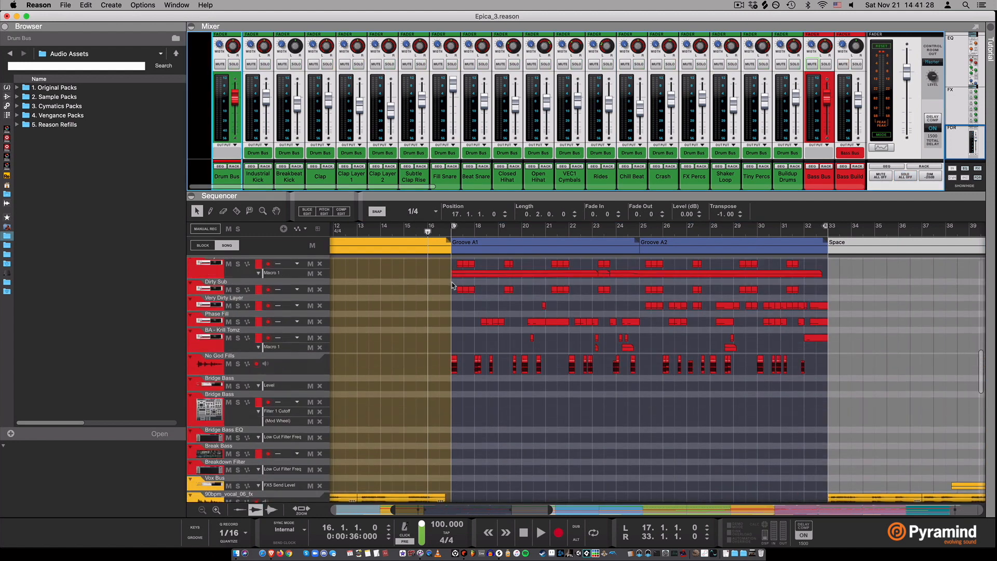
key("space")
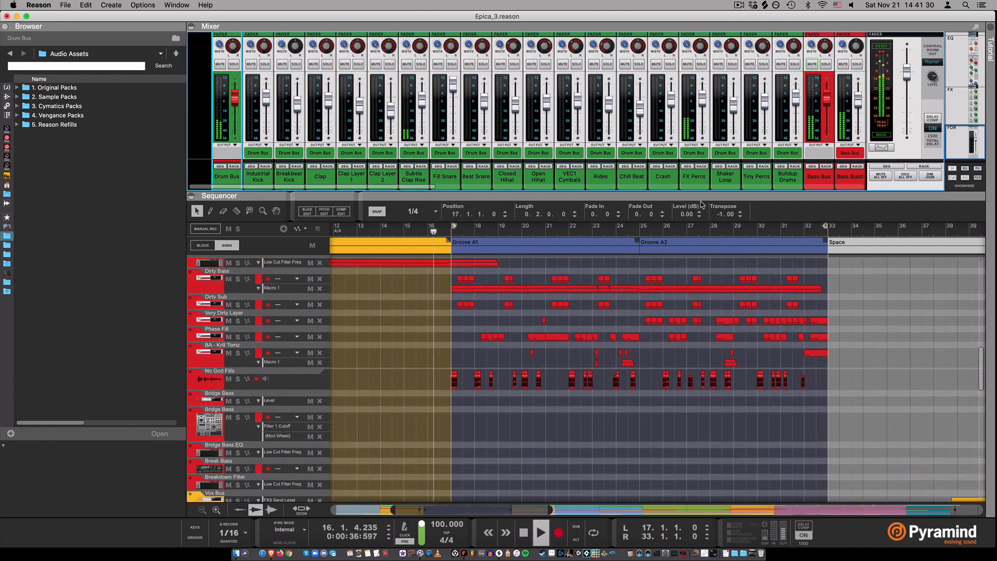
left_click_drag(474, 509, 497, 509)
left_click(825, 64)
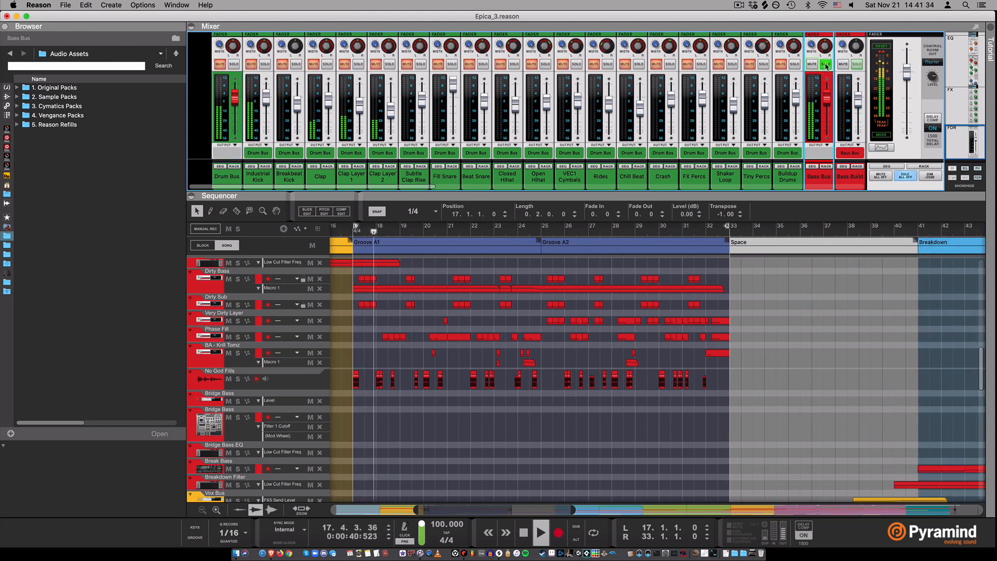
- Solo the Dirty Bass track and play it from near bar 17 while watching its Serum oscillators
left_click(238, 279)
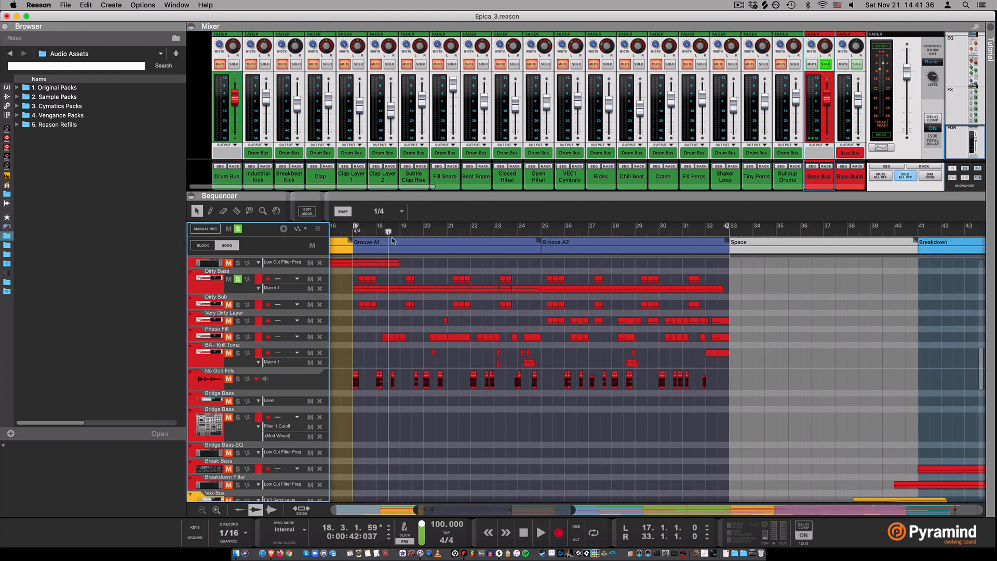
left_click_drag(388, 232, 359, 232)
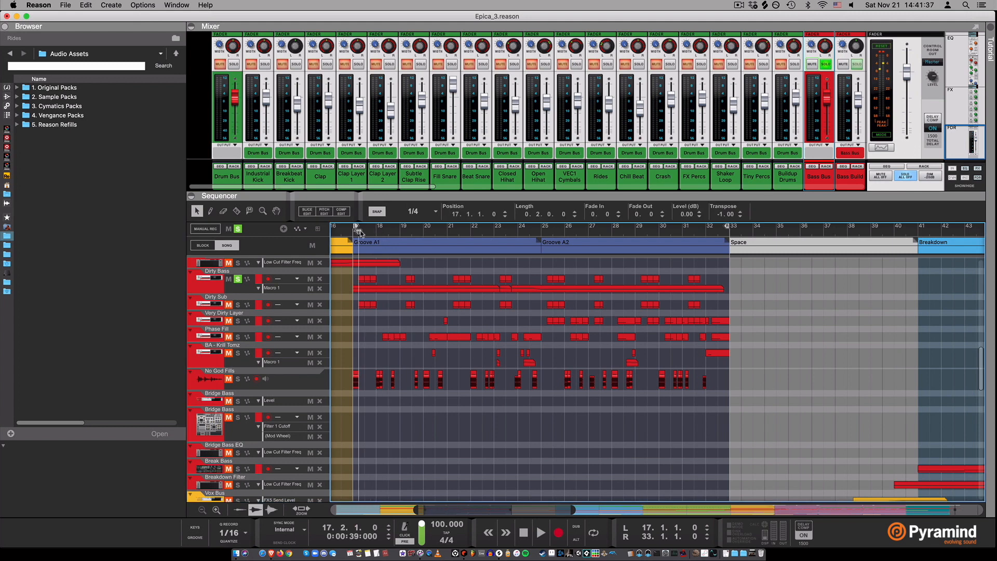
left_click(222, 288)
left_click(857, 166)
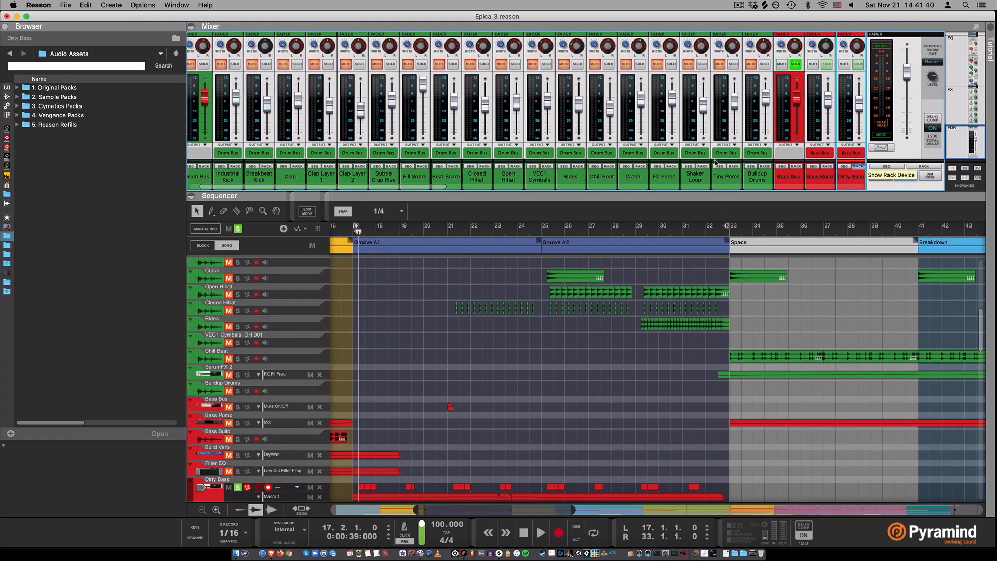
left_click(302, 87)
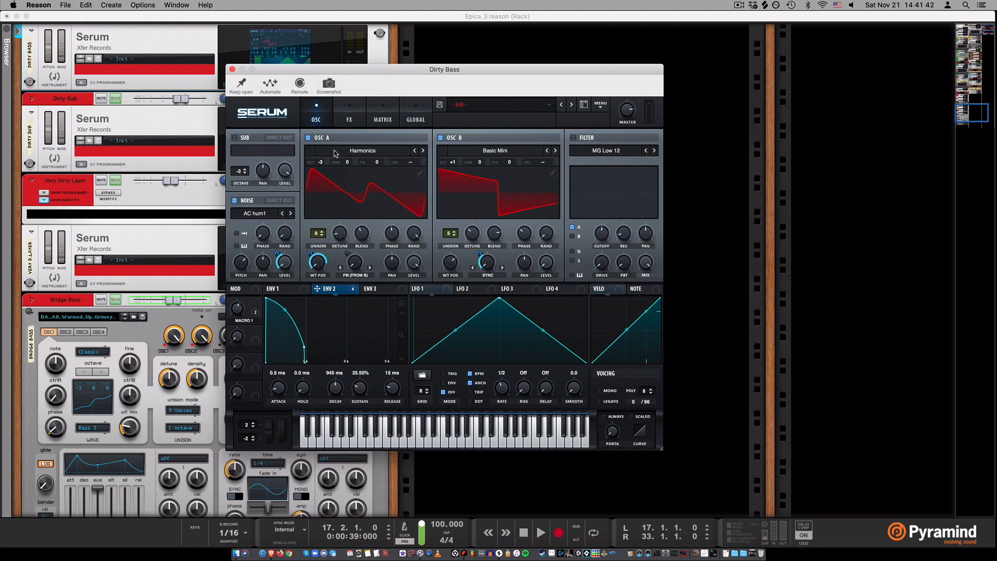
key("space")
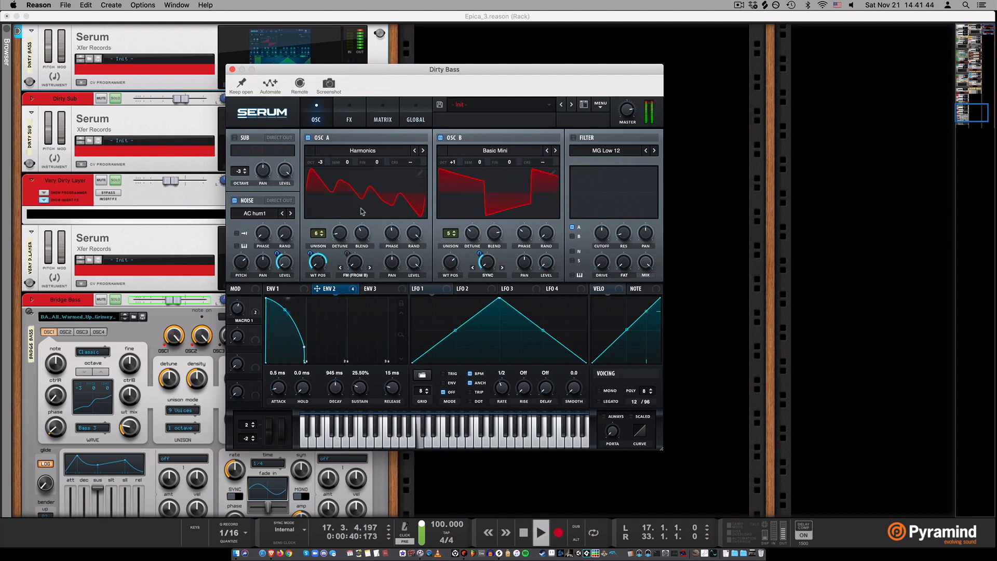
key("space")
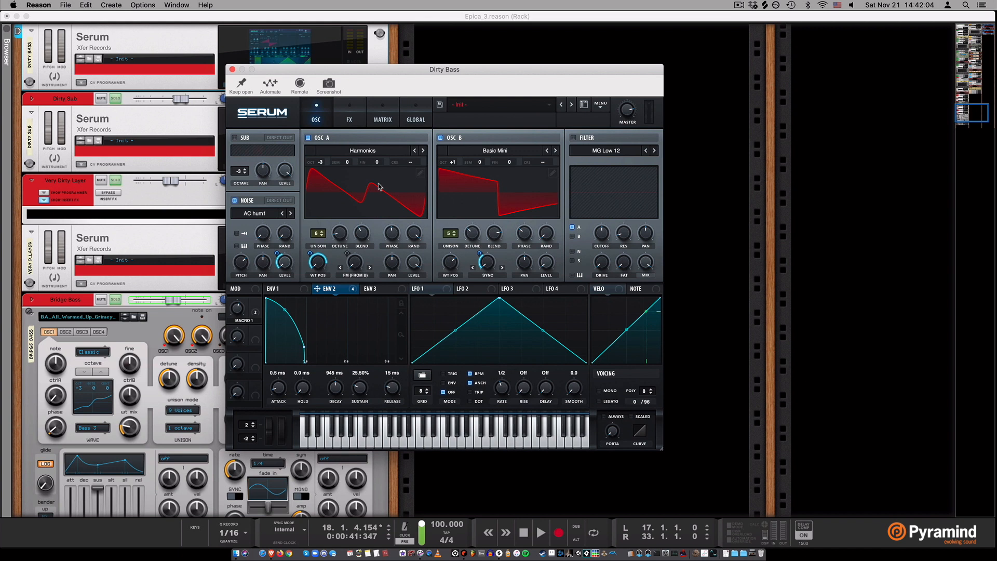
- Try the Monster 6 [SL] spectral wavetable in oscillator A of Dirty Bass's Serum
left_click(373, 151)
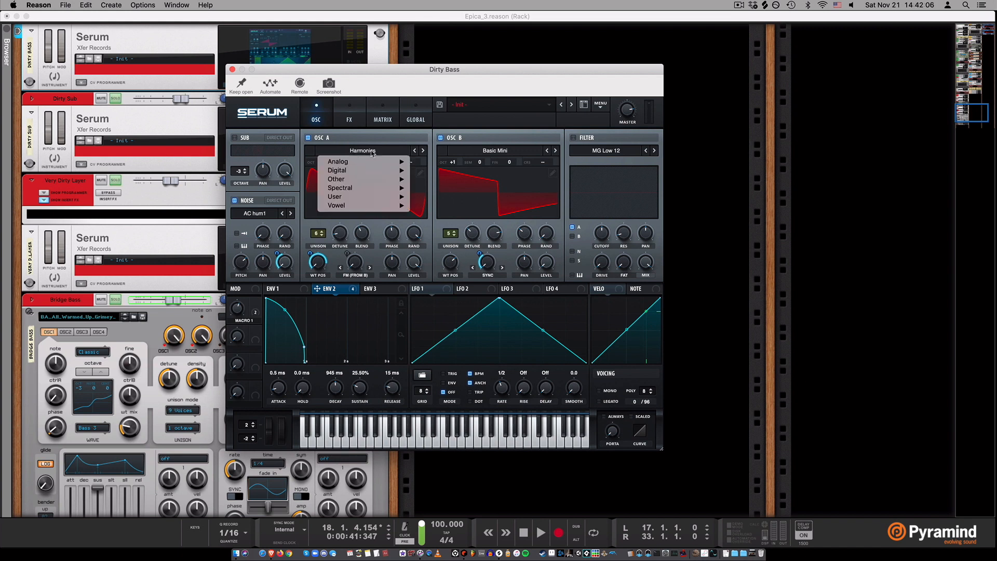
mouse_move(370, 189)
left_click(469, 294)
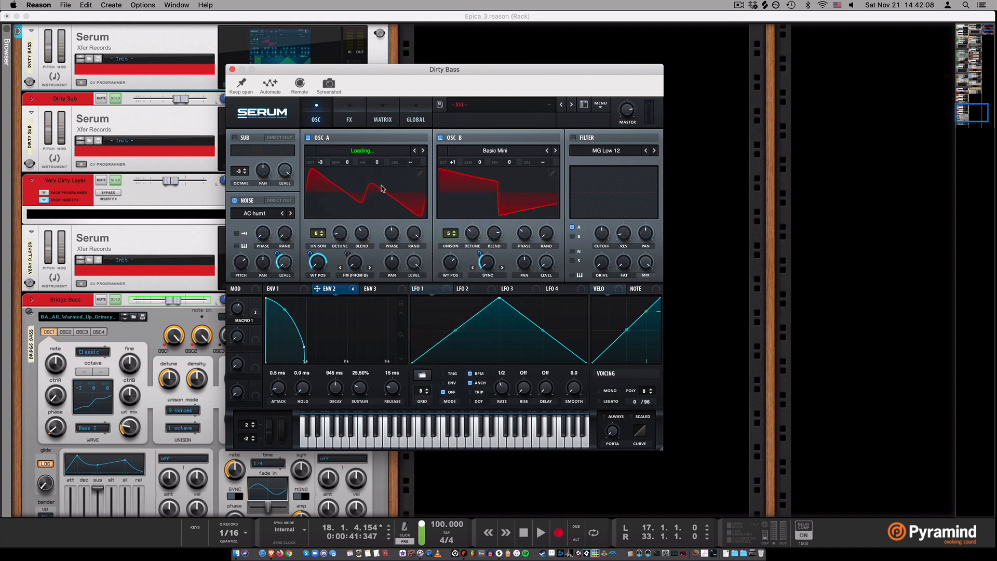
key("super+z")
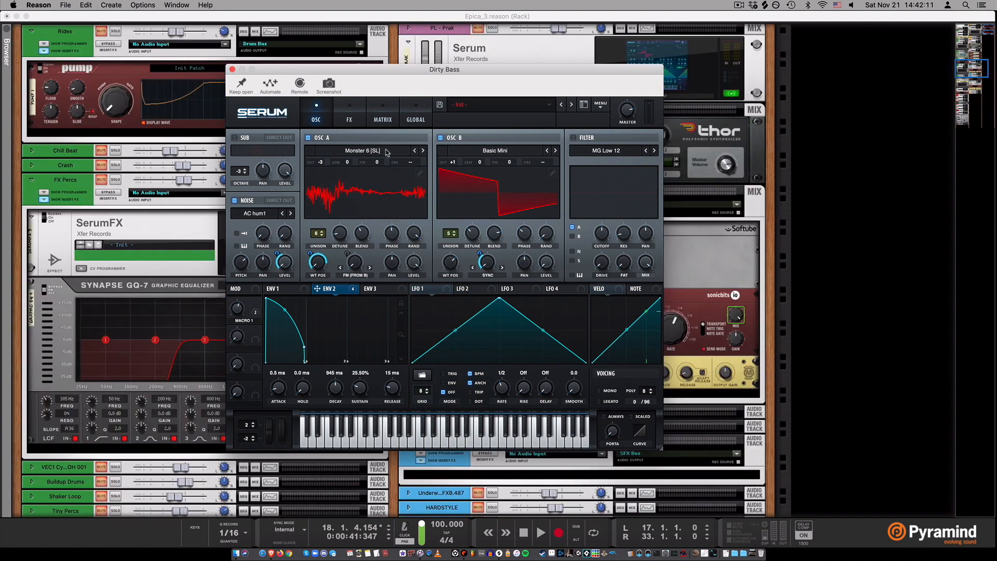
left_click(386, 152)
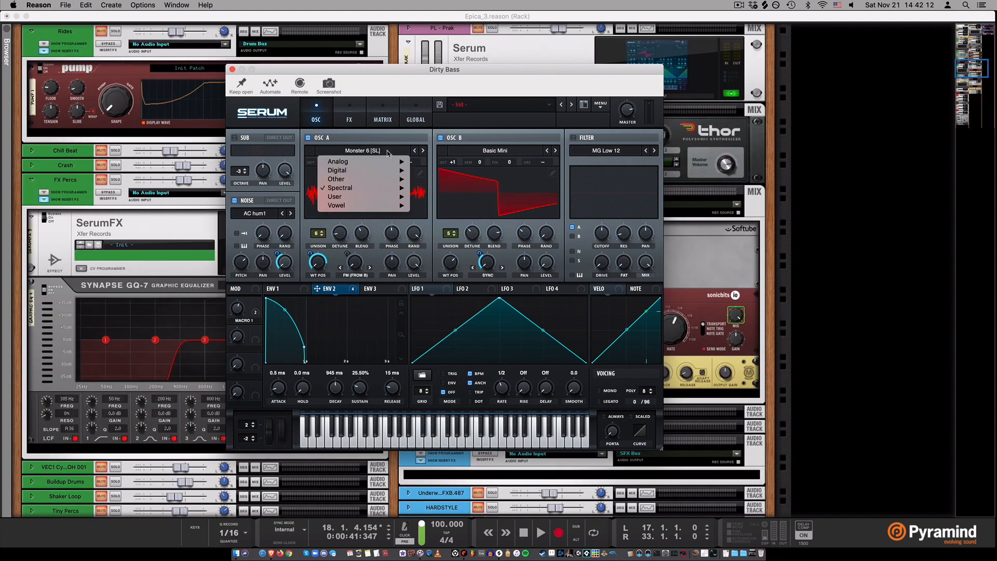
mouse_move(364, 190)
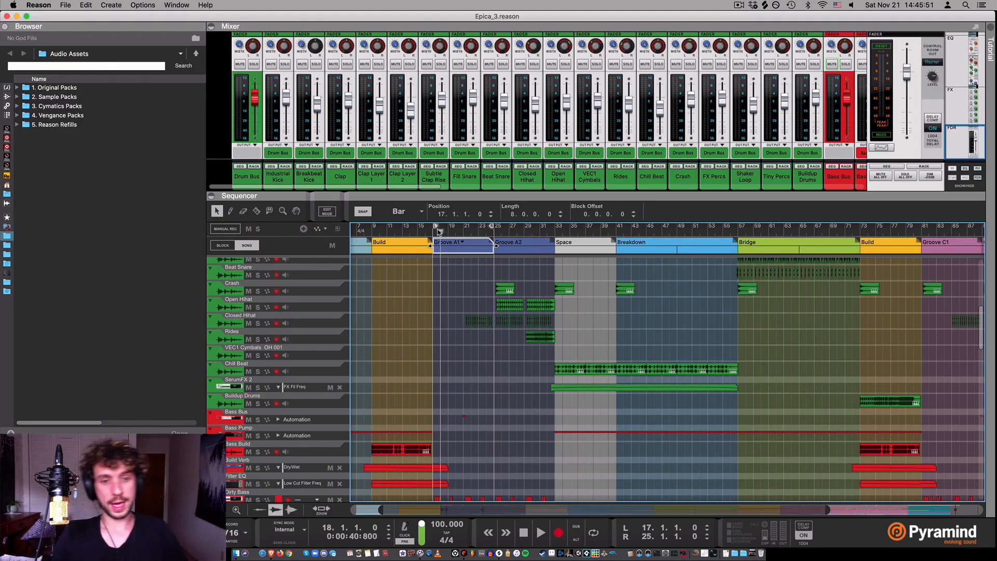
- Zoom in on the bass tracks of Groove A1 and A2, select Dirty Bass, and open its Serum device
scroll(456, 300, "down", 8)
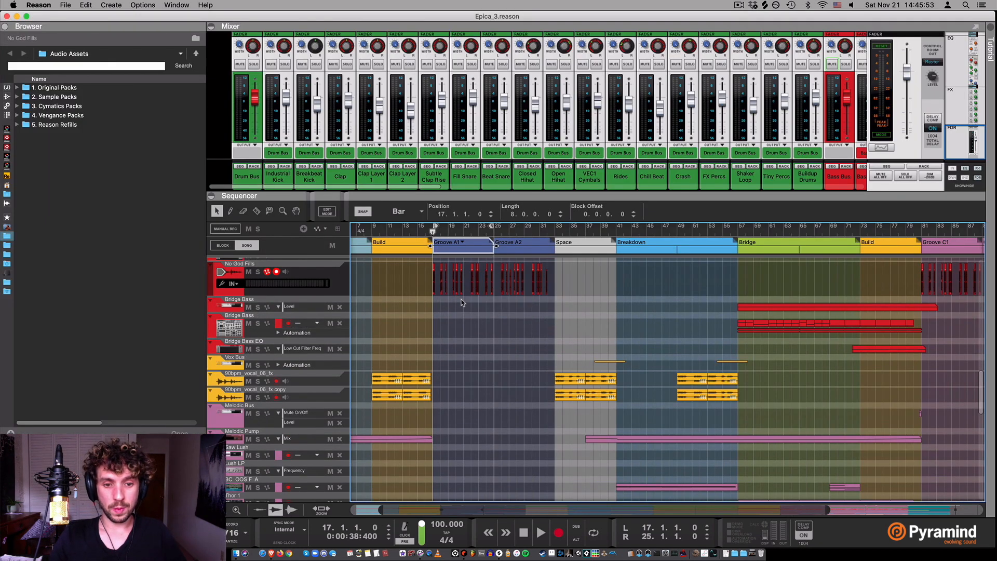
left_click_drag(827, 510, 556, 510)
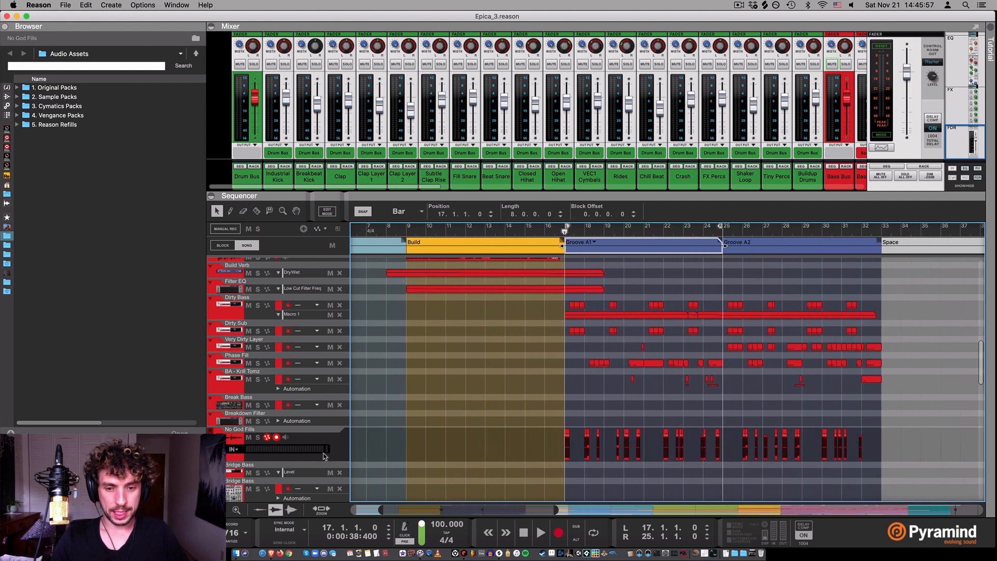
left_click(321, 457)
left_click(306, 299)
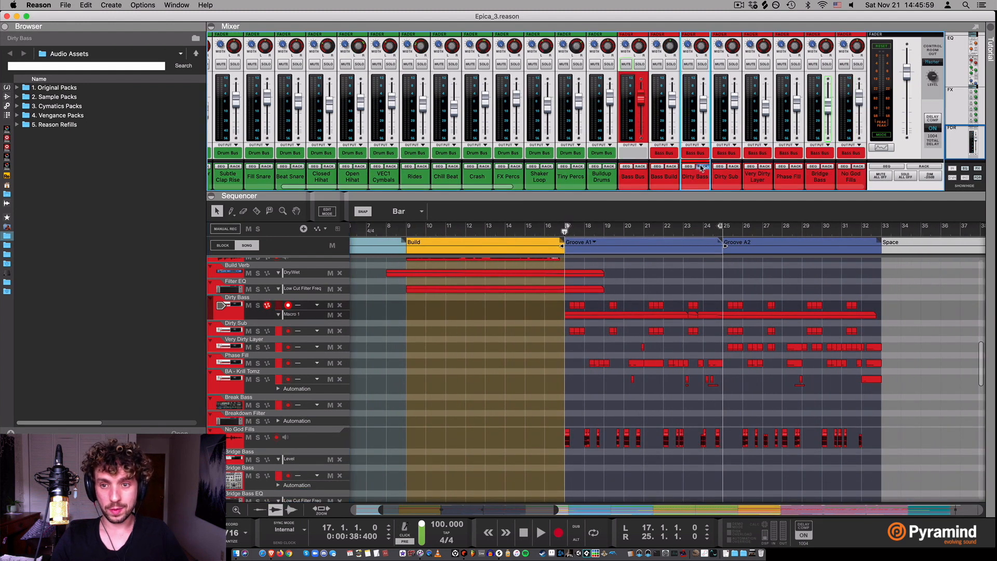
left_click(701, 167)
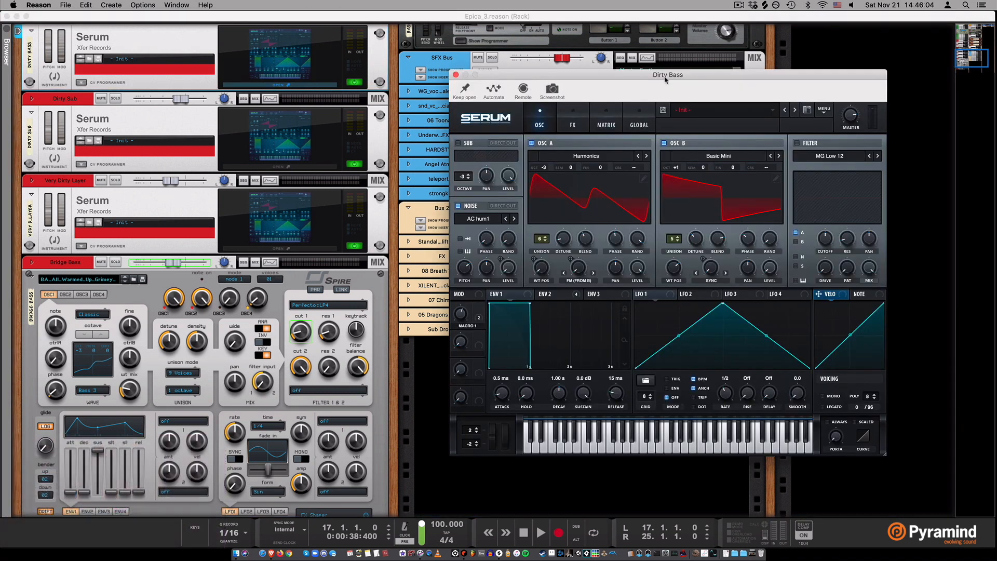
- Play a note in Dirty Bass's Serum, compare its FX chain with the Compressor off and on, and close the plugin window
left_click_drag(665, 79, 571, 72)
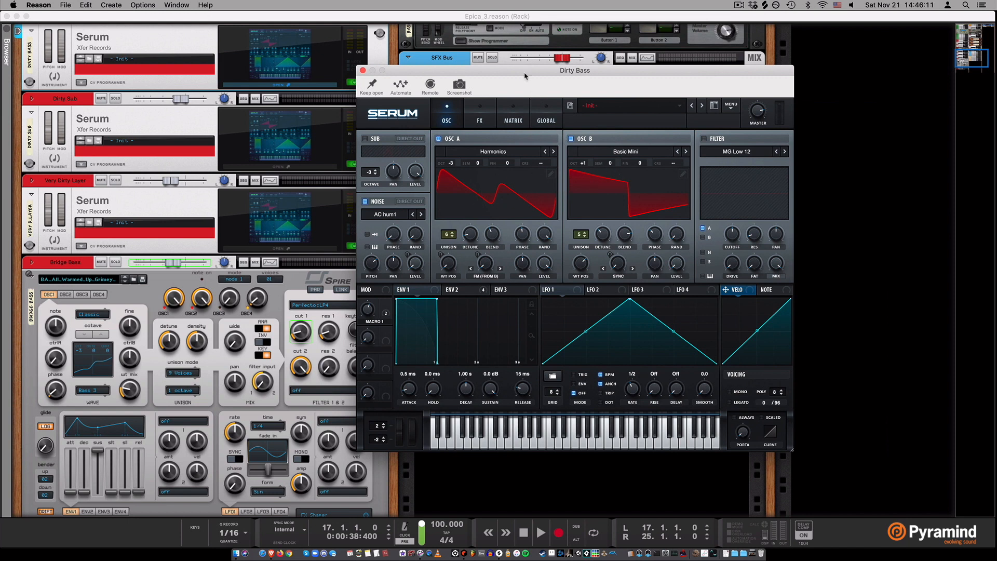
left_click_drag(524, 76, 629, 58)
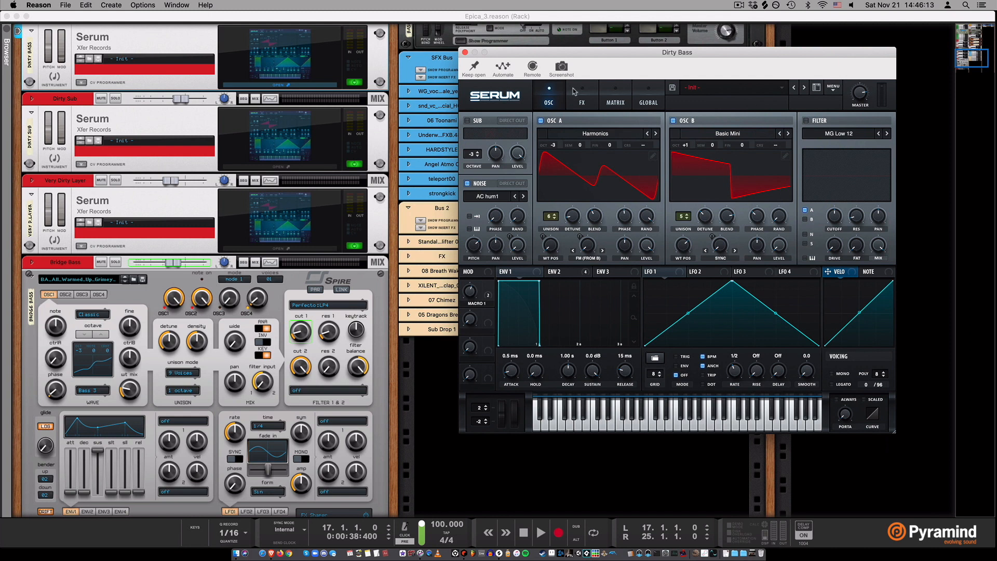
left_click(649, 423)
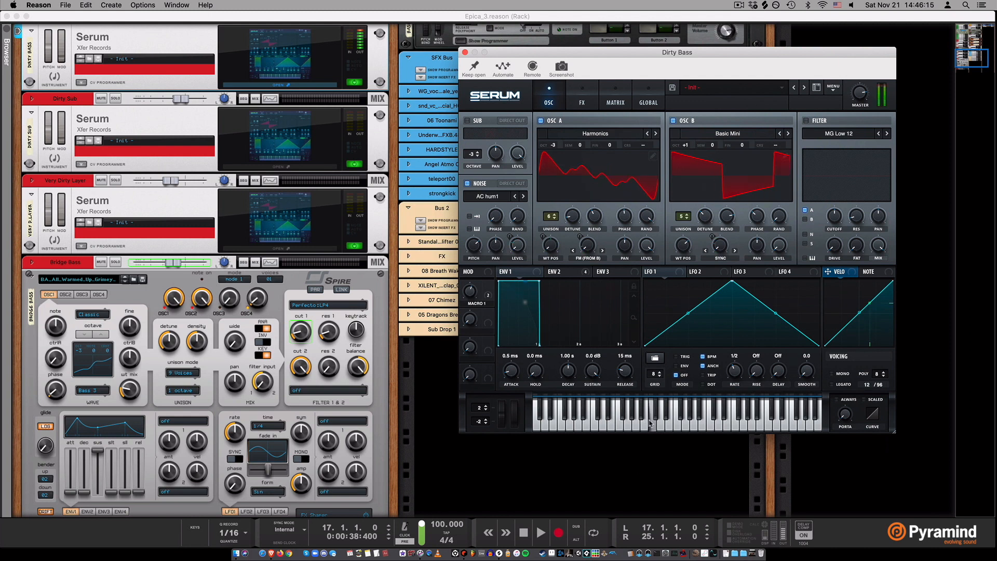
left_click(582, 104)
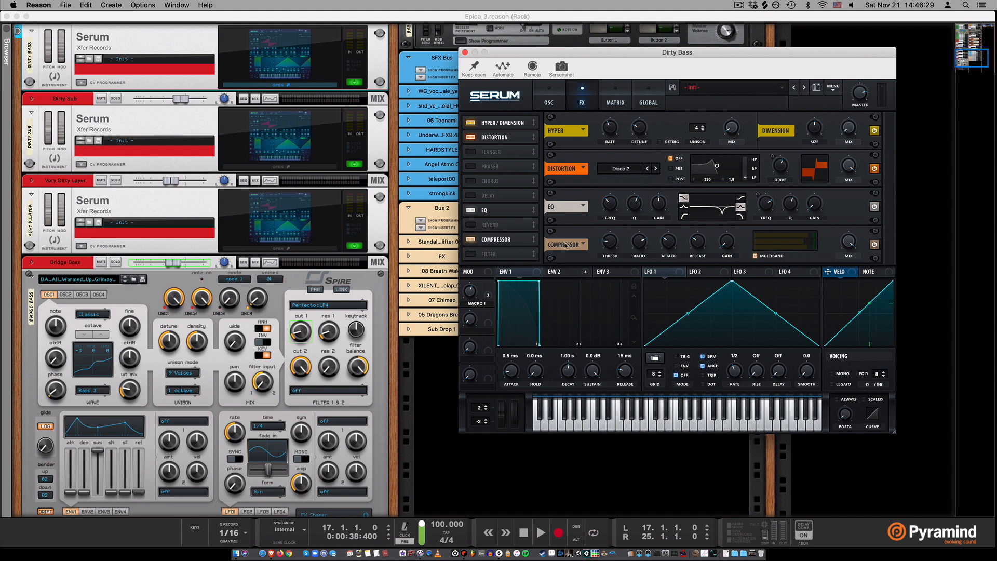
left_click(470, 240)
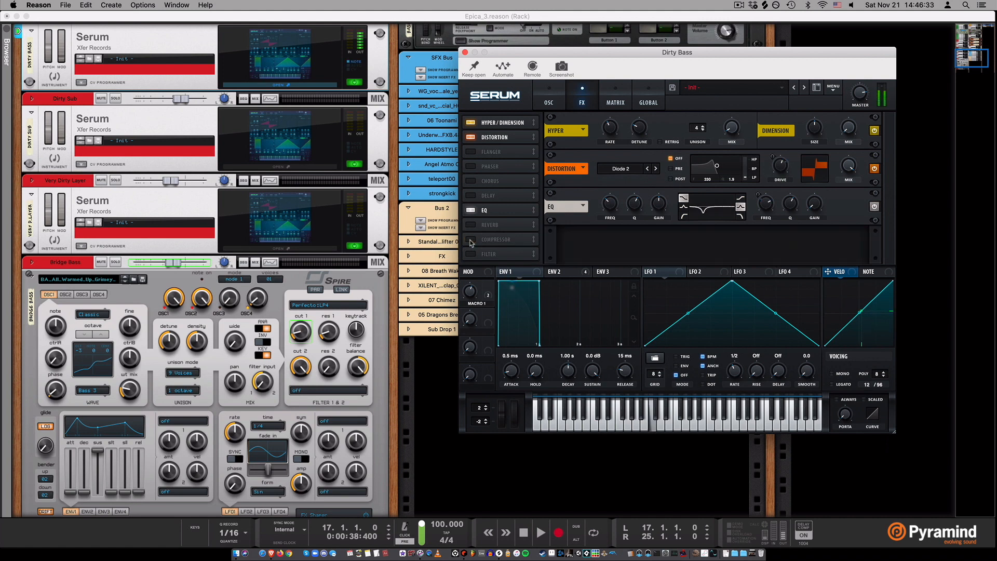
left_click(471, 240)
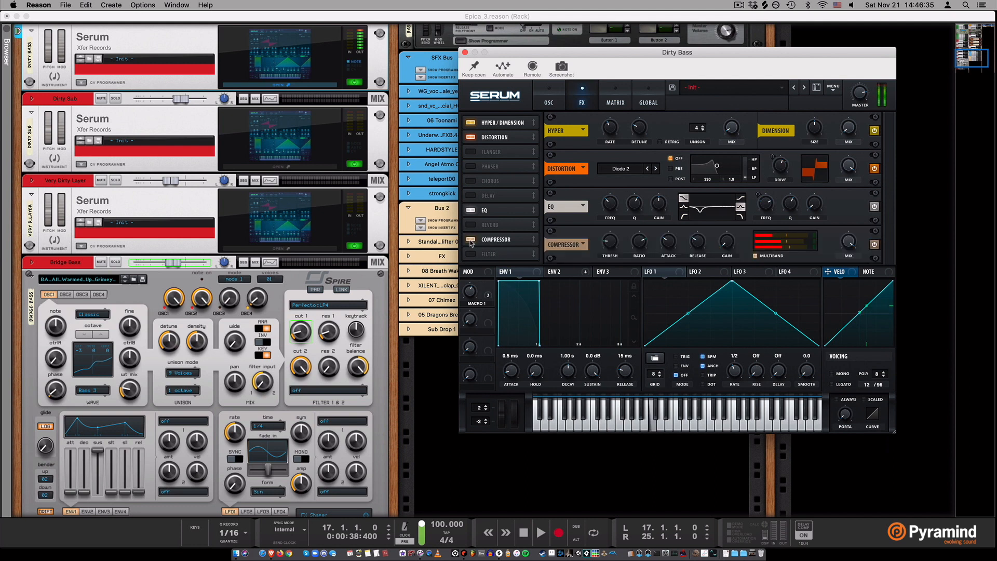
left_click(464, 52)
- Back in the sequencer, solo the Dirty Bass channel and play its opening phrase from bar 17
key("super+grave")
left_click(568, 242)
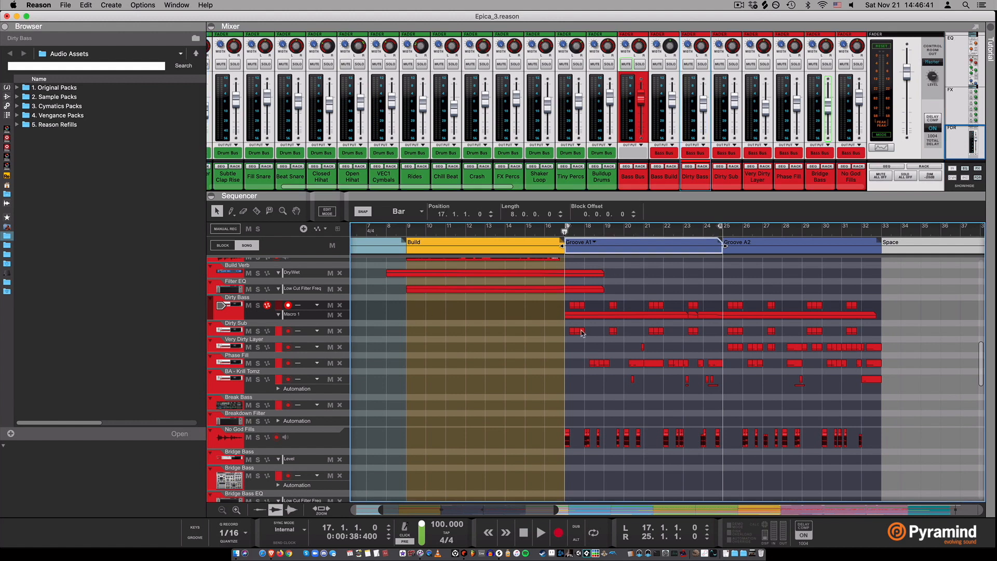
left_click(243, 316)
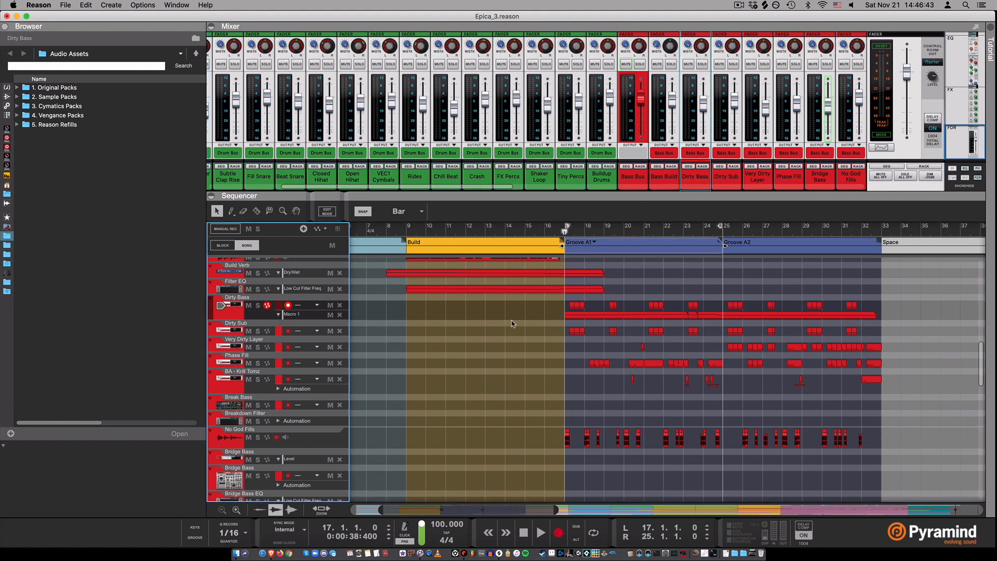
left_click(701, 65)
key("space")
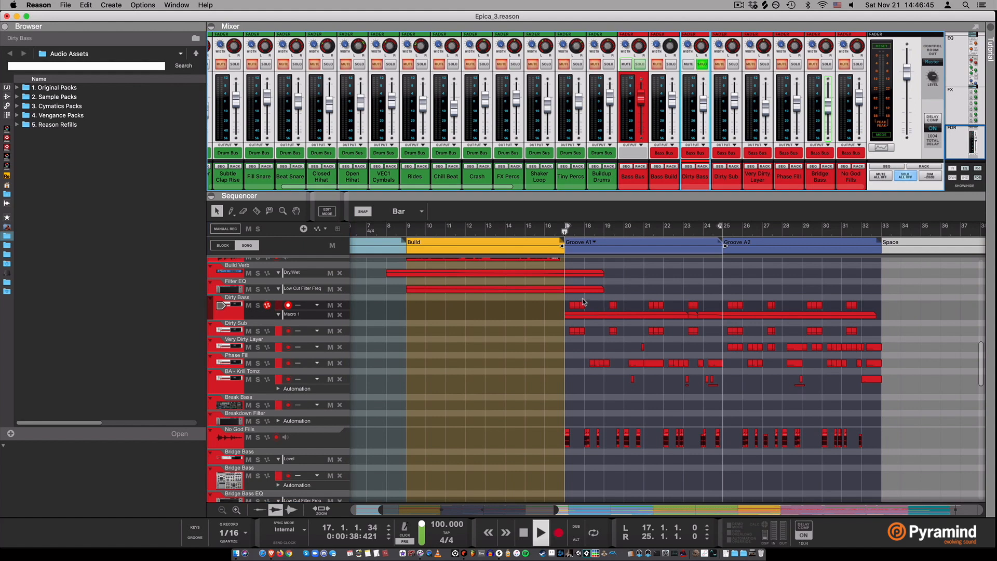
key("space")
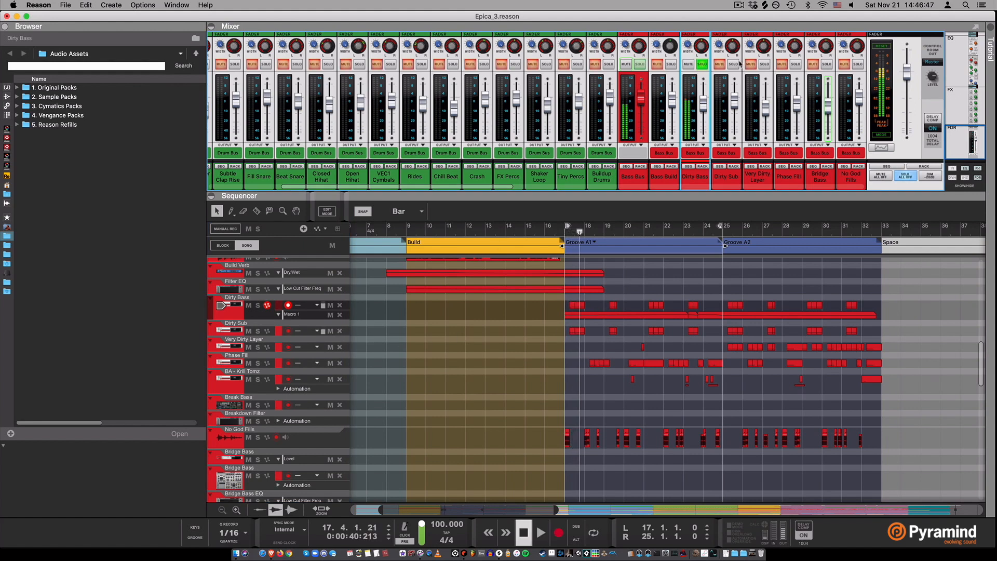
- Solo Dirty Sub instead of Dirty Bass, play the start of Groove A1, and clear the solo
left_click(732, 64)
left_click(702, 64)
left_click(593, 243)
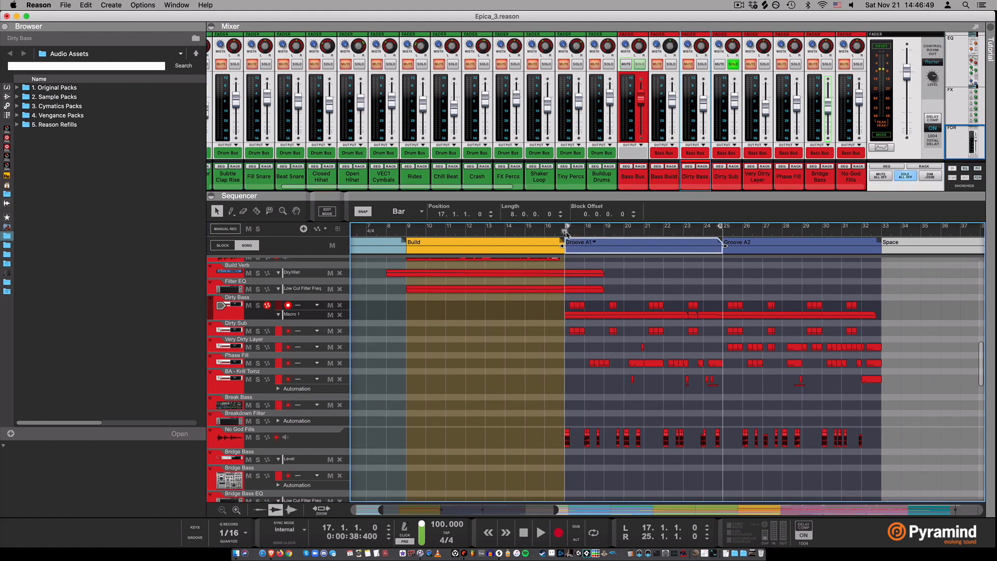
key("space")
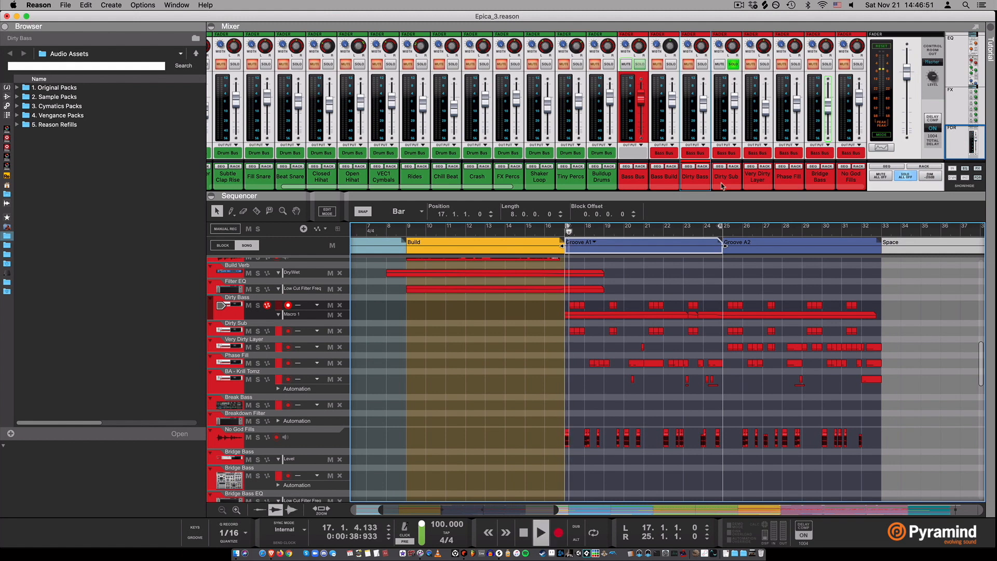
key("space")
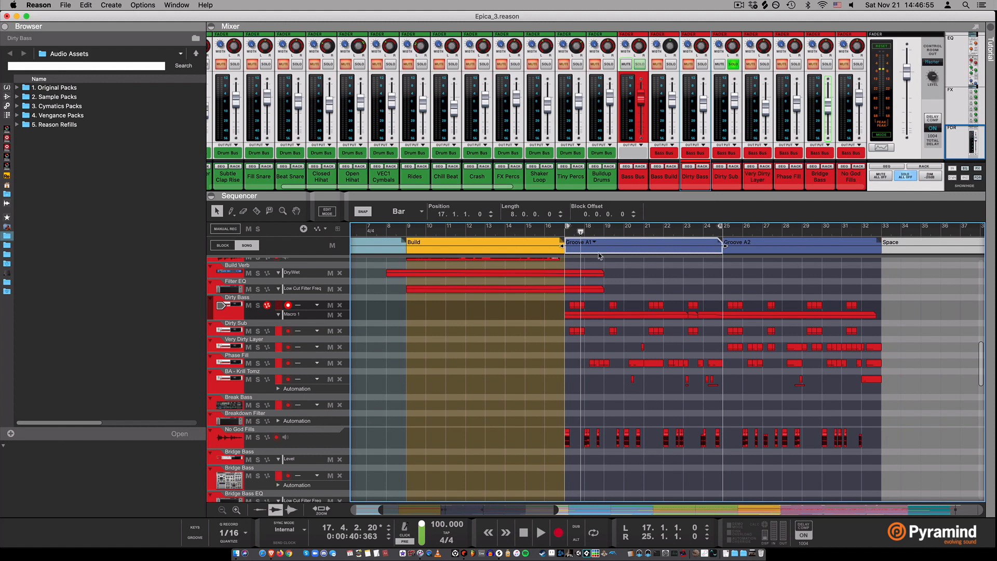
key("space")
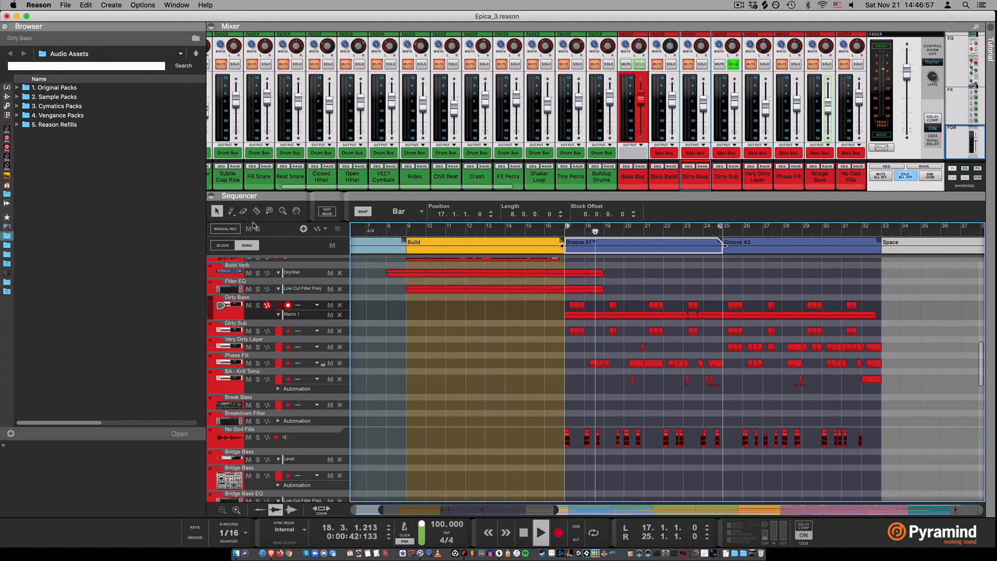
key("space")
left_click(733, 65)
left_click(589, 240)
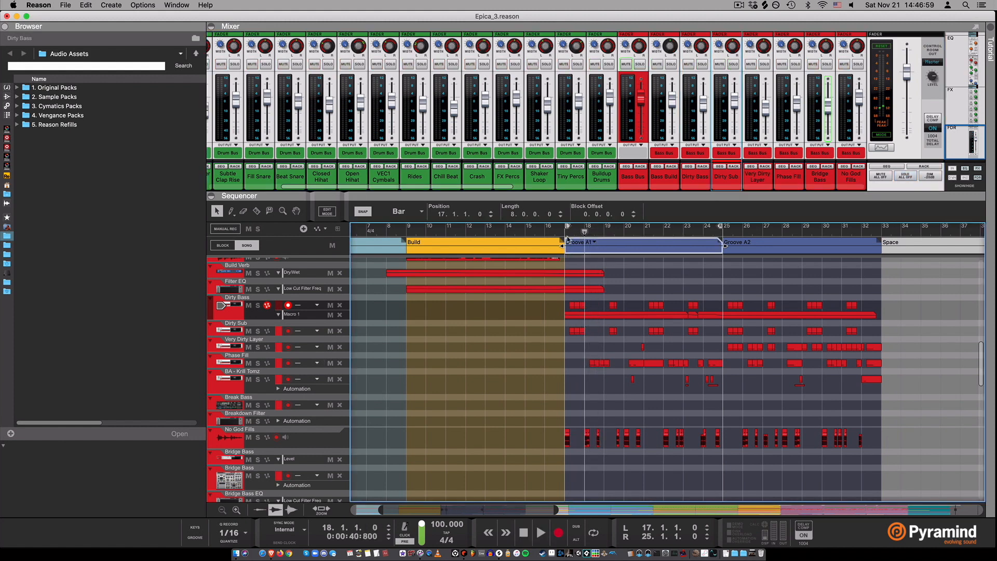
- Solo the No God Fills track and play its opening clips from bar 17
left_click(258, 437)
key("space")
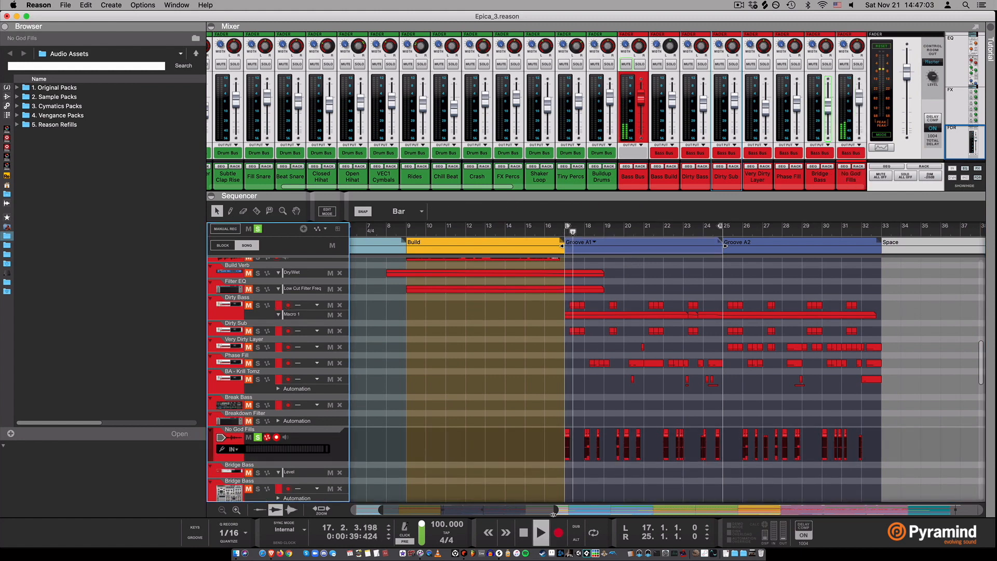
left_click_drag(554, 512, 439, 509)
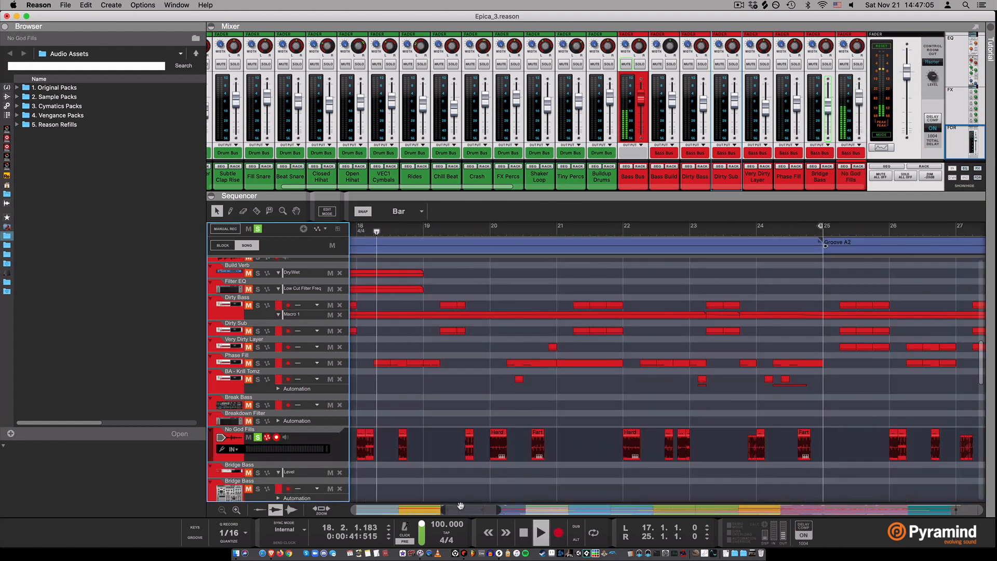
key("space")
- Try extending the first No God Fills clip to span bars 16 to 18, and undo the resizing
left_click_drag(461, 507, 459, 513)
left_click(494, 445)
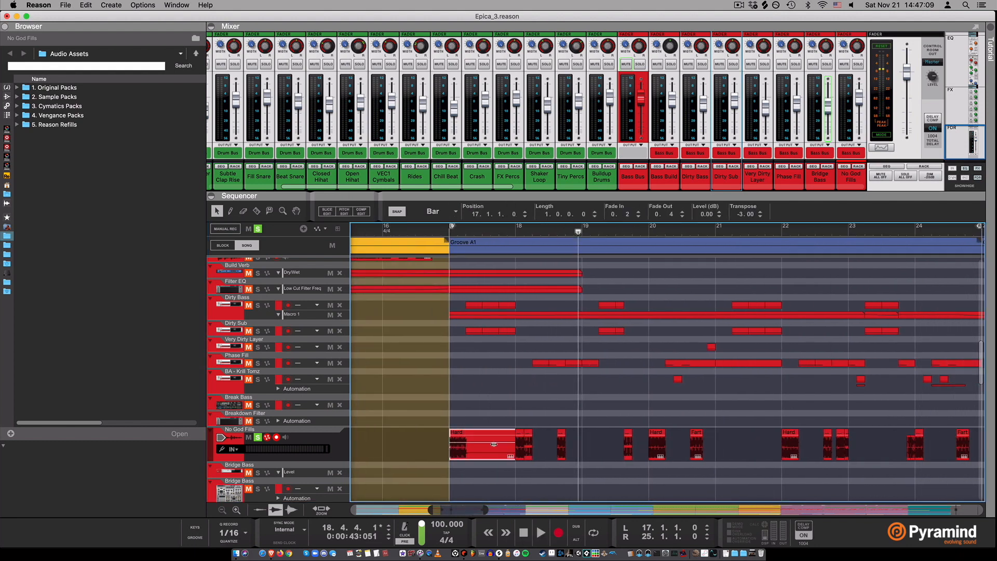
left_click_drag(450, 448, 387, 451)
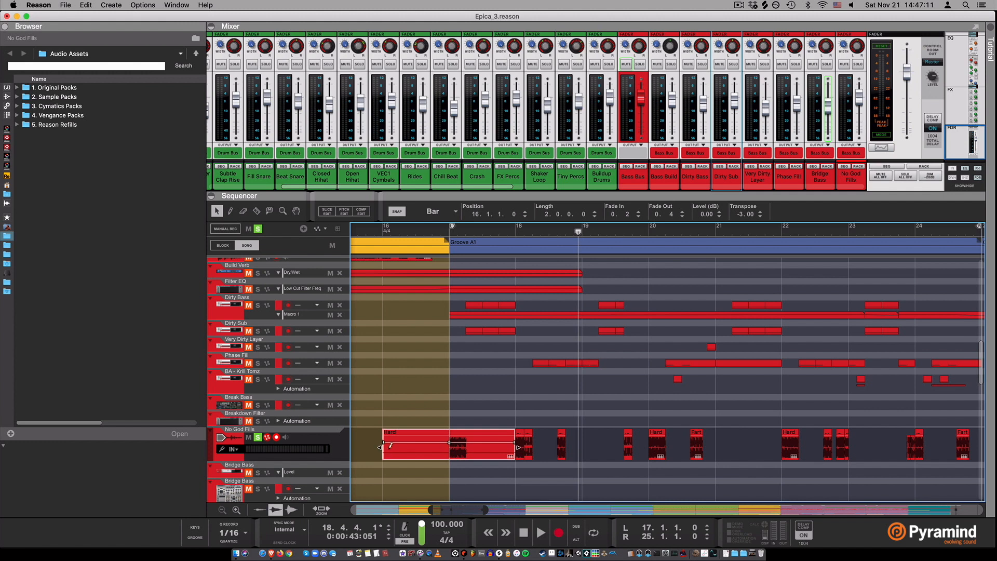
key("super+z")
key("super+z")
left_click(495, 434)
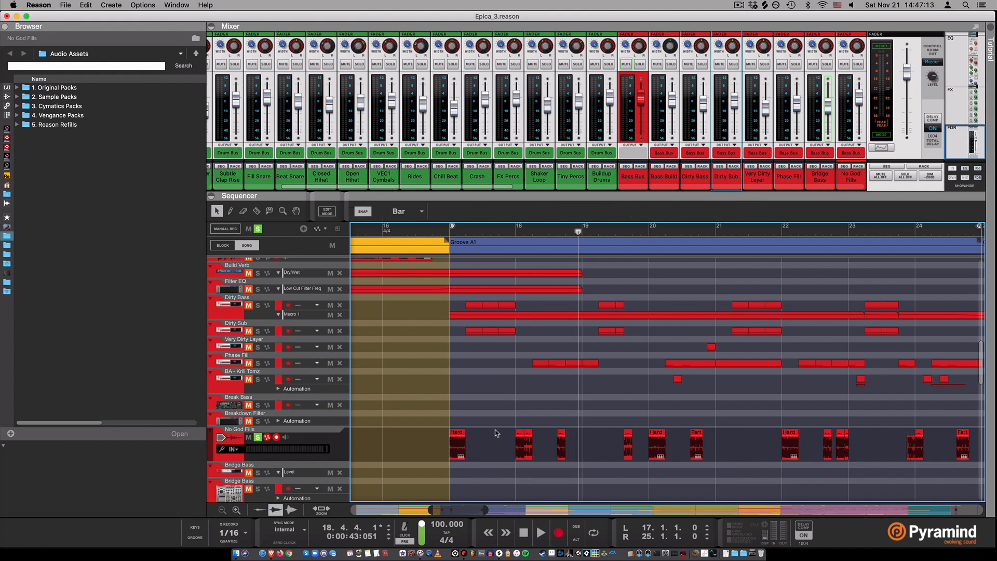
- Switch to Finder, preview C#_100.wav from the Sessions folder, and return to Reason
key("super+Tab")
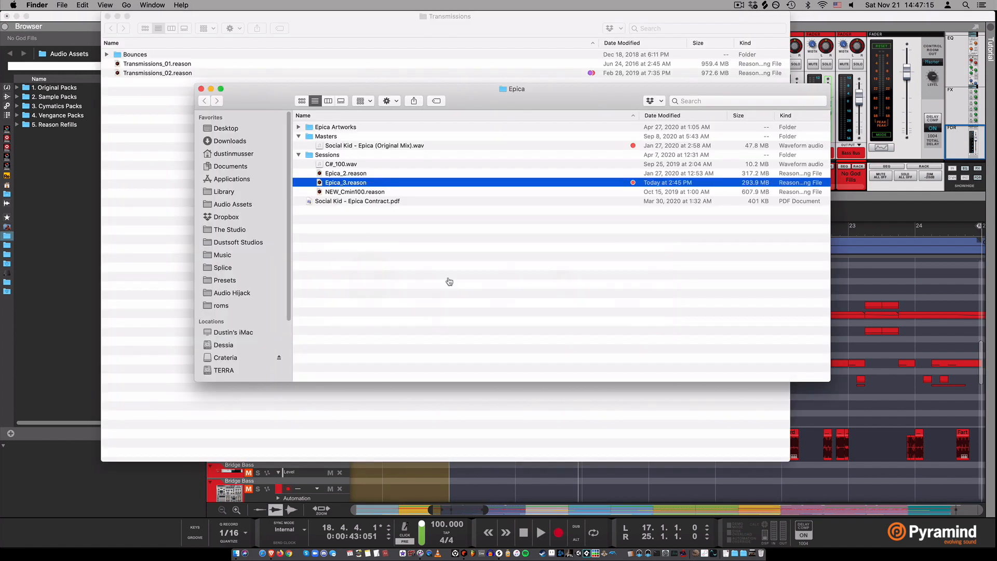
left_click(347, 164)
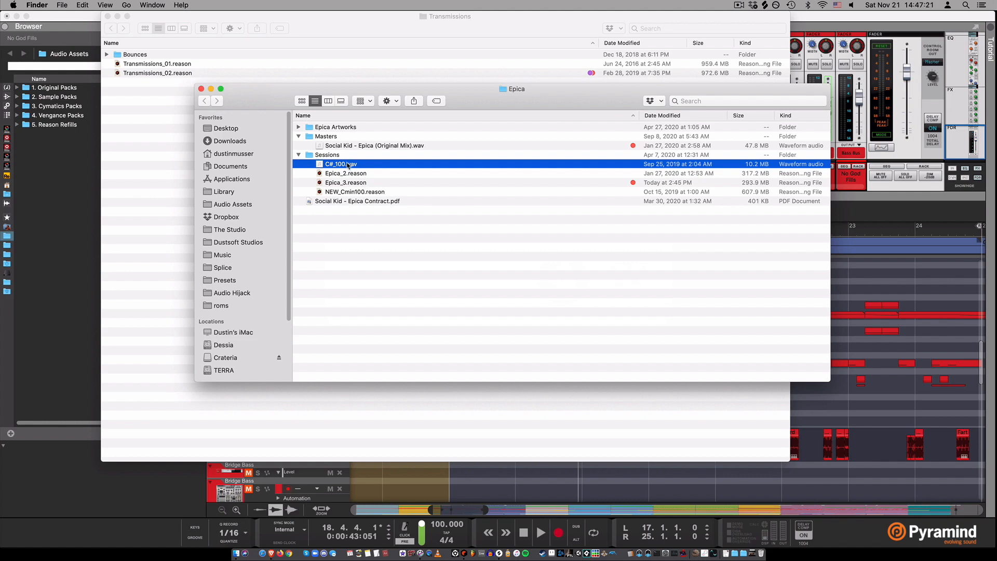
key("space")
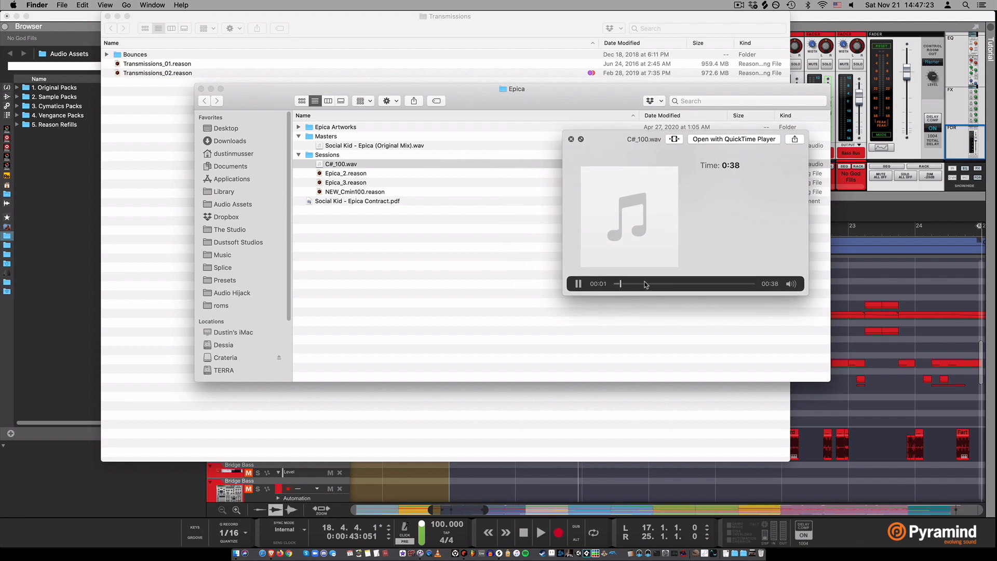
key("space")
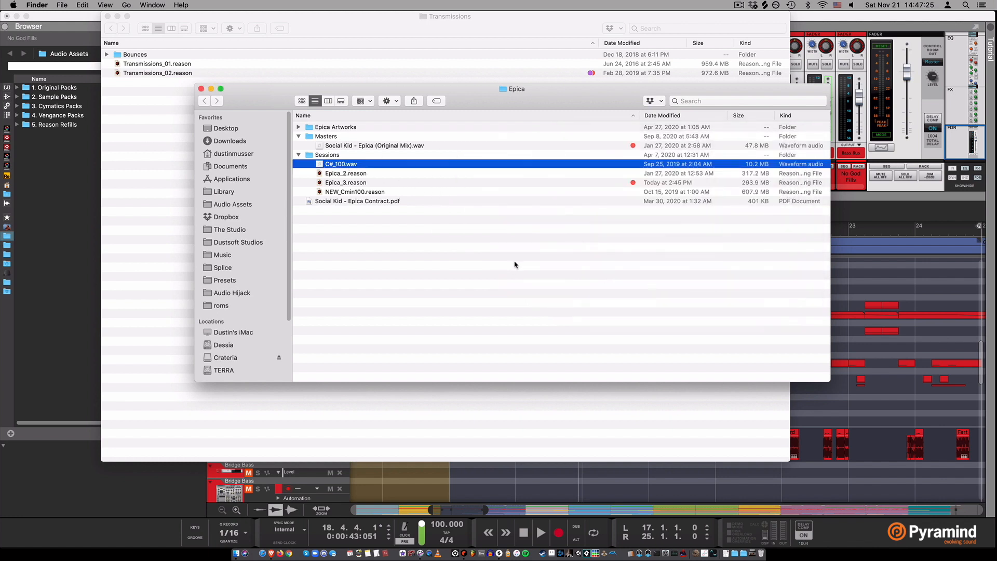
key("super+Tab")
- Move the playhead back to bar 17 and clear the solo on No God Fills
left_click(559, 230)
left_click(450, 230)
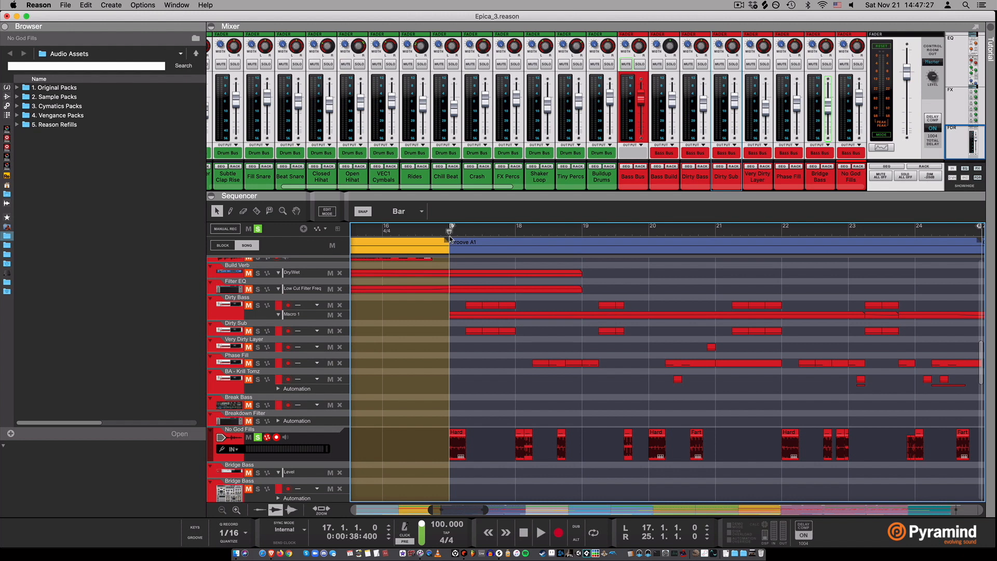
left_click_drag(484, 509, 528, 509)
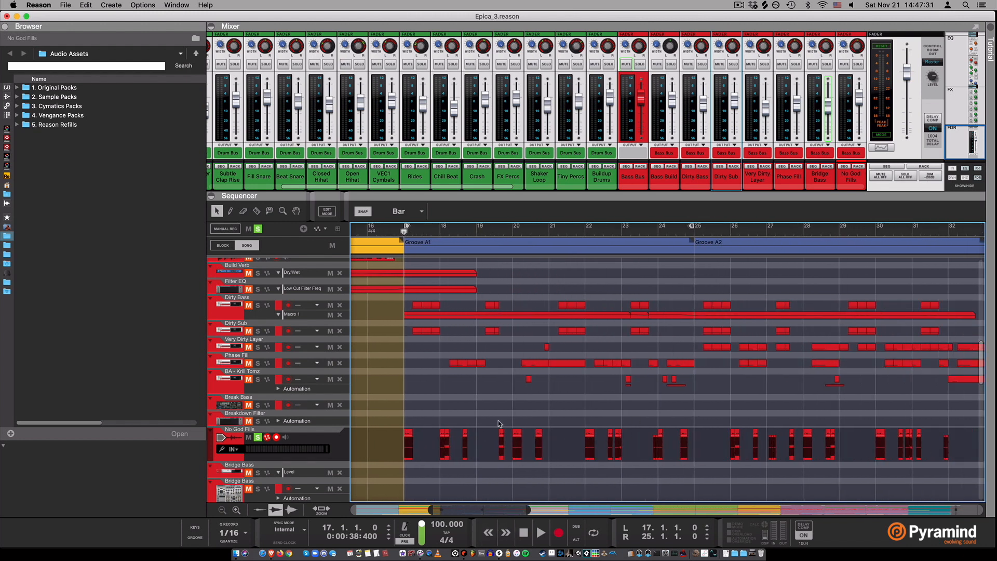
left_click(258, 438)
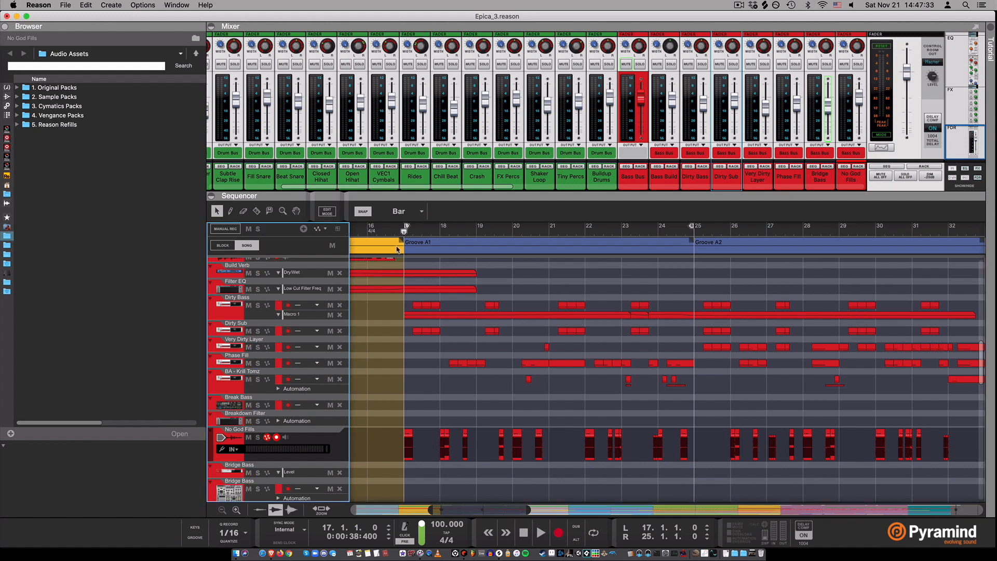
- Solo Dirty Bass and Dirty Sub together, play them from bar 17, and clear both solos
mouse_move(412, 234)
left_mouse_down()
mouse_move(549, 232)
mouse_move(407, 237)
left_mouse_up()
left_click(258, 305)
left_click(258, 332)
key("space")
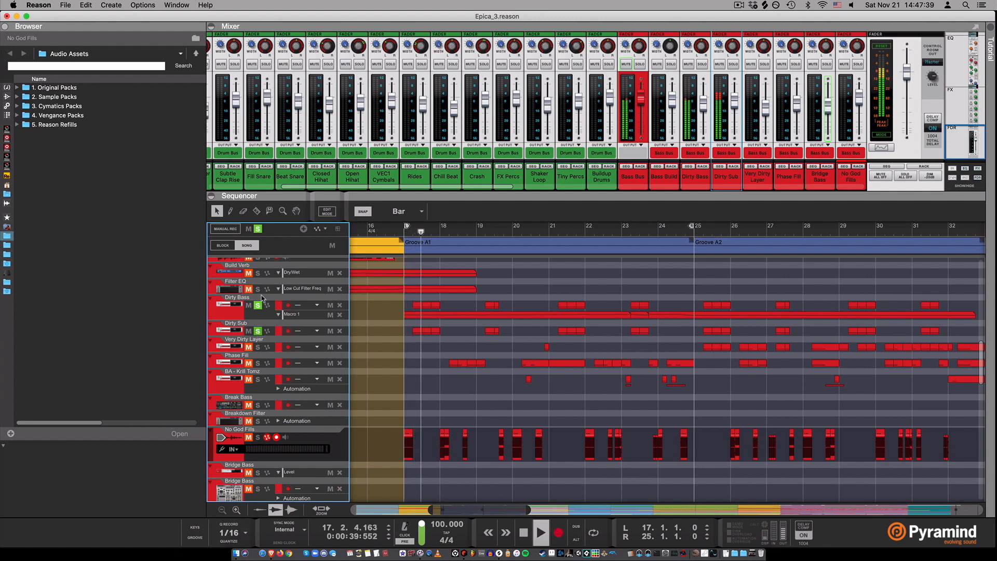
key("space")
left_click(258, 230)
- Play the start of Groove A1 from bar 17 with no track soloed
left_click(413, 235)
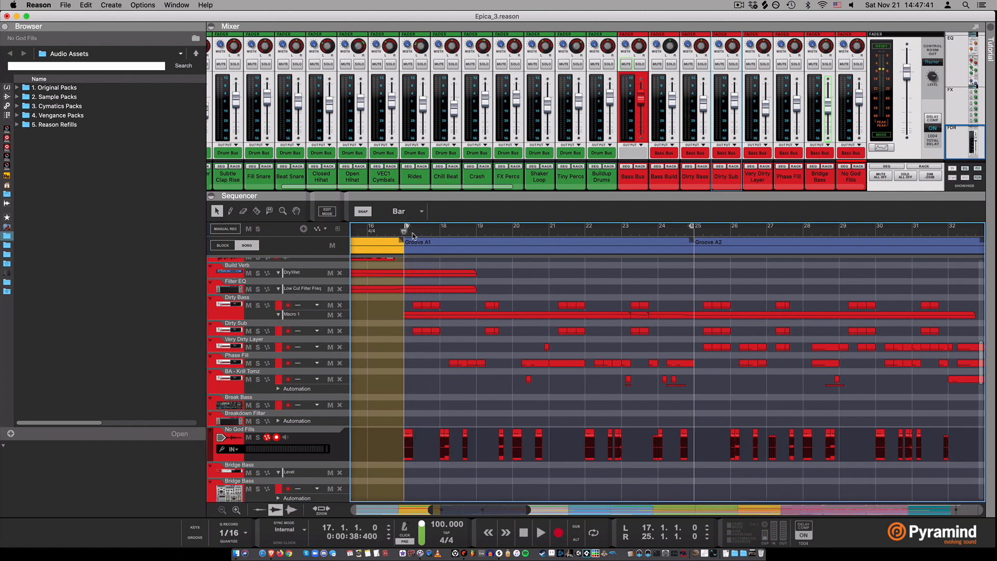
key("space")
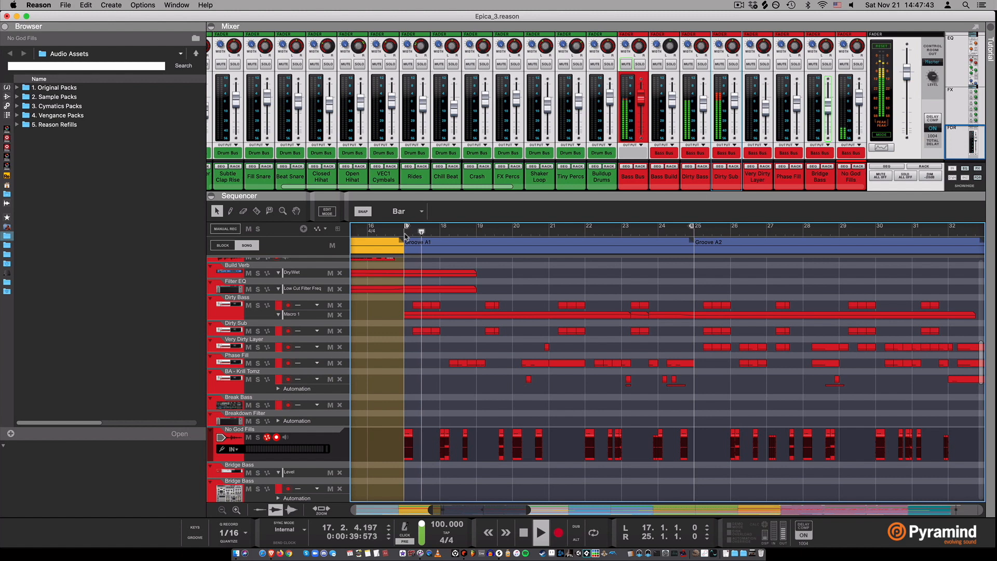
key("space")
- Solo Phase Fill and play its first phrase from bar 18
left_click(258, 362)
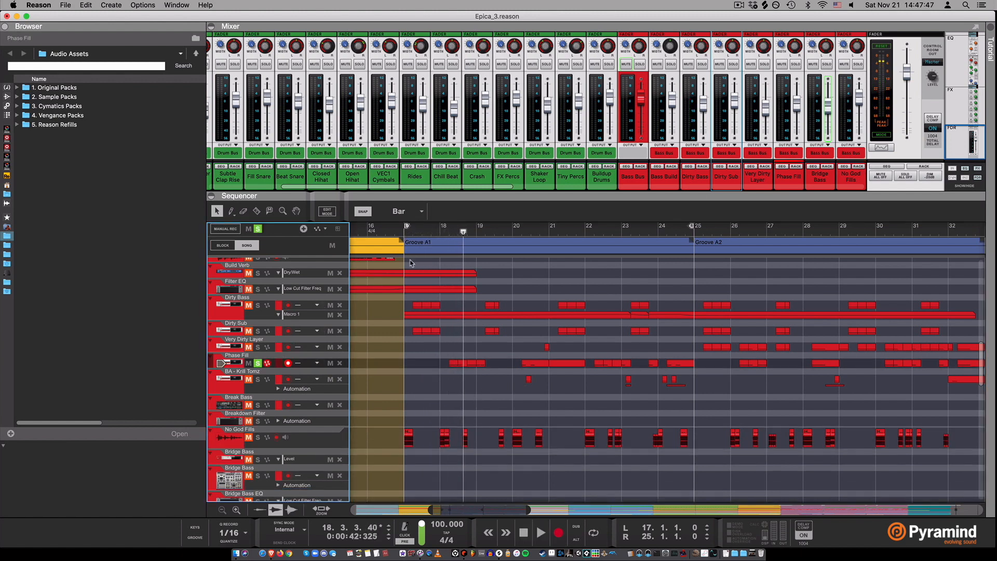
left_click(443, 232)
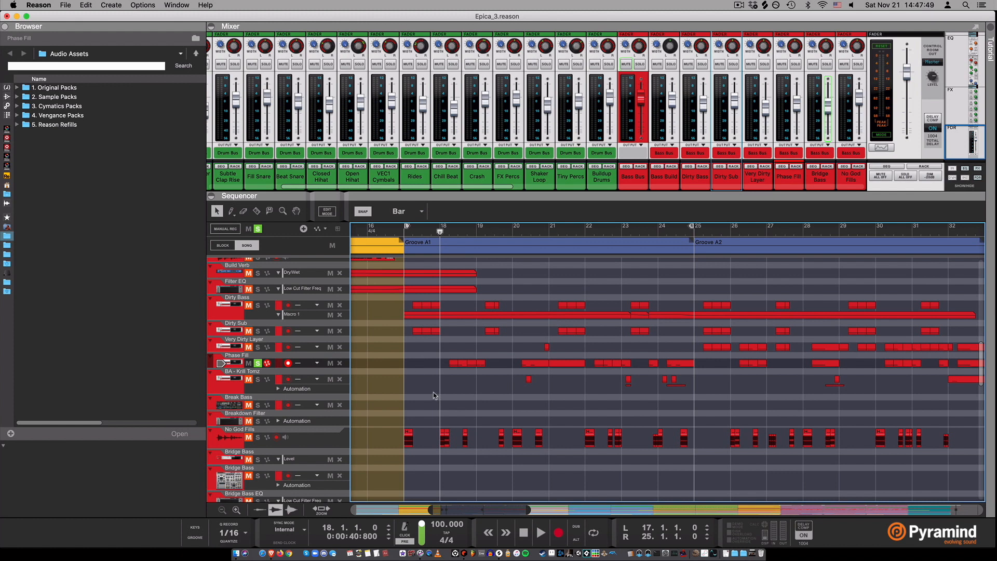
key("space")
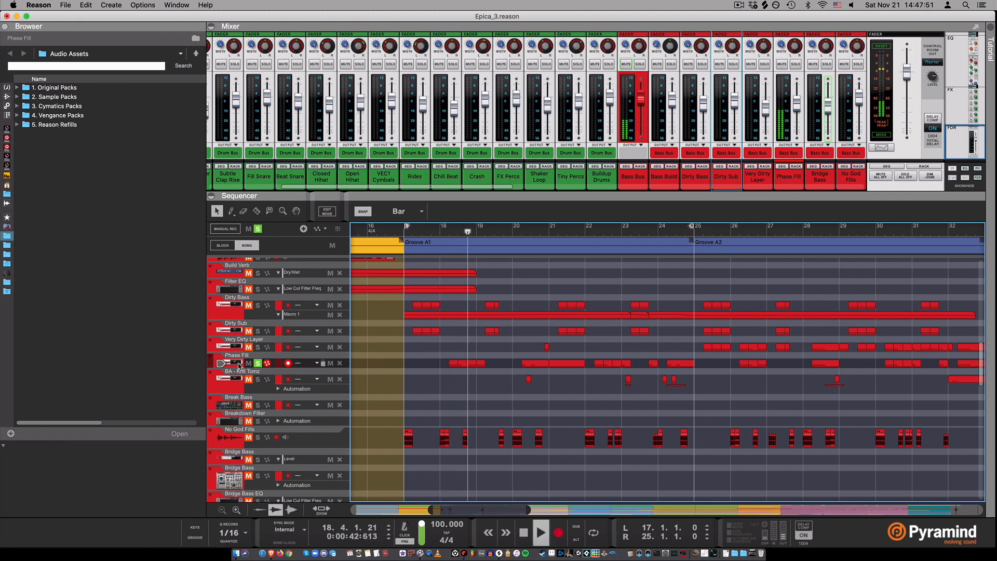
key("space")
- Go to the Phase Fill device in the rack, open its Serum plugin, and show Envelope 2
left_click(242, 305)
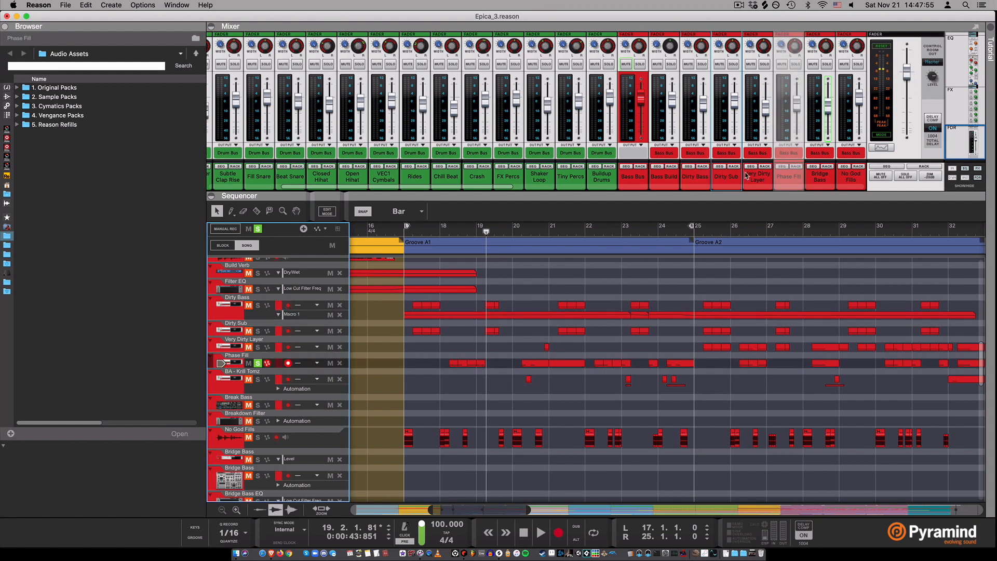
left_click(793, 167)
left_click(298, 86)
left_click(299, 86)
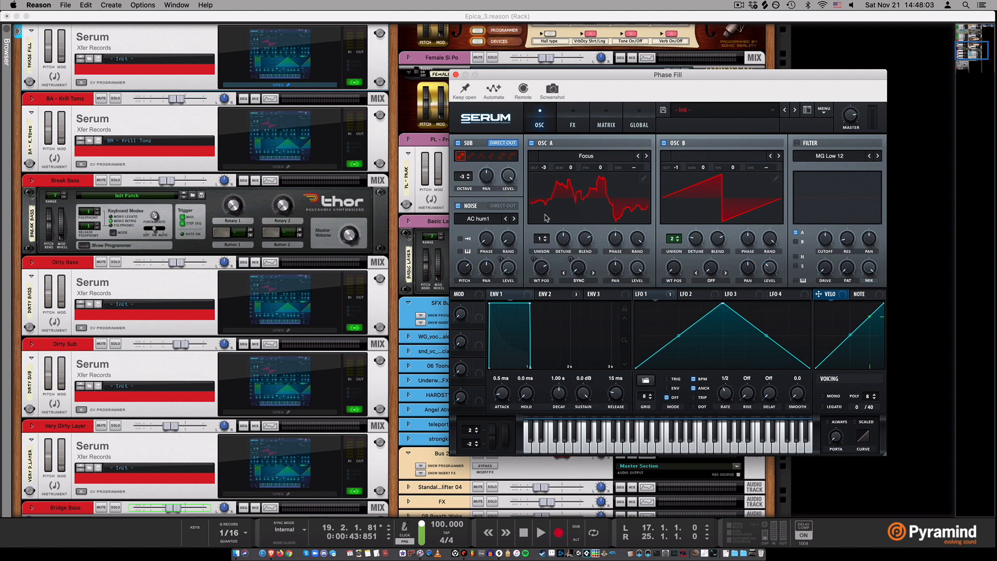
left_click(546, 295)
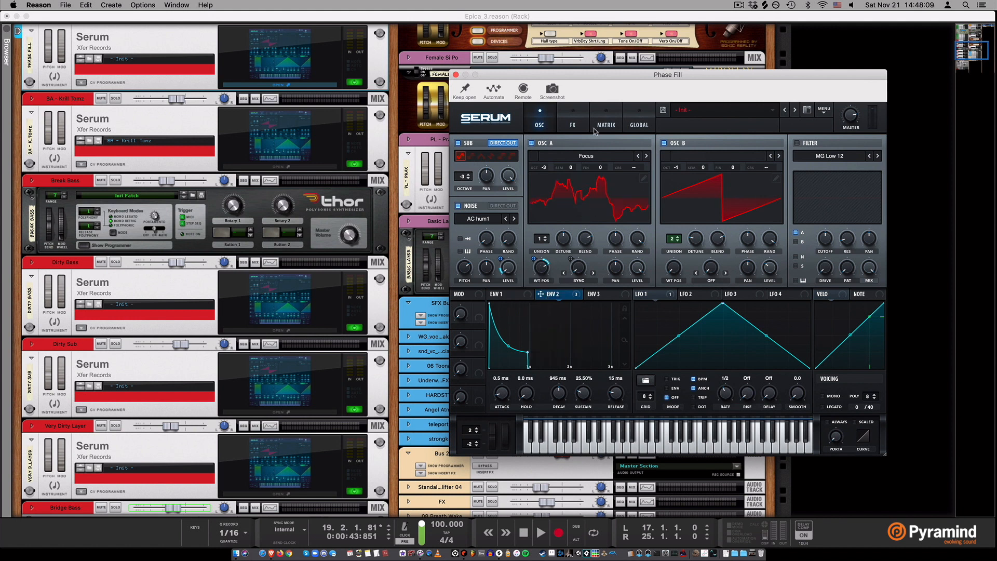
- Show the EQ in Serum's FX chain and play Phase Fill to watch its frequency sweep
left_click(578, 124)
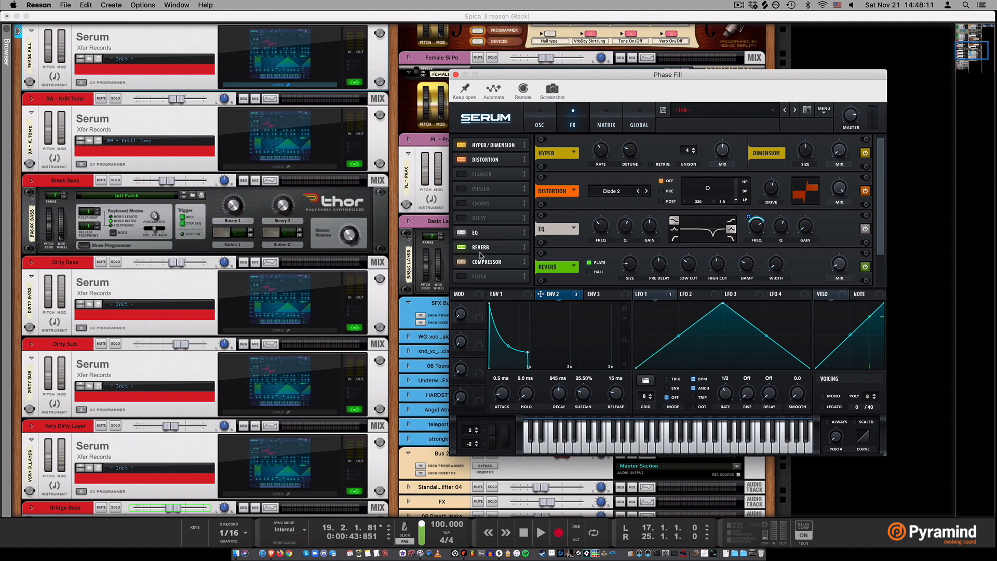
left_click(481, 229)
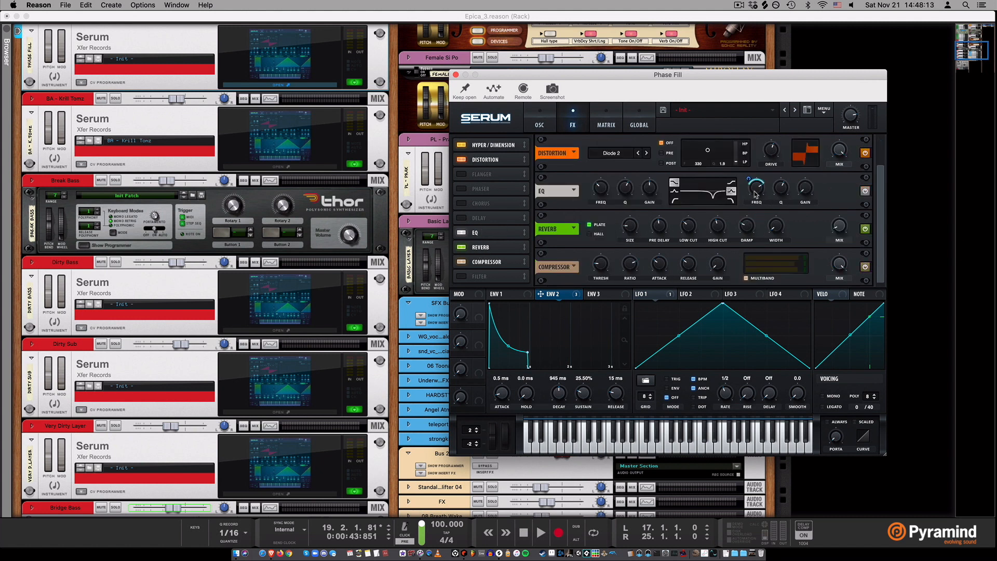
key("space")
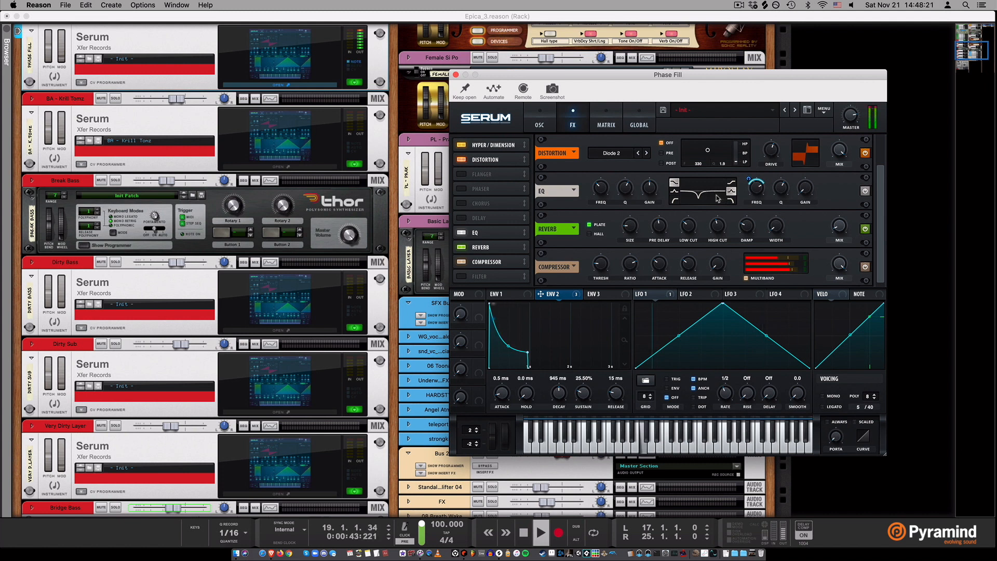
key("space")
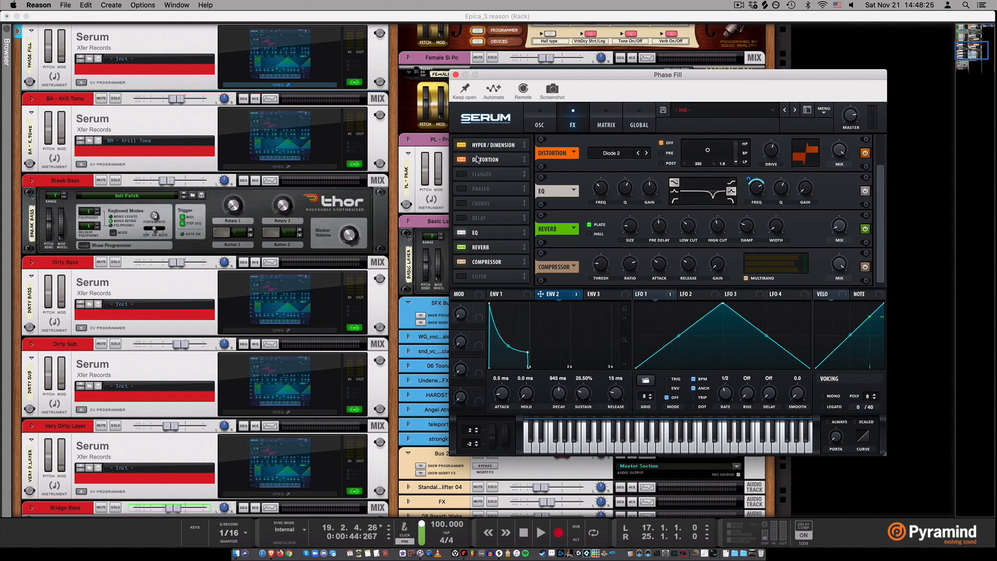
- Review Serum's Hyper/Dimension, Compressor and oscillator settings, and close the plugin to return to the sequencer
left_click(509, 146)
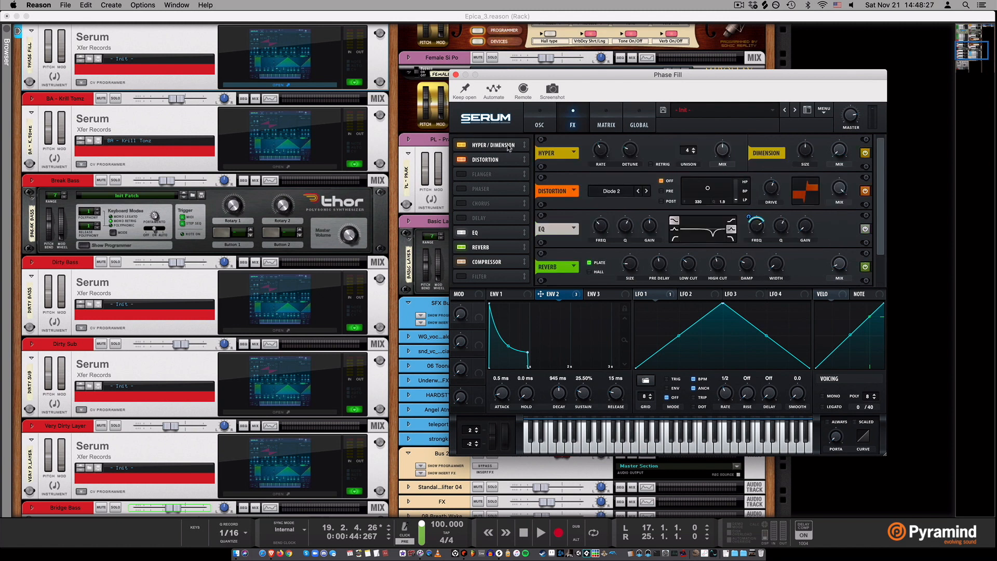
left_click(473, 265)
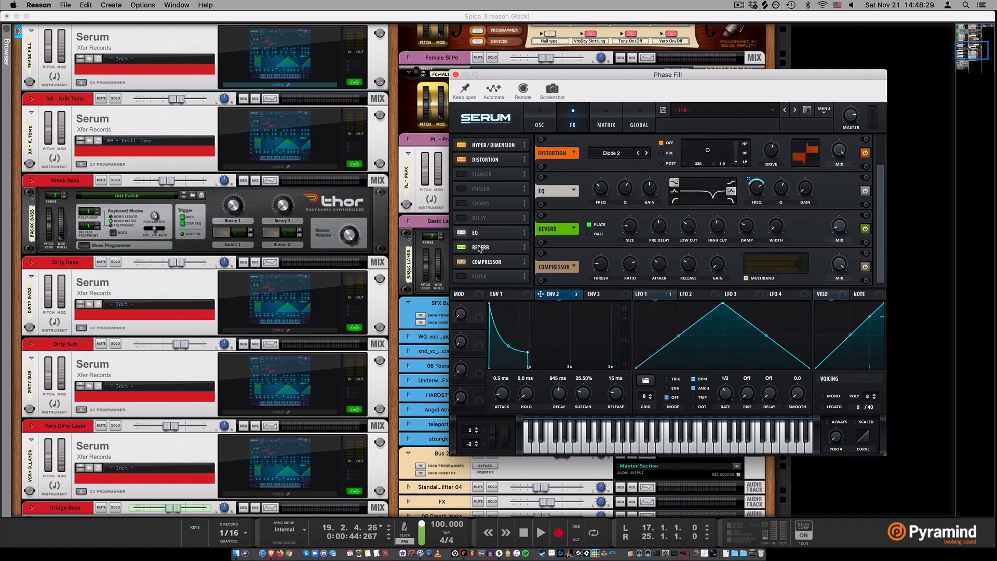
left_click(540, 124)
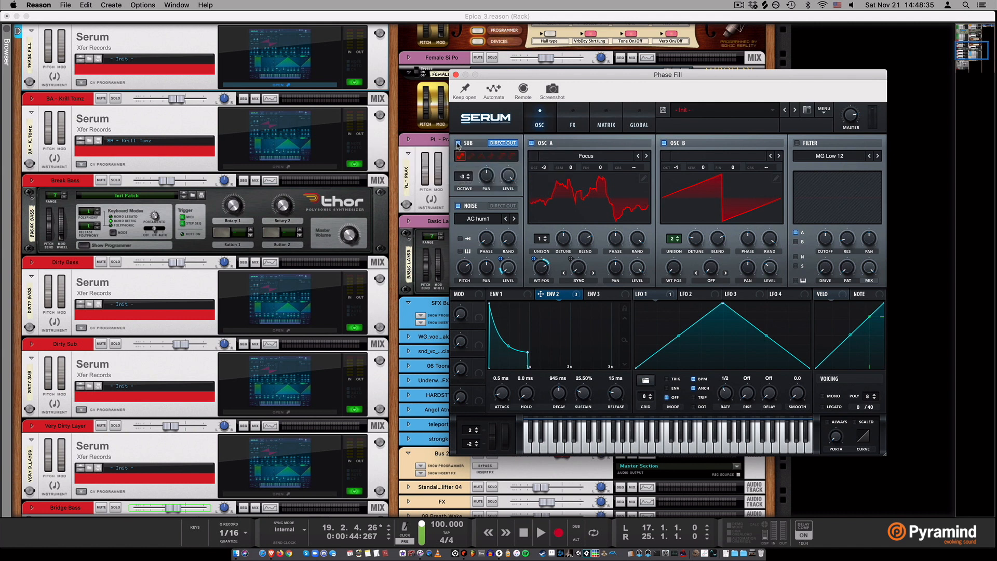
left_click(455, 75)
key("super+grave")
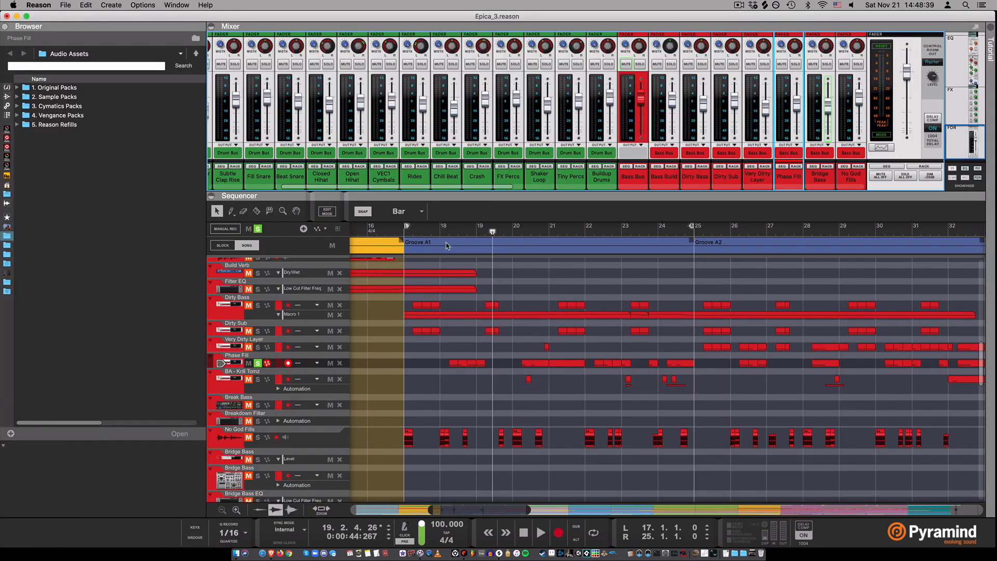
- Return the playhead to bar 17 and clear the Phase Fill solo
left_click_drag(451, 230, 410, 228)
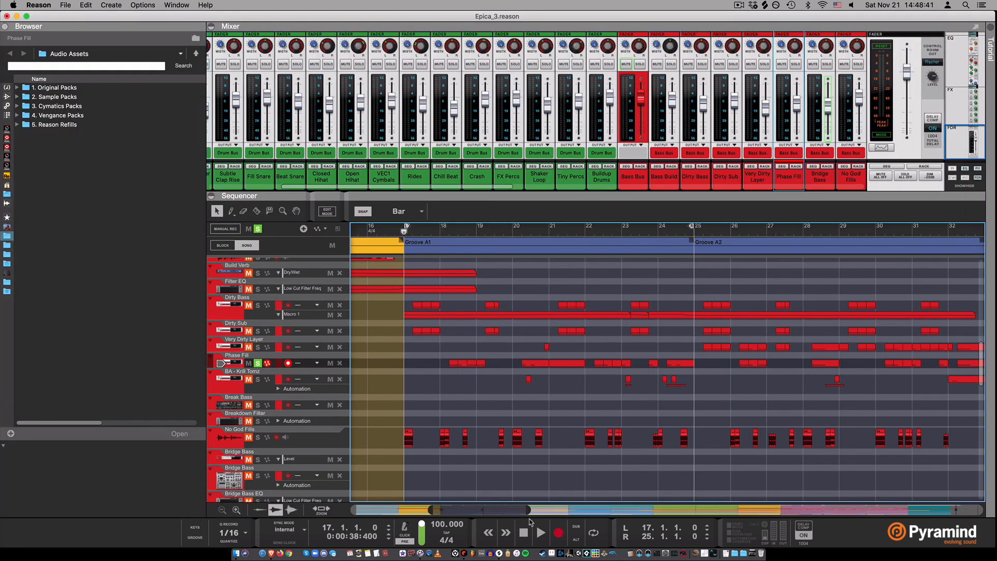
left_click_drag(529, 509, 579, 510)
left_click(258, 229)
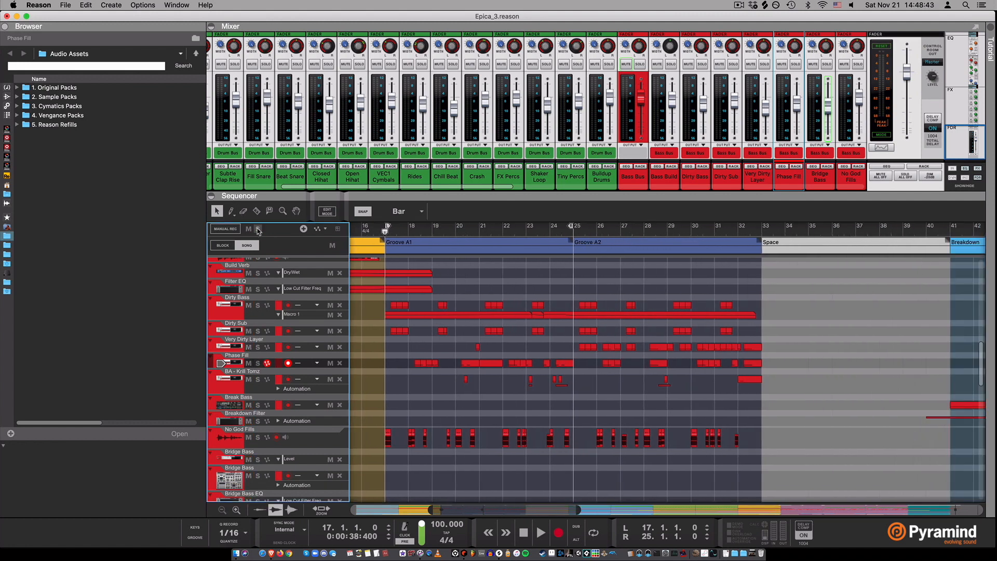
- Solo Very Dirty Layer and play its first hit in Groove A1 from bar 20
left_click(237, 362)
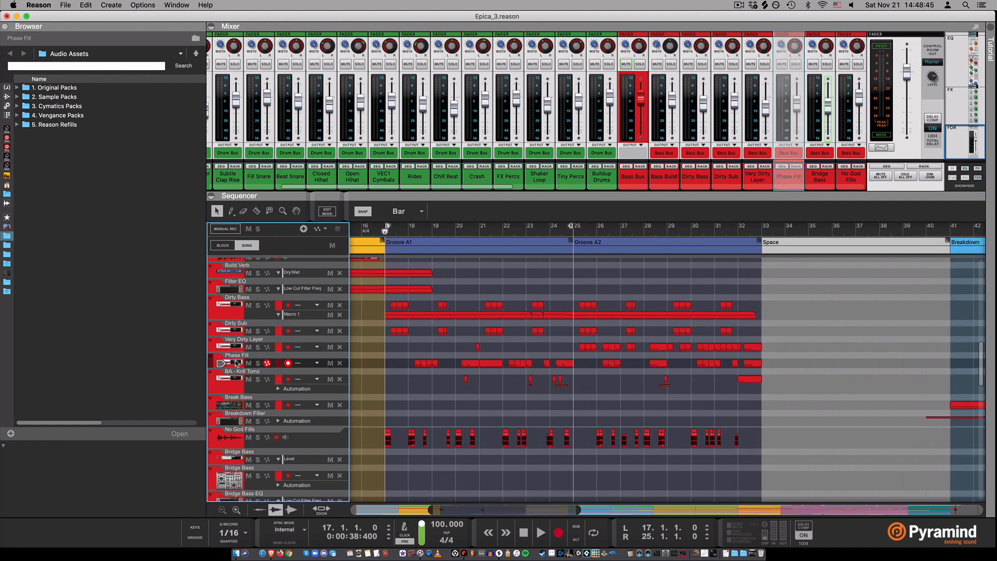
left_click(239, 346)
left_click(257, 346)
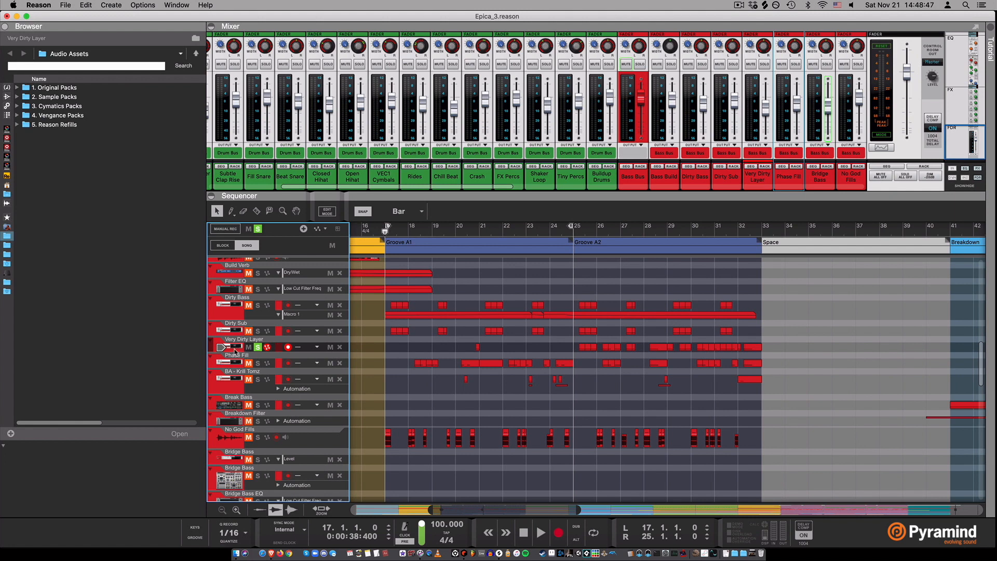
left_click(474, 229)
key("space")
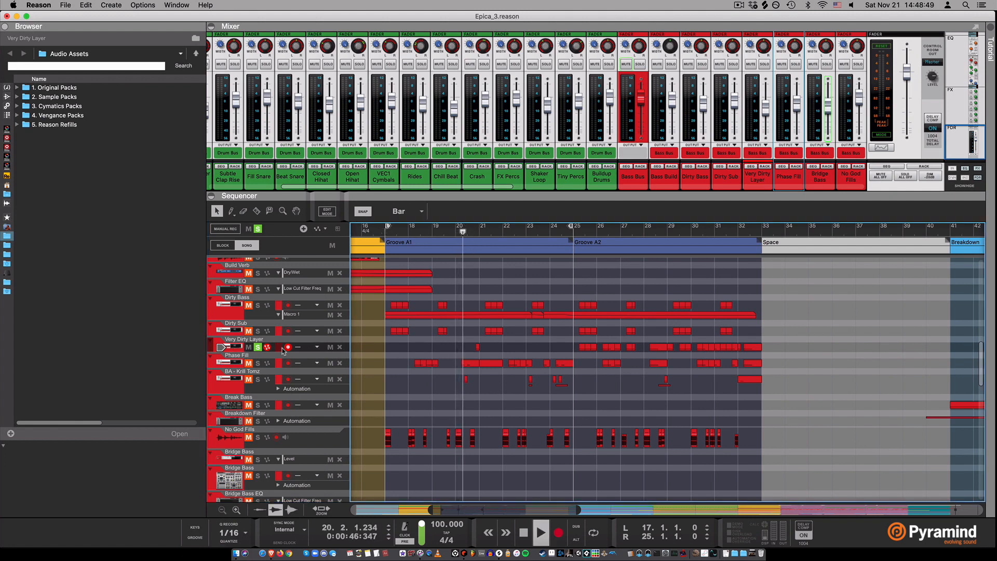
key("space")
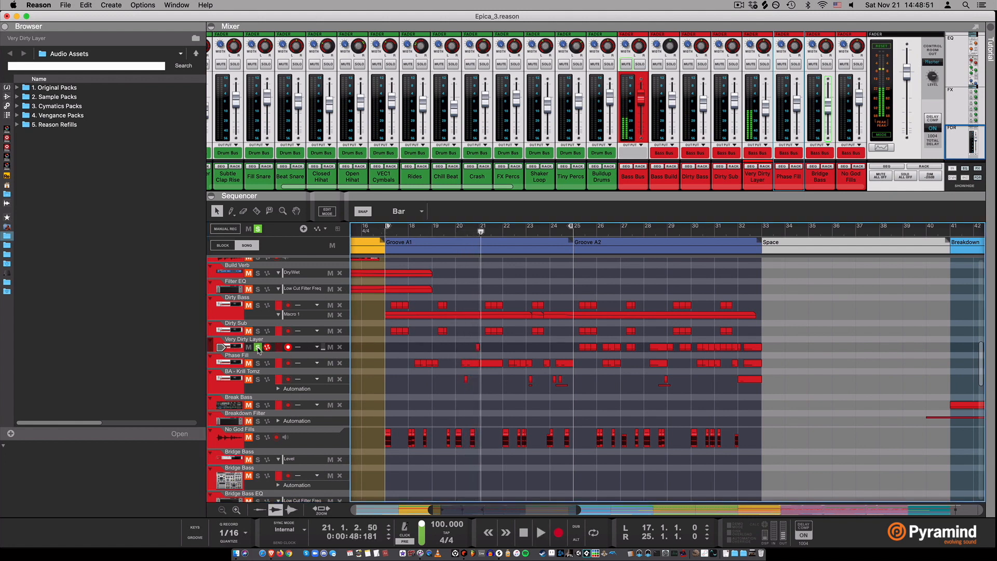
- Clear the Very Dirty Layer solo and play the full mix from bar 20 to hear its hit in context
left_click(258, 347)
left_click(457, 230)
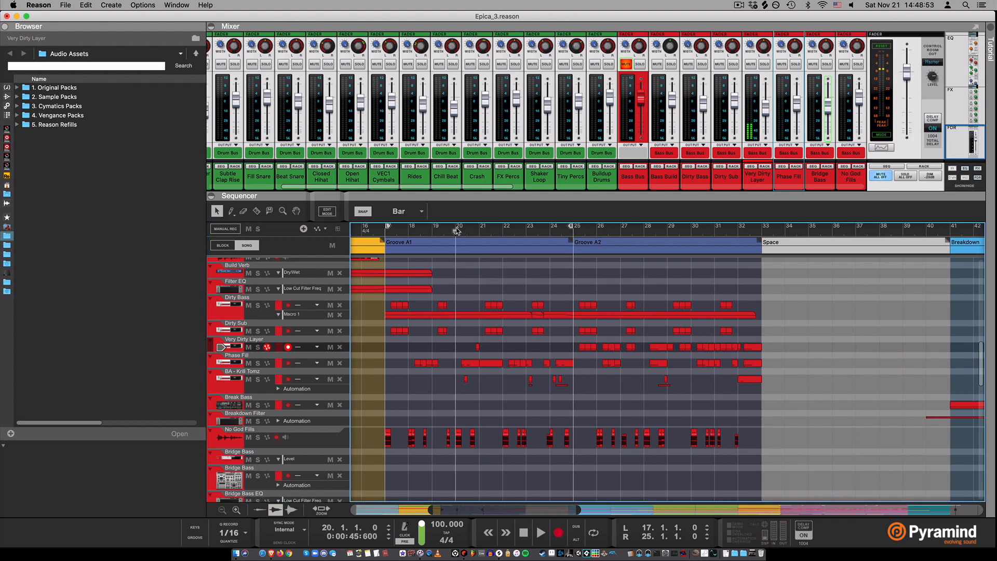
key("space")
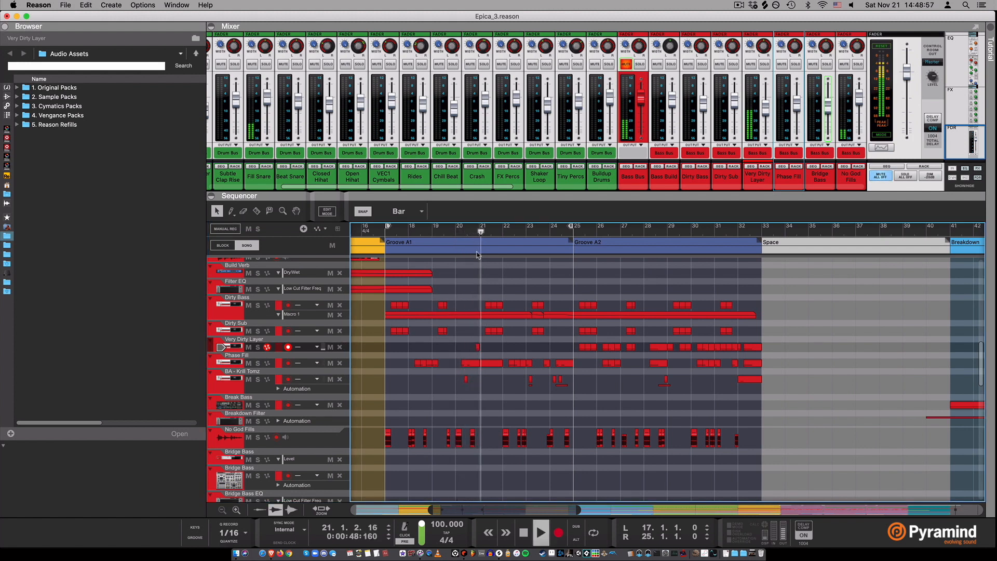
key("space")
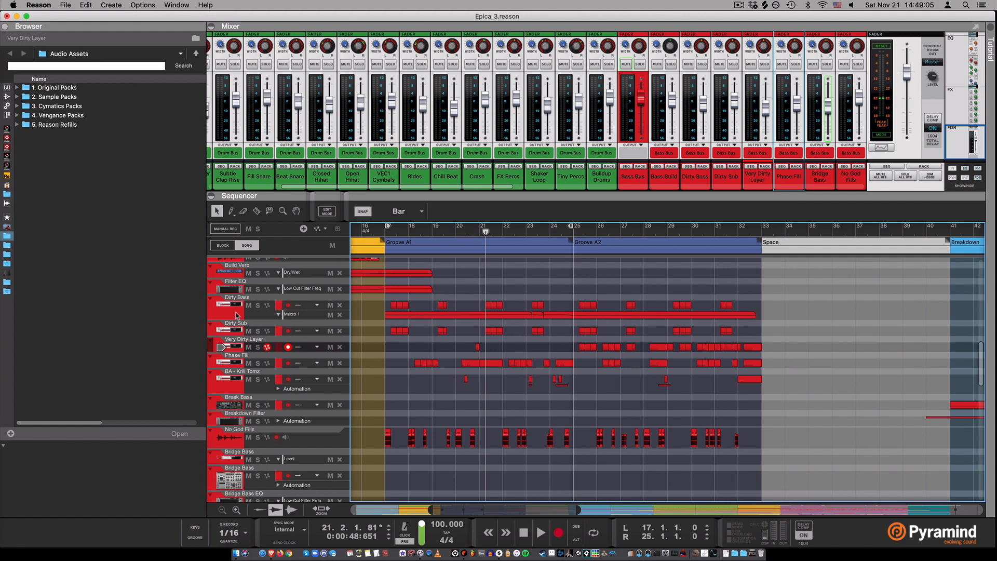
- Open Very Dirty Layer's Serum in the rack and show the Distortion module in its FX chain
left_click(254, 311)
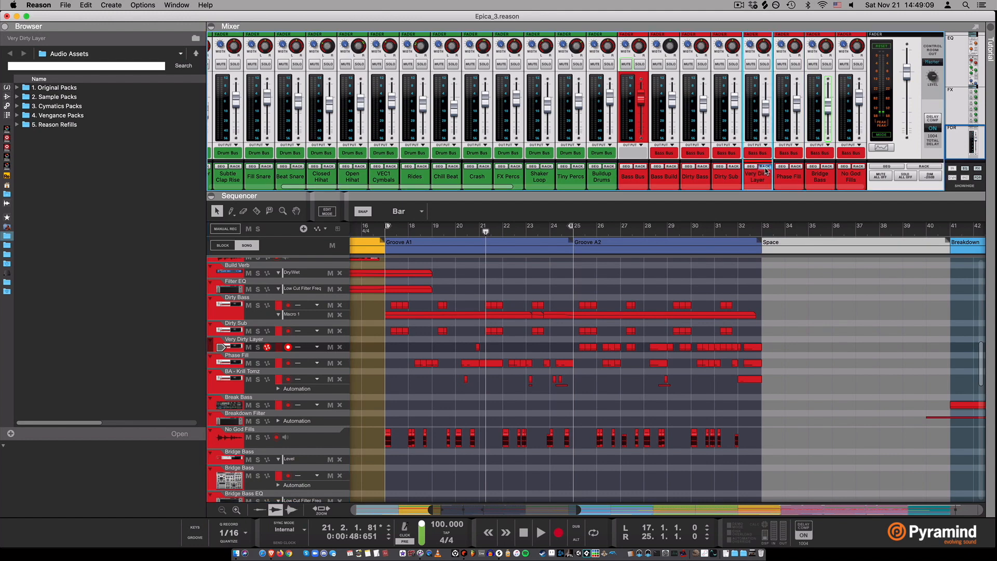
key("F6")
left_click(303, 498)
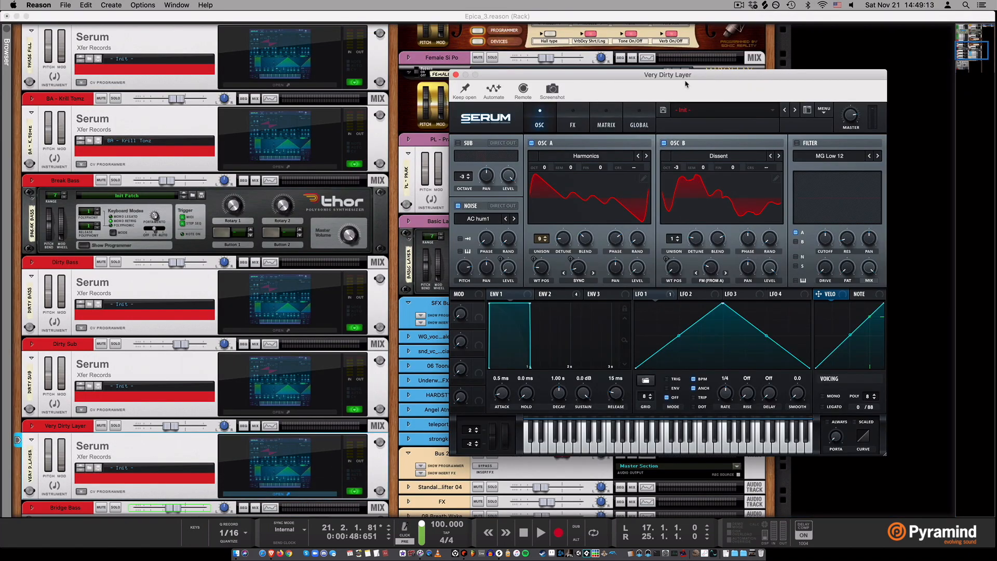
left_click_drag(685, 83, 550, 89)
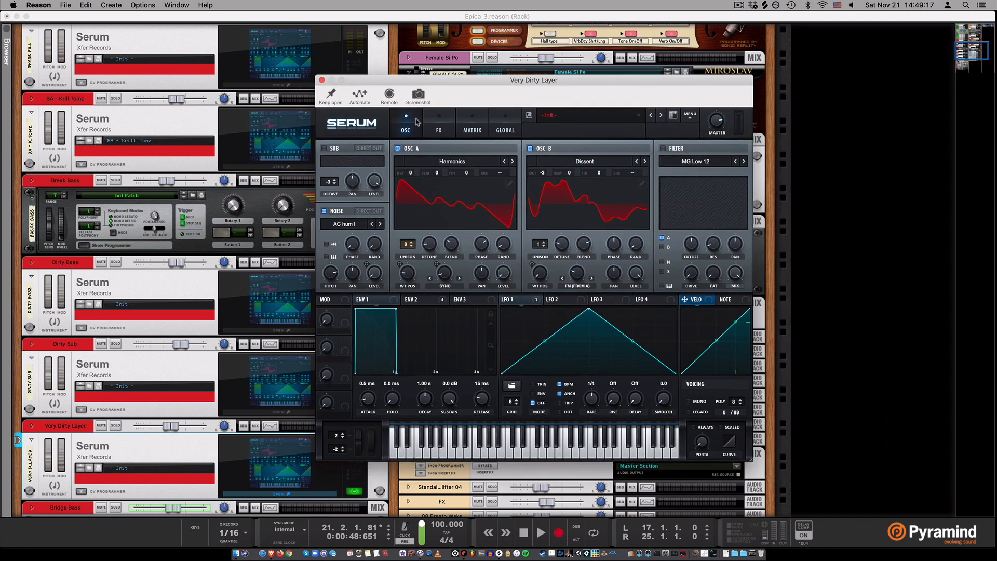
left_click(422, 134)
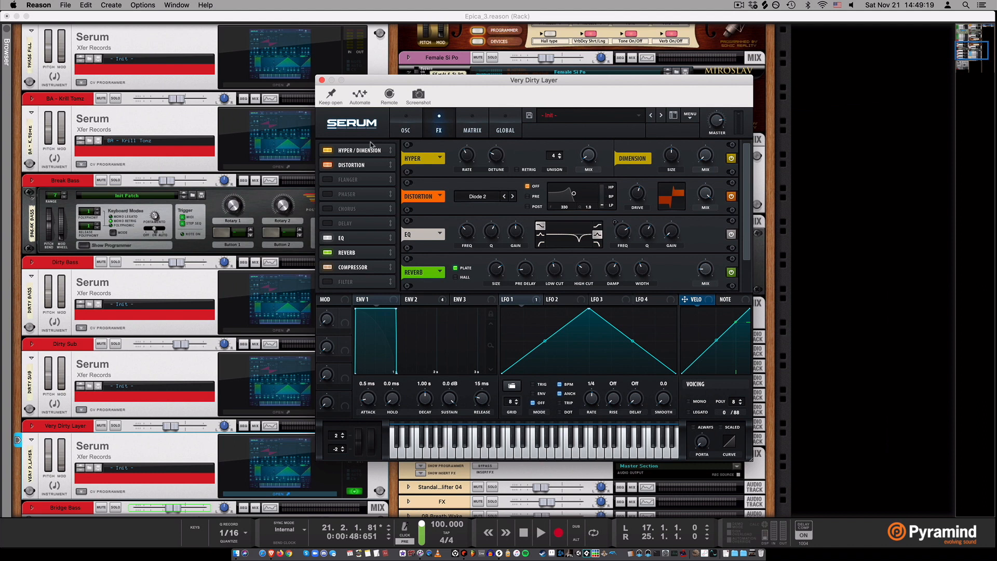
left_click(351, 164)
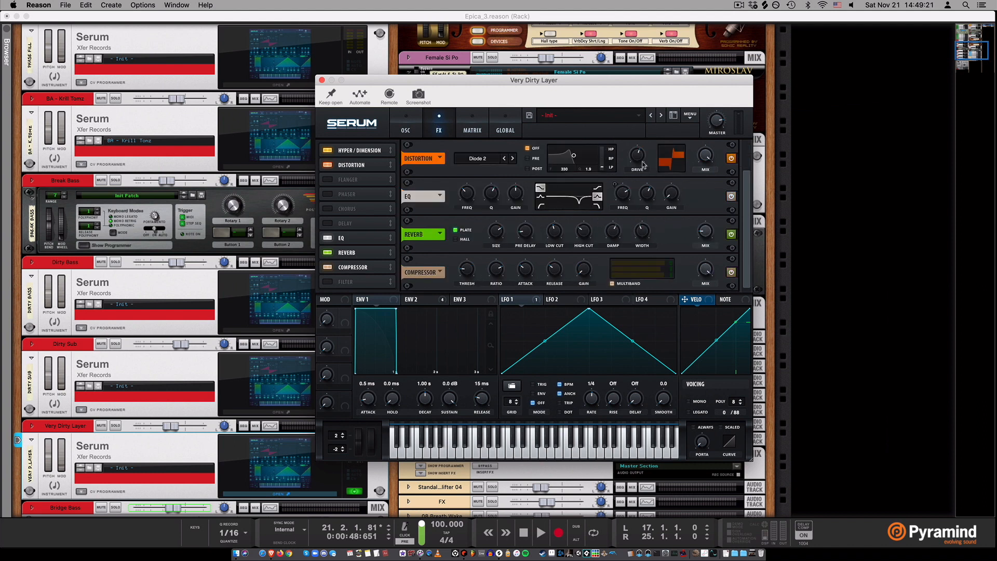
- Close the Very Dirty Layer and Phase Fill Serum windows and return to the sequencer
left_click(321, 80)
left_click(354, 82)
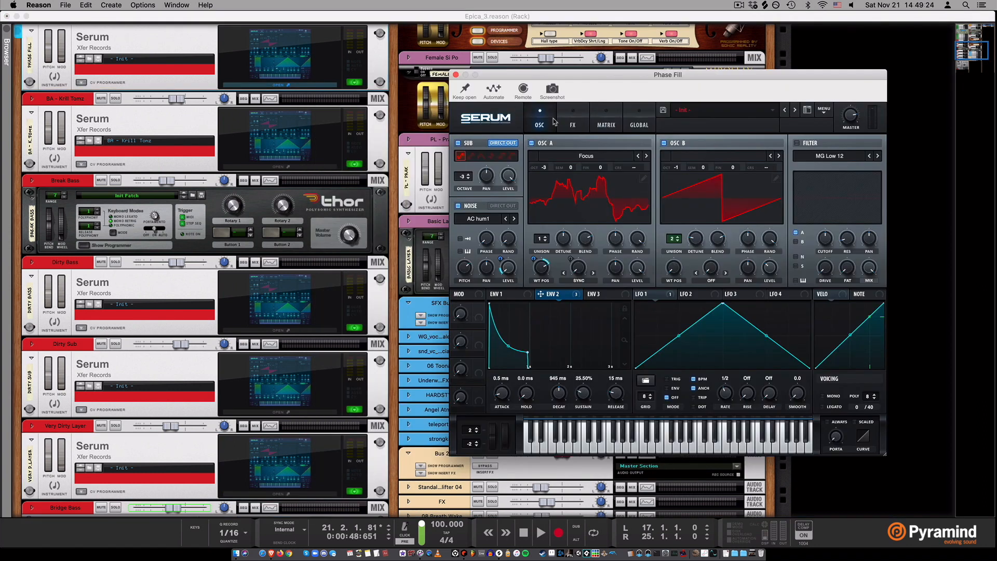
left_click(456, 75)
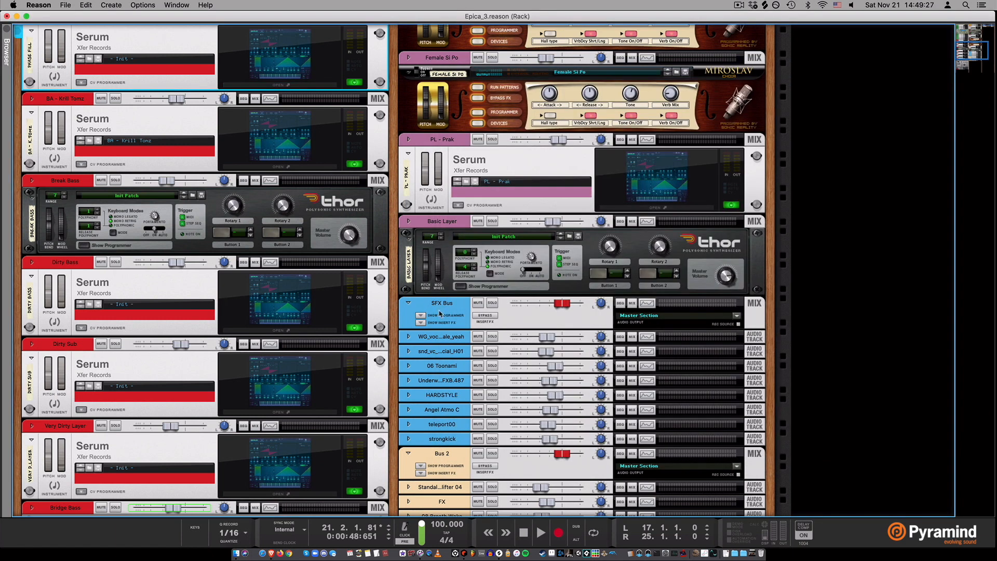
key("super+grave")
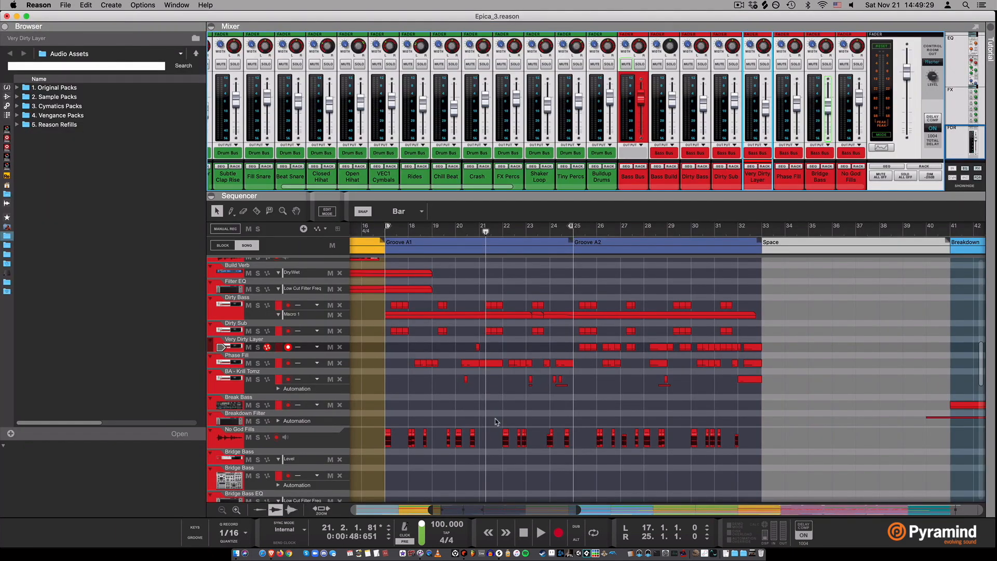
- Solo BA - Krill Tomz and play its hit in Groove A1 from bar 23
left_click(549, 233)
left_click(541, 234)
left_click(240, 381)
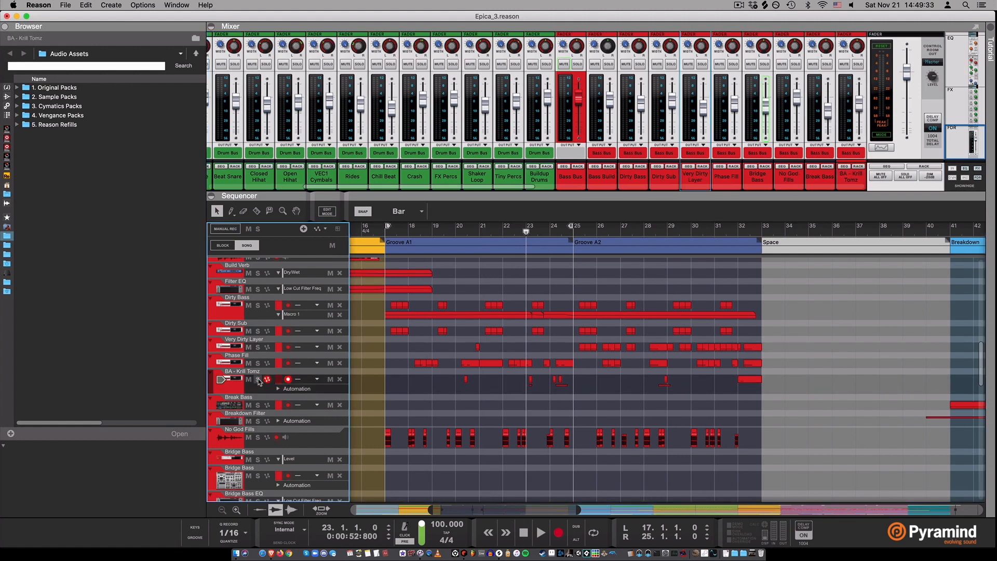
left_click(258, 379)
key("space")
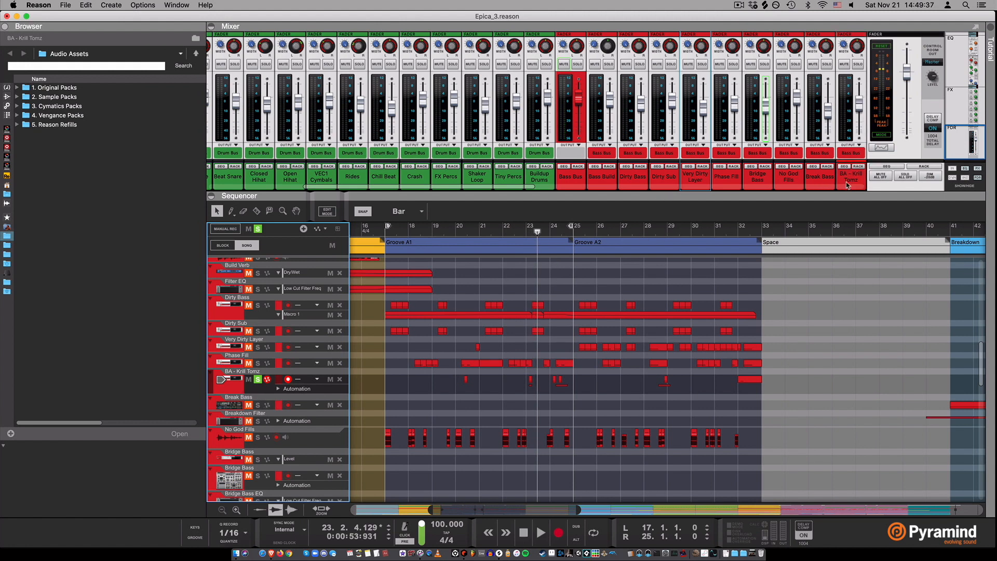
- Open BA - Krill Tomz's Serum patch in the rack to review its oscillators, and close it to return to the sequencer
left_click(858, 167)
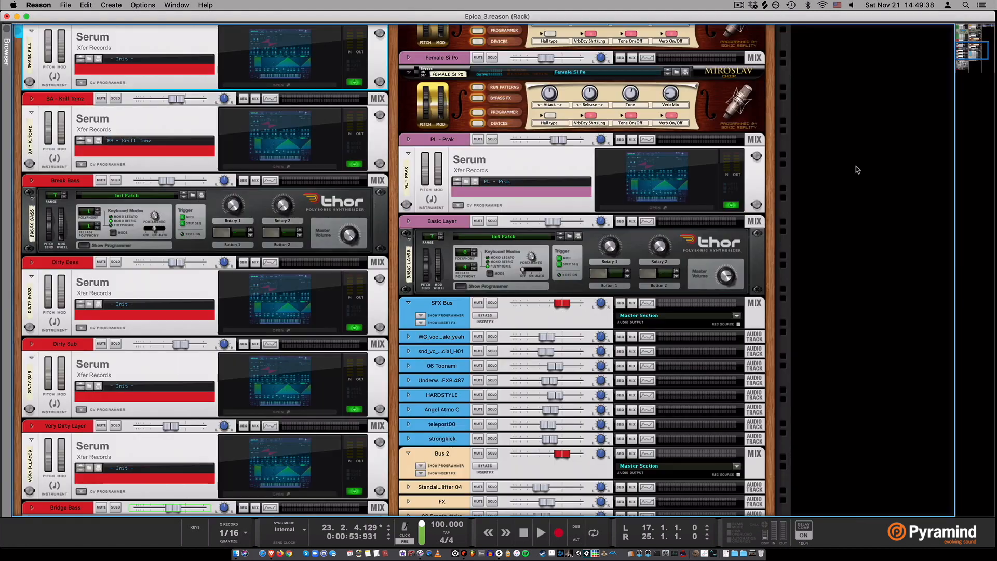
left_click(310, 168)
double_click(365, 159)
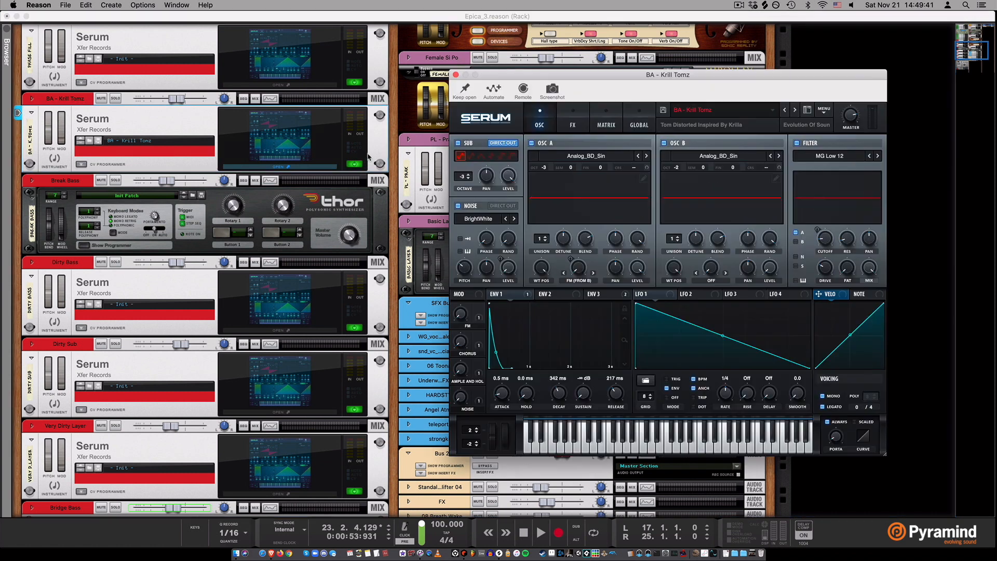
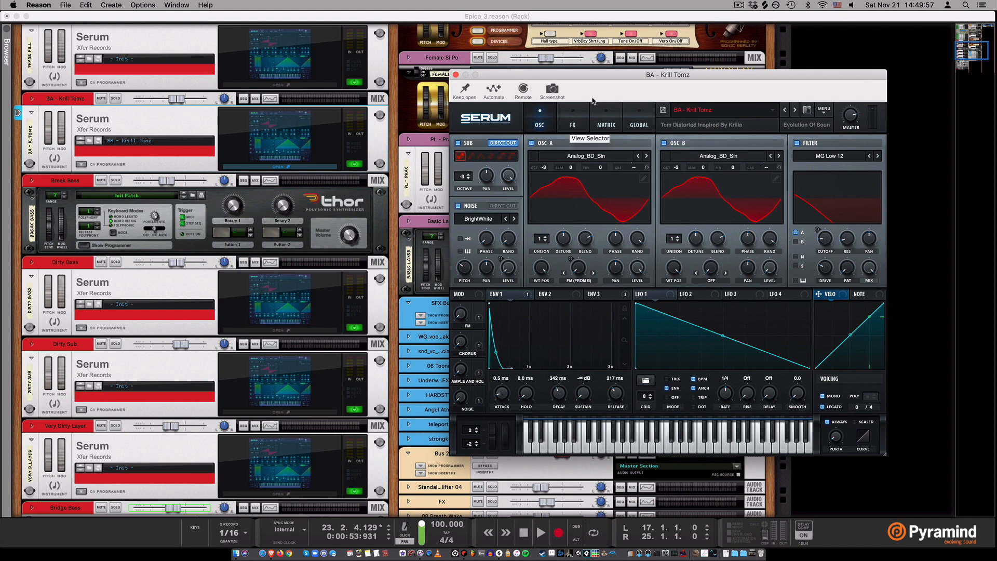
left_click(455, 76)
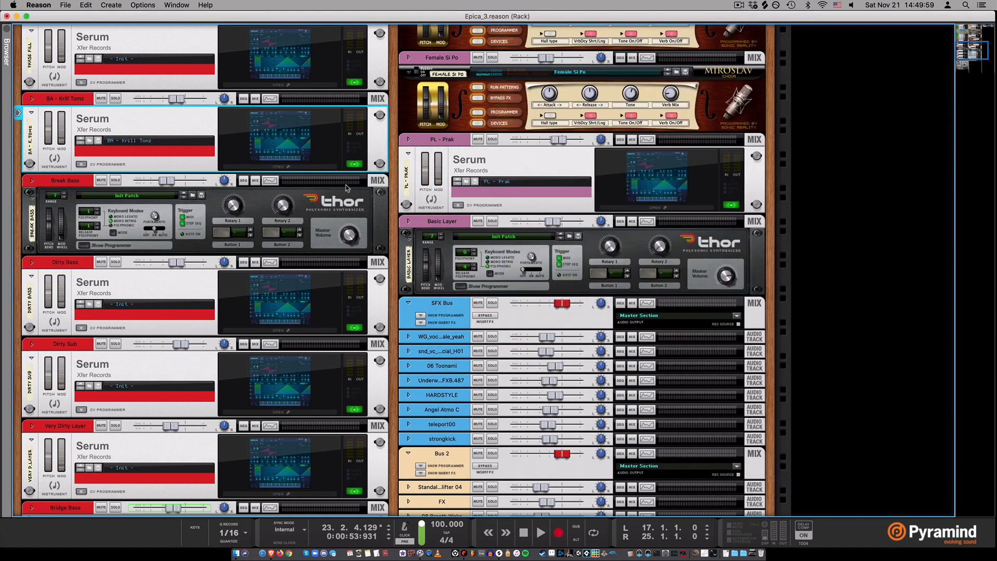
key("F6")
- Clear the BA - Krill Tomz solo and move the playhead to the start of Groove A2 at bar 25
left_click(520, 228)
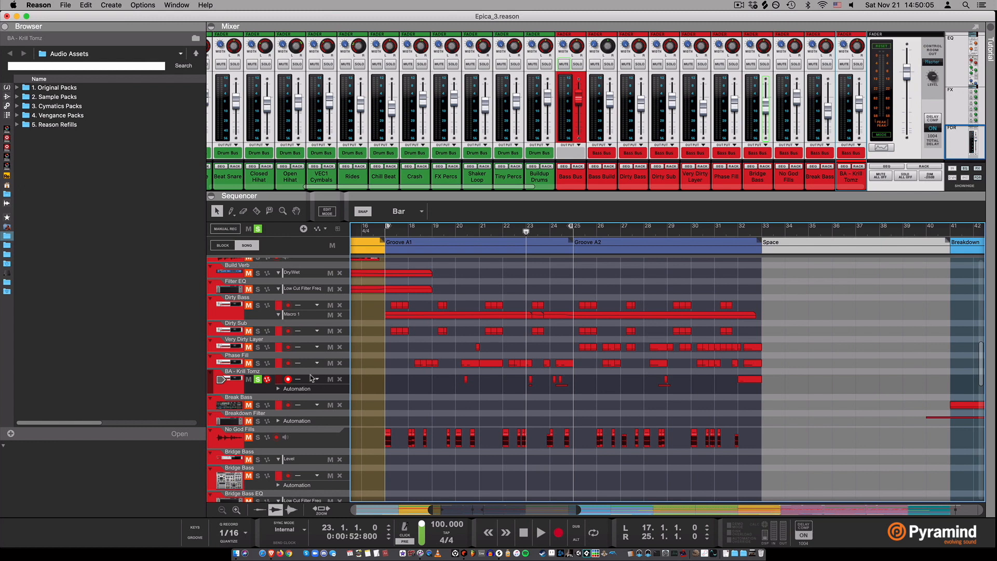
left_click(257, 228)
left_click_drag(525, 230, 573, 231)
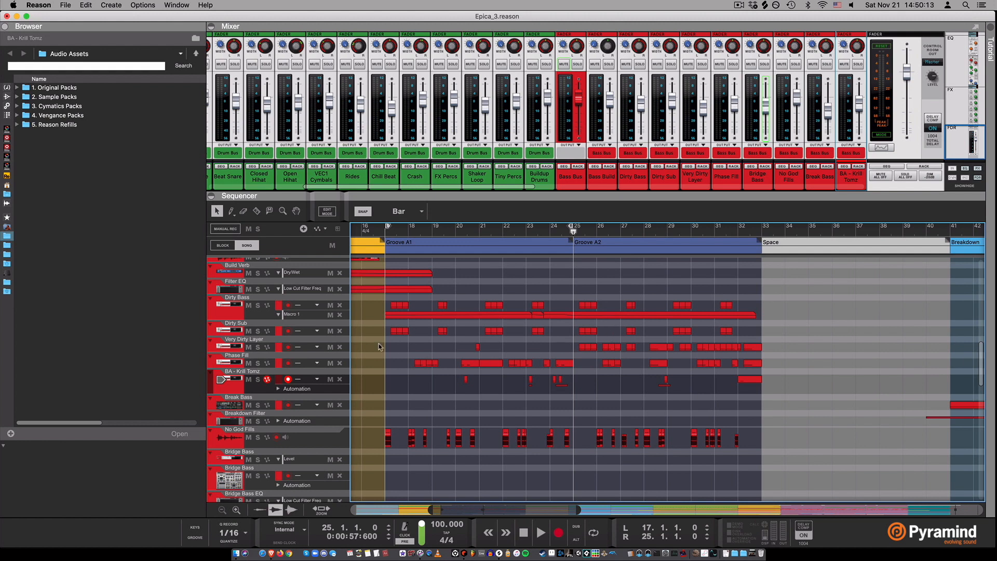
- Solo Very Dirty Layer, play its Groove A1 hit from bar 20, and place the playhead just after bar 25
left_click(258, 346)
left_click(470, 231)
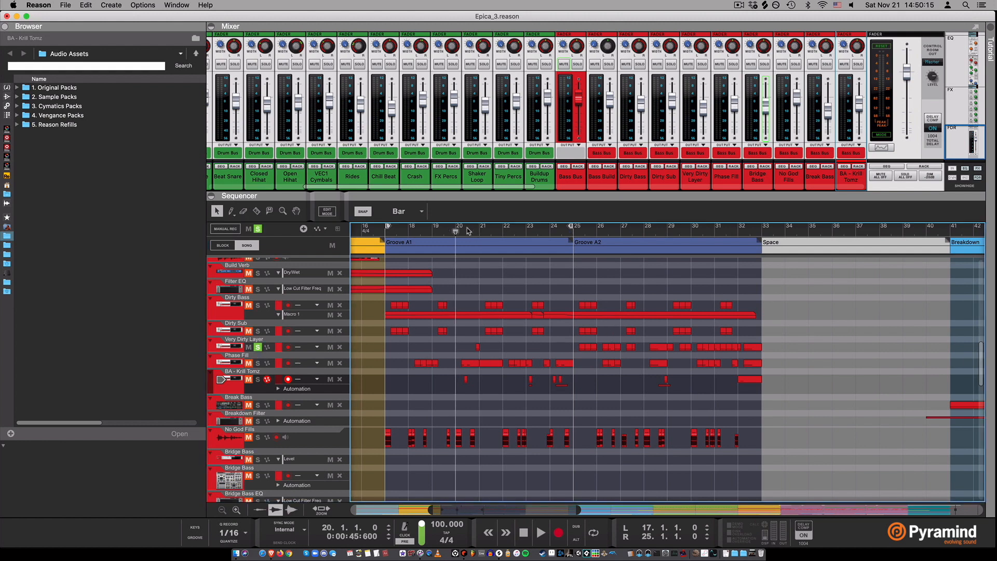
key("space")
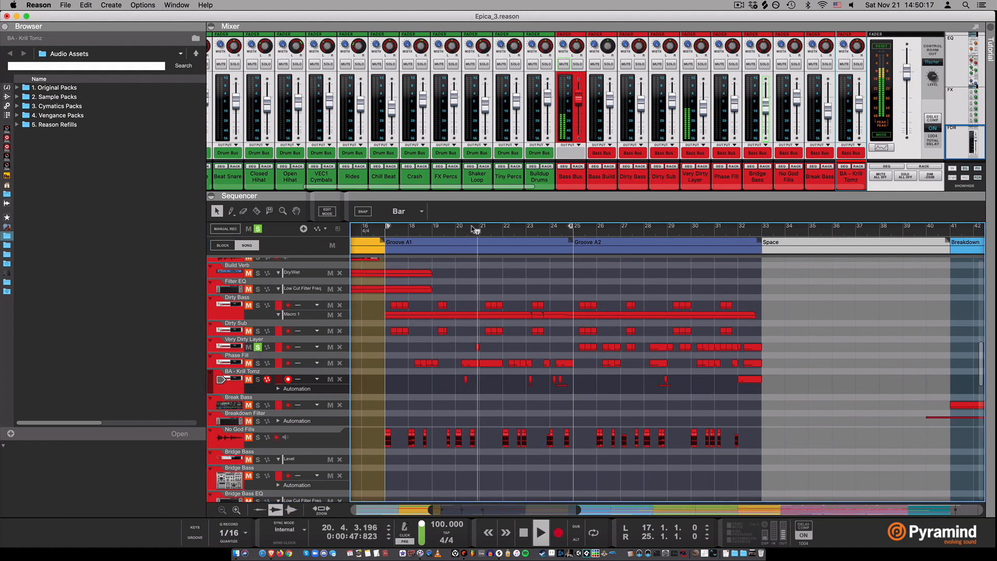
key("space")
left_click(579, 233)
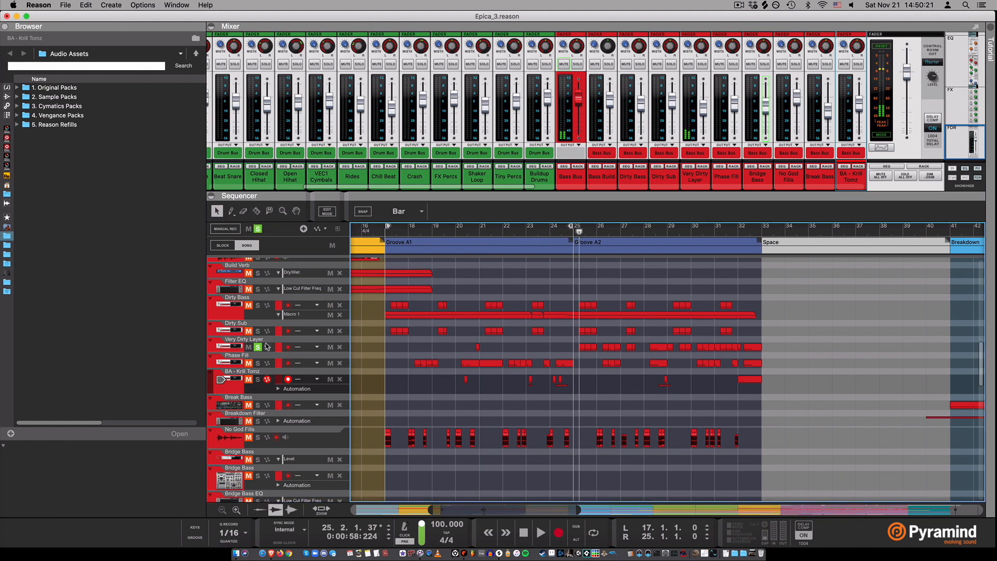
- Clear the Very Dirty Layer solo and play the full mix through the opening of Groove A2
left_click(258, 347)
key("space")
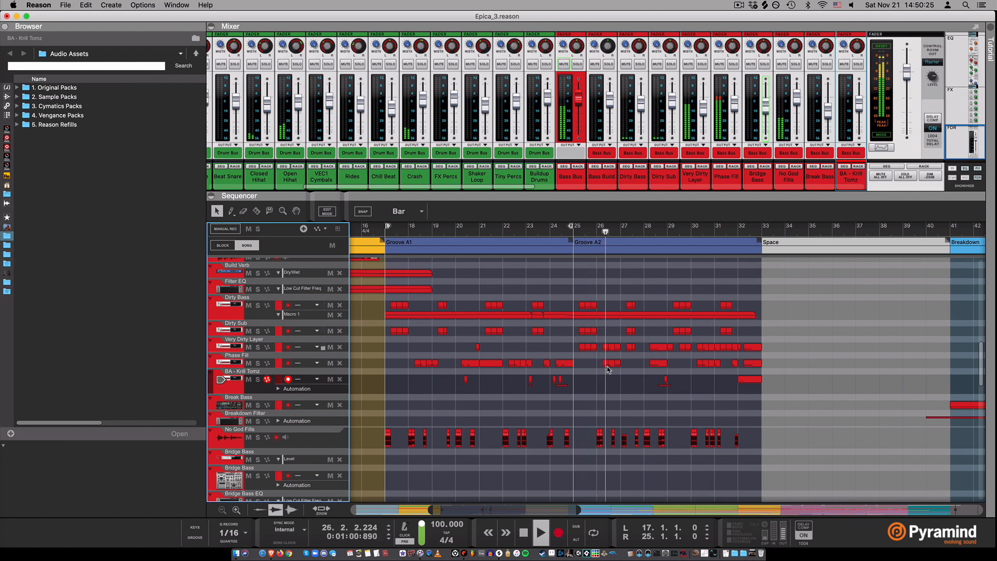
key("space")
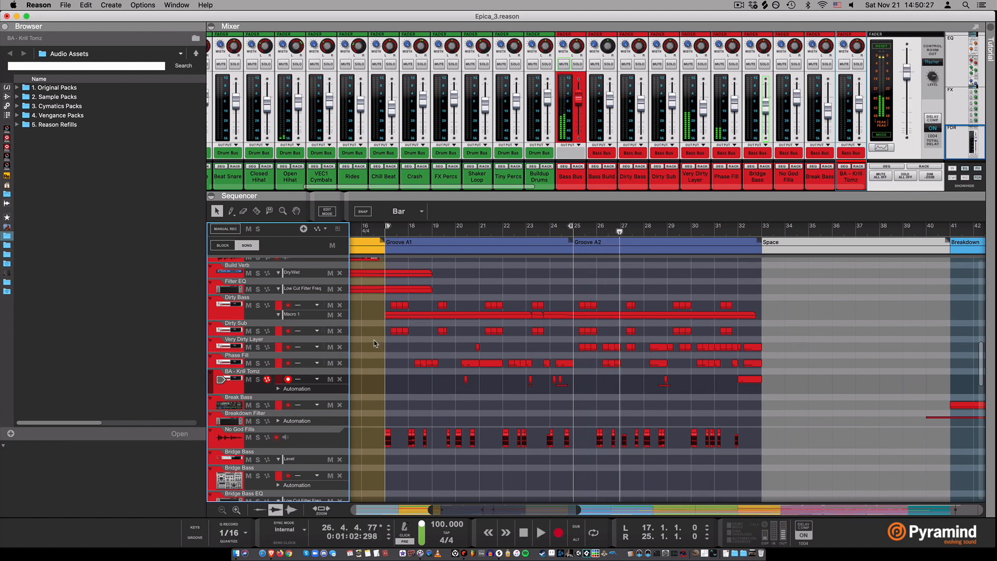
- Select Dirty Bass and Phase Fill in turn, and place the playhead just after bar 28 in Groove A2
left_click(239, 307)
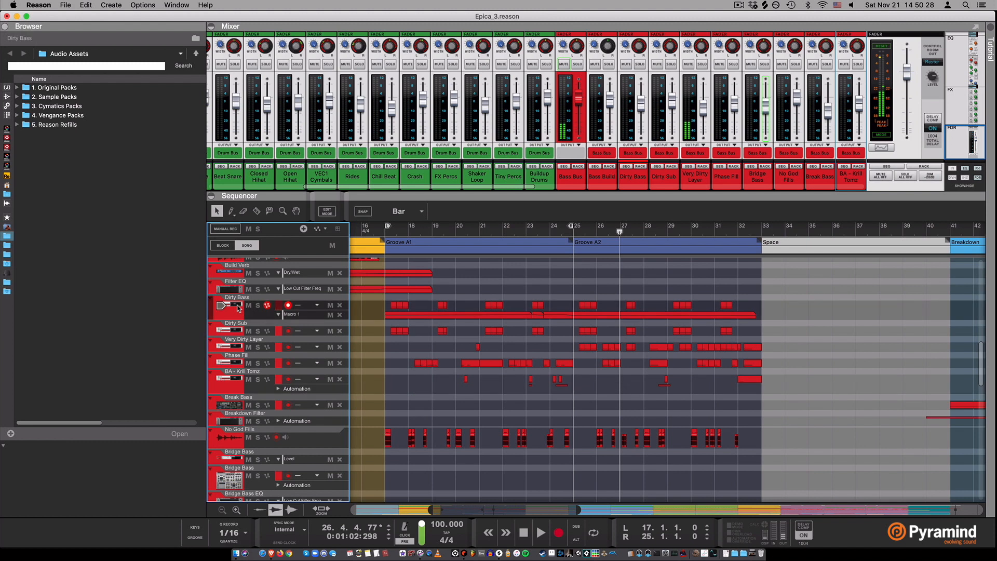
left_click(231, 364)
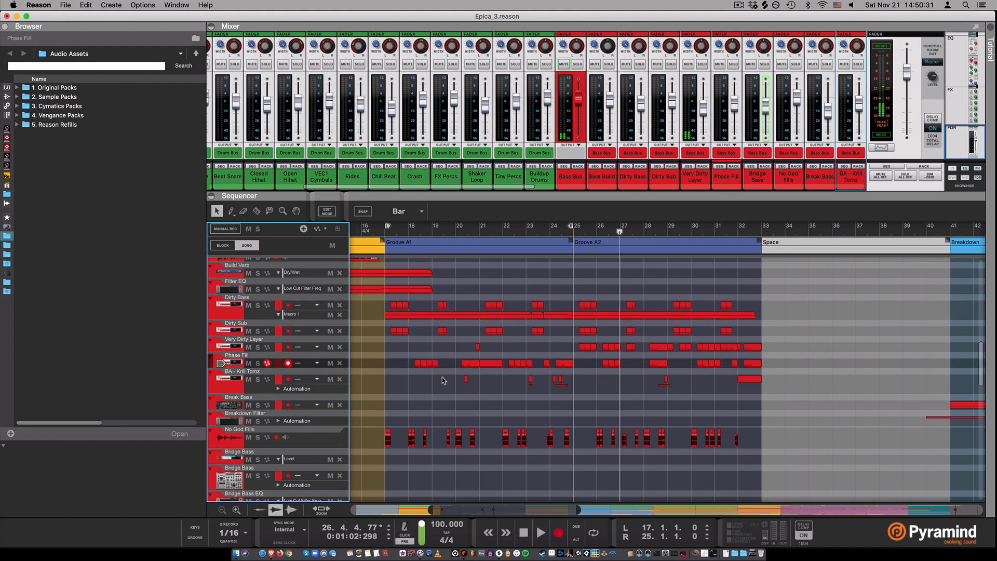
left_click(651, 228)
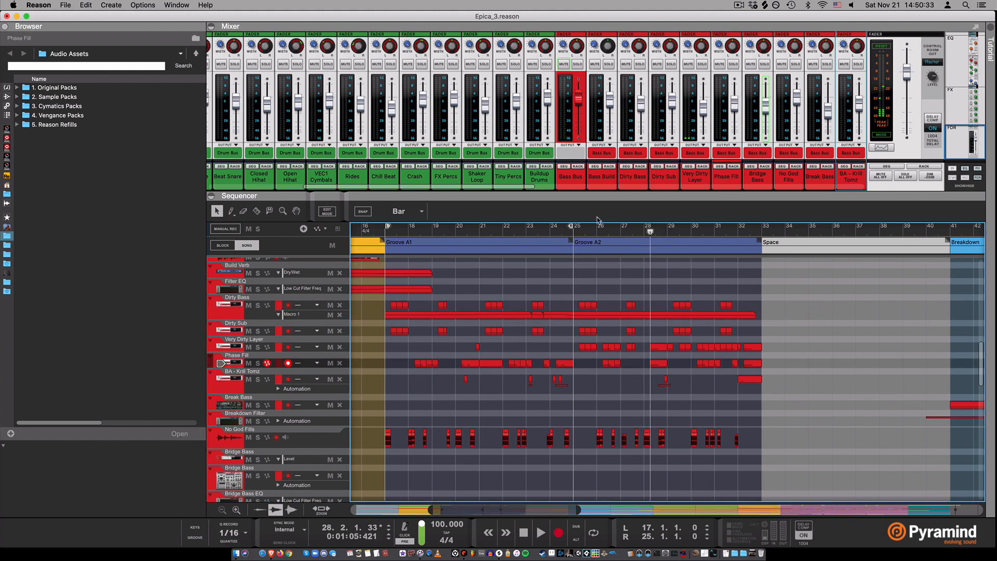
- Solo WG_vocal_female_yeah, play it from the end of Groove A1 into Groove A2, and clear the solo
scroll(628, 310, "up", 10)
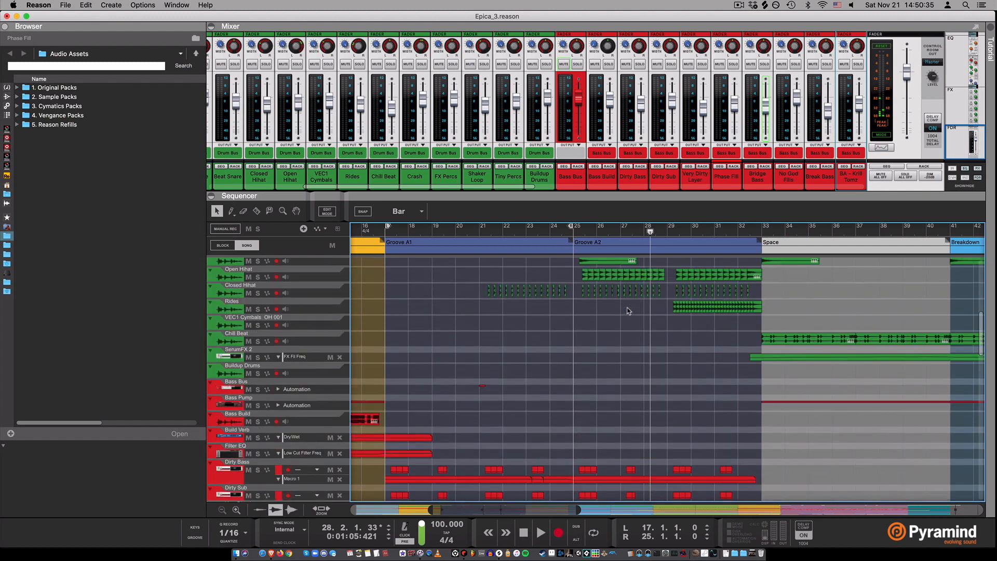
scroll(618, 329, "down", 20)
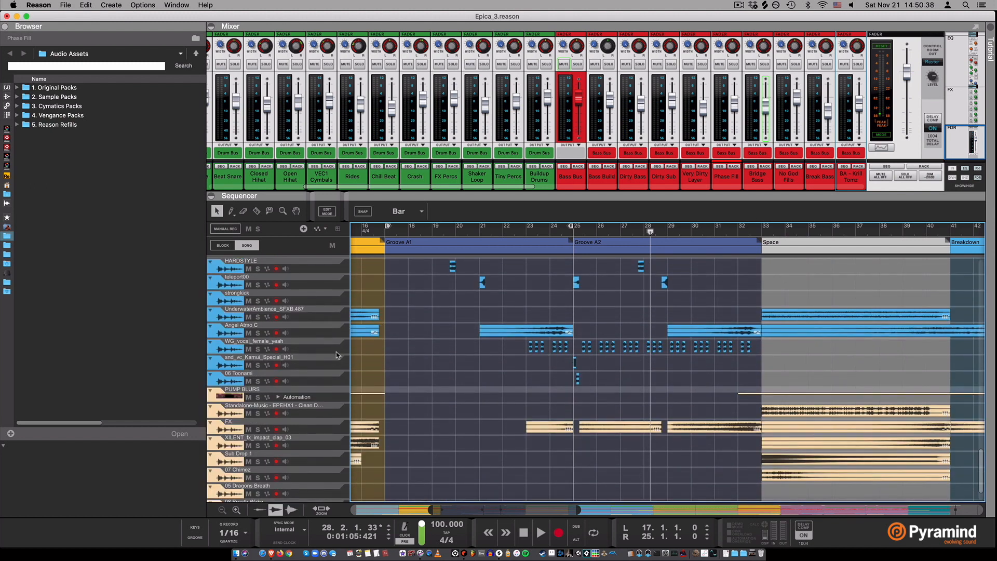
left_click(258, 349)
left_click(548, 231)
key("space")
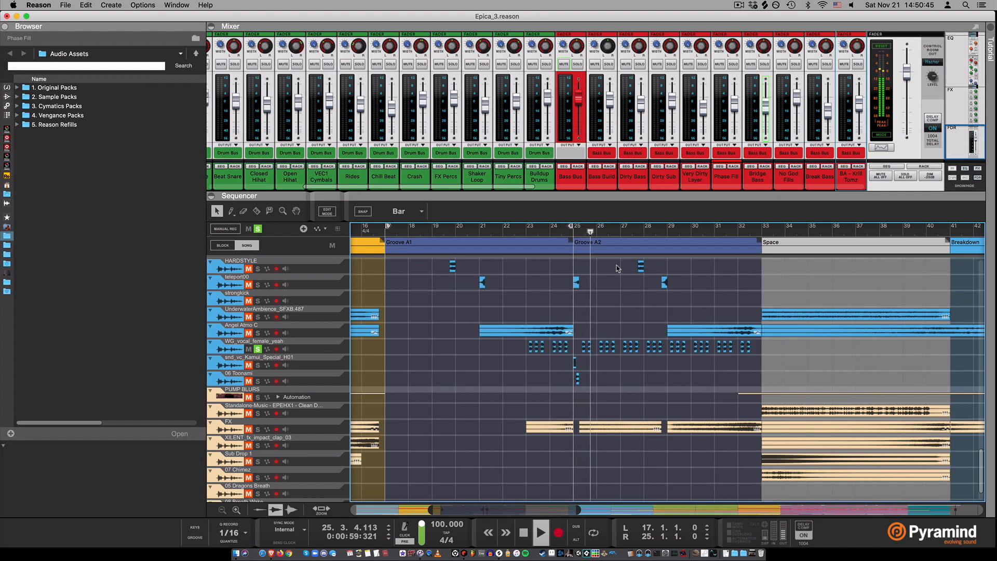
left_click(267, 349)
left_click(258, 228)
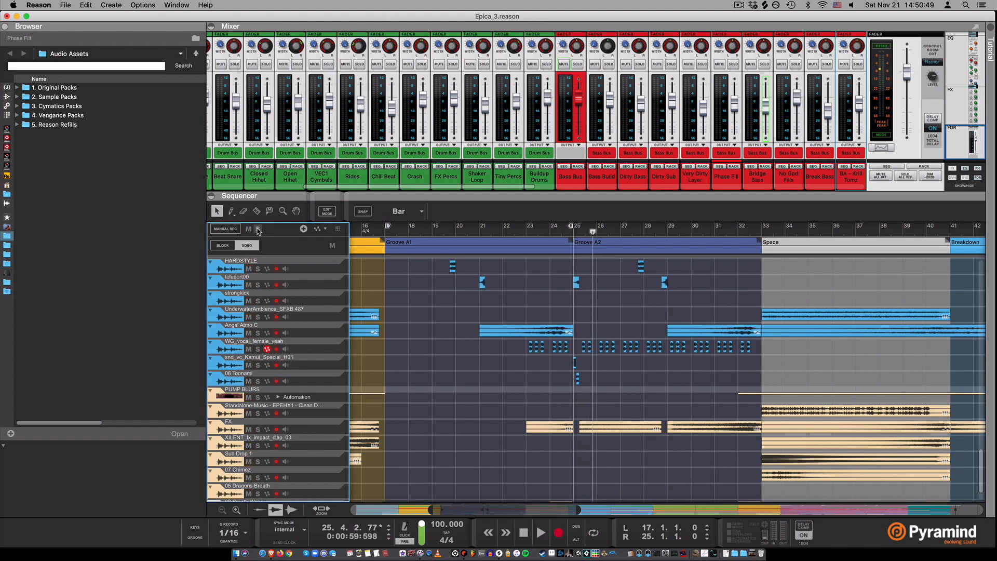
- Place the playhead just after bar 19 in Groove A1 and bring the bass tracks back into view
left_click_drag(484, 511, 510, 508)
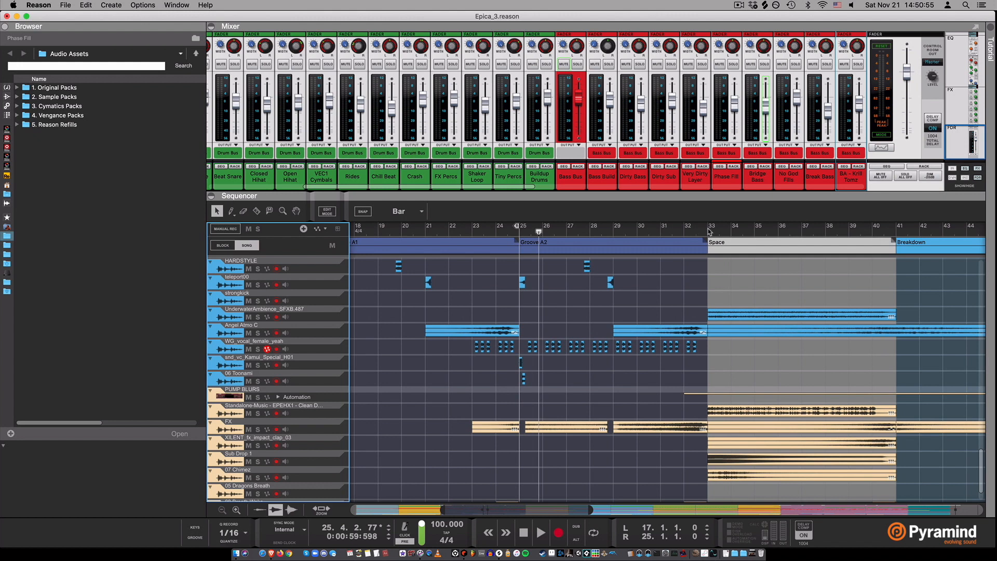
scroll(597, 415, "left", 10)
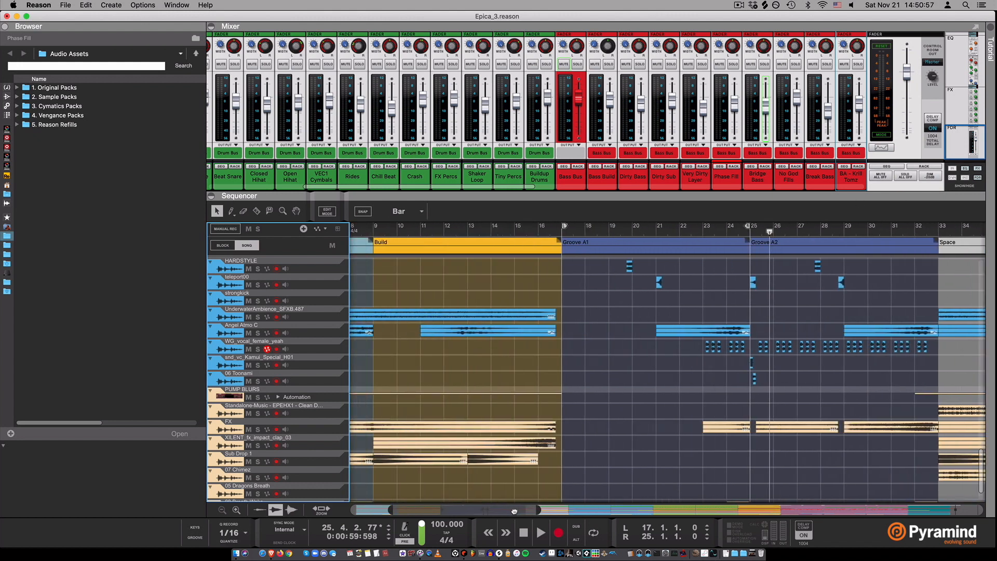
scroll(575, 342, "up", 2)
scroll(576, 342, "up", 2)
left_click(573, 229)
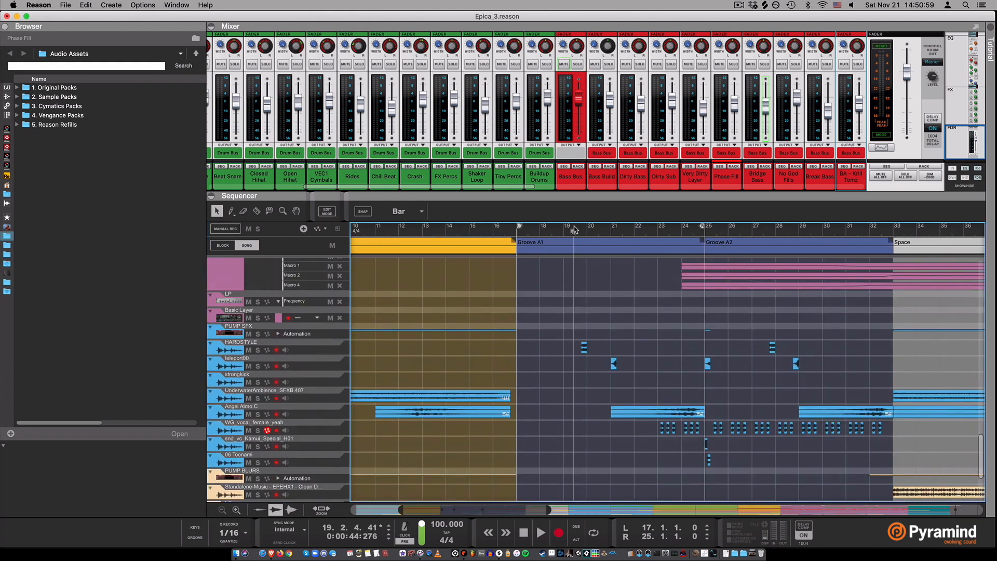
scroll(586, 353, "up", 1)
scroll(584, 351, "up", 15)
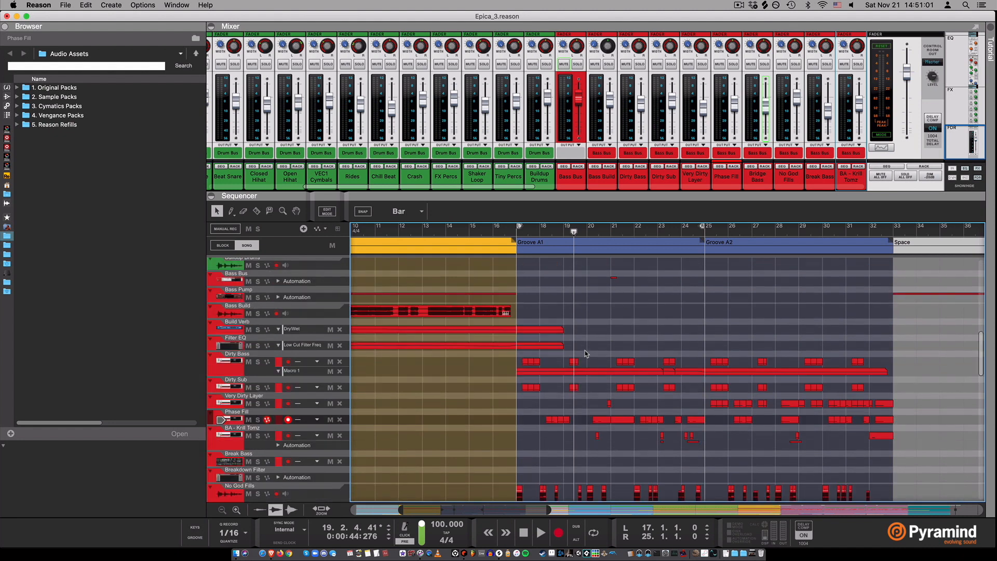
- Select the HARDSTYLE clip in Groove A1 and play the full mix through it
scroll(584, 351, "down", 9)
left_click(584, 451)
key("space")
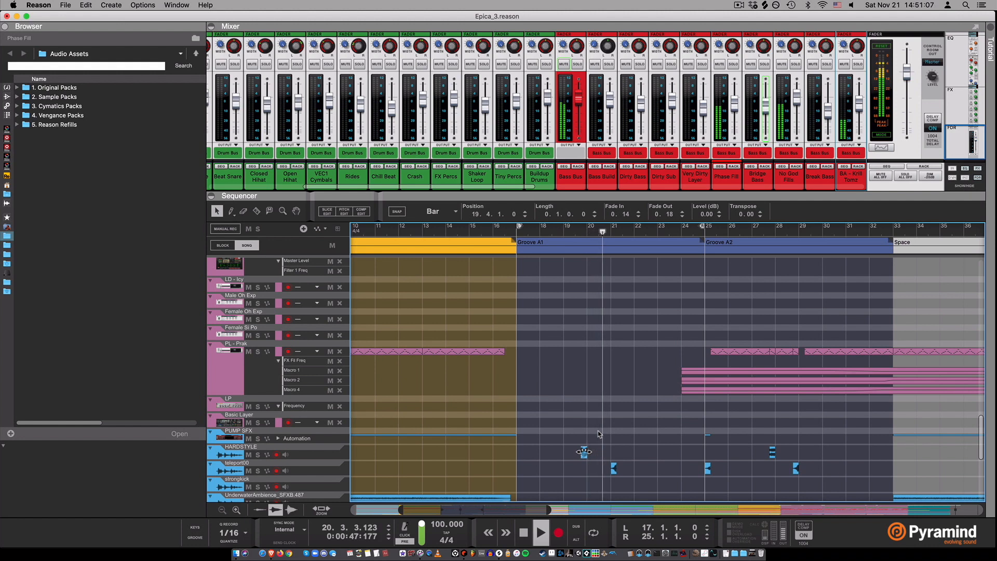
key("space")
- Select the HARDSTYLE track and replay its Groove A1 clip within the mix, starting once just after bar 19 and once at the clip
left_click(573, 229)
left_click(331, 460)
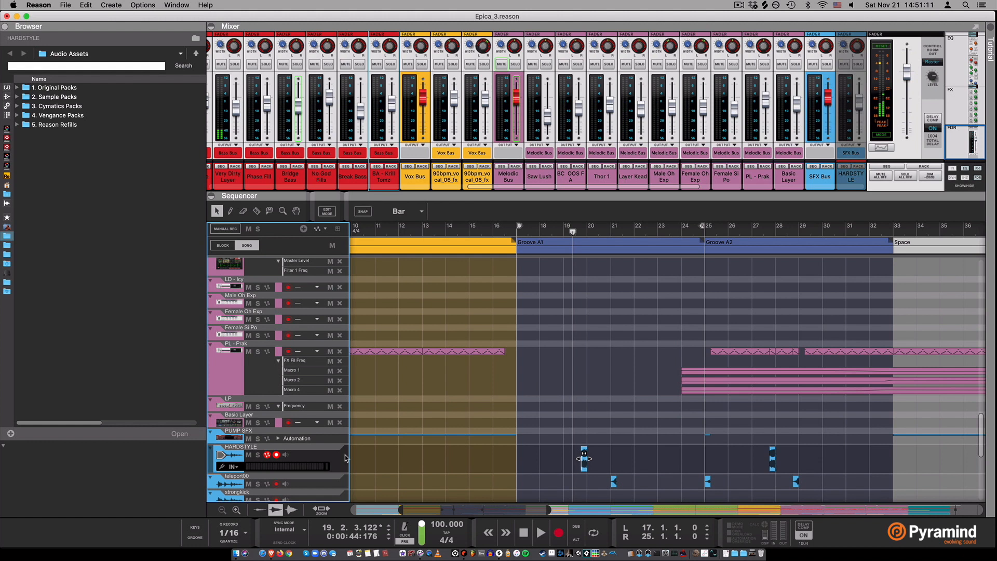
key("space")
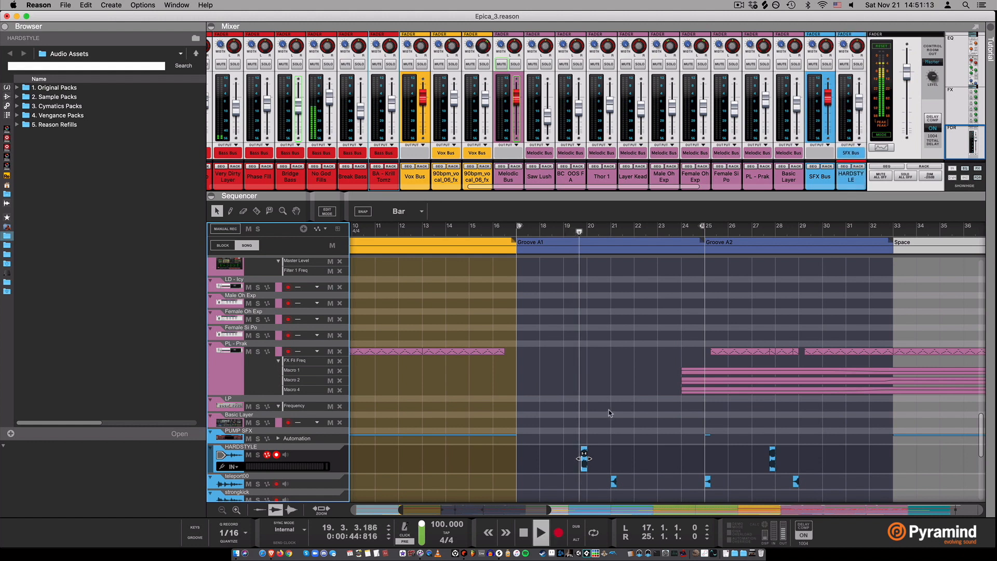
key("space")
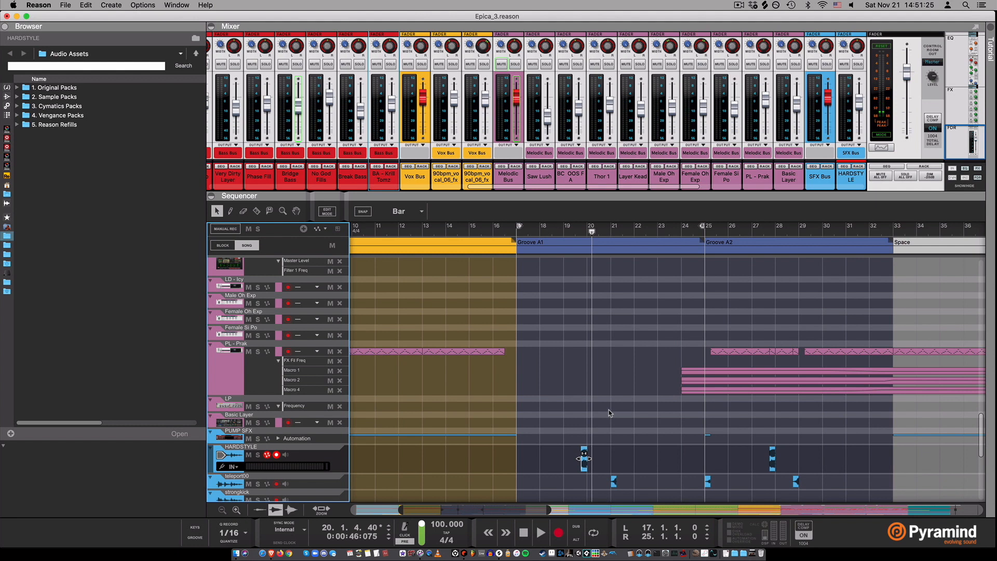
left_click(580, 233)
key("space")
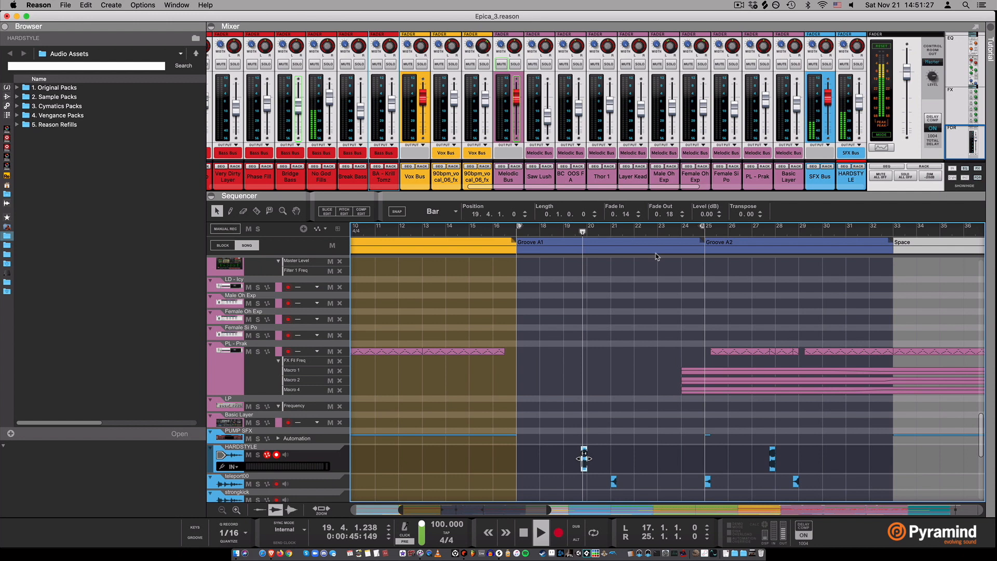
key("space")
- Place the playhead at bar 21, solo the teleport00 track and select its clip in Groove A1
left_click(691, 232)
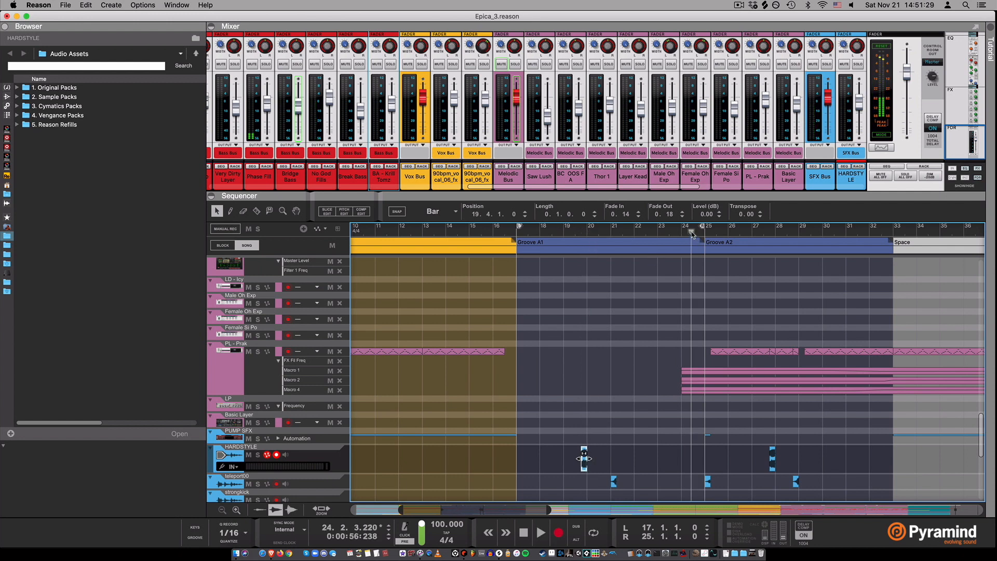
left_click(612, 231)
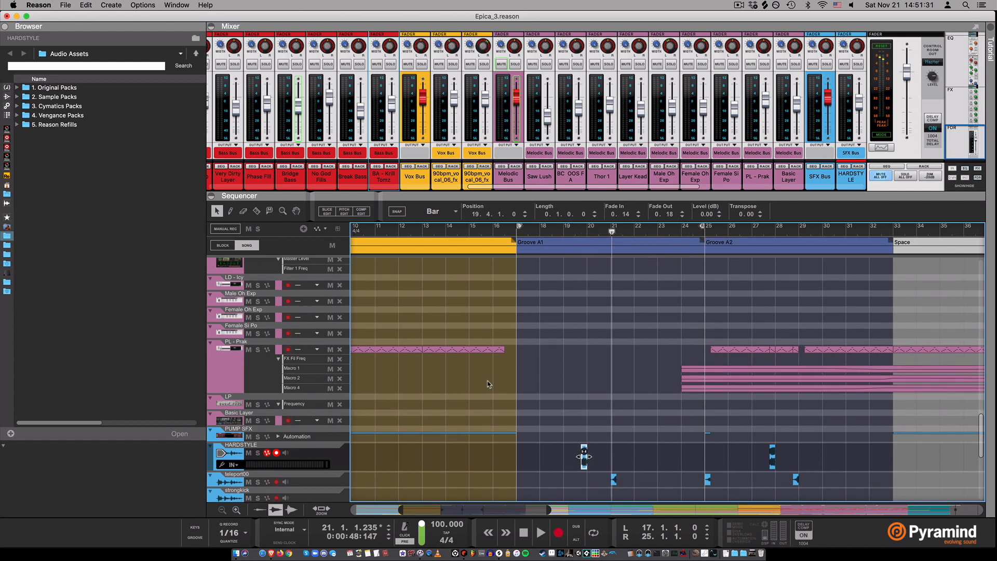
scroll(343, 462, "down", 1)
left_click(258, 474)
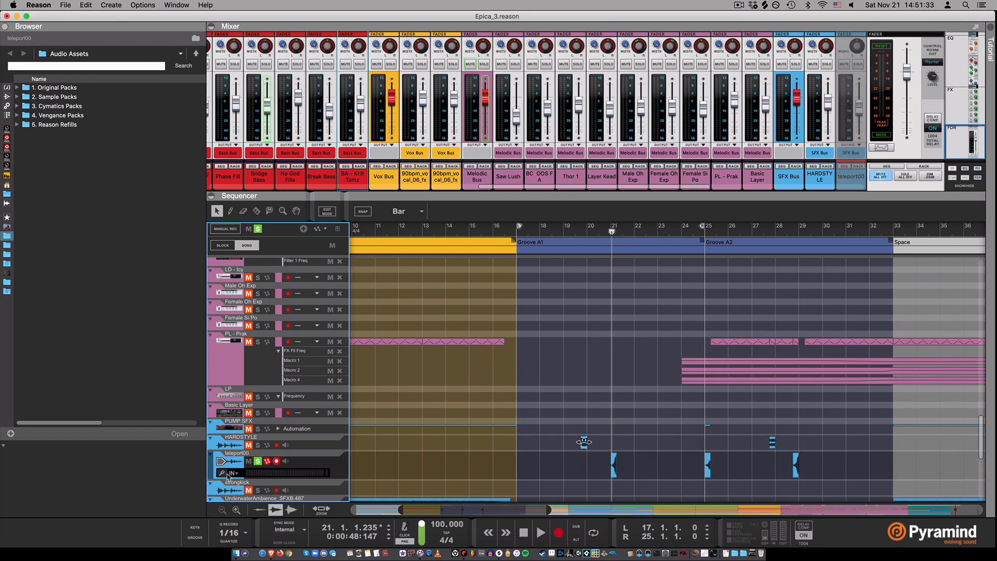
left_click(613, 465)
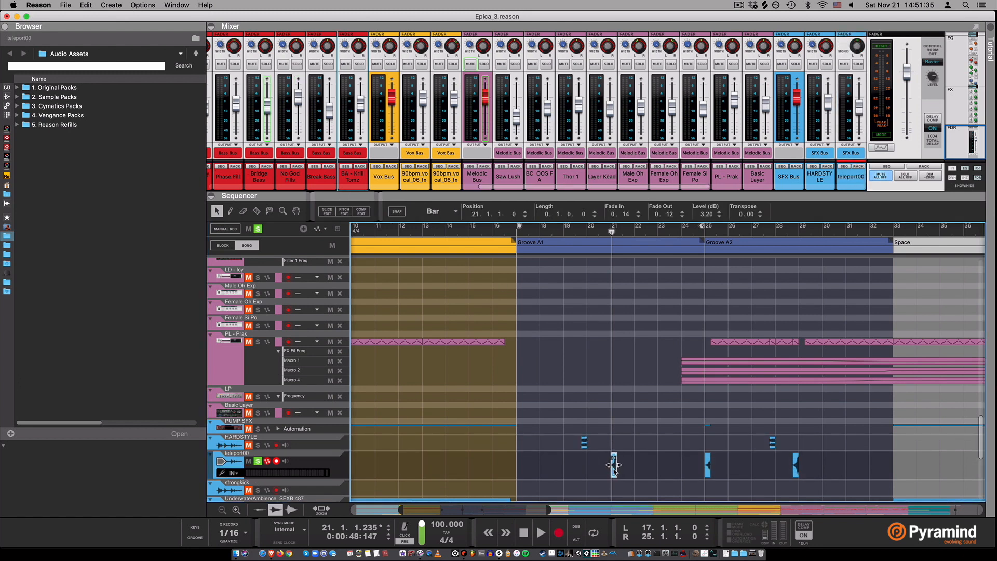
- Try reversing the teleport00 clip at bar 21 and extending its start to about bar 20, listen to it, and undo both edits
right_click(613, 465)
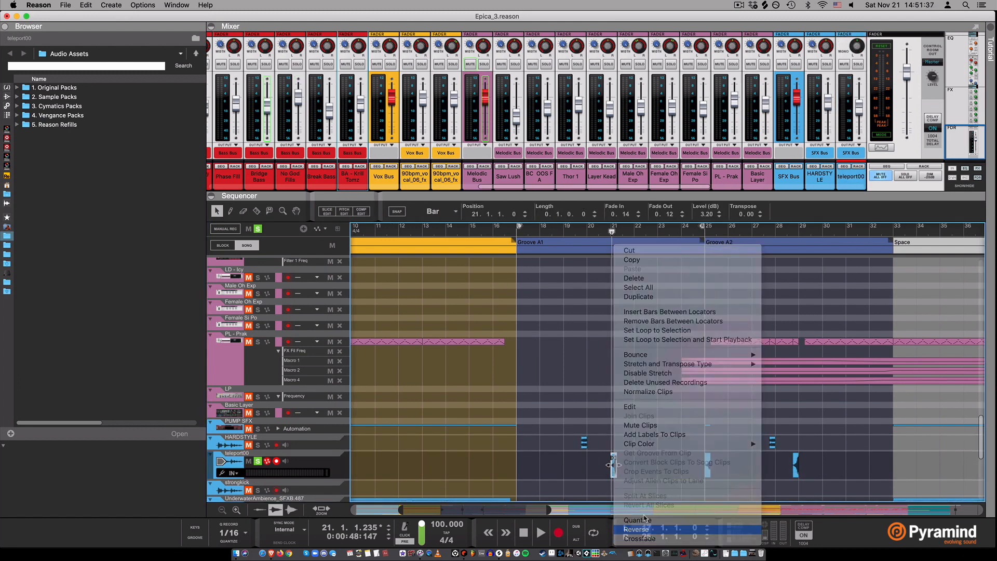
left_click(641, 528)
left_click_drag(618, 465, 592, 465)
left_click_drag(612, 231, 604, 232)
key("space")
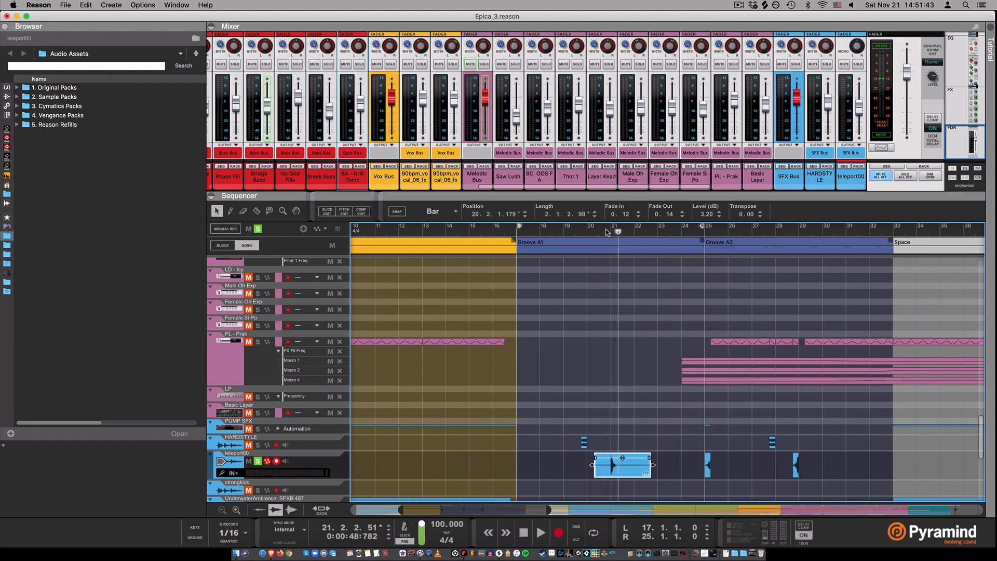
key("super+z")
key("super+z")
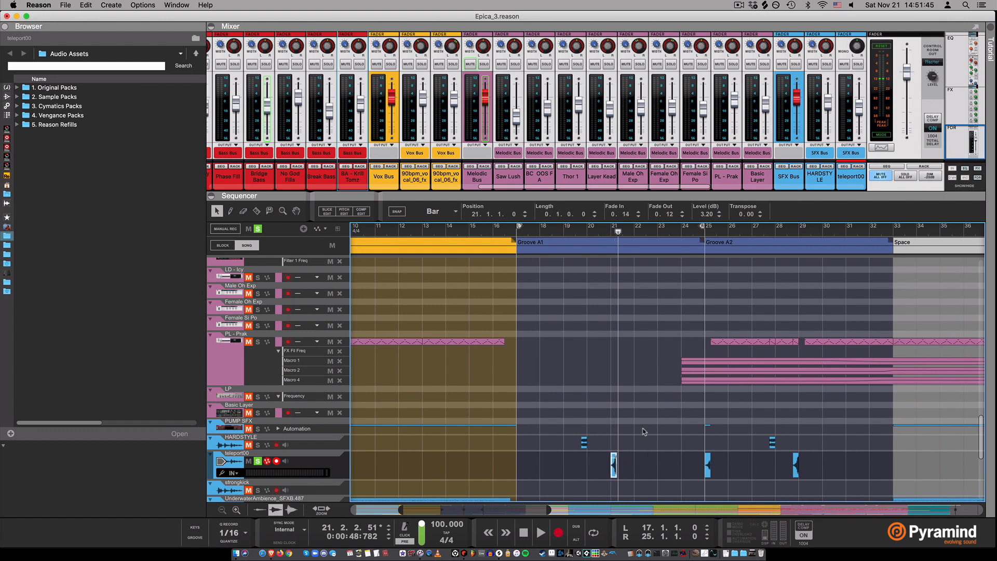
- Try extending the end of the bar 21 teleport00 clip past bar 22 and reversing it, listen to it, and undo both edits
left_click_drag(642, 464, 648, 466)
right_click(616, 467)
left_click(670, 531)
left_click_drag(633, 226, 627, 227)
key("space")
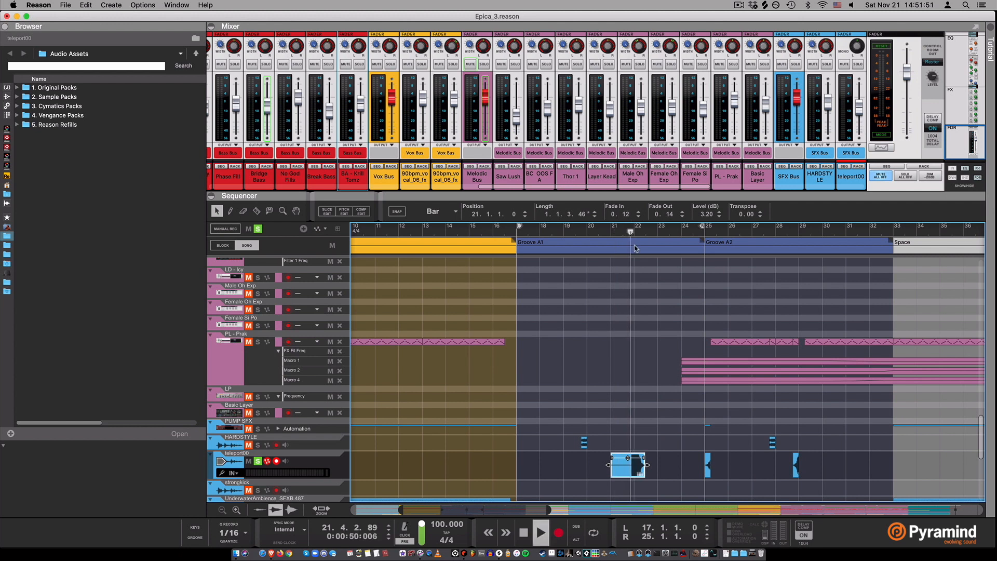
key("super+z")
key("super+z")
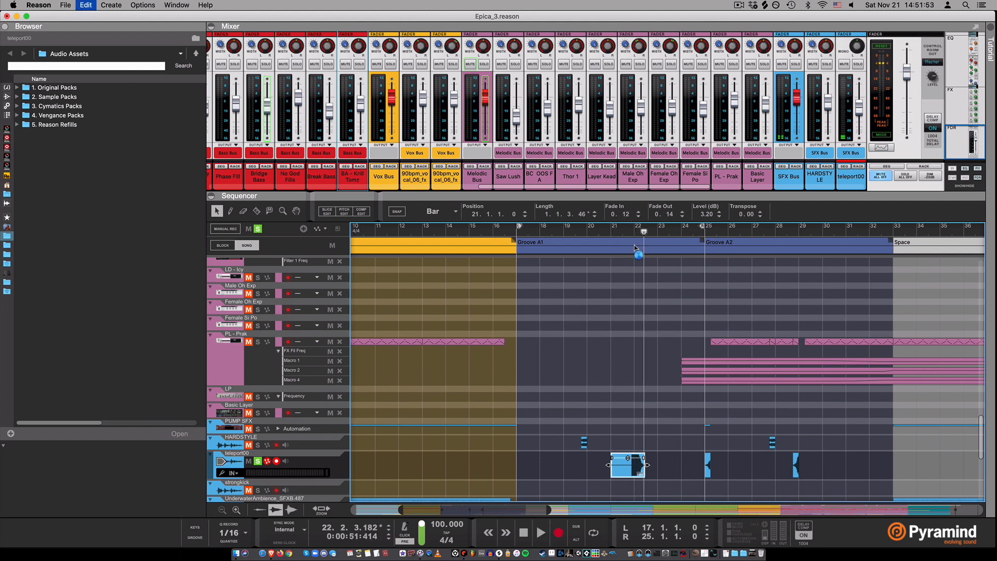
- Play the original teleport00 clip soloed from just before bar 21, and clear the solo
left_click(606, 227)
key("space")
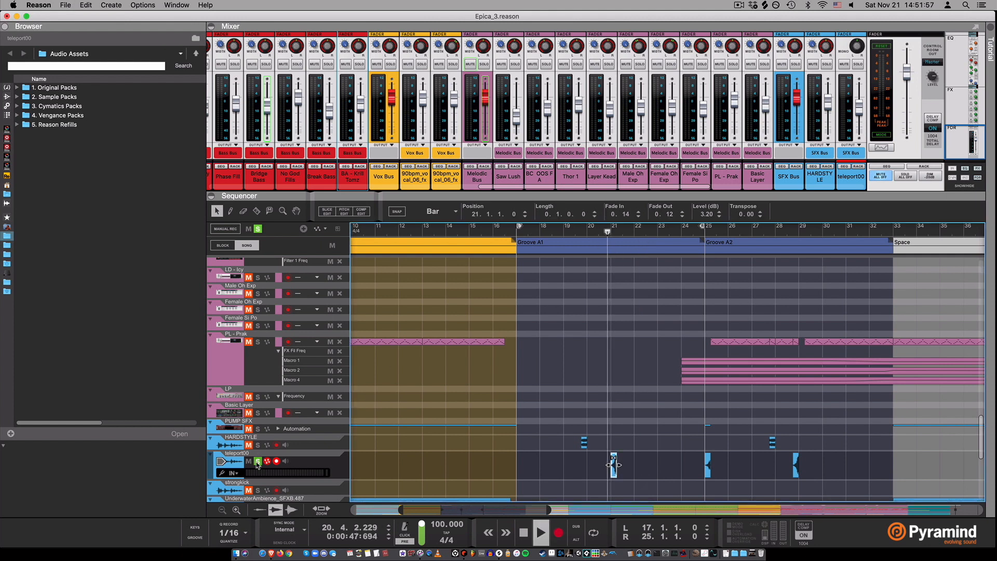
key("space")
left_click(257, 460)
- Turn on Snap, place the playhead at bar 21, and select the Master Section FX return level clips there, with the mixer's FX returns shown
key("s")
left_click(606, 229)
scroll(617, 304, "up", 15)
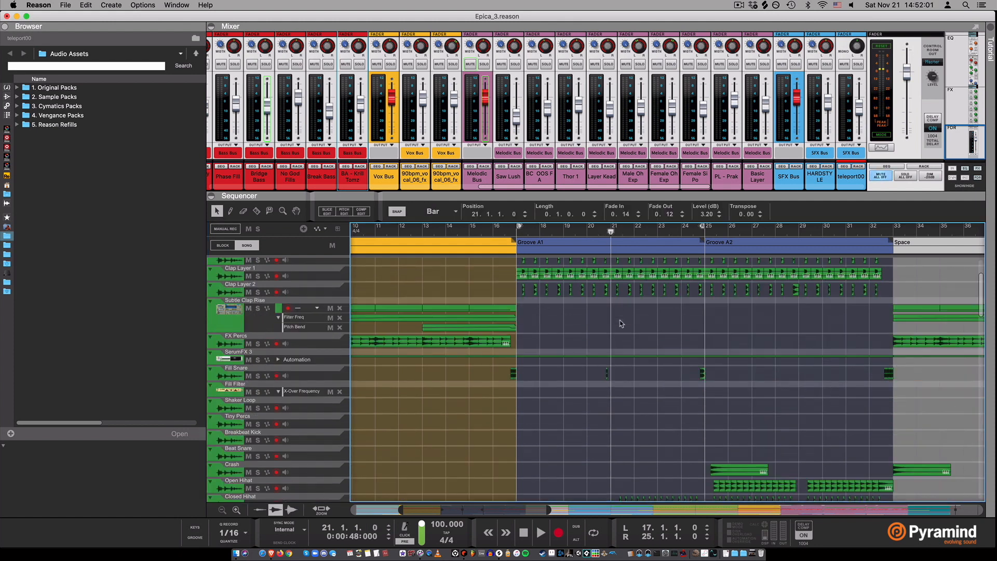
scroll(620, 330, "up", 8)
left_click_drag(629, 260, 610, 295)
scroll(917, 106, "up", 10)
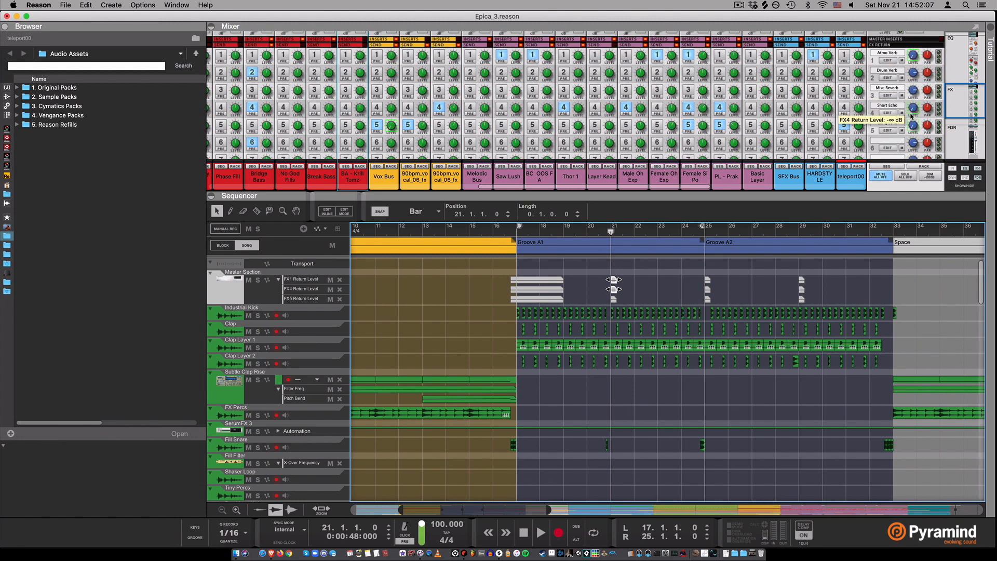
- Return to the teleport00 track and play the full mix from bar 21 to hear its clip with the effects
scroll(626, 297, "down", 10)
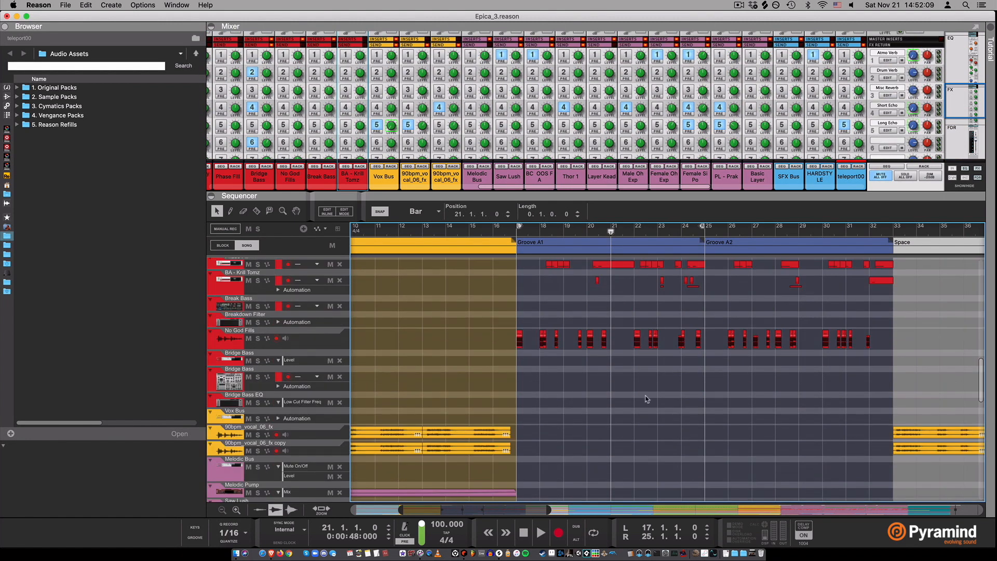
scroll(629, 316, "down", 10)
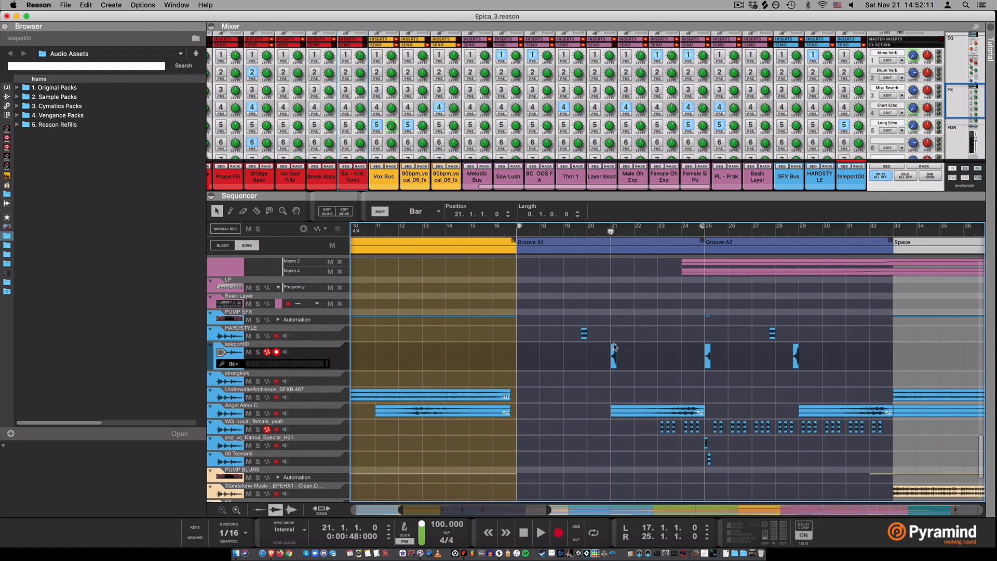
scroll(610, 332, "up", 5)
key("space")
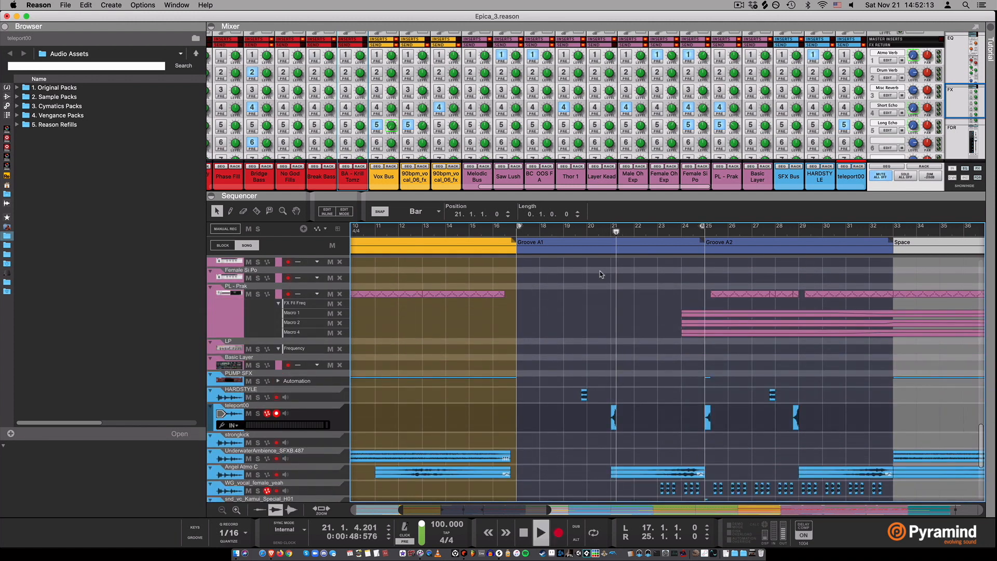
key("space")
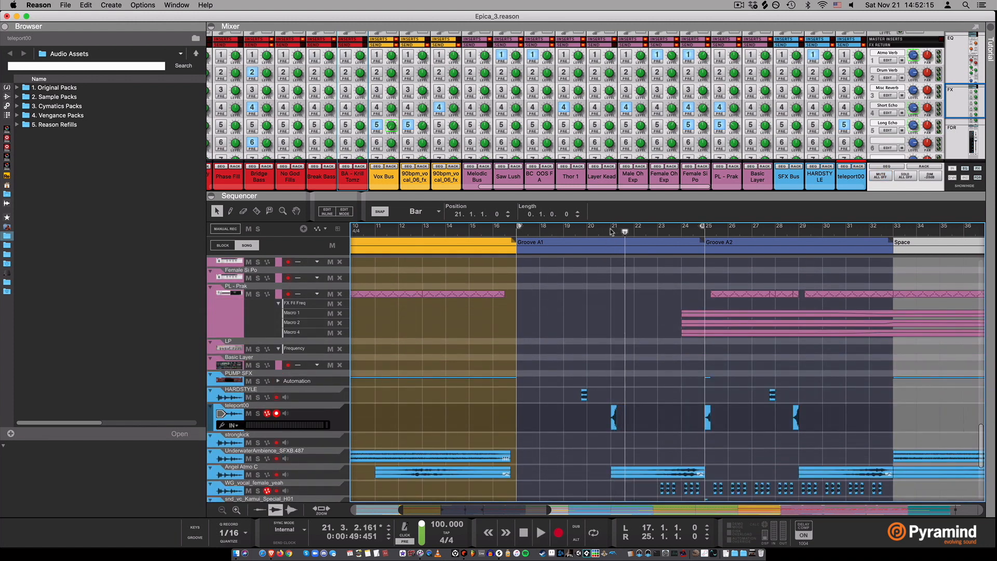
- Zoom in on the Groove A2 block and play snd_vc_Kamui_Special_H01 soloed from bar 25
left_click_drag(619, 229, 704, 239)
double_click(719, 255)
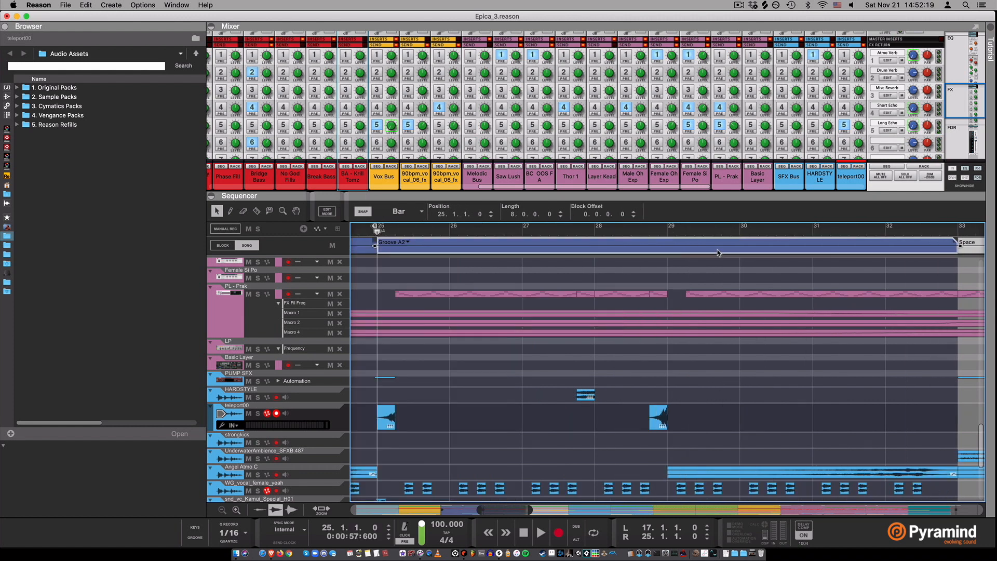
scroll(427, 417, "down", 5)
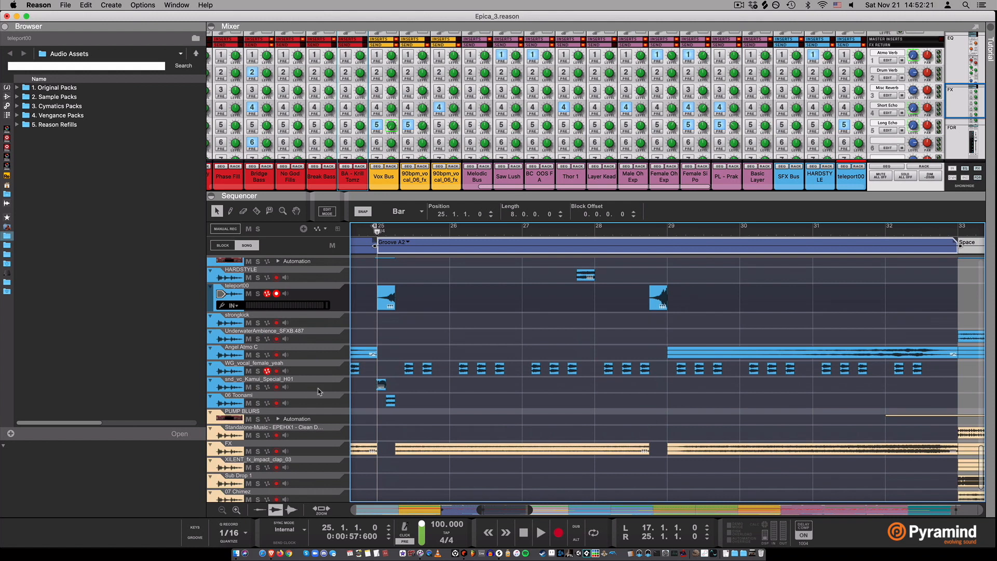
left_click(319, 391)
left_click(257, 374)
key("space")
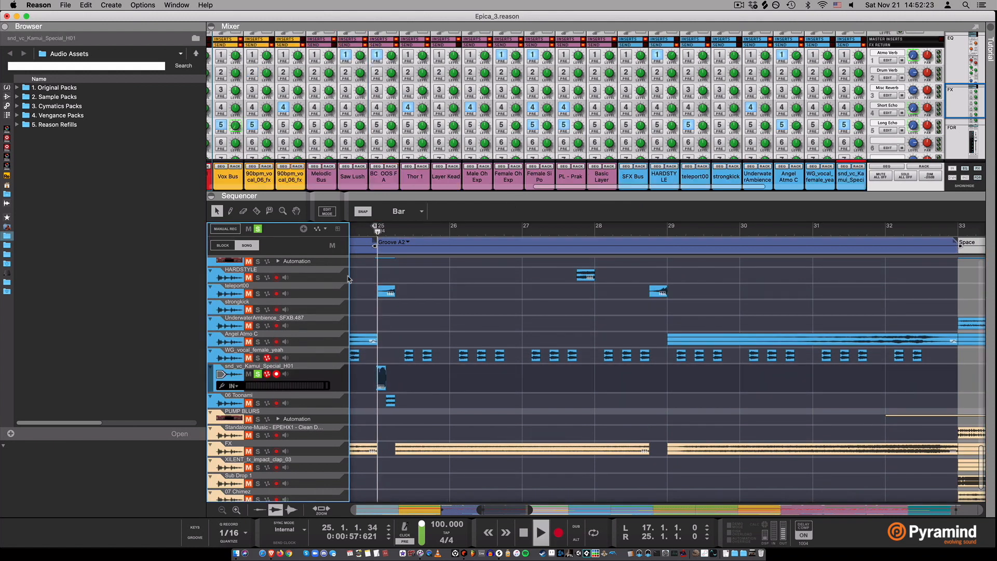
- Try extending the snd_vc_Kamui_Special_H01 clip to about bar 27, play it from bar 25, and undo the extension
left_click_drag(362, 379, 462, 384)
left_click(370, 232)
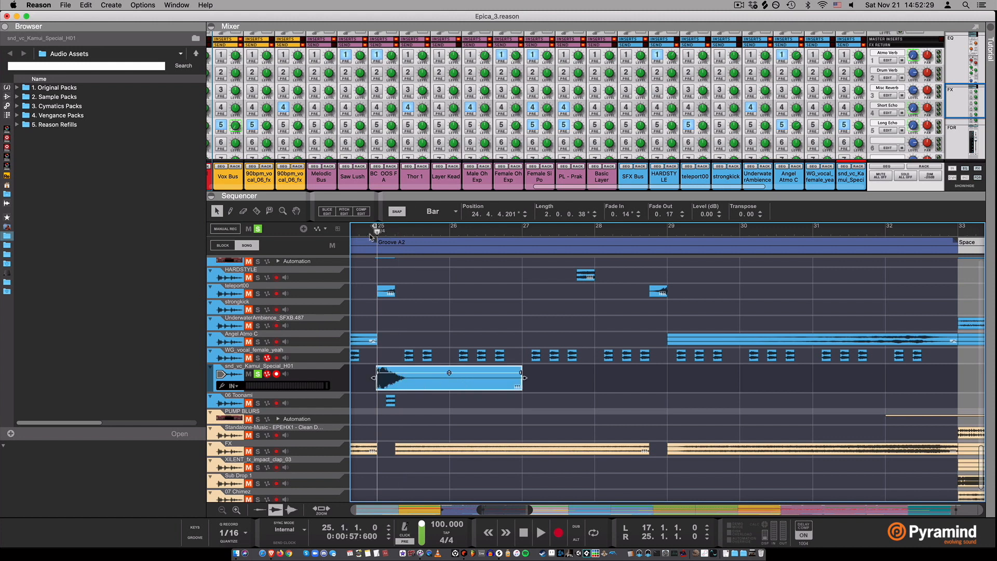
key("space")
key("super+z")
- Switch the solo from snd_vc_Kamui_Special_H01 to 06 Toonami, play it from bar 25, and clear the solo
left_click(258, 375)
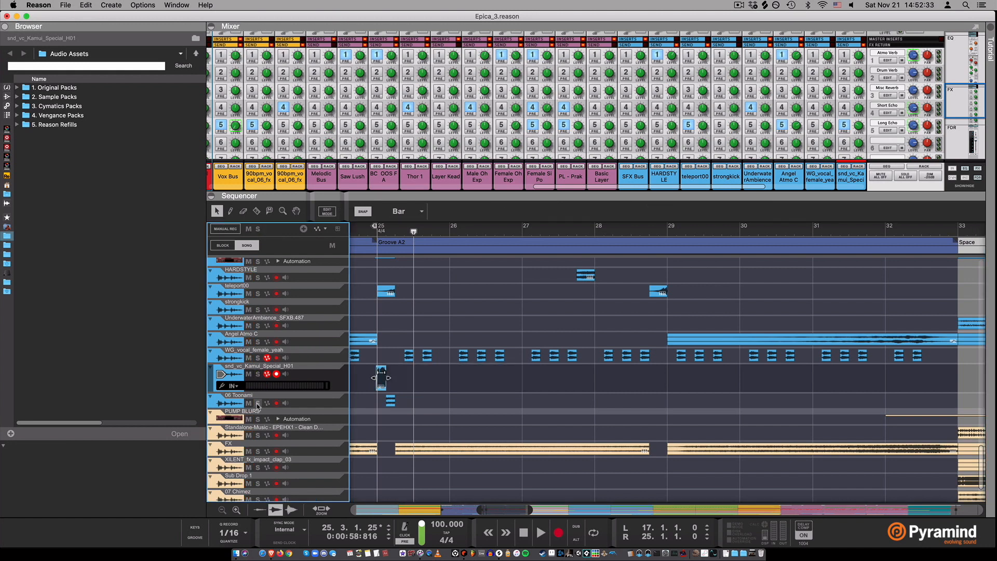
left_click(258, 404)
left_click(381, 233)
key("space")
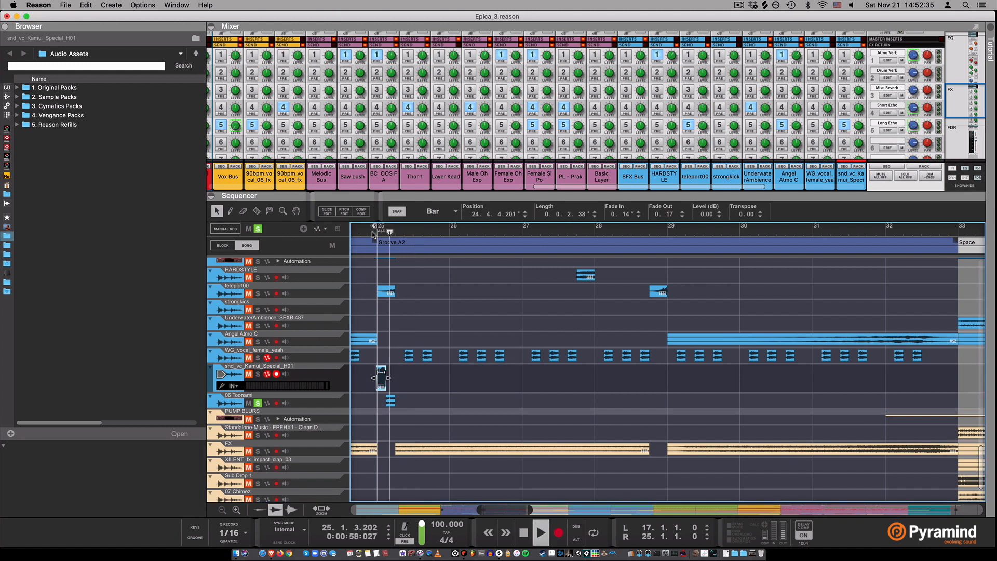
left_click(260, 405)
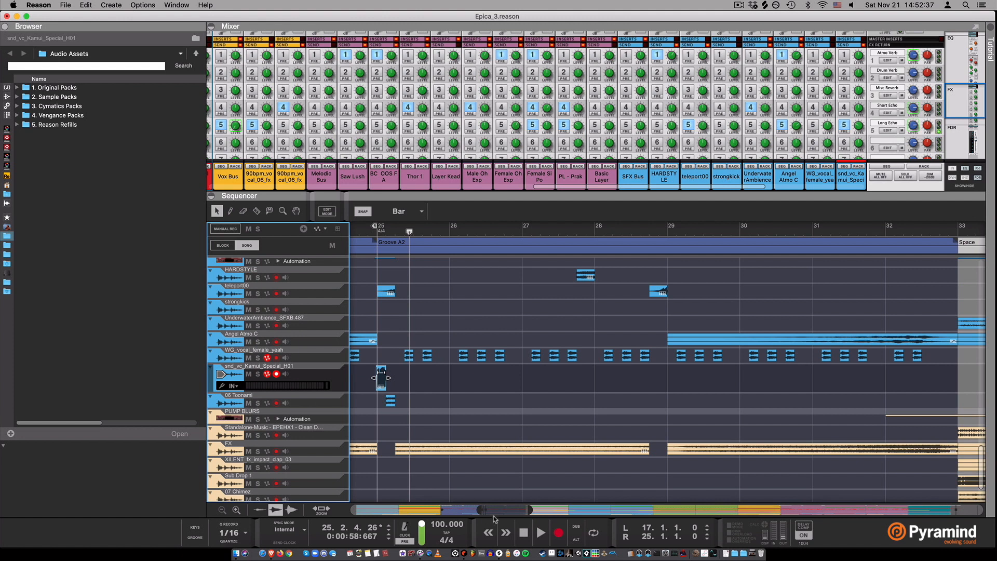
- Play the full mix from bar 25 into Groove A2 with the timeline shown from bar 21, and stop playback
left_click_drag(477, 513, 500, 512)
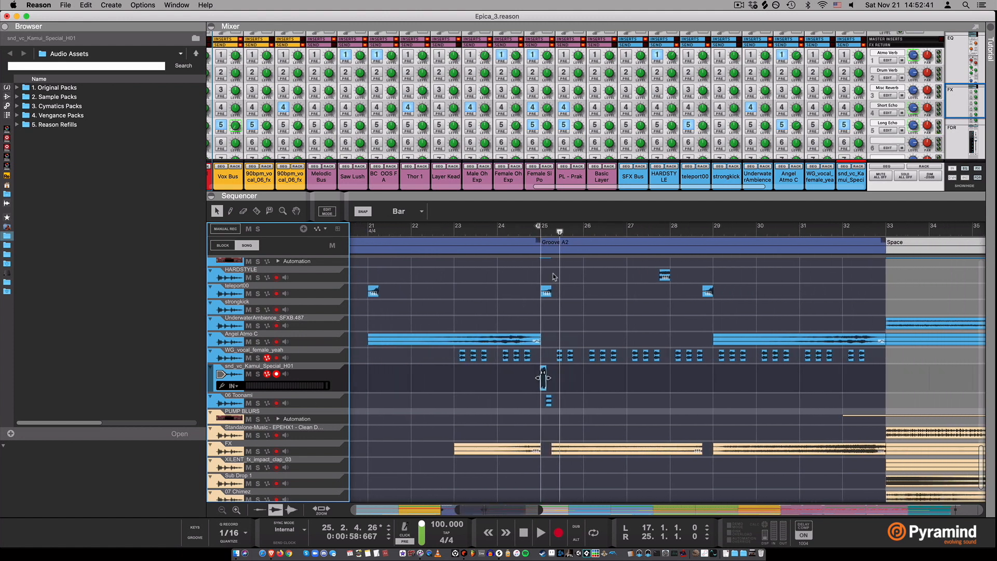
left_click(541, 231)
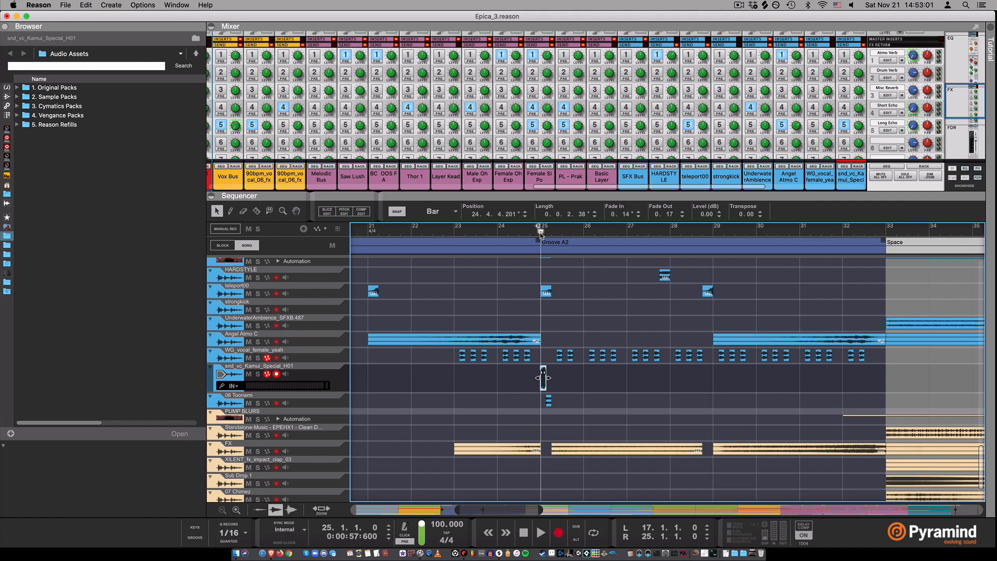
key("space")
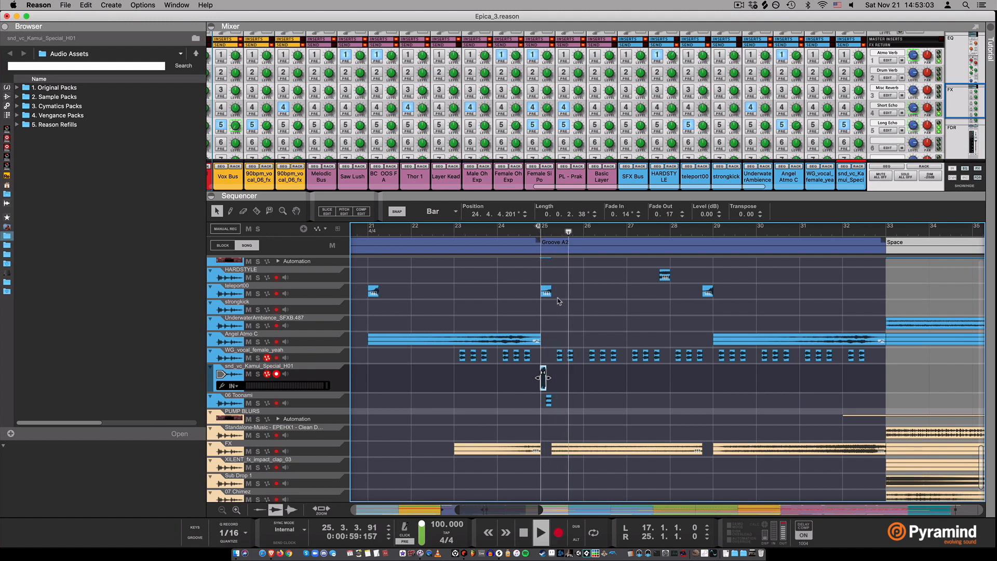
scroll(553, 290, "up", 10)
key("space")
- Select the Master Section FX return level clips at bar 25 and set the snap value to 1/4
left_click_drag(539, 300, 551, 275)
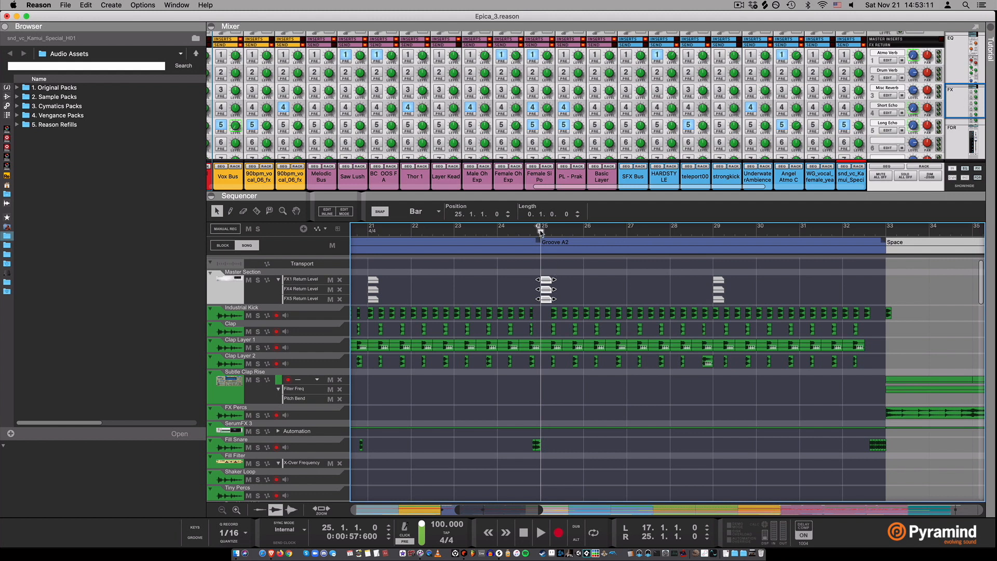
left_click(425, 211)
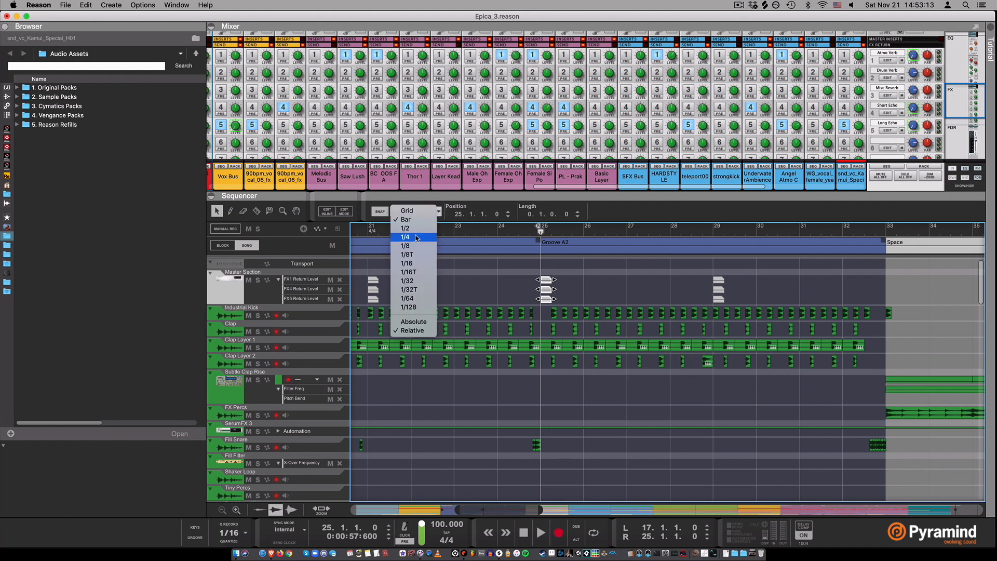
left_click(405, 237)
- Bring the PL - Prak track and the Space section into view and play the full mix from bar 25
scroll(541, 234, "down", 20)
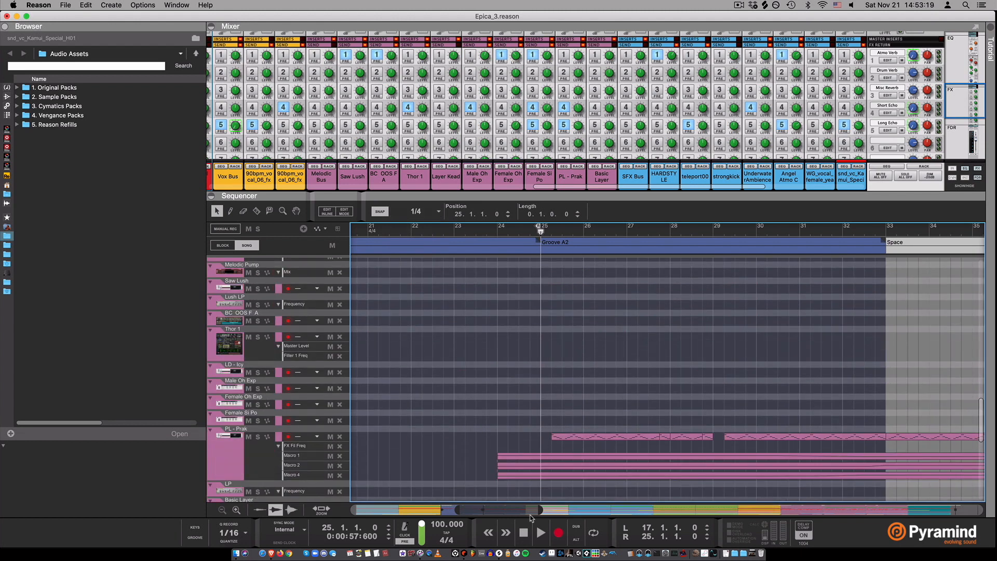
left_click_drag(540, 510, 568, 511)
key("space")
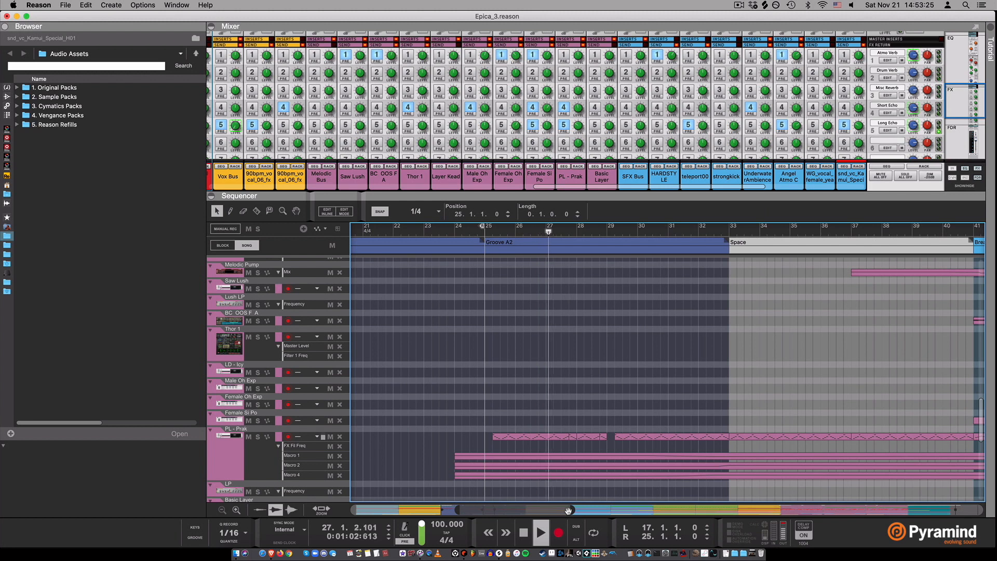
- Solo the No God Fills track in Groove A2 and play it from bar 27
scroll(623, 366, "up", 1)
scroll(623, 366, "up", 10)
left_click(544, 228)
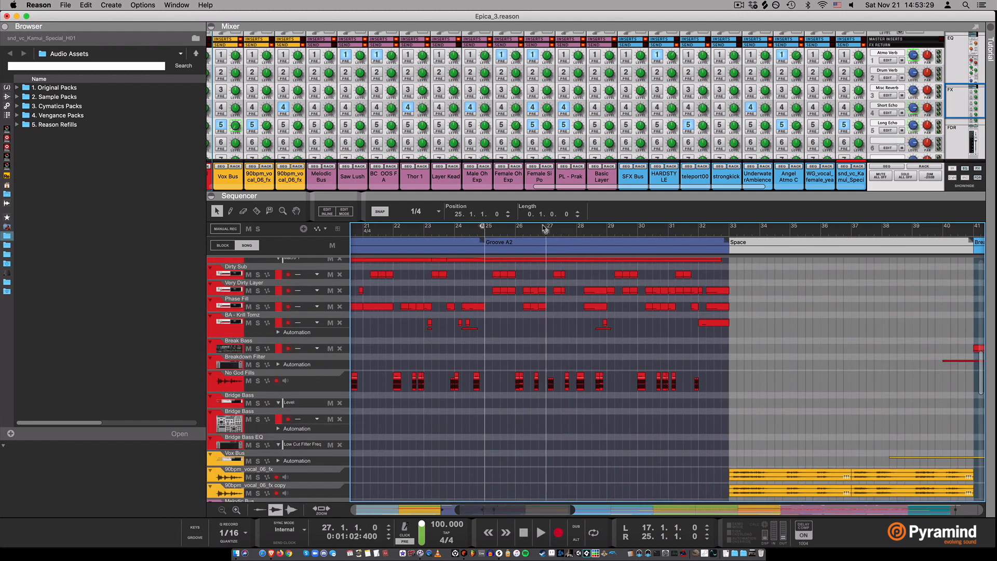
left_click(254, 383)
key("space")
left_click_drag(542, 232, 629, 269)
- Look over the drum tracks in Groove A2 and select the Very Dirty Layer clips from bar 25 to bar 33
scroll(632, 269, "up", 8)
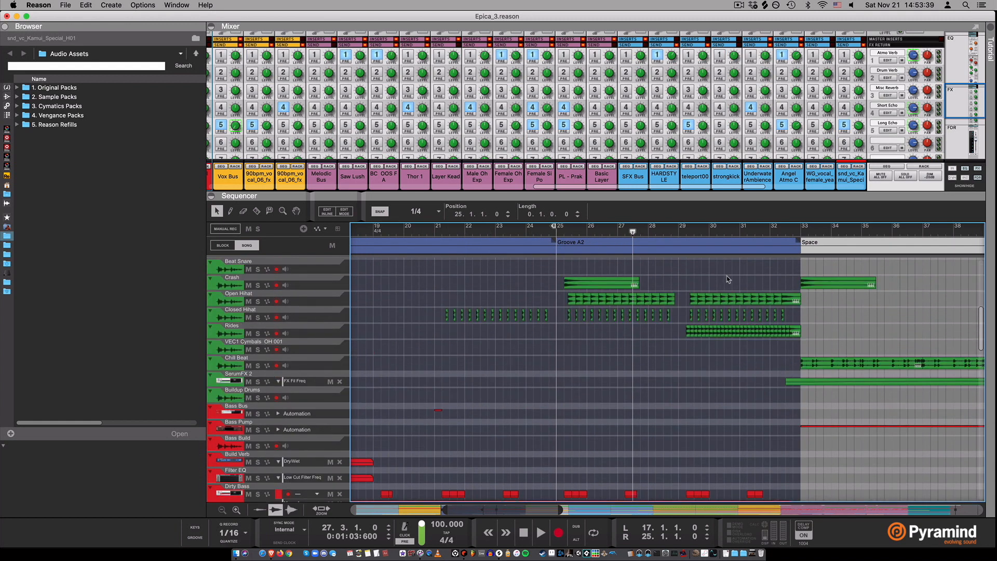
scroll(729, 278, "up", 7)
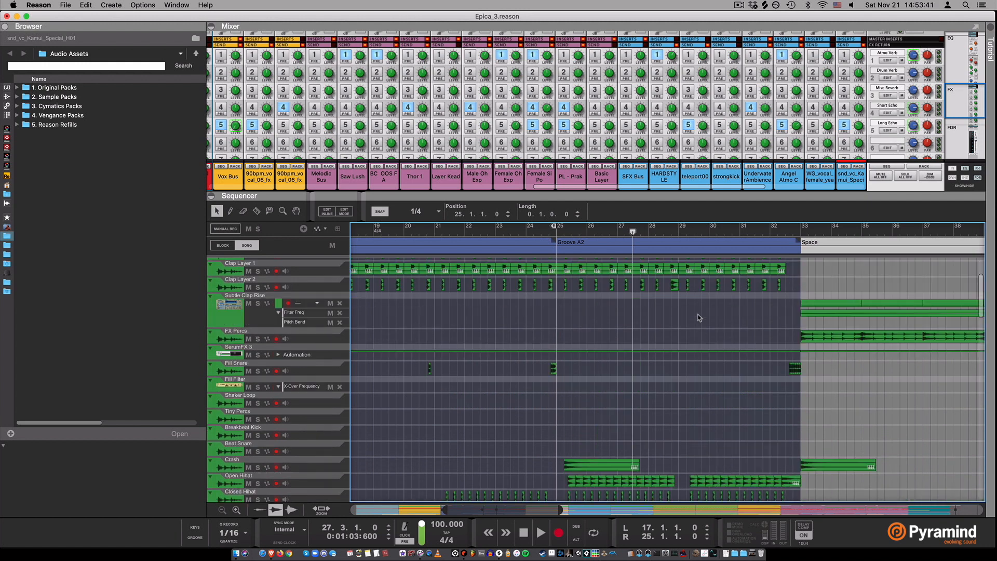
scroll(625, 308, "up", 2)
scroll(625, 308, "down", 3)
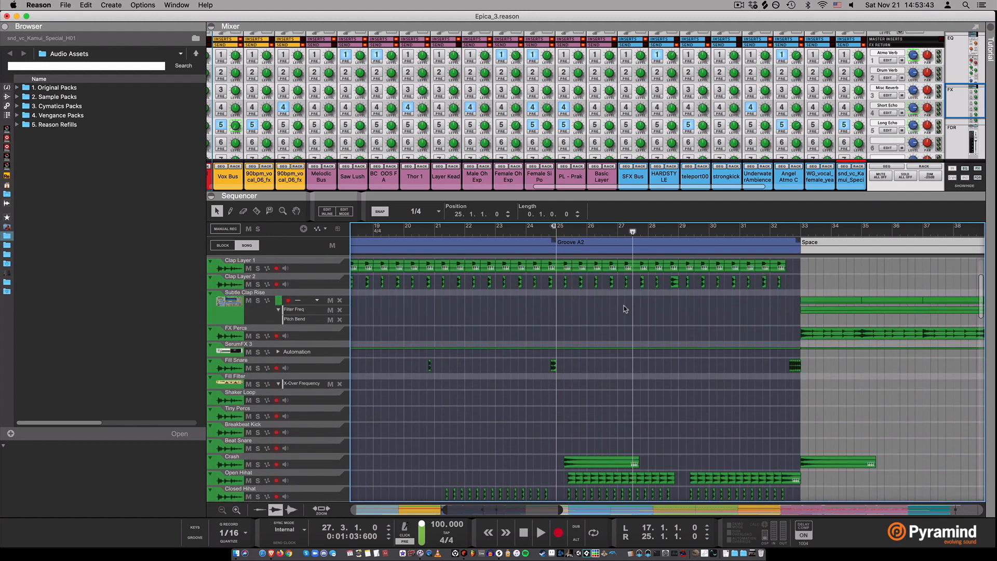
scroll(628, 372, "down", 12)
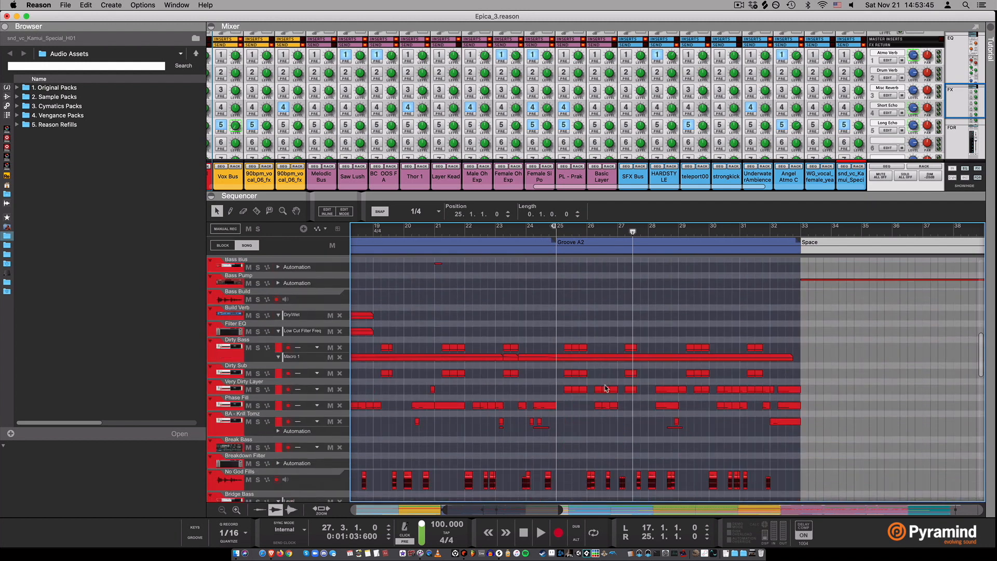
left_click_drag(544, 395, 818, 370)
- Solo the Very Dirty Layer track, play it from bar 28, and clear the solo
left_click(258, 389)
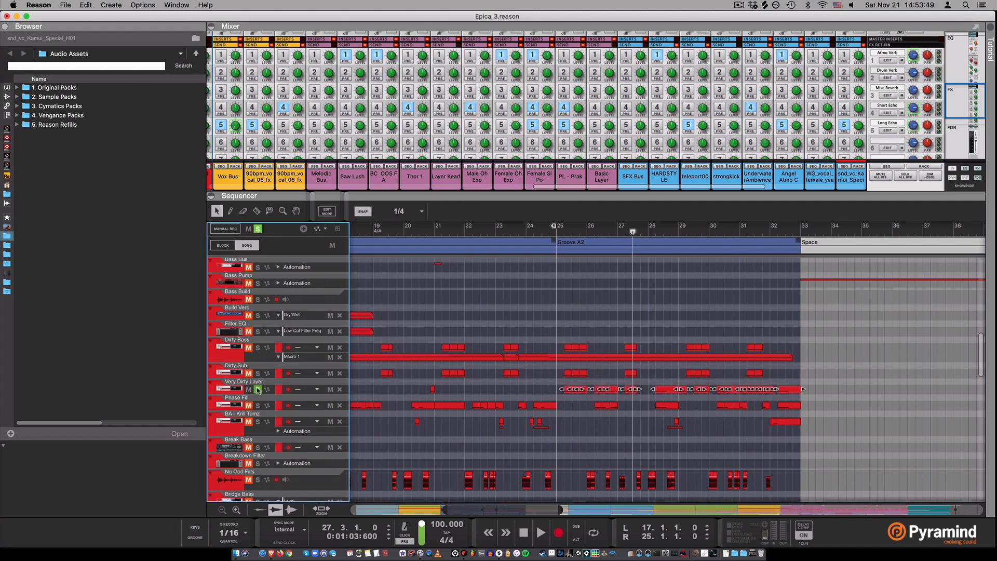
key("space")
left_click(650, 229)
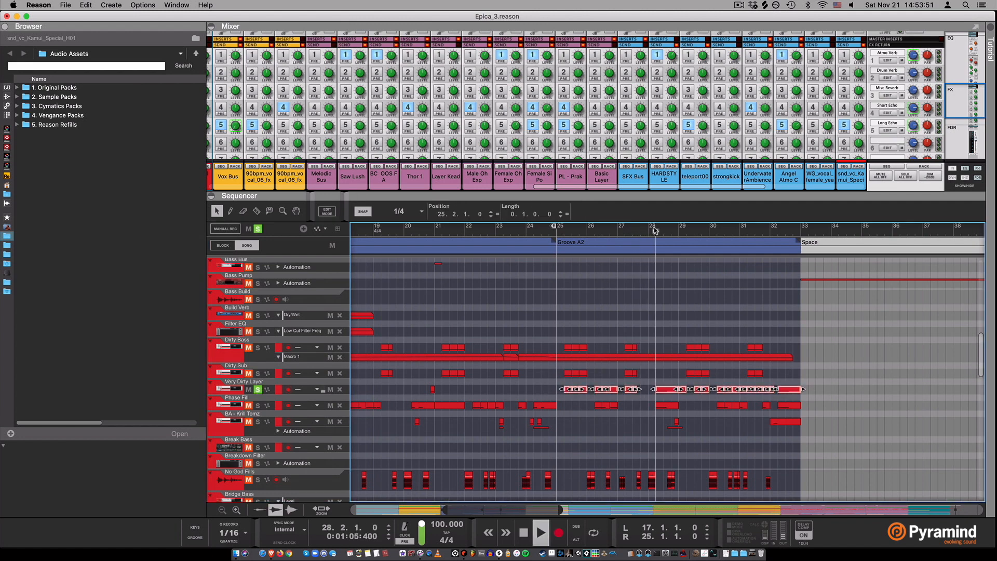
left_click(257, 229)
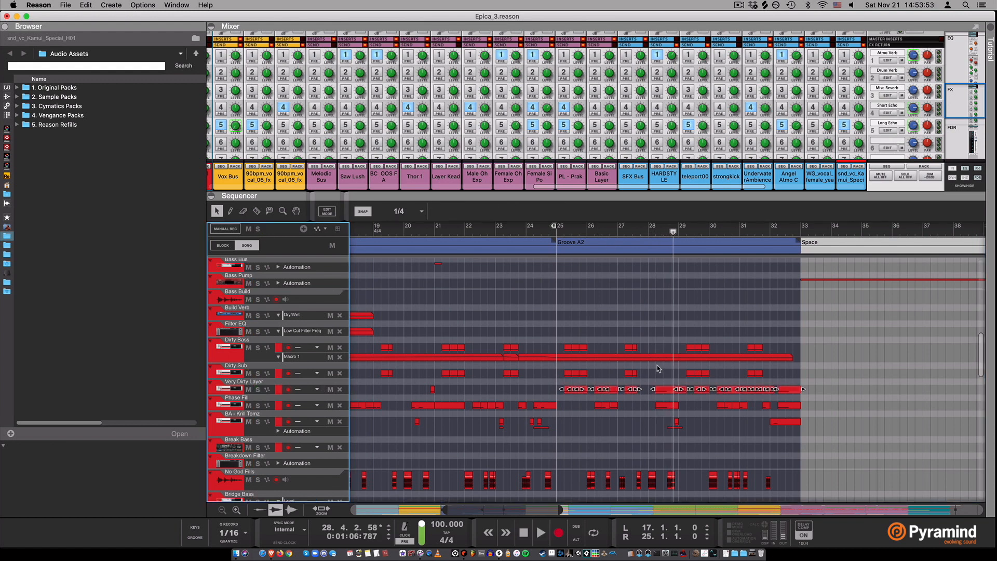
- Bring the sound-effect tracks into view, select the WG_vocal_female_yeah clips across Groove A2, and deselect them
scroll(645, 328, "up", 6)
scroll(571, 333, "down", 15)
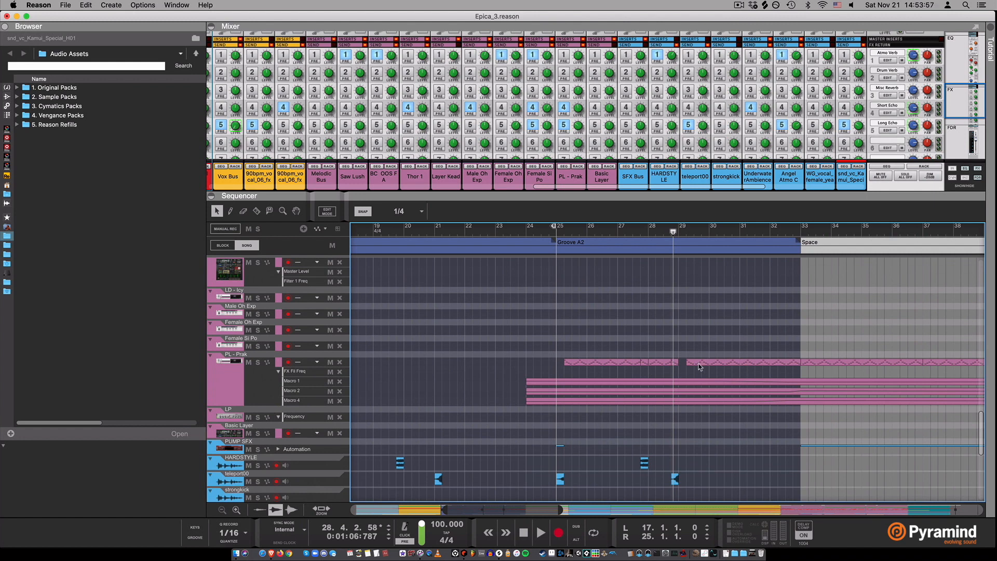
scroll(654, 389, "down", 5)
left_click_drag(562, 404, 824, 419)
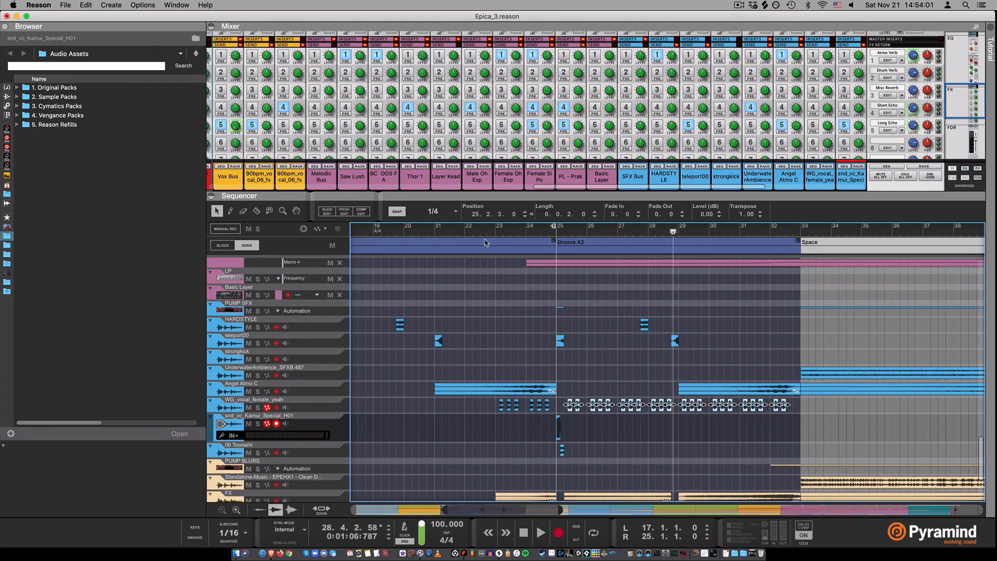
left_click(631, 312)
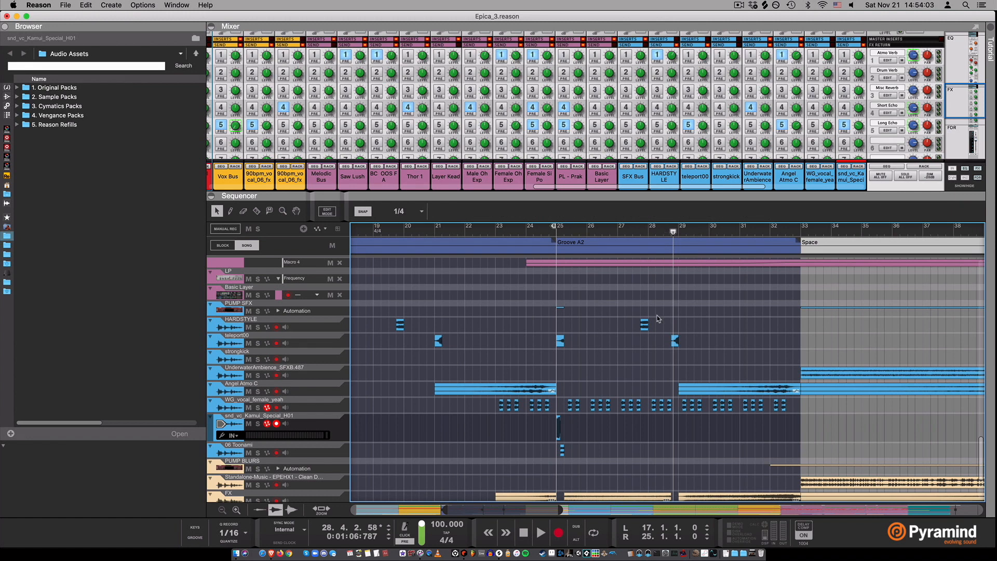
- Resume the full mix from bar 28 and look over the bass, drum and FX tracks of Groove A2
scroll(650, 282, "down", 15)
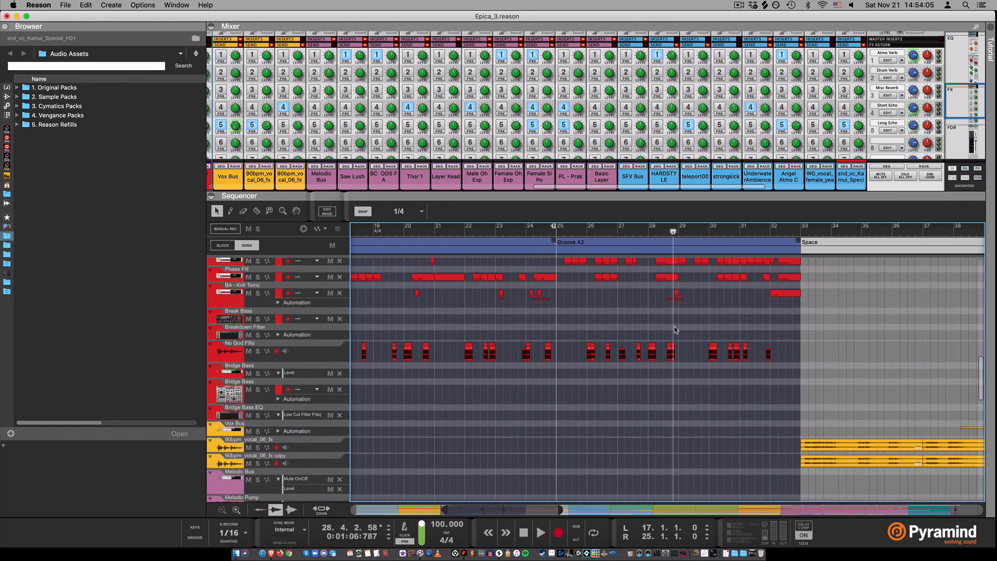
key("space")
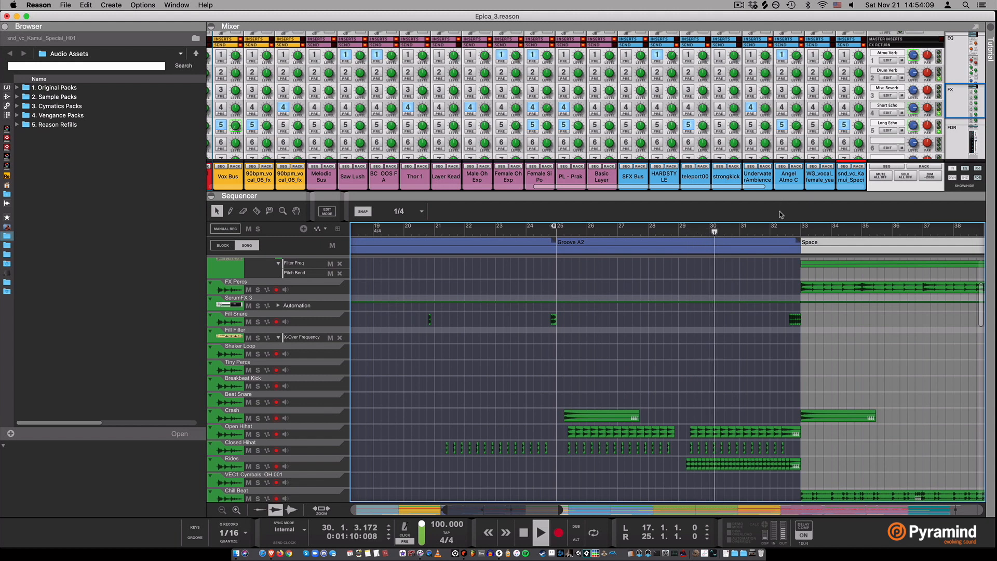
scroll(764, 343, "down", 10)
scroll(675, 363, "down", 15)
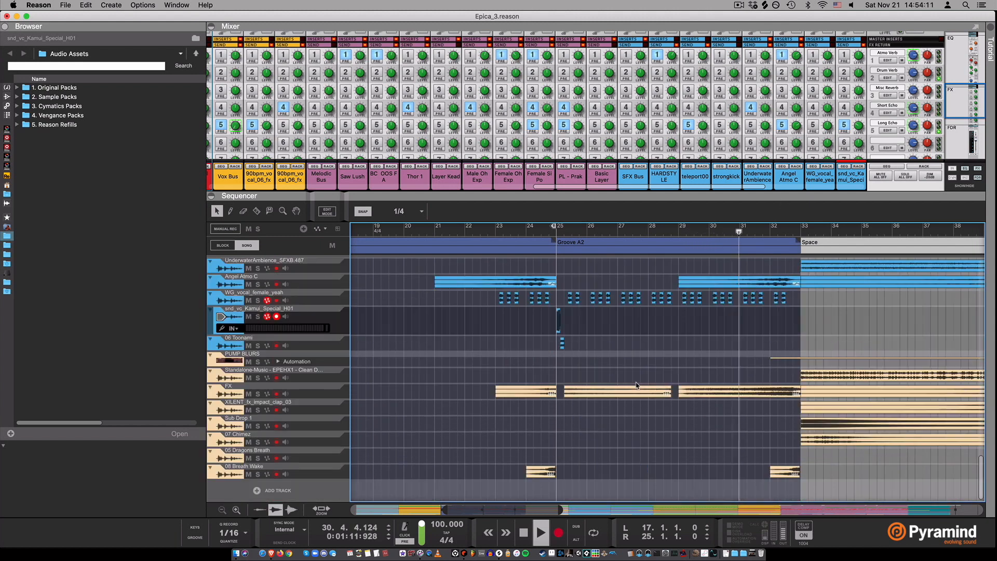
- Solo the FX track, play it from bar 31 to the start of Space, and clear the solo
left_click(258, 393)
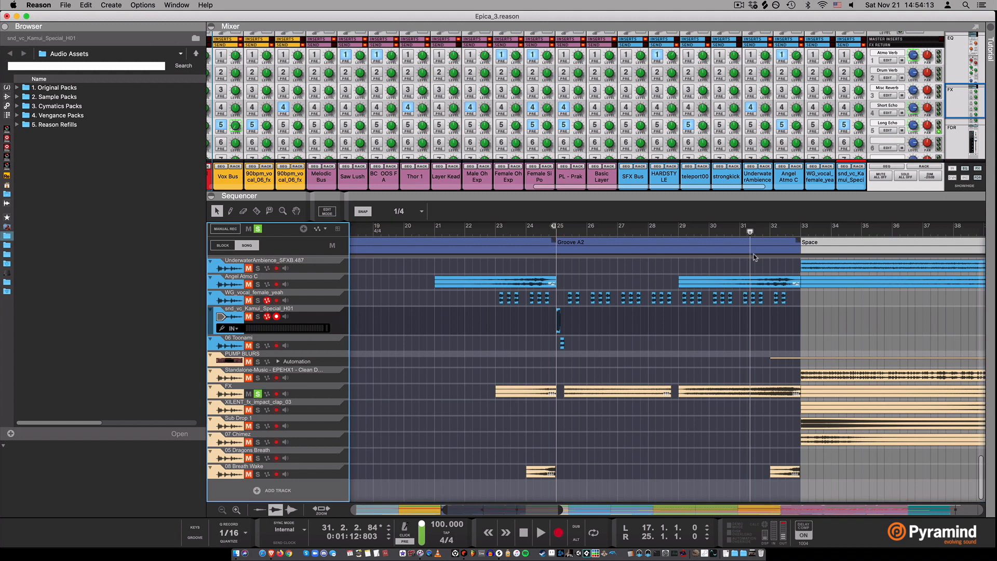
left_click(737, 229)
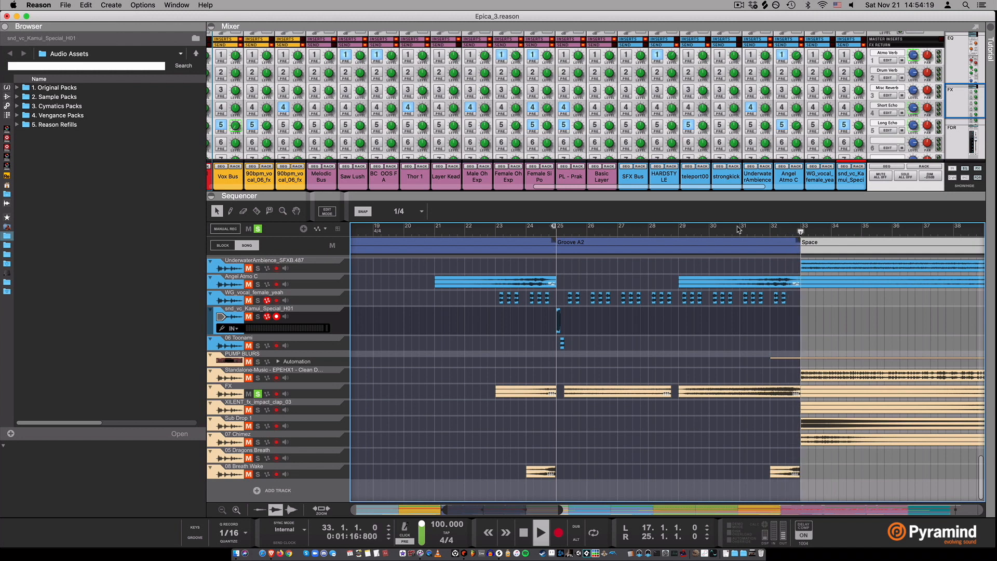
left_click(258, 228)
- Widen the timeline to show the whole Breakdown section and play the full mix from bar 31 into Space
left_click_drag(561, 509, 629, 511)
left_click(571, 230)
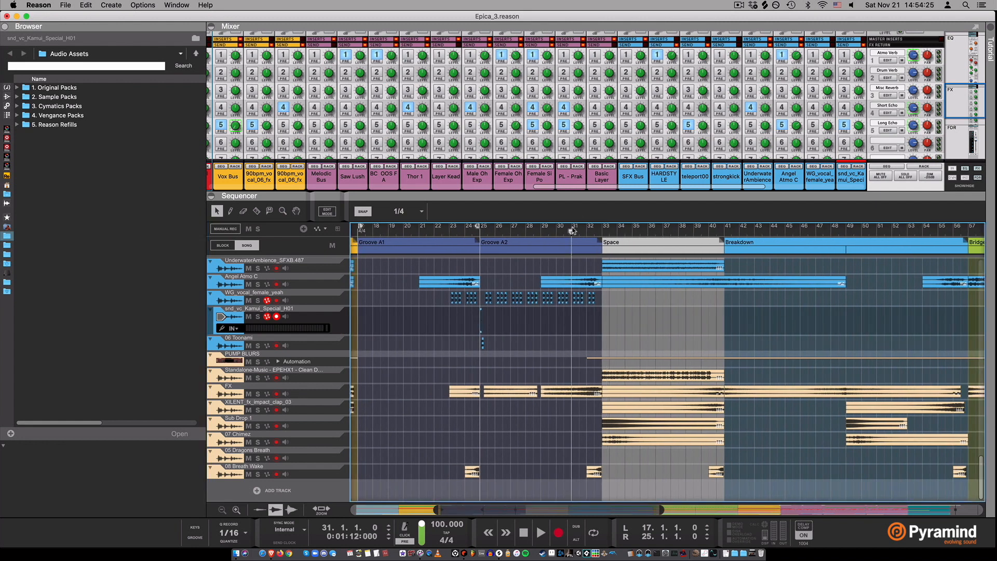
scroll(645, 334, "up", 10)
key("space")
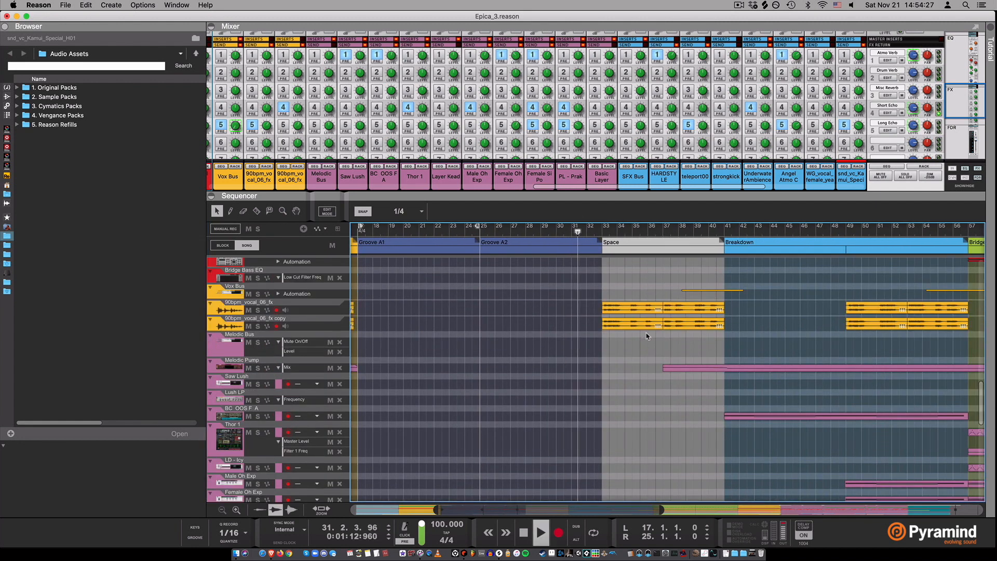
- Examine the tracks active in the Space section, stop playback, and extend the timeline view to the start of Groove C1
scroll(644, 340, "down", 10)
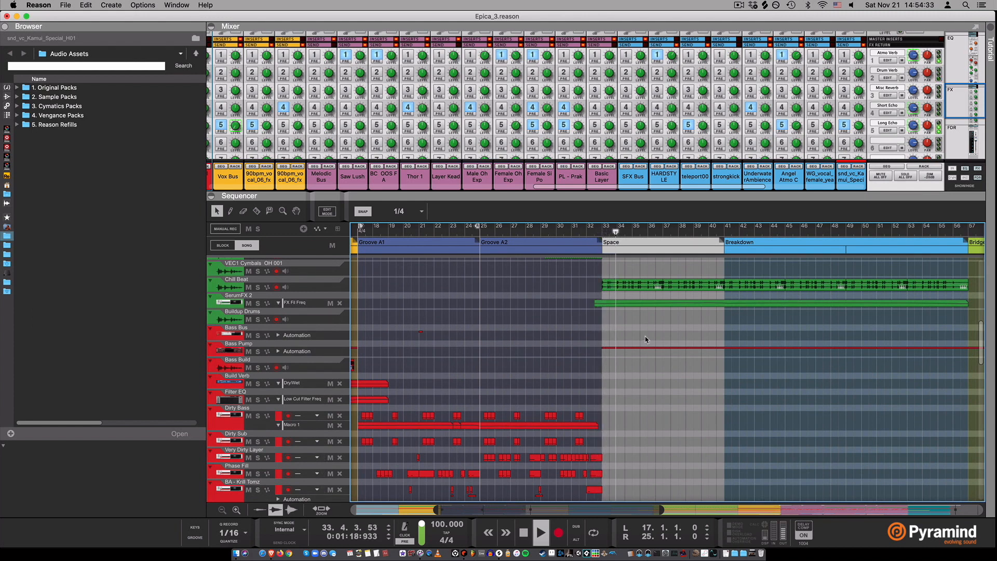
scroll(646, 343, "down", 10)
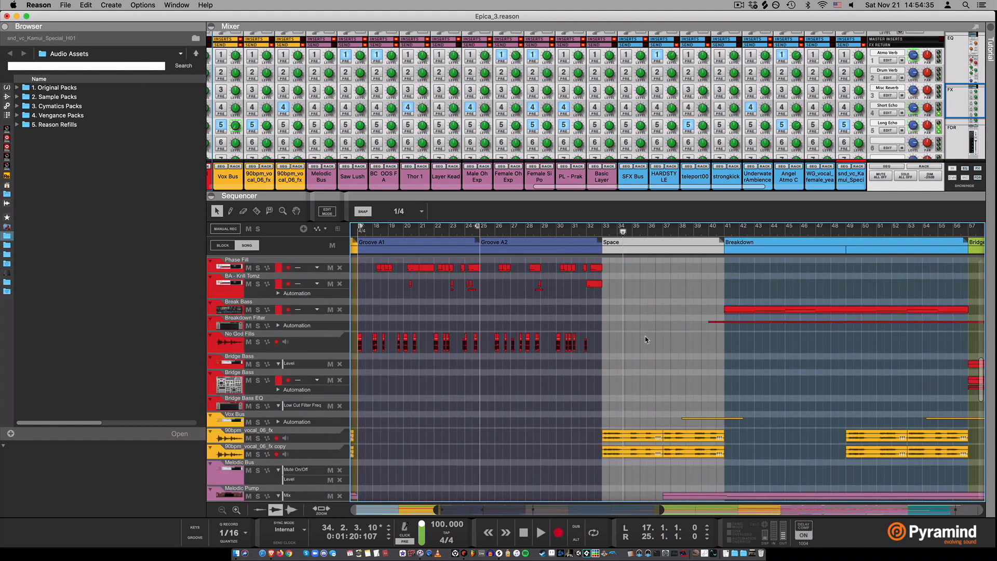
scroll(645, 345, "down", 10)
left_click_drag(660, 512, 781, 509)
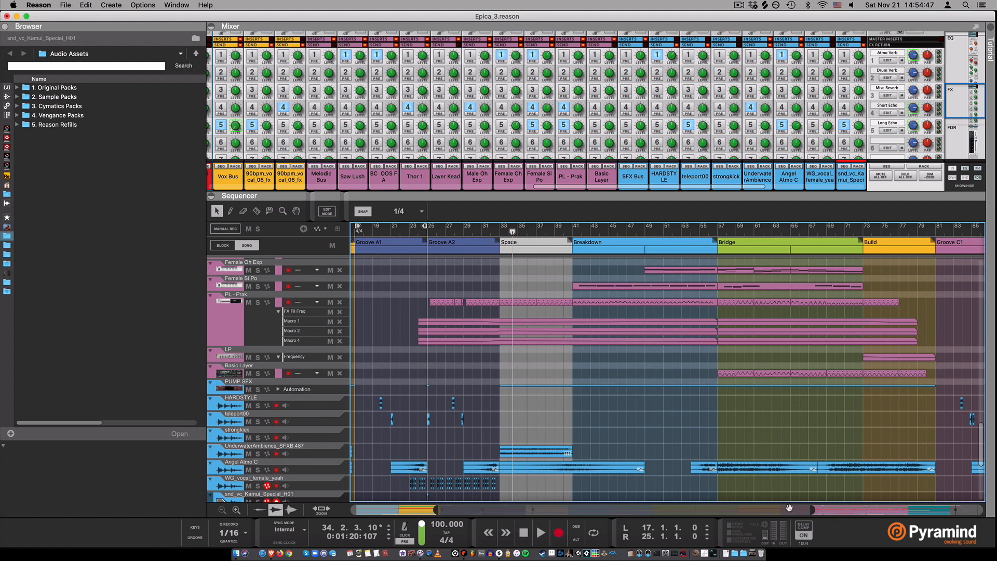
scroll(773, 459, "up", 10)
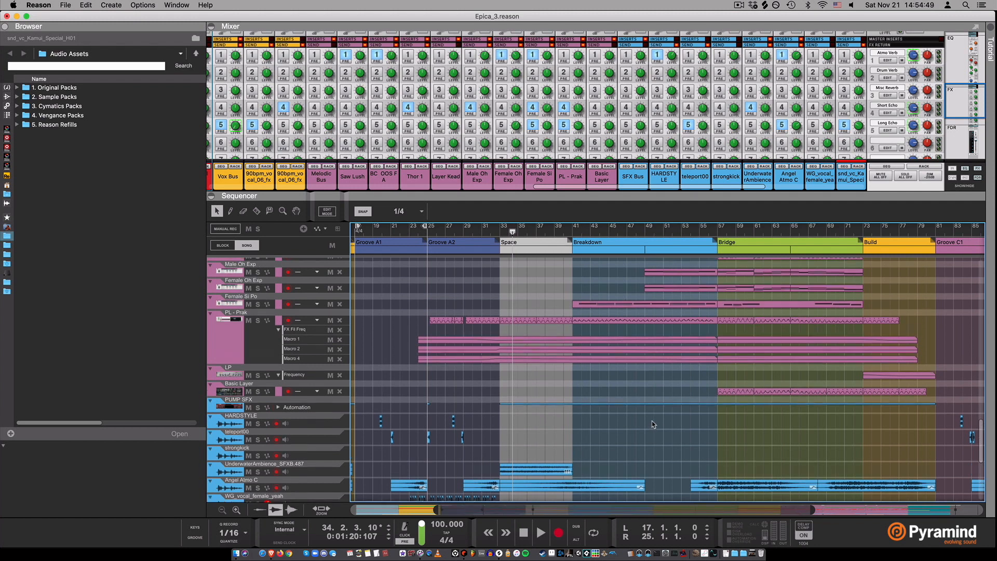